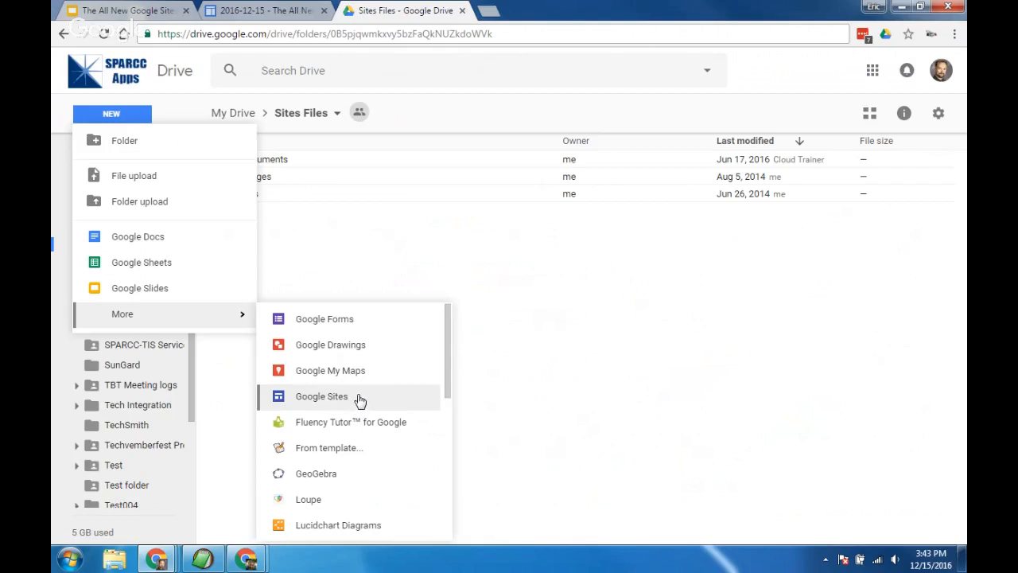
Step: Open classic Google Sites in a new browser tab and switch to the new Google Sites home page
click(488, 11)
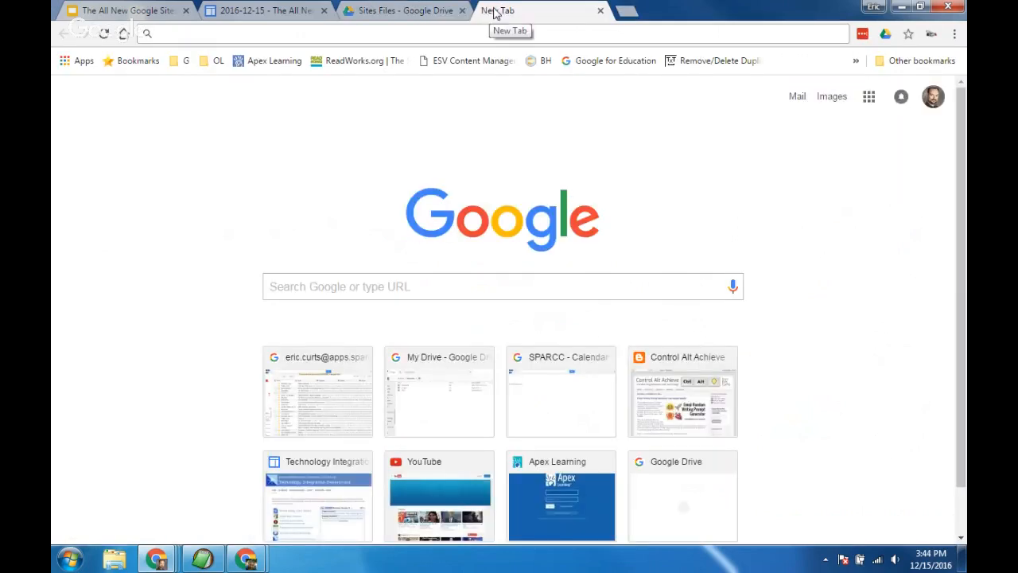
click(870, 99)
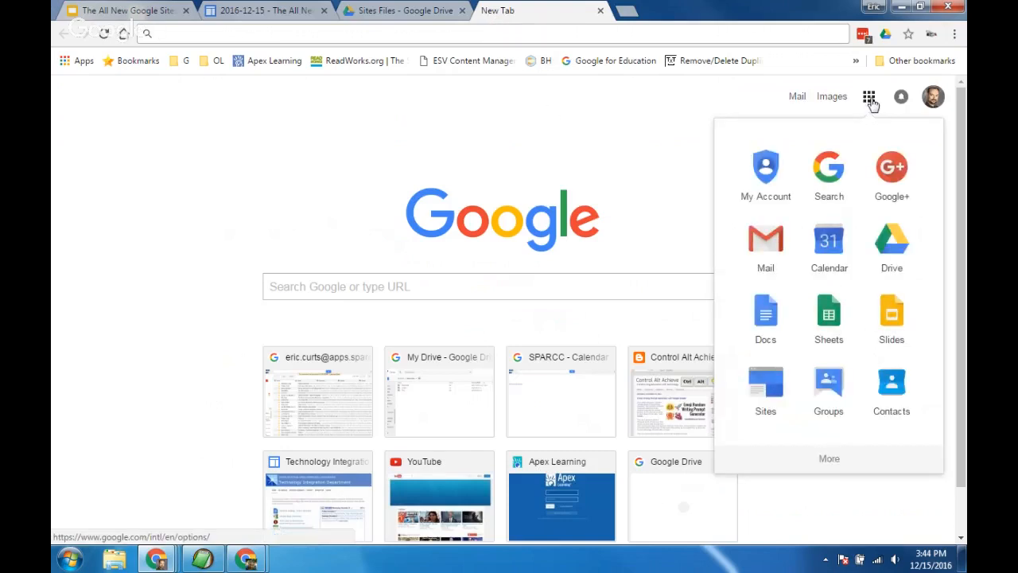
click(772, 391)
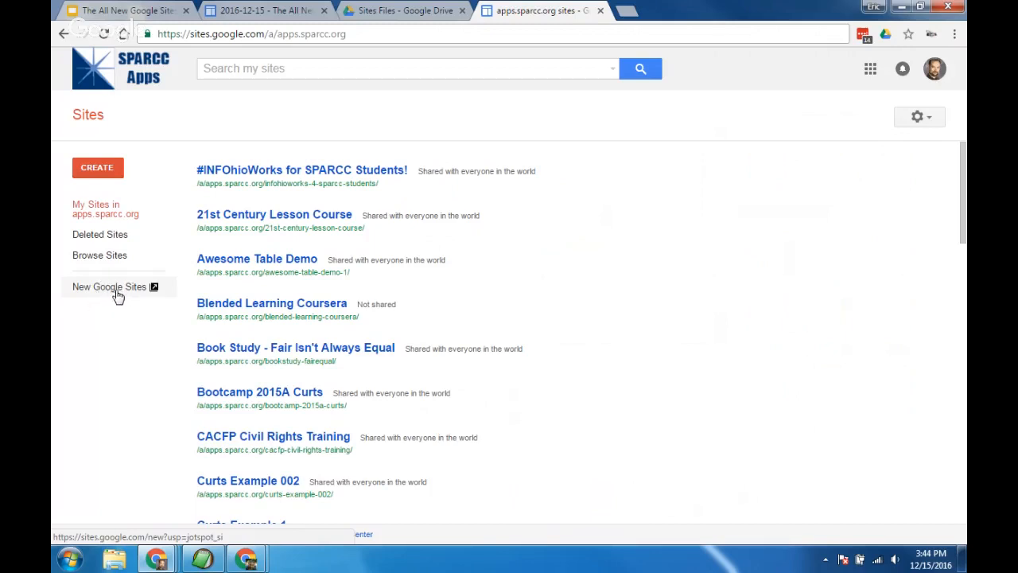
click(110, 291)
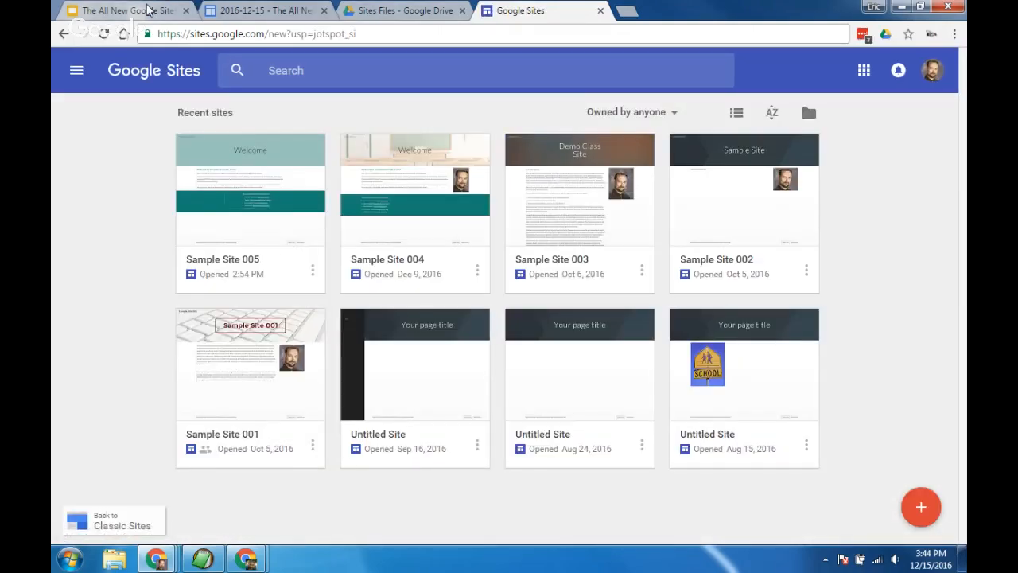
Step: Check the presentation's Creating a Site slide, and create a new blank site from the Google Sites home page
click(128, 11)
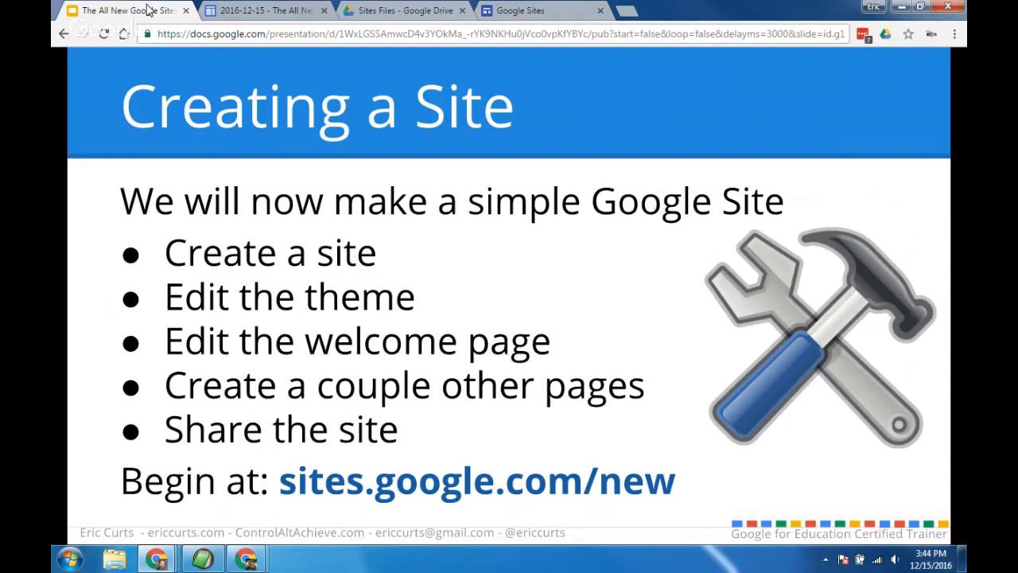
click(547, 15)
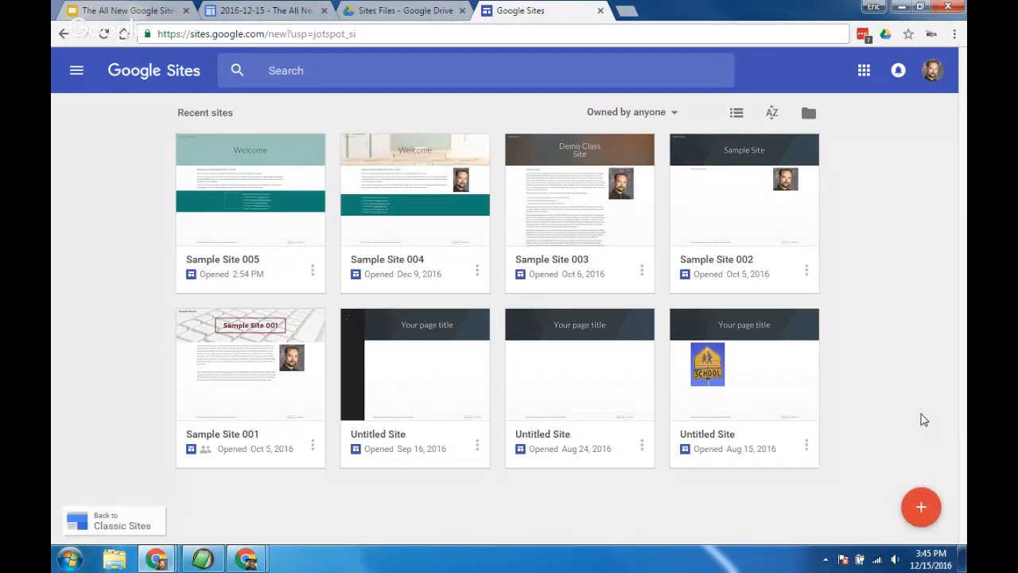
click(928, 510)
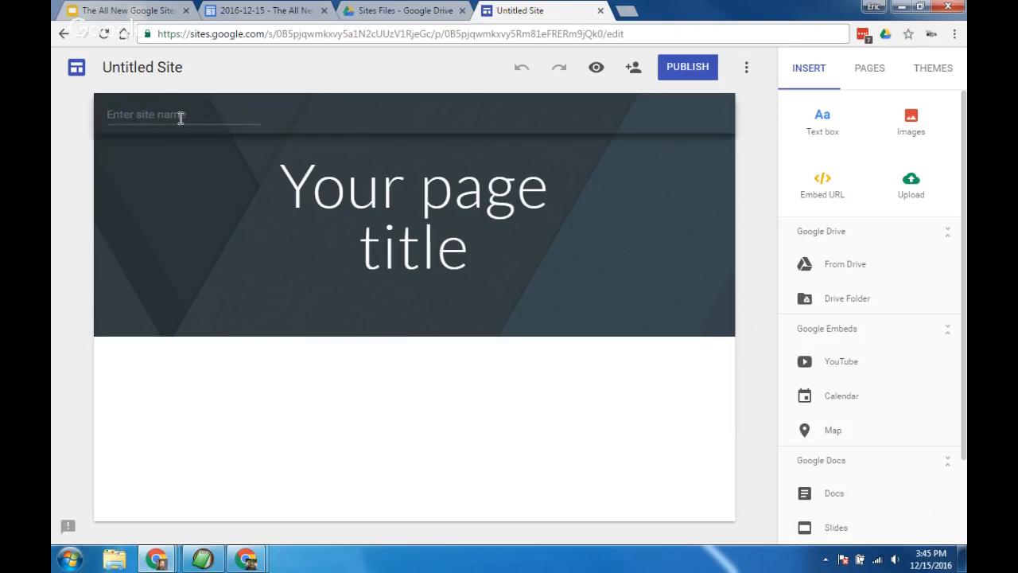
Step: Name the site document Sample Site 006 and use the same text as the site name in the page header
click(145, 67)
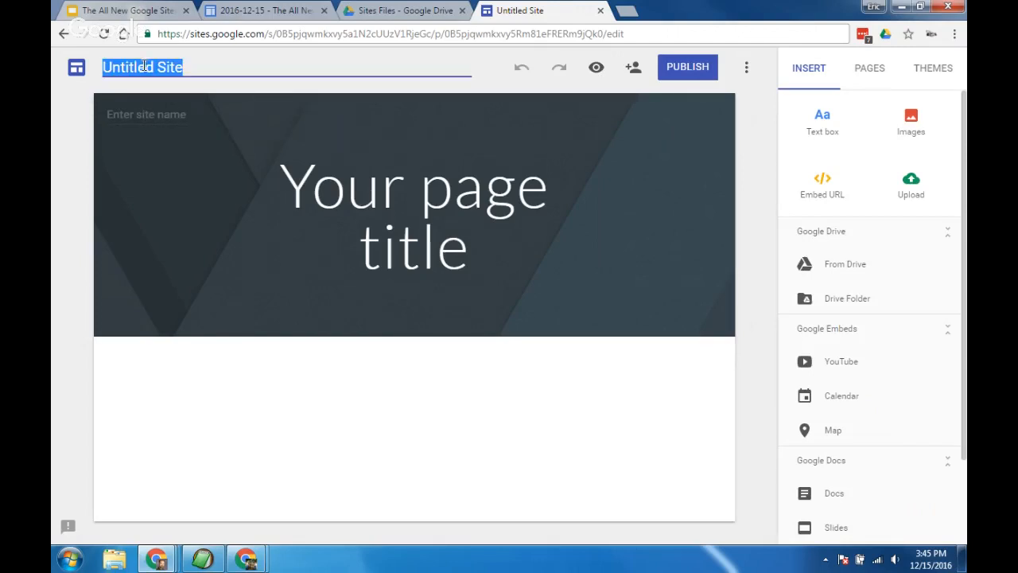
text(Sample Site)
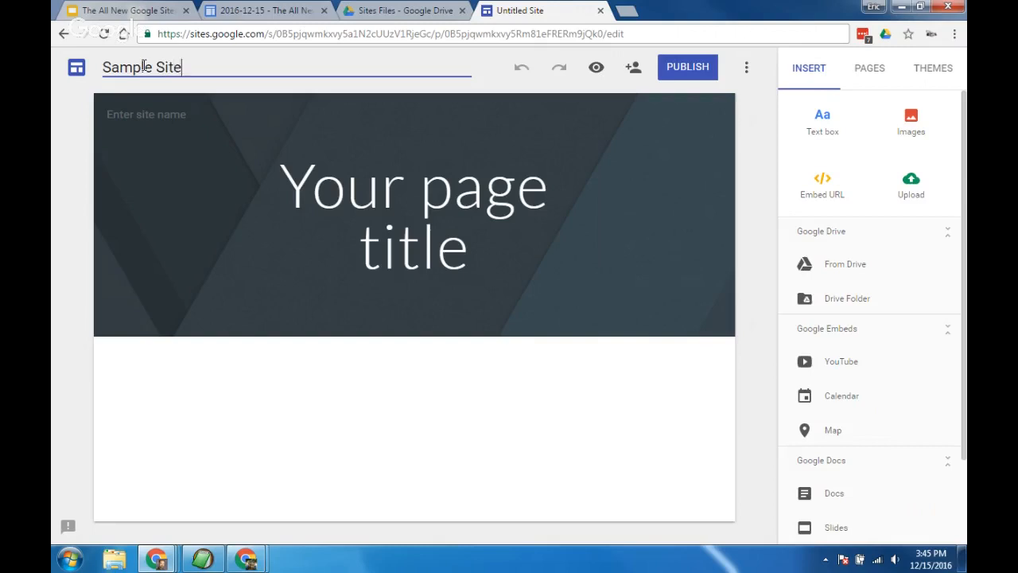
text( 006)
click(185, 115)
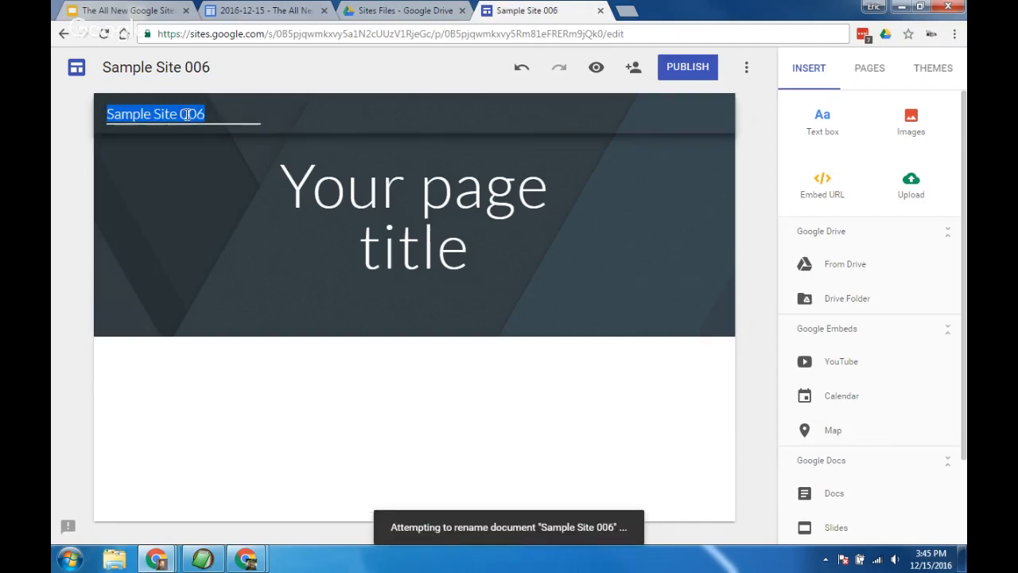
click(257, 86)
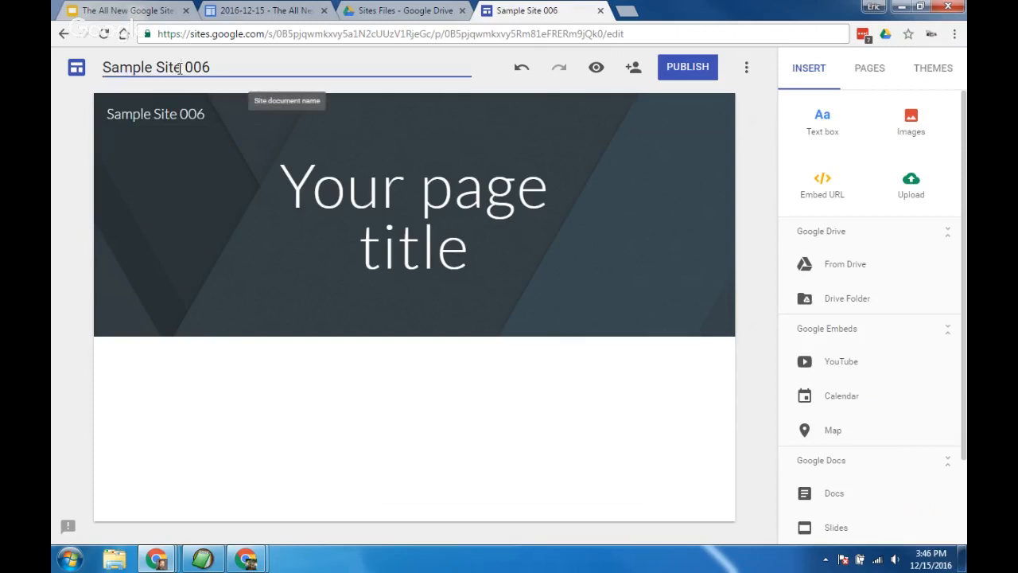
Step: Shorten the site name shown in the page header to Sample Site 6, leaving the document name as is
click(181, 67)
click(174, 114)
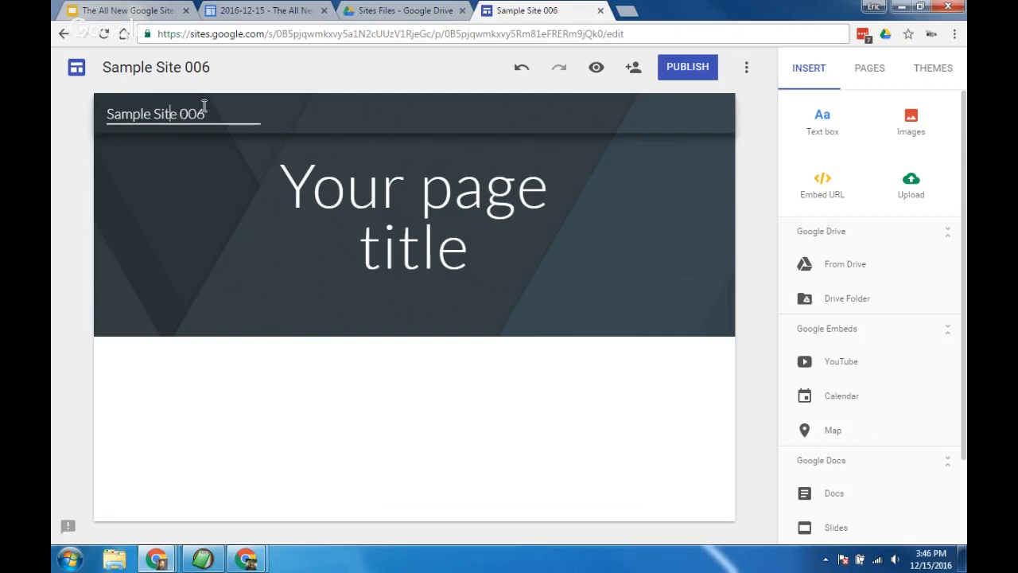
click(212, 67)
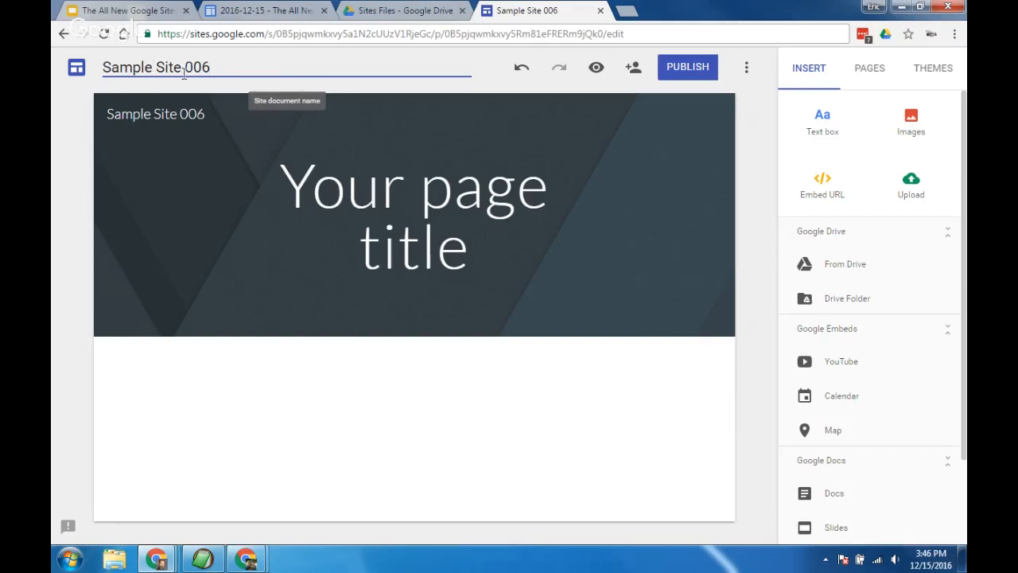
click(190, 115)
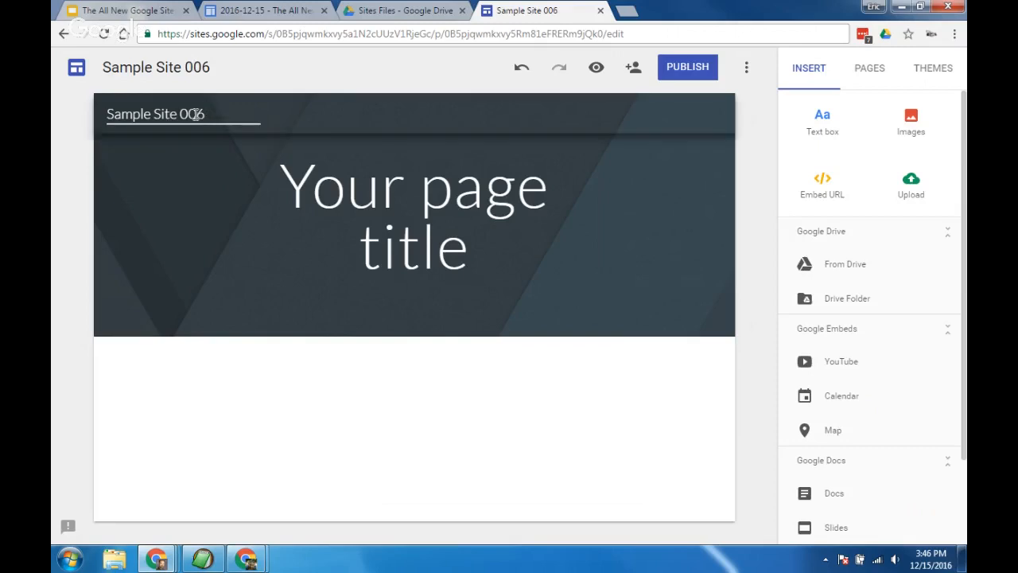
key(BackSpace)
key(BackSpace)
click(242, 71)
click(195, 116)
click(199, 68)
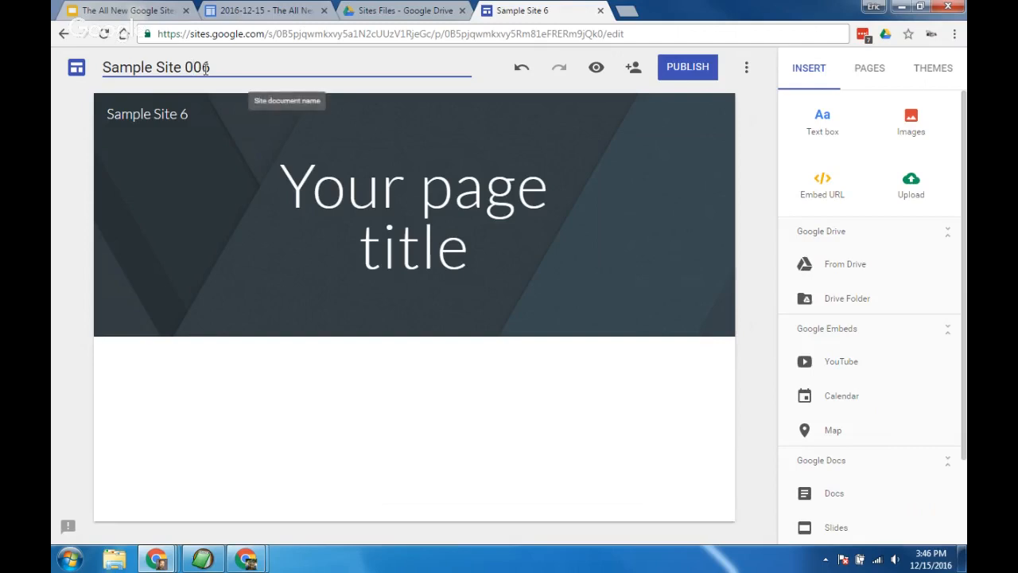
click(200, 108)
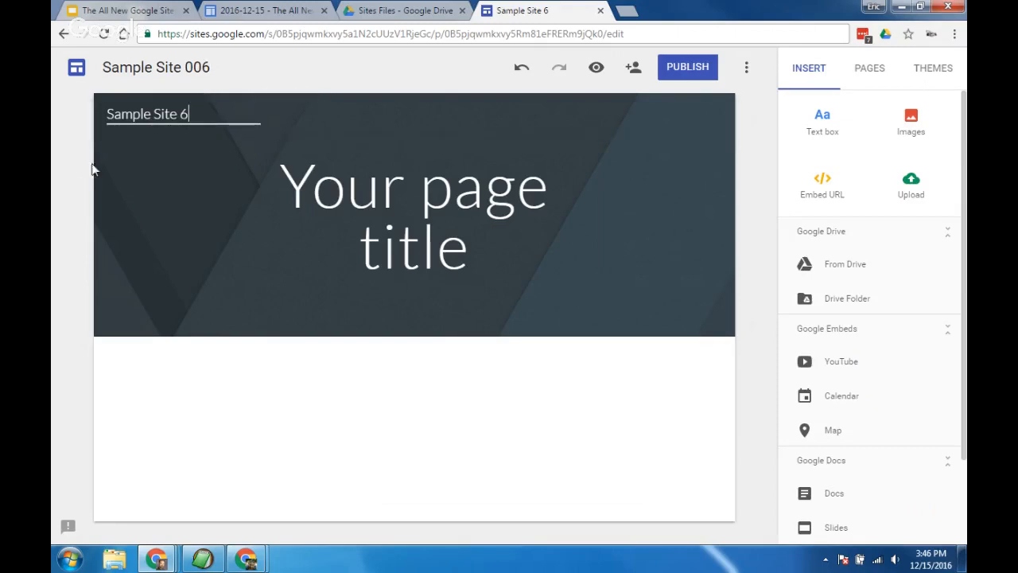
click(80, 186)
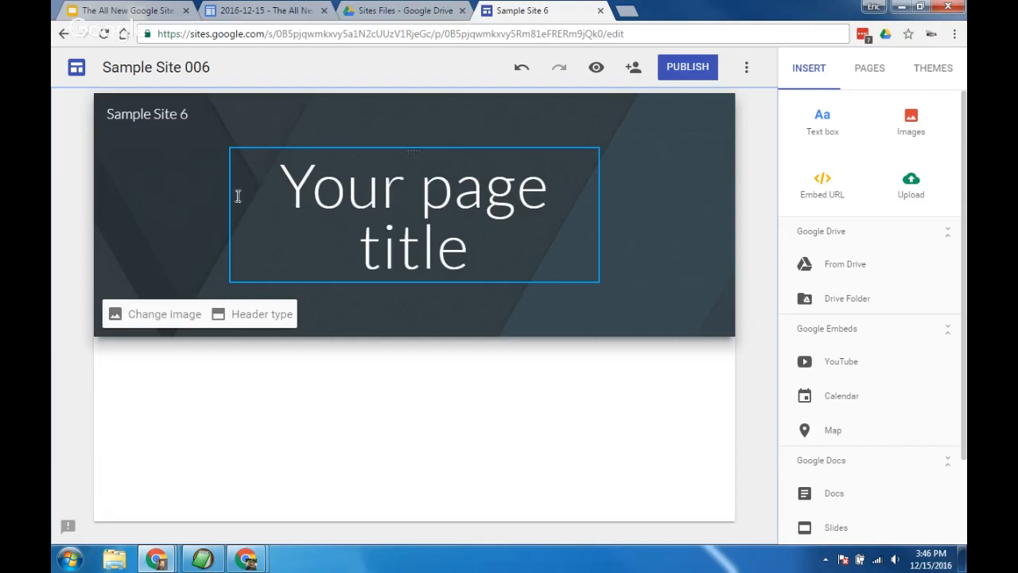
click(169, 114)
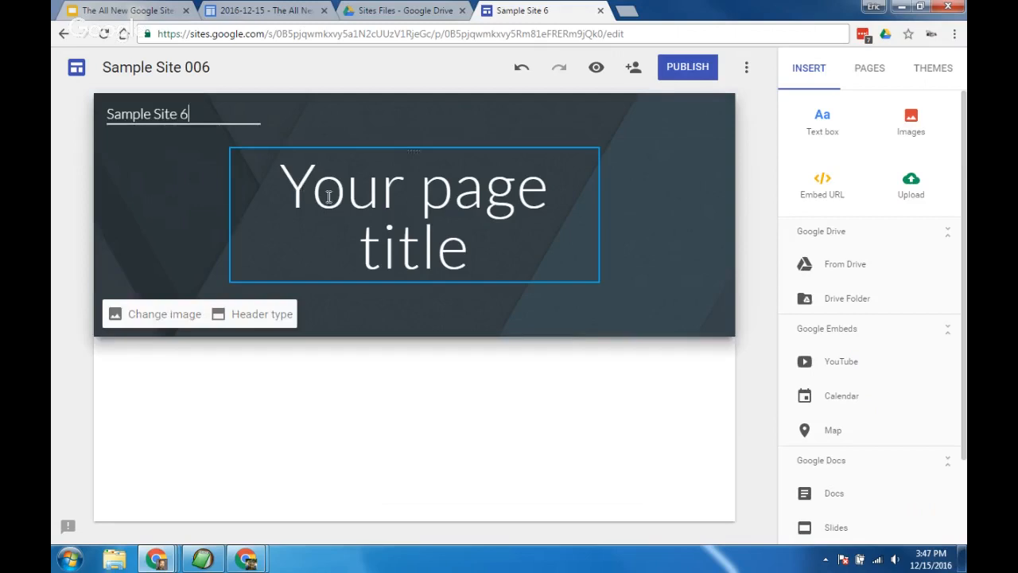
Step: Replace the placeholder page title in the header with Welcome
triple_click(358, 198)
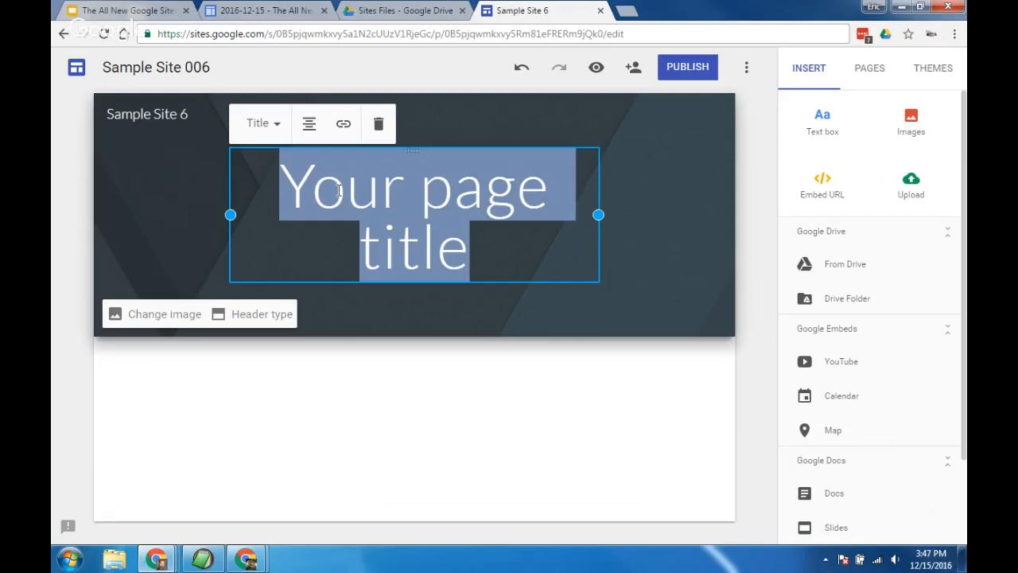
text(lcome)
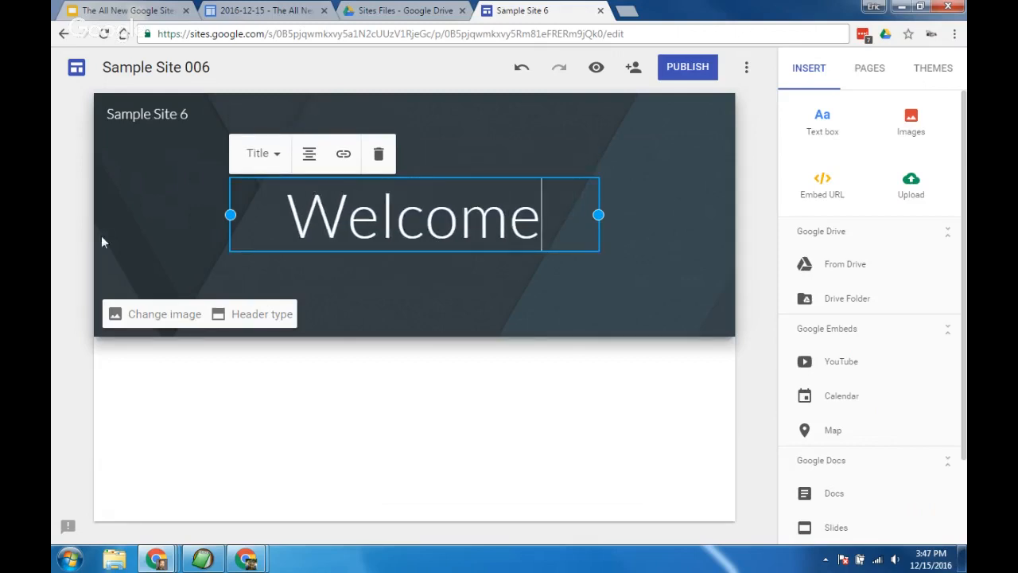
click(80, 240)
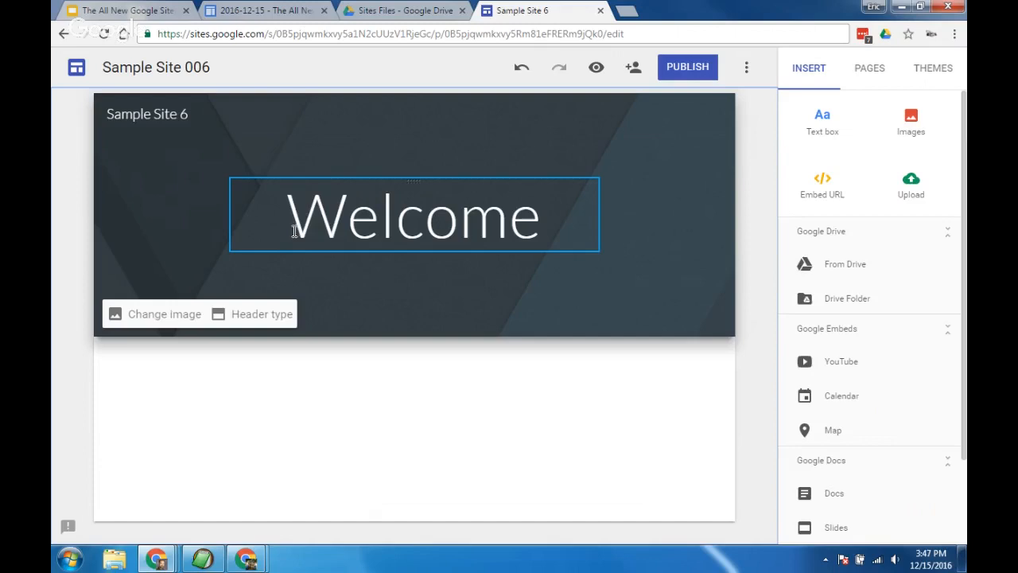
click(294, 232)
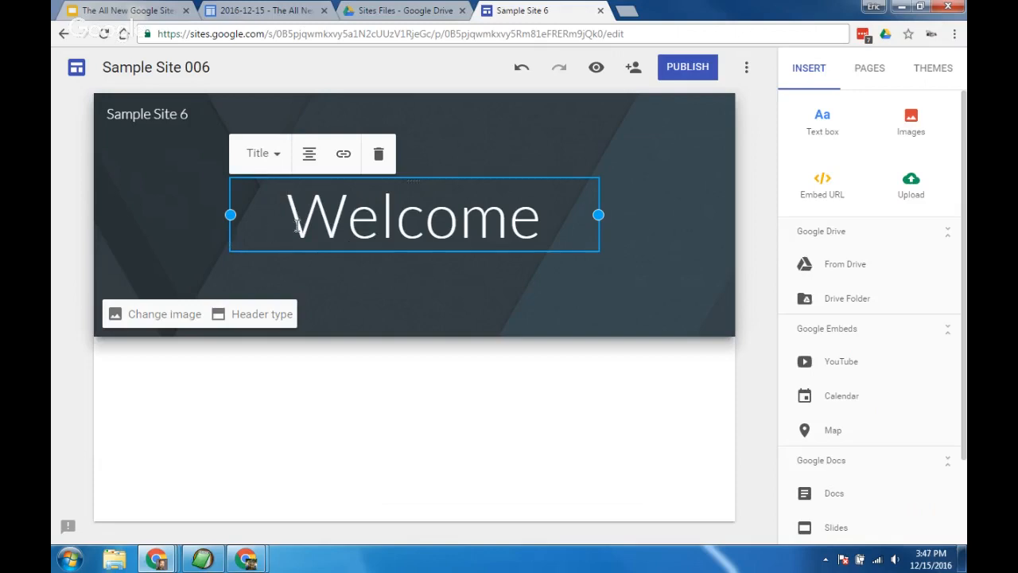
click(378, 213)
click(760, 195)
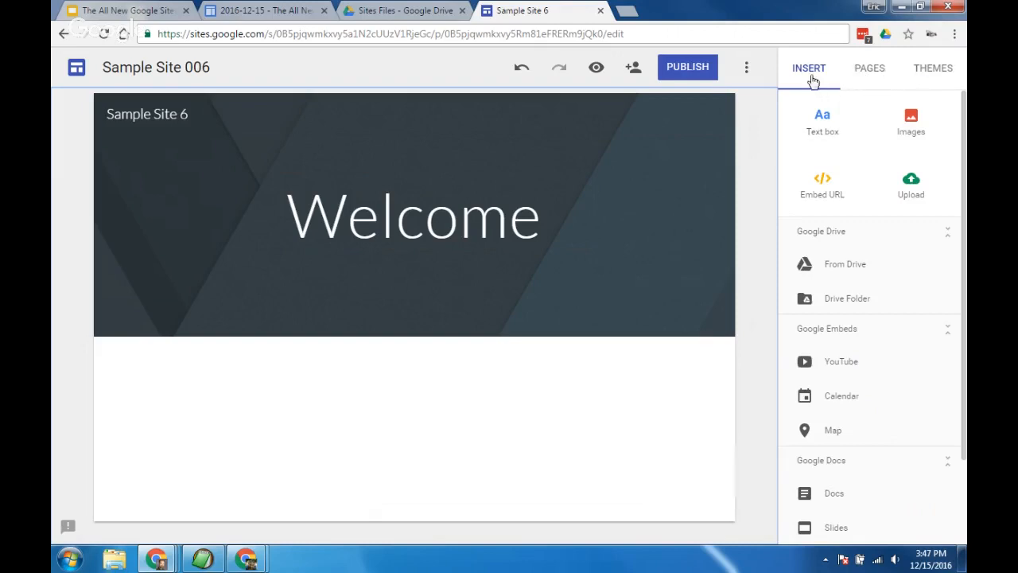
Step: Examine the content types that can be inserted, the site's page list and the available themes
click(866, 77)
click(941, 79)
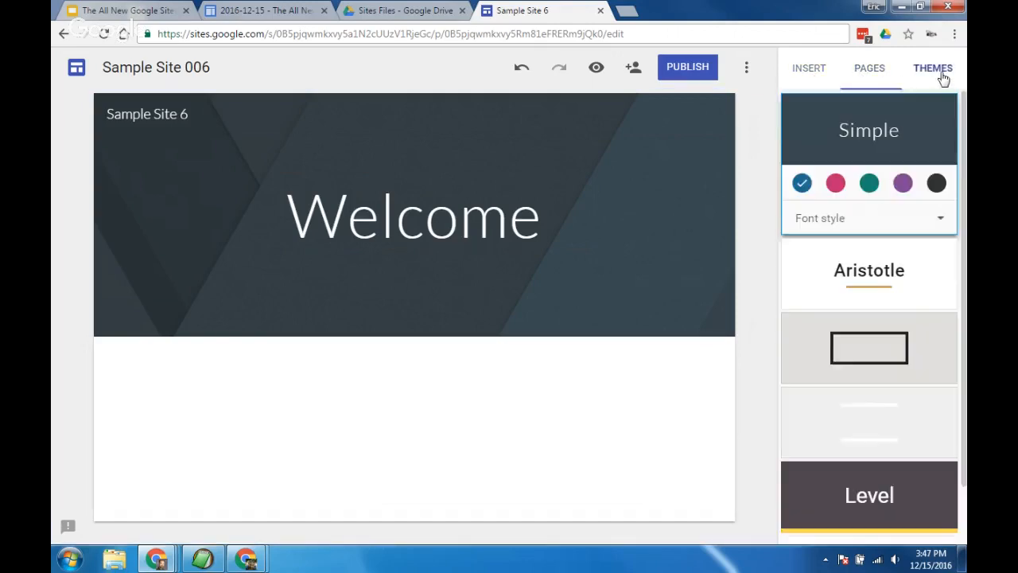
click(802, 71)
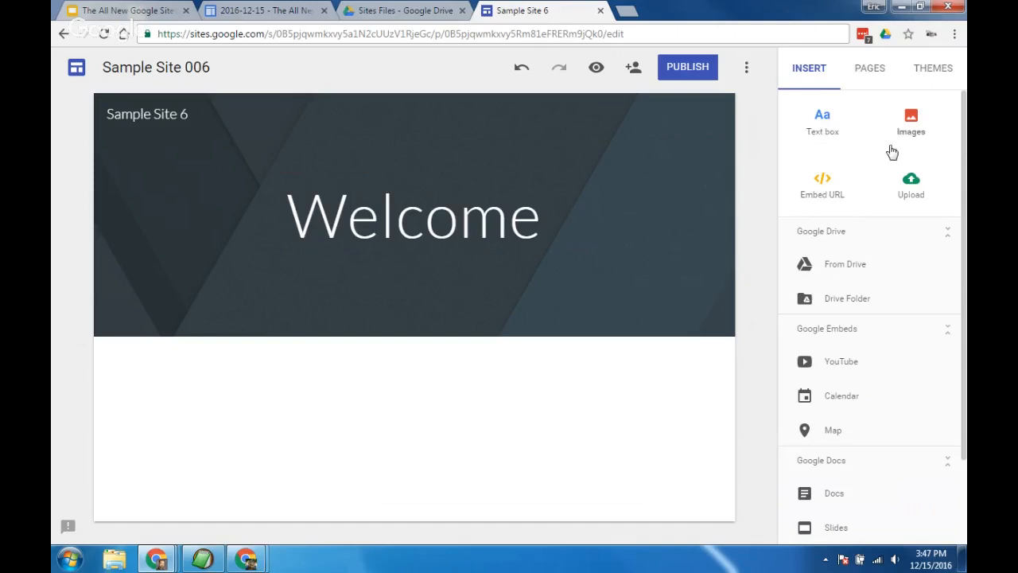
scroll(851, 253, down, 2)
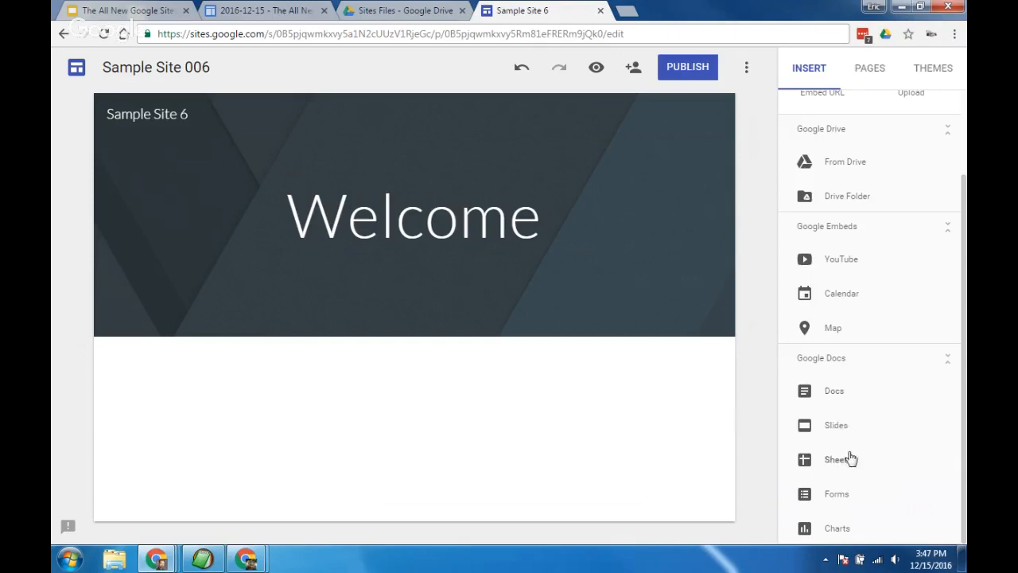
scroll(880, 382, up, 2)
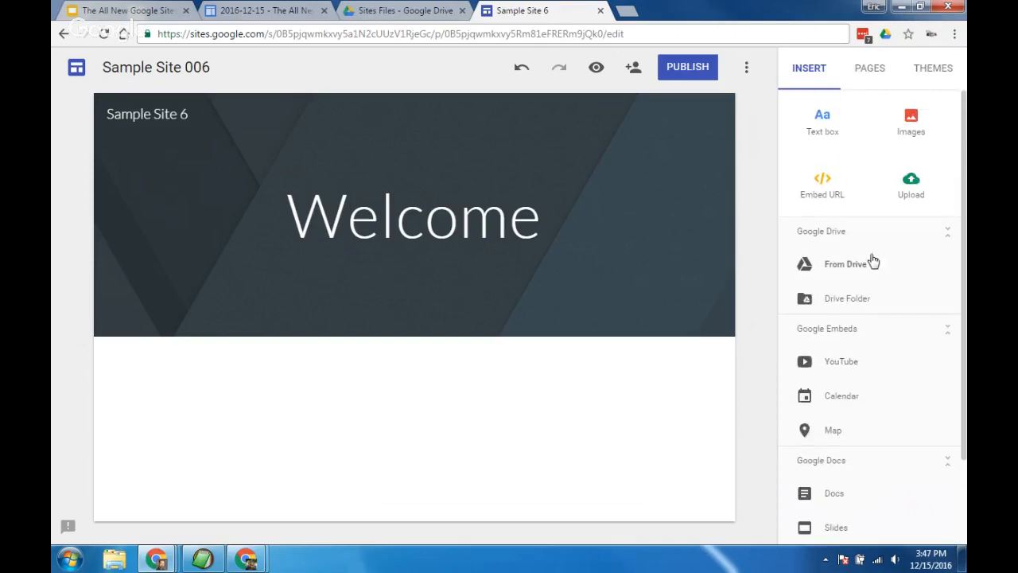
click(875, 72)
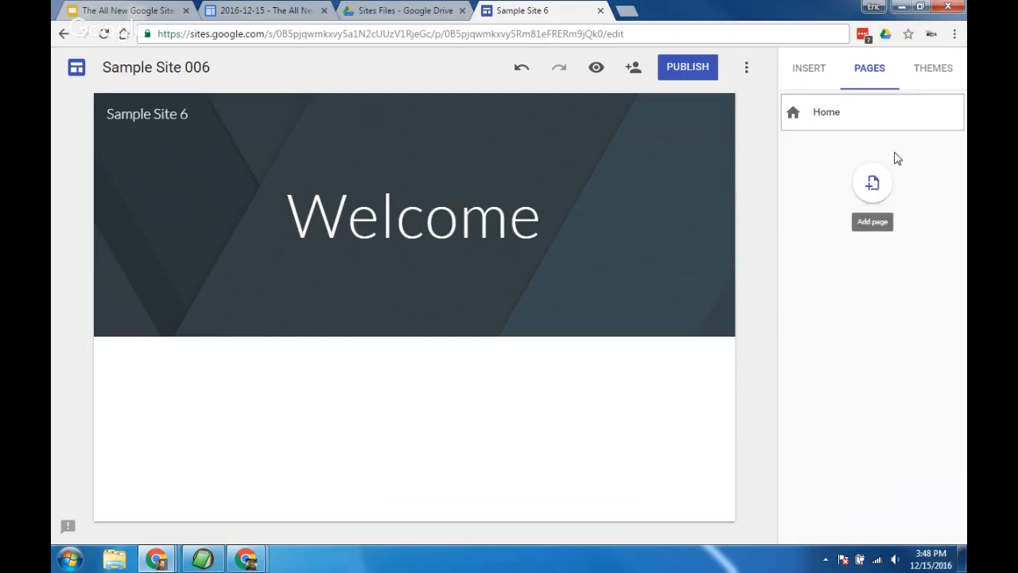
click(934, 71)
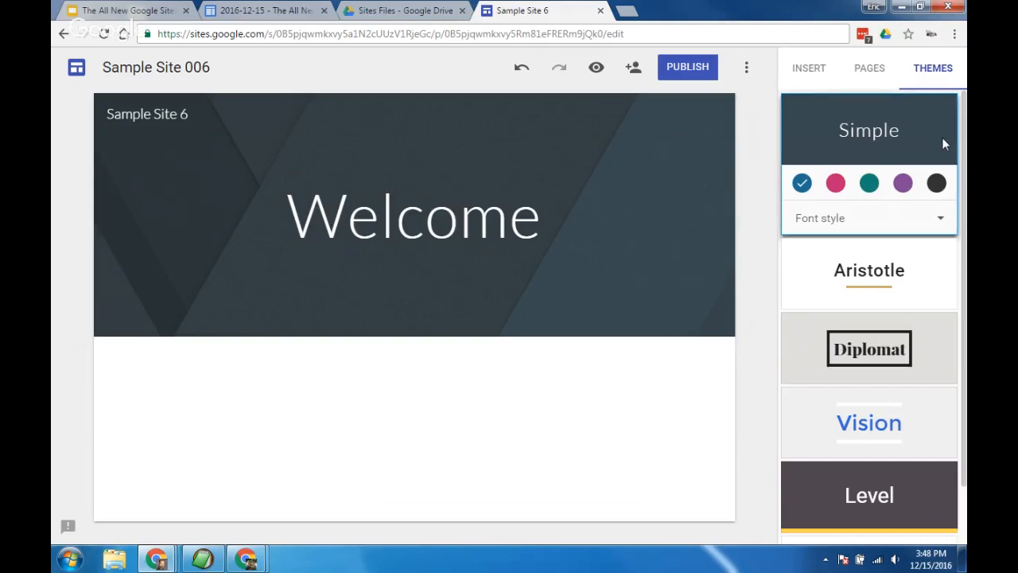
scroll(919, 163, down, 1)
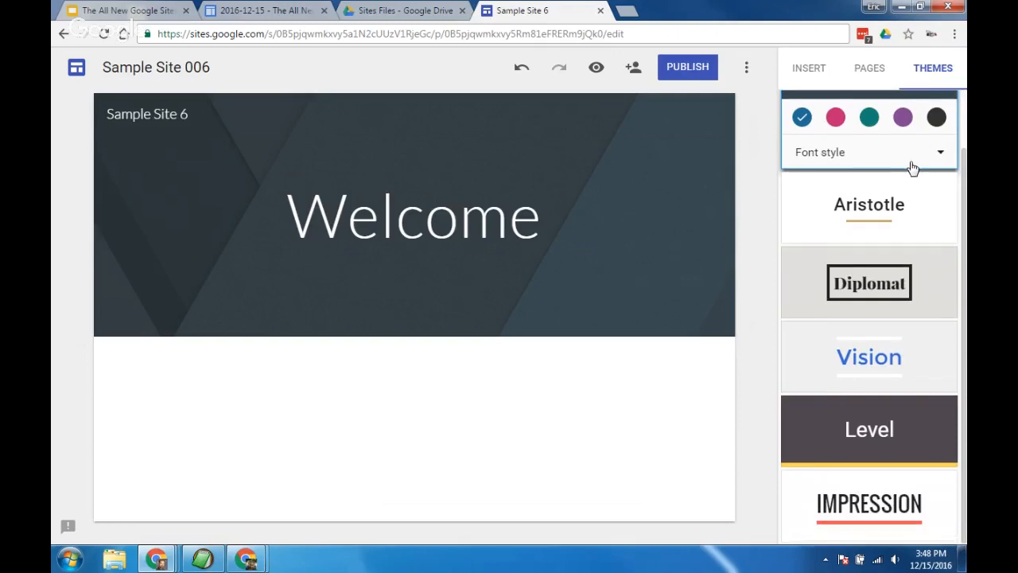
scroll(915, 167, up, 1)
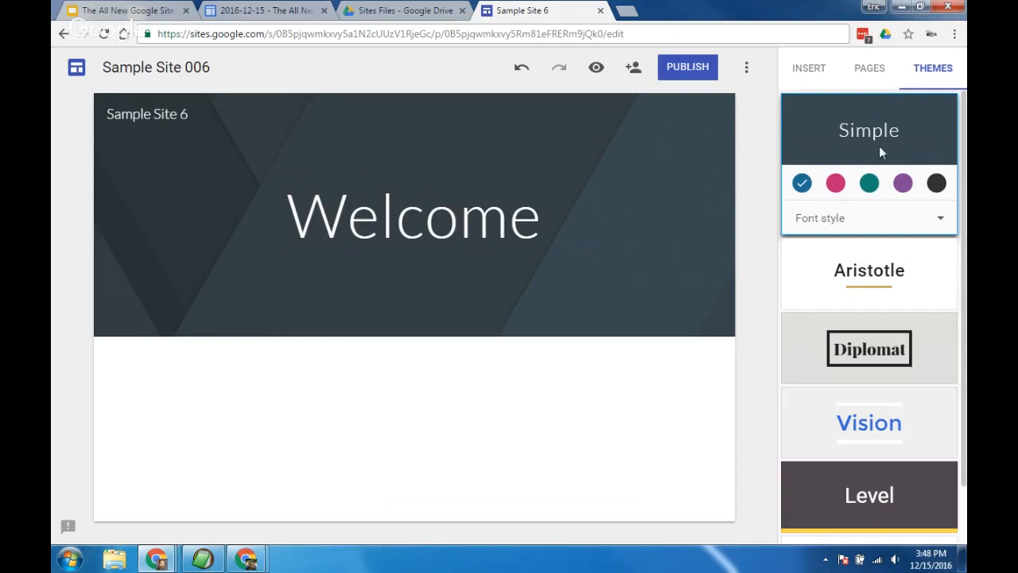
Step: Try the Aristotle, Diplomat and Vision themes on the site and apply the Level theme
click(907, 267)
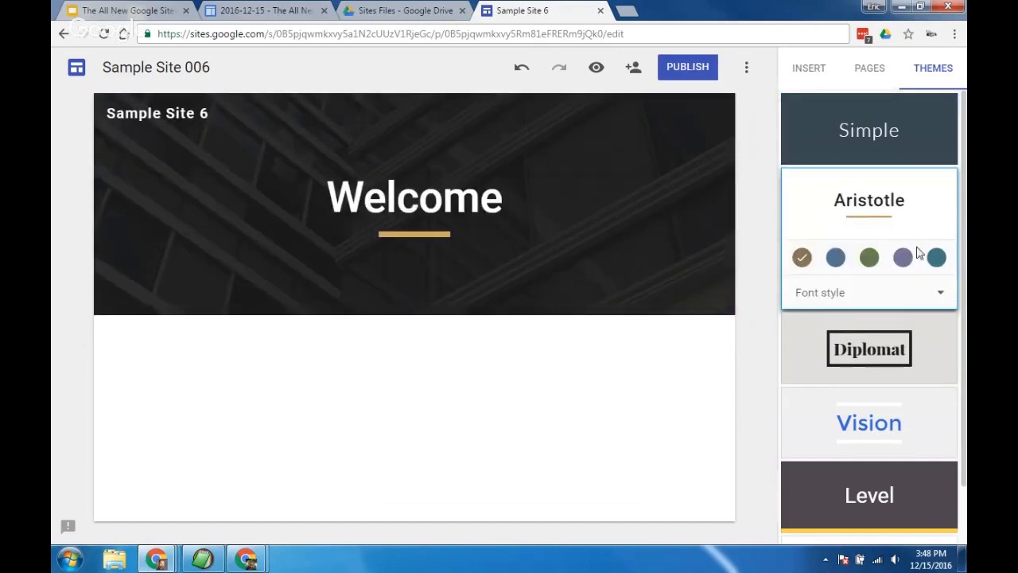
click(919, 362)
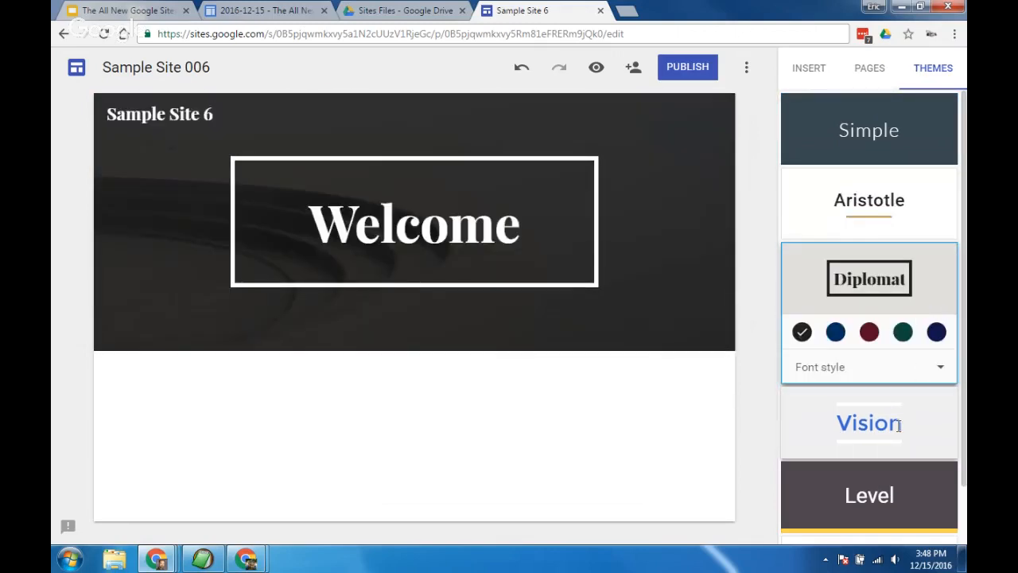
click(899, 425)
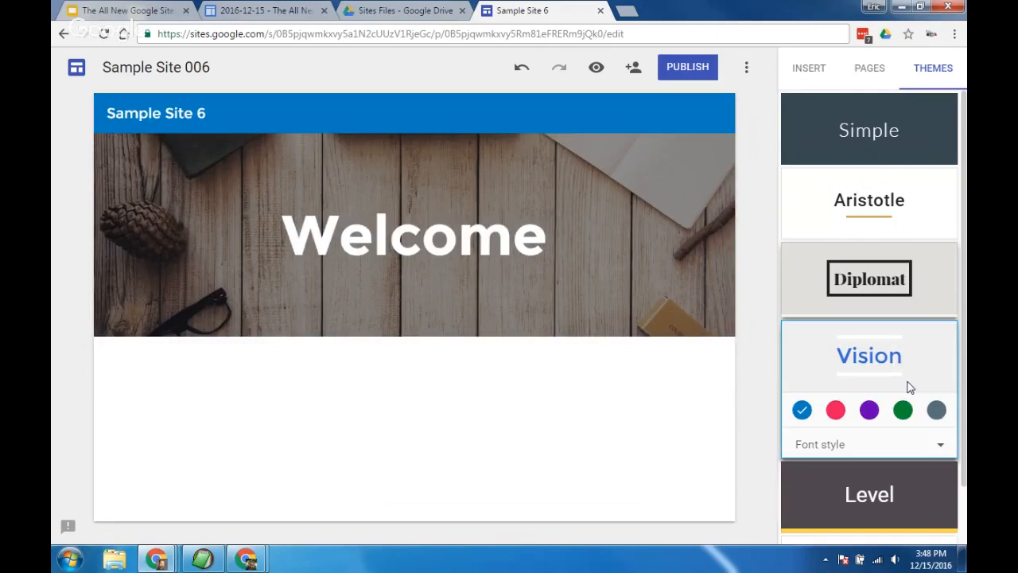
click(903, 495)
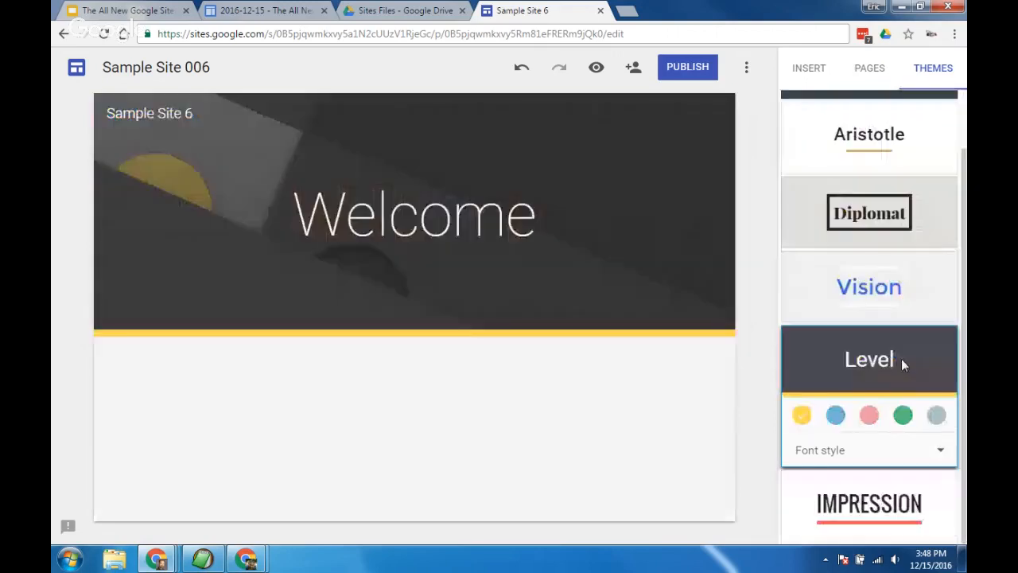
Step: Try the Impression theme on the site and apply the Simple theme
click(915, 509)
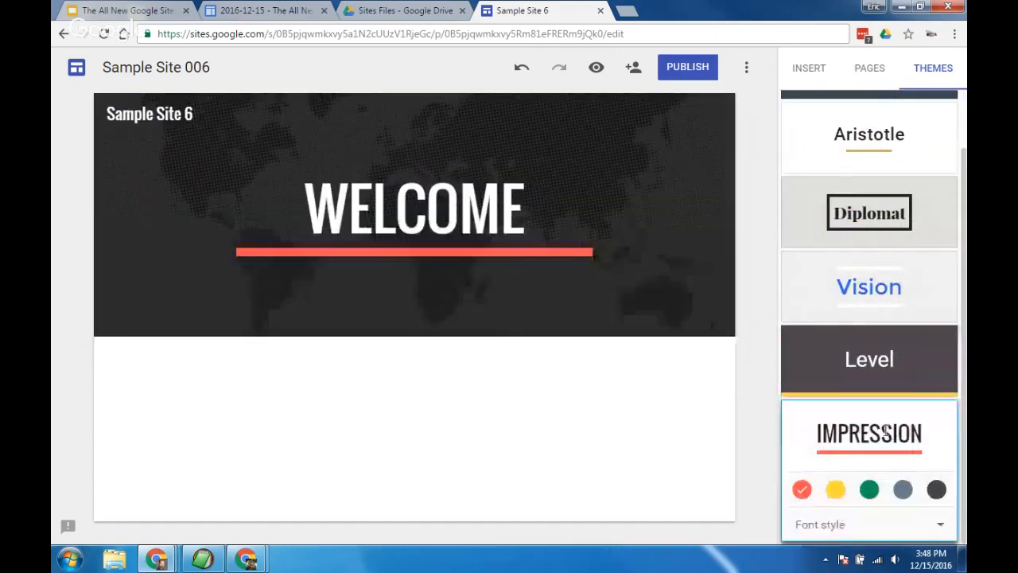
scroll(915, 477, up, 2)
click(909, 136)
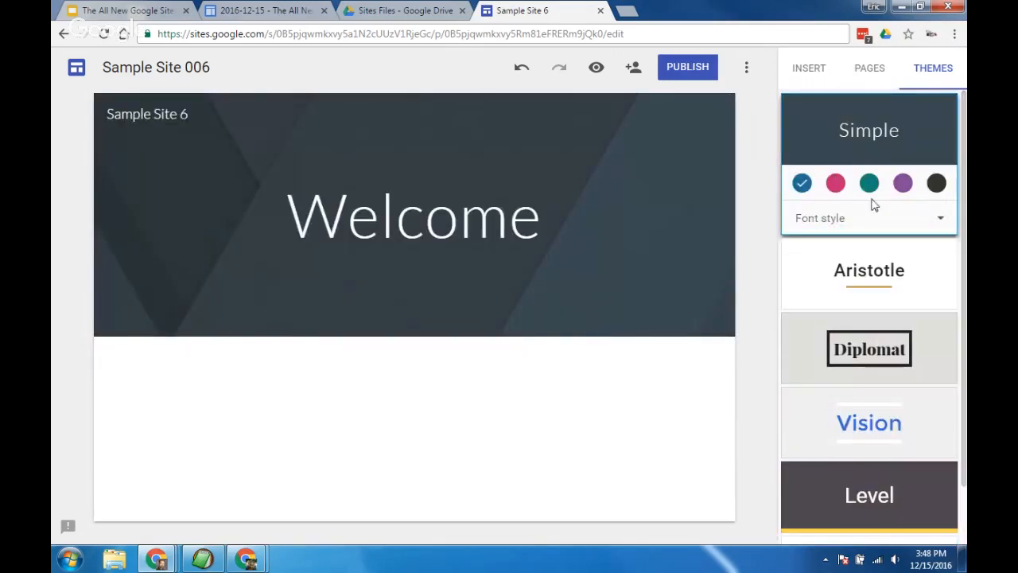
Step: Try the pink, purple and black colours of the Simple theme and set its colour to teal
click(835, 185)
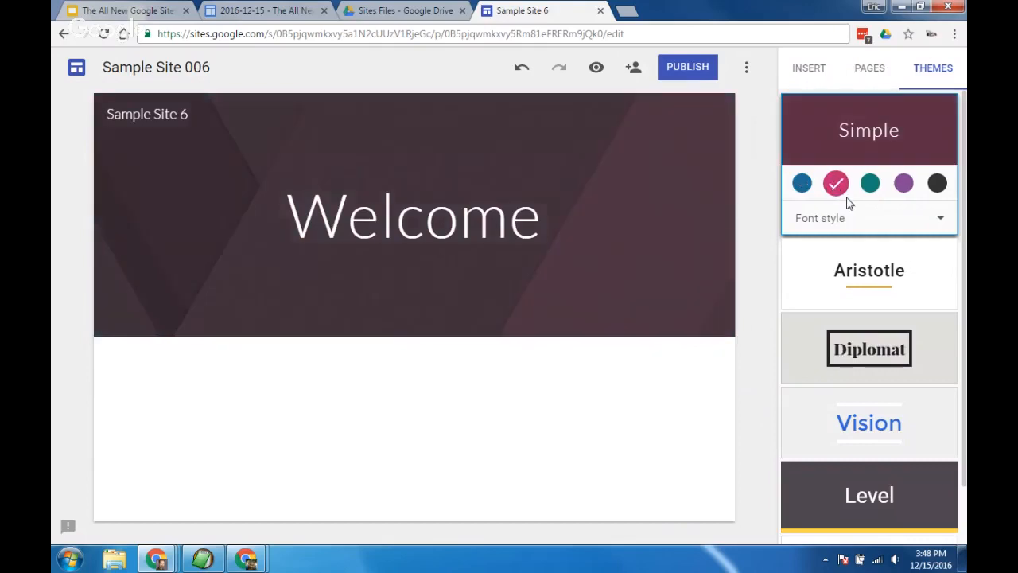
click(869, 184)
click(906, 186)
click(938, 183)
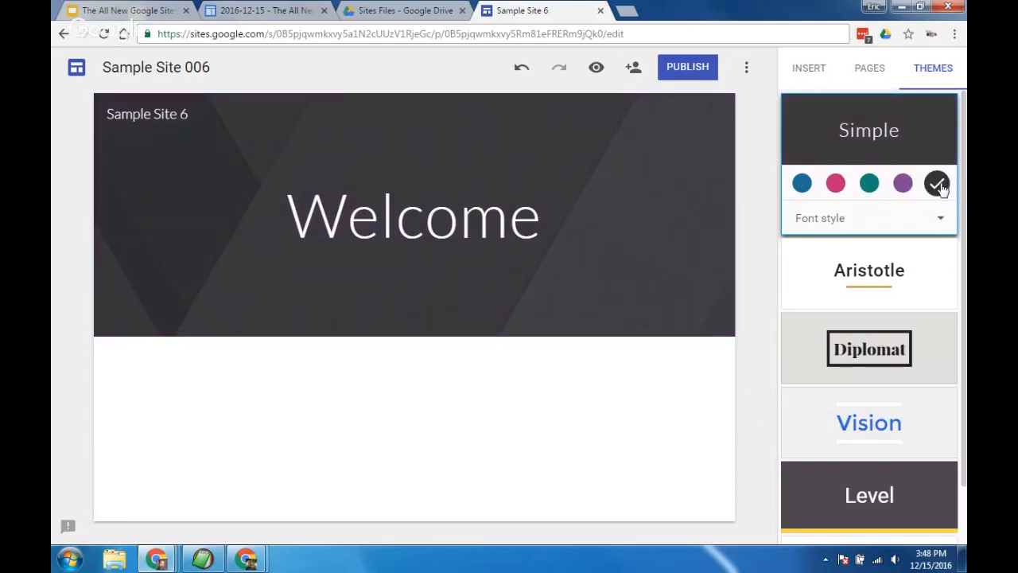
click(871, 185)
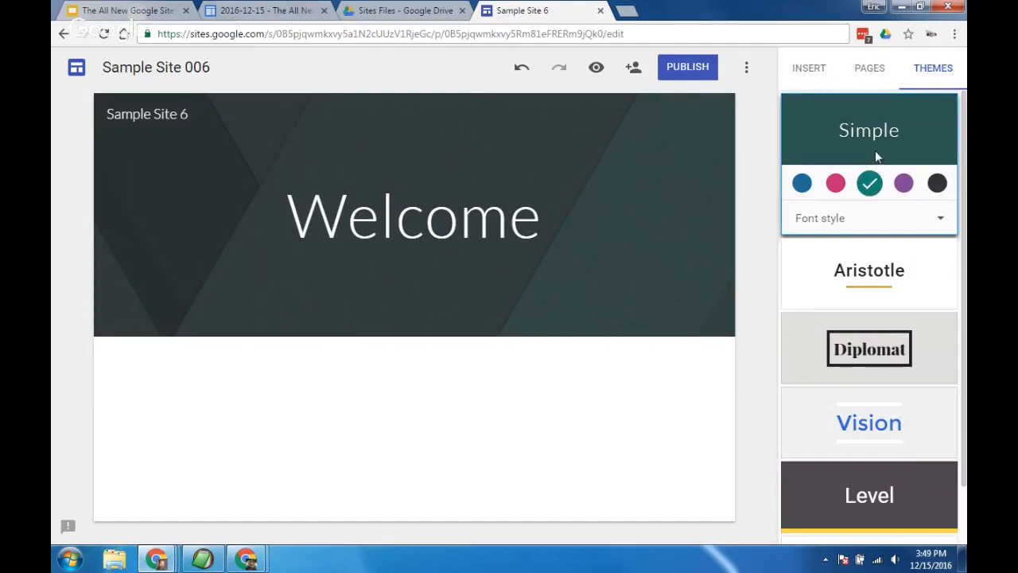
Step: Try the Classic and Heavy font styles on the Simple theme and return to the Light style
click(942, 224)
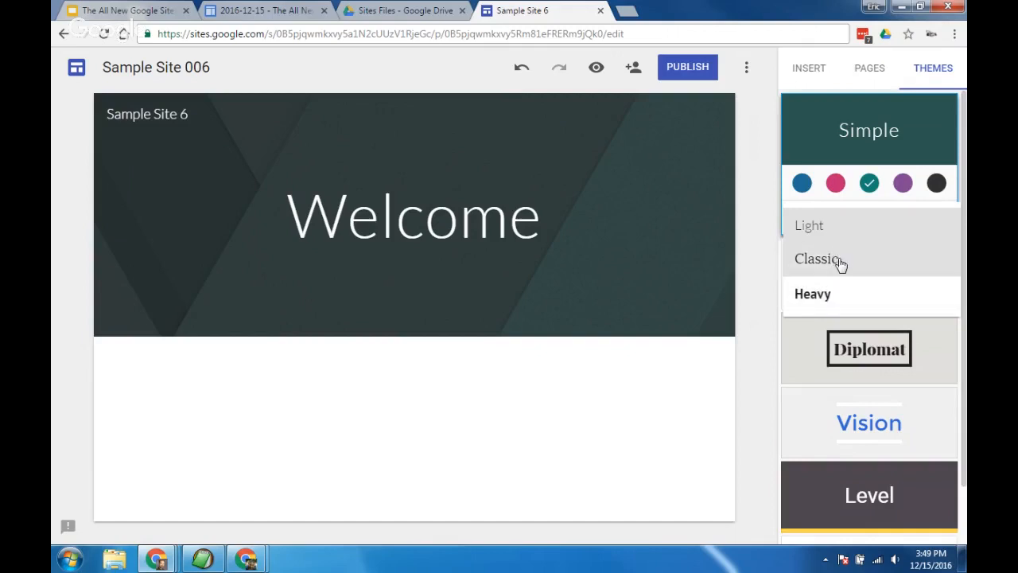
click(839, 263)
click(846, 229)
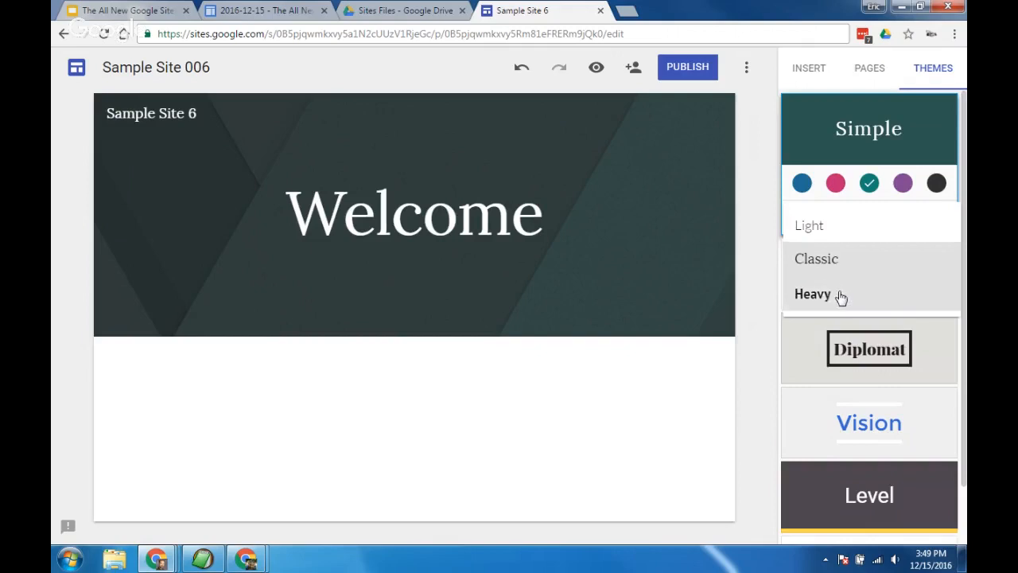
click(840, 293)
click(844, 233)
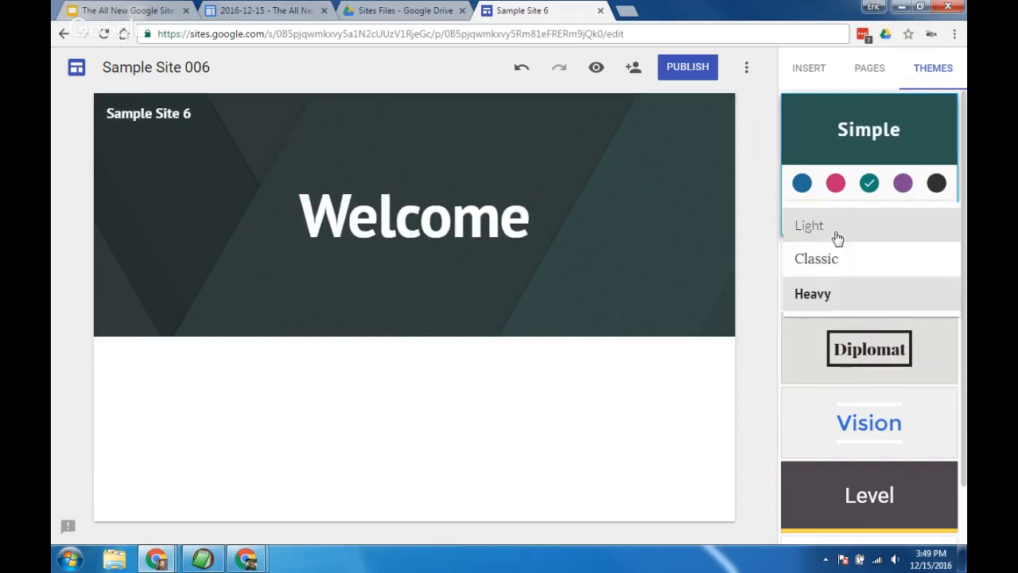
click(840, 230)
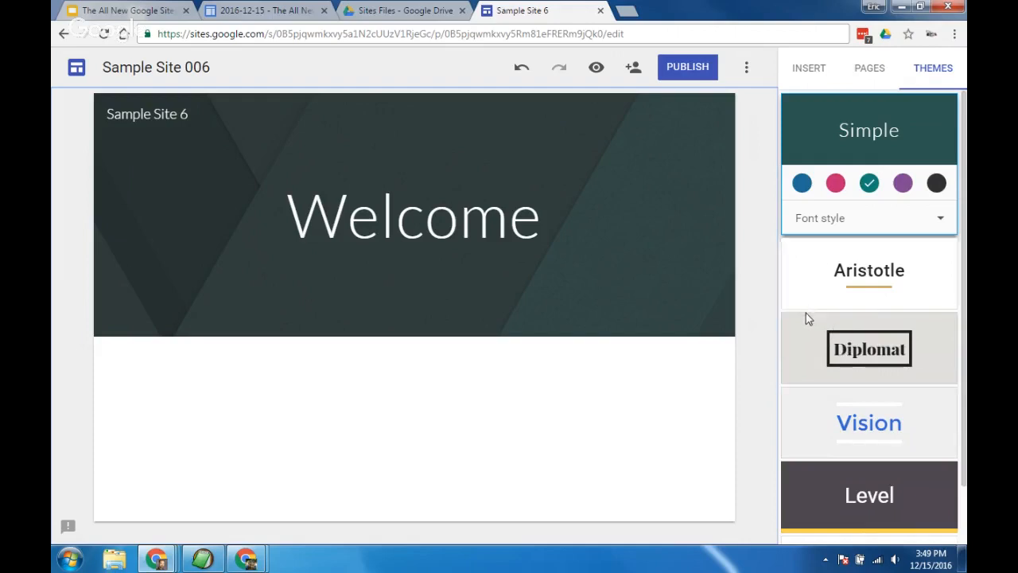
click(812, 74)
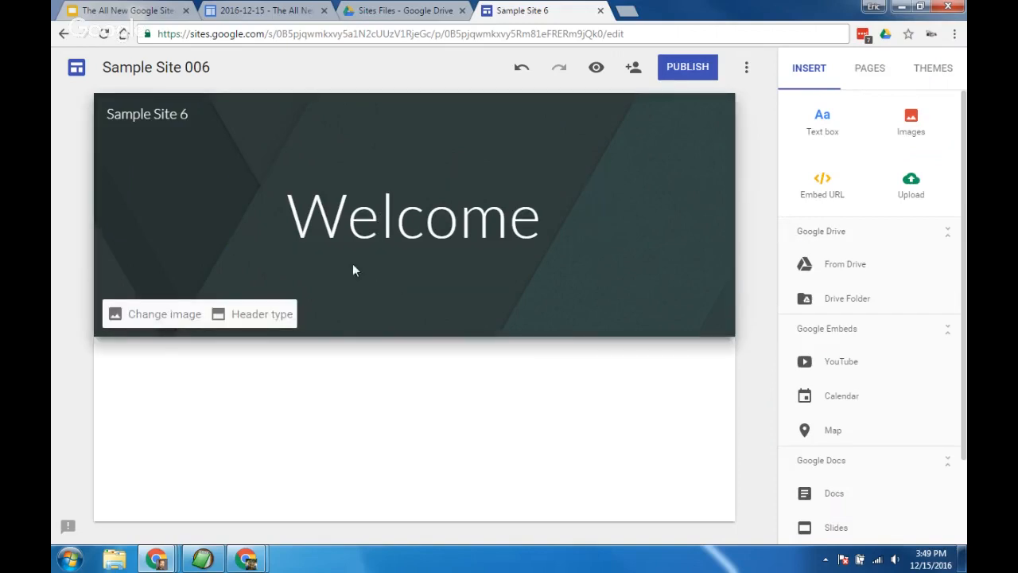
click(393, 215)
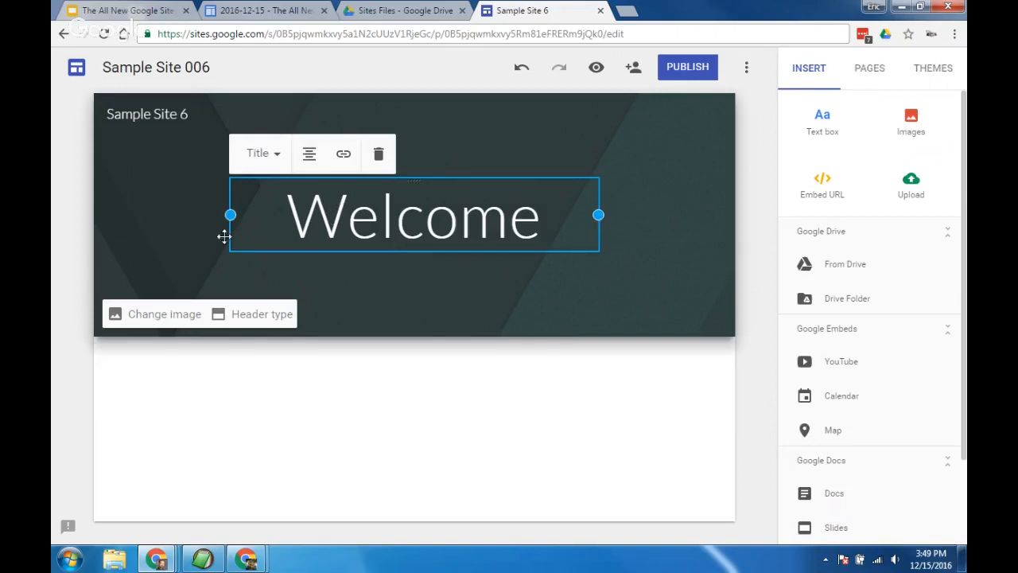
click(86, 228)
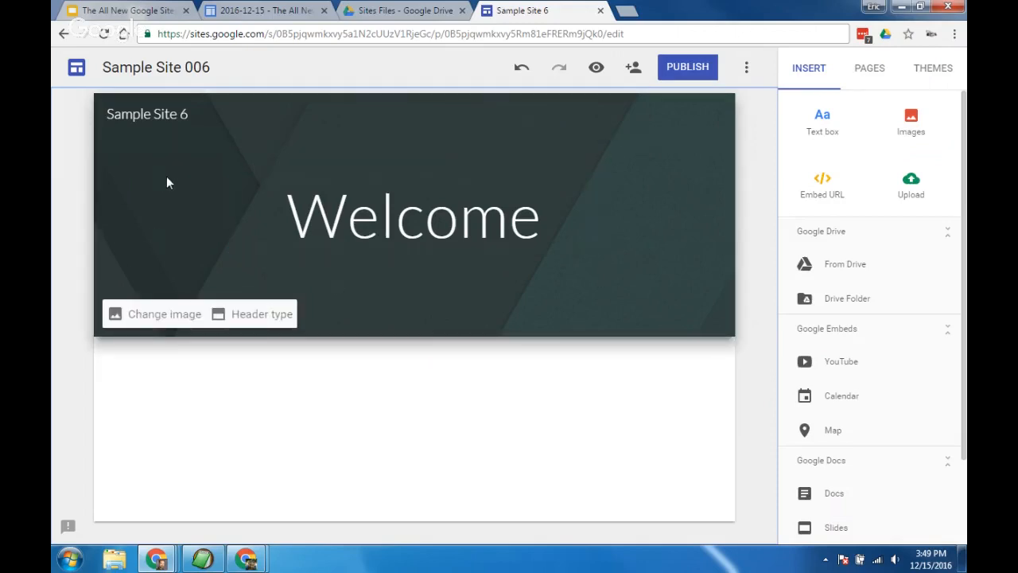
click(930, 74)
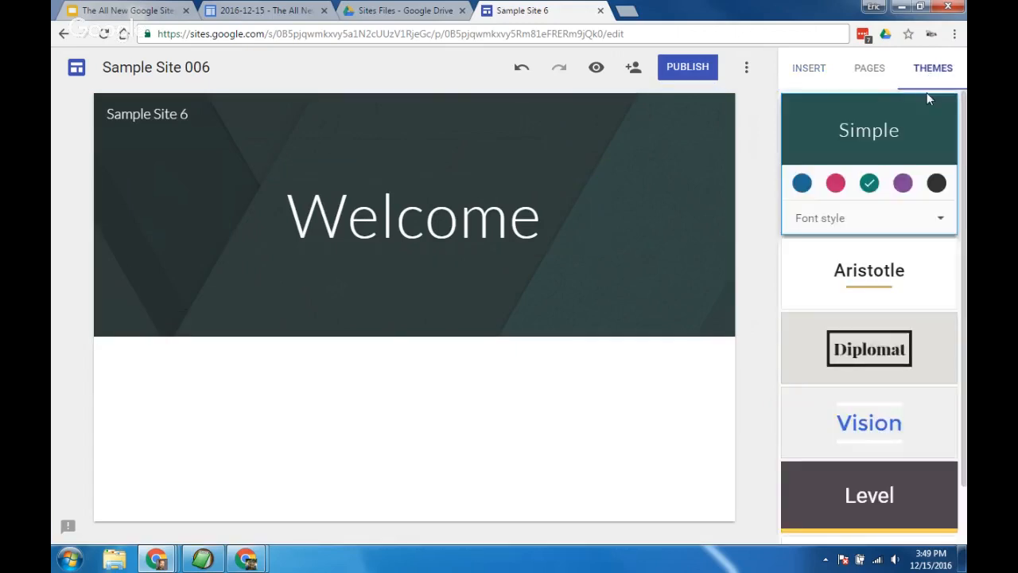
click(805, 72)
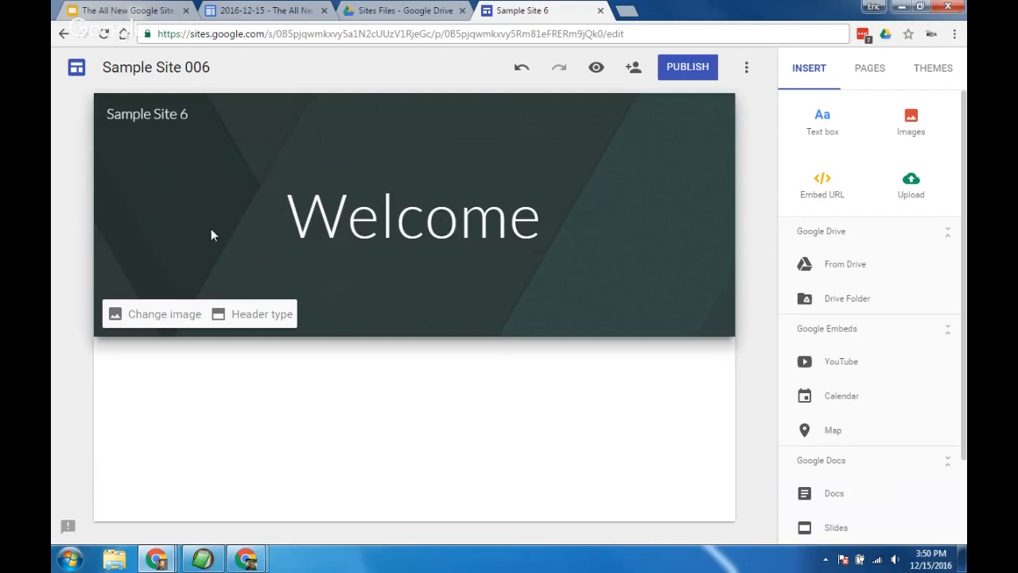
Step: Try the Large banner and Title only header types on the page header and return to Banner
click(188, 229)
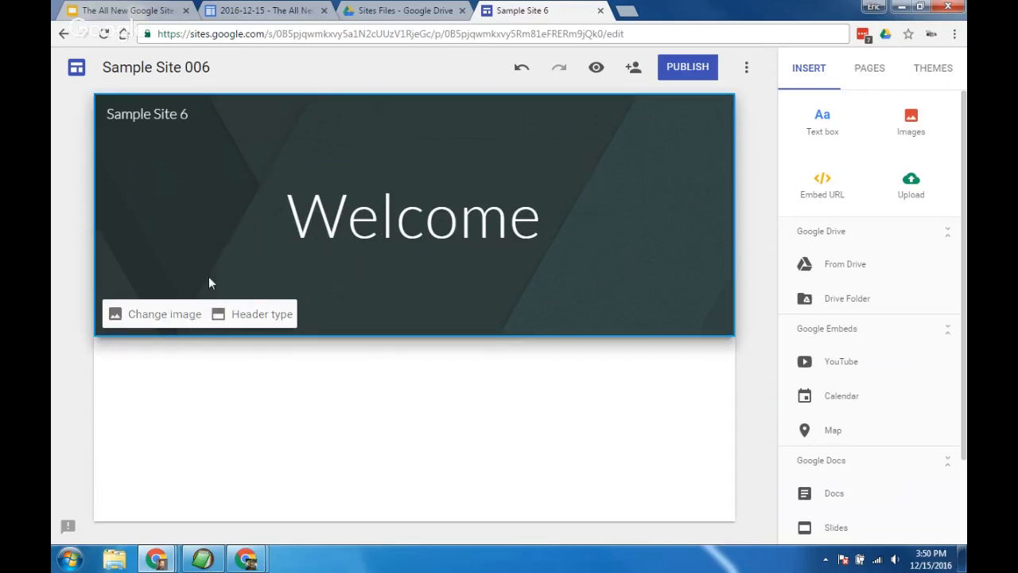
click(267, 316)
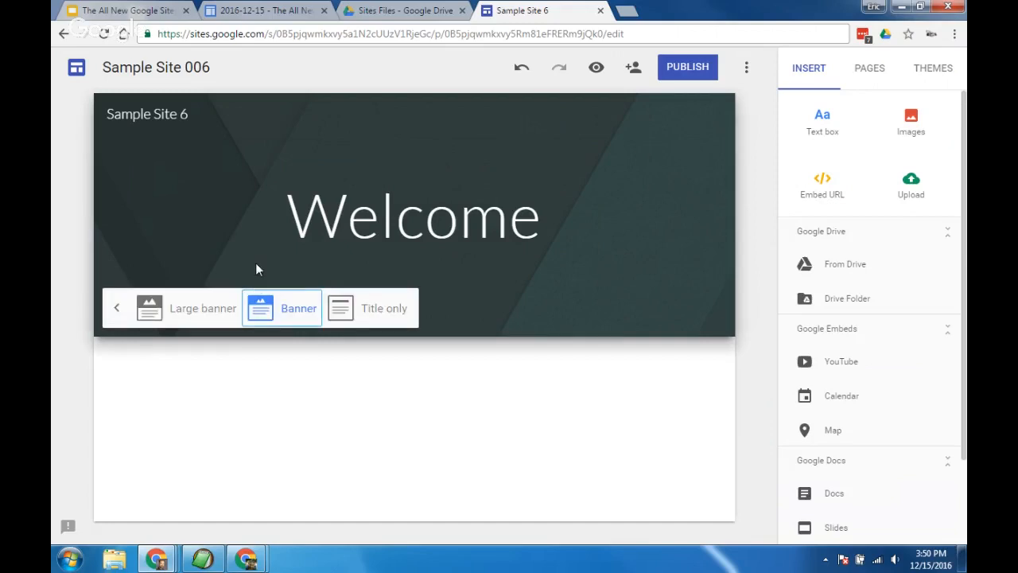
click(203, 309)
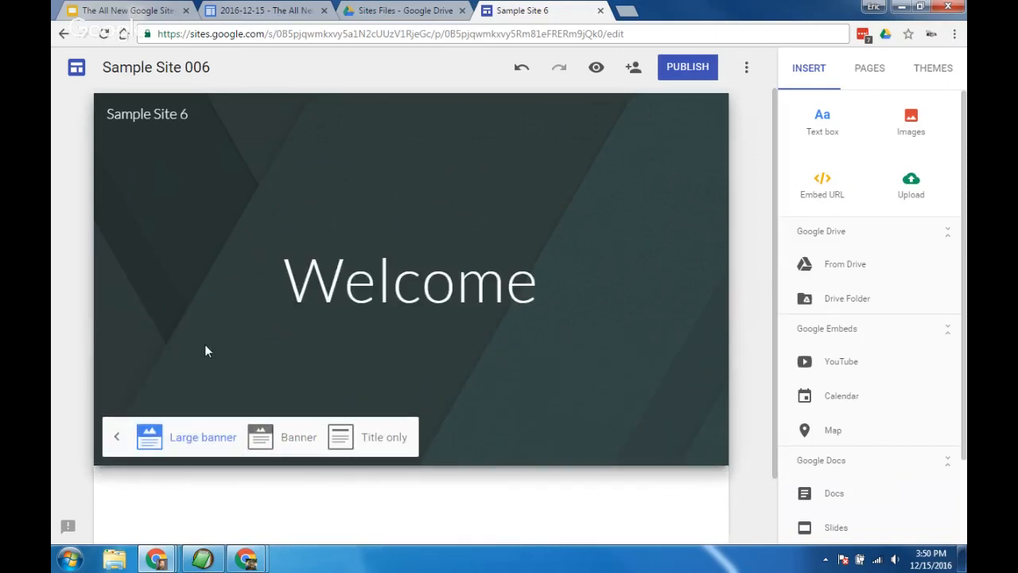
click(291, 437)
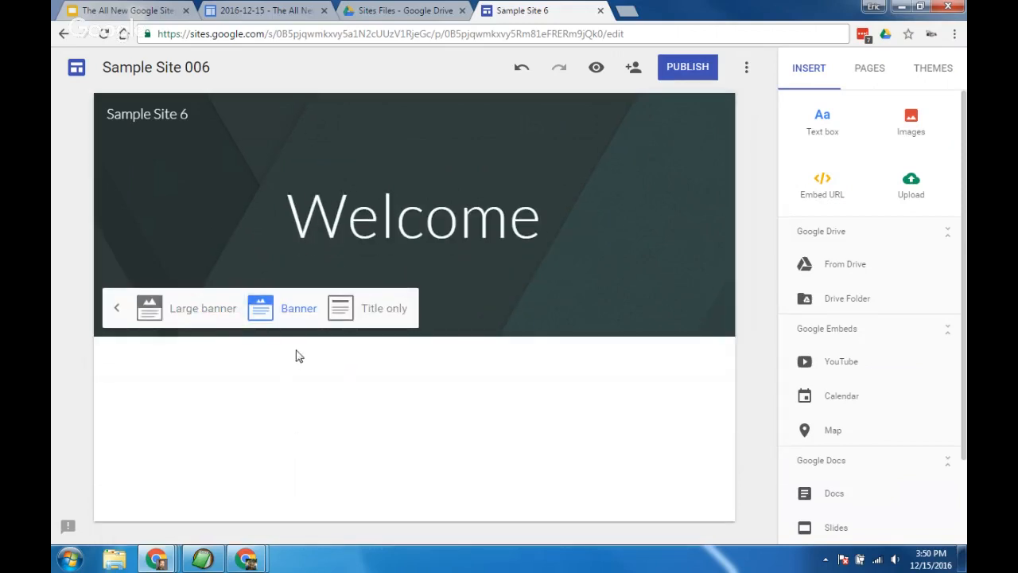
click(390, 310)
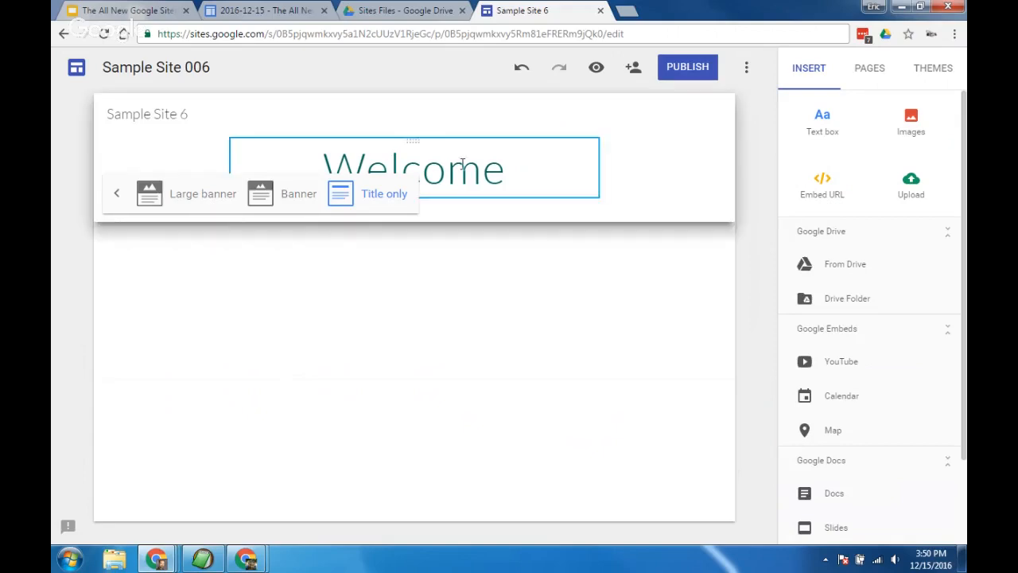
click(307, 196)
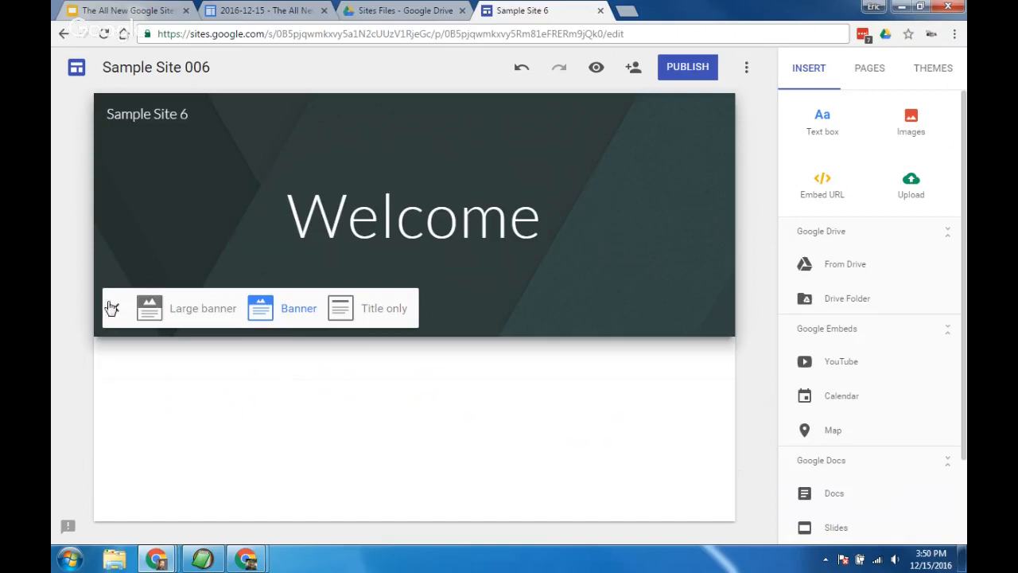
click(117, 311)
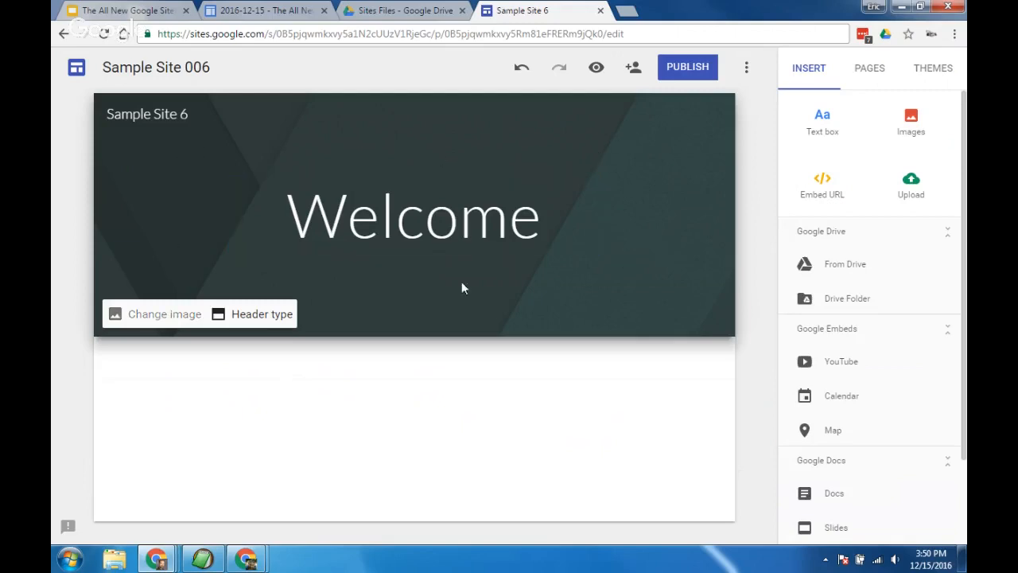
Step: Start changing the header image and examine the gallery, upload, Google Drive and personal album sources
click(159, 313)
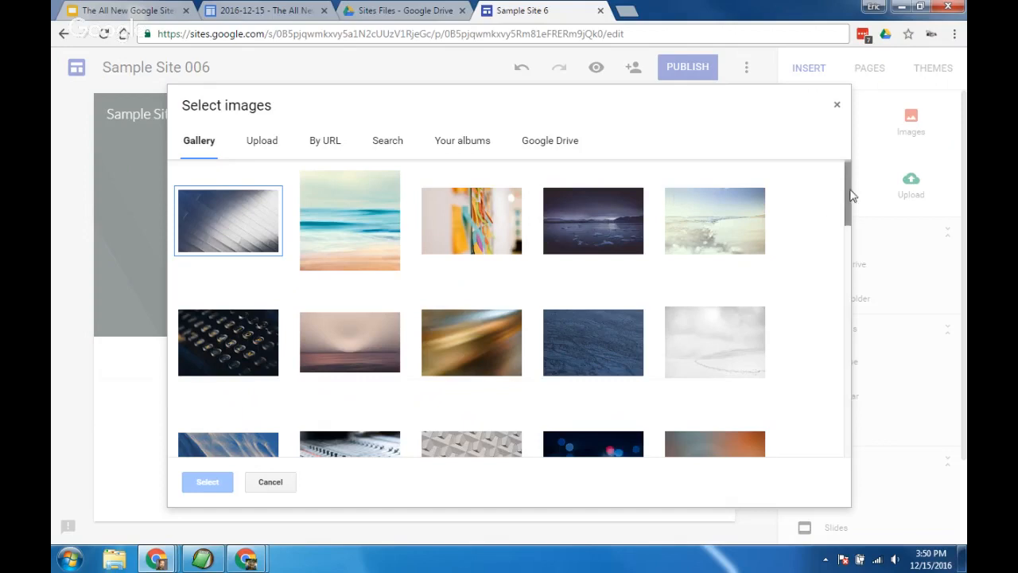
mouse_move(852, 195)
mouse_down()
mouse_move(853, 436)
mouse_move(846, 186)
mouse_up()
click(265, 141)
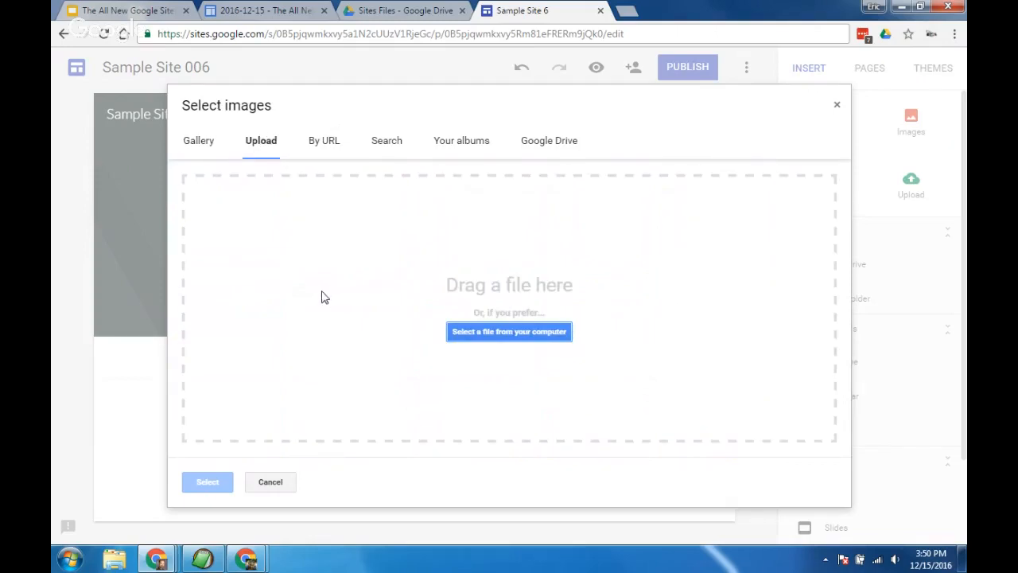
click(542, 151)
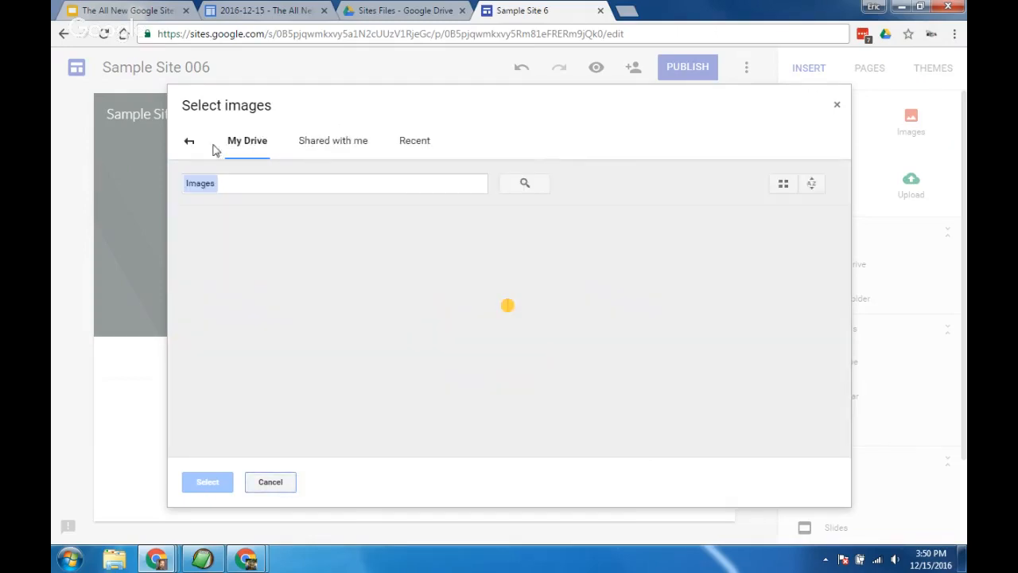
click(187, 143)
click(444, 148)
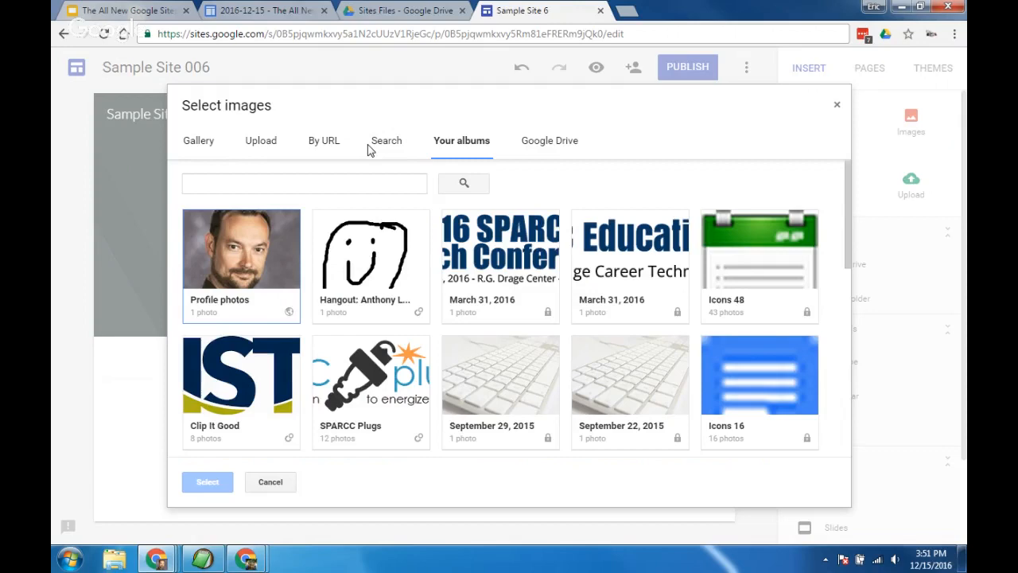
Step: Search Google images for classroom and use the photo of empty desks facing green chalkboards as the header image
click(371, 148)
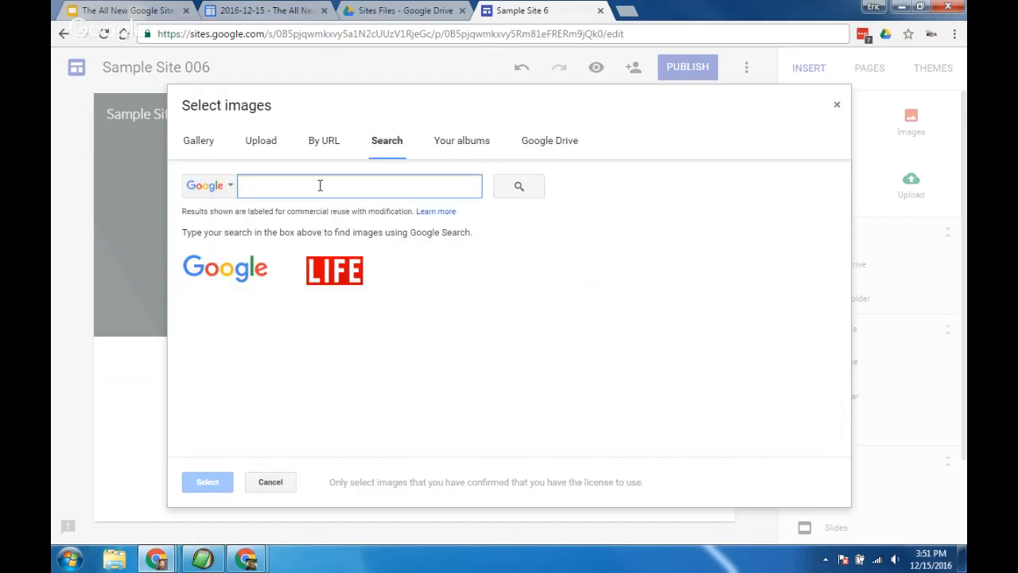
text(classroom)
click(517, 186)
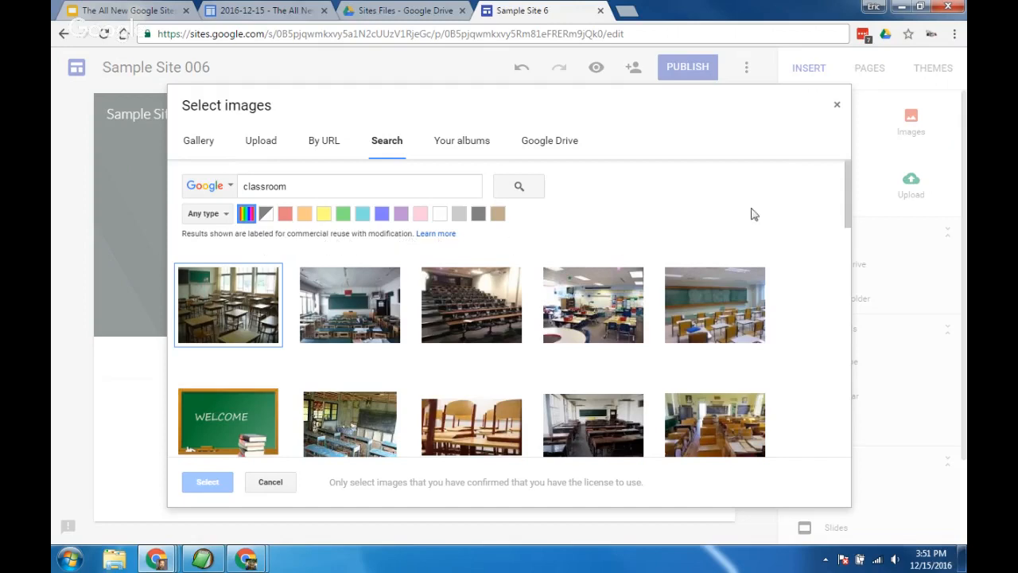
drag(845, 191, 845, 407)
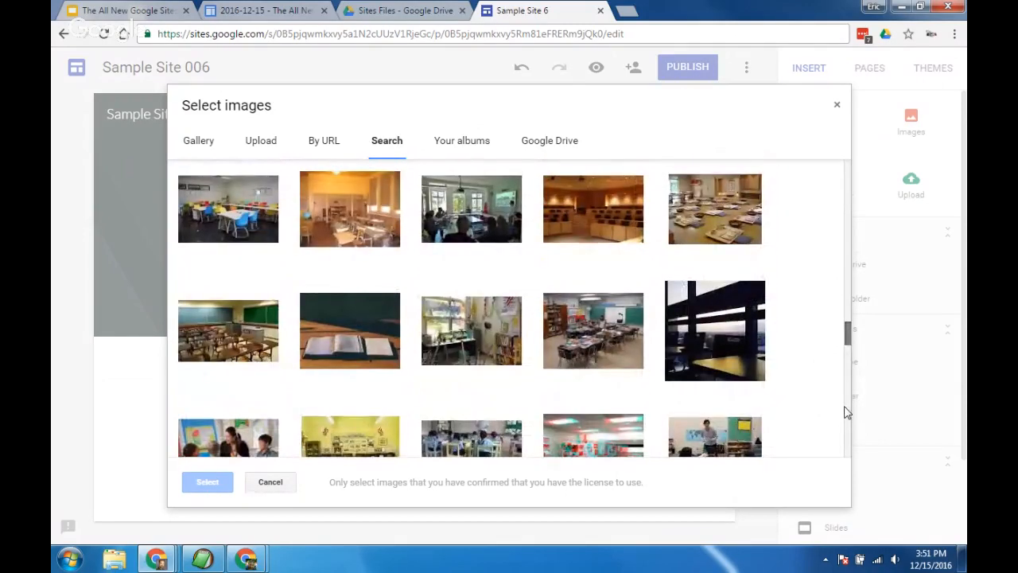
click(247, 338)
click(206, 483)
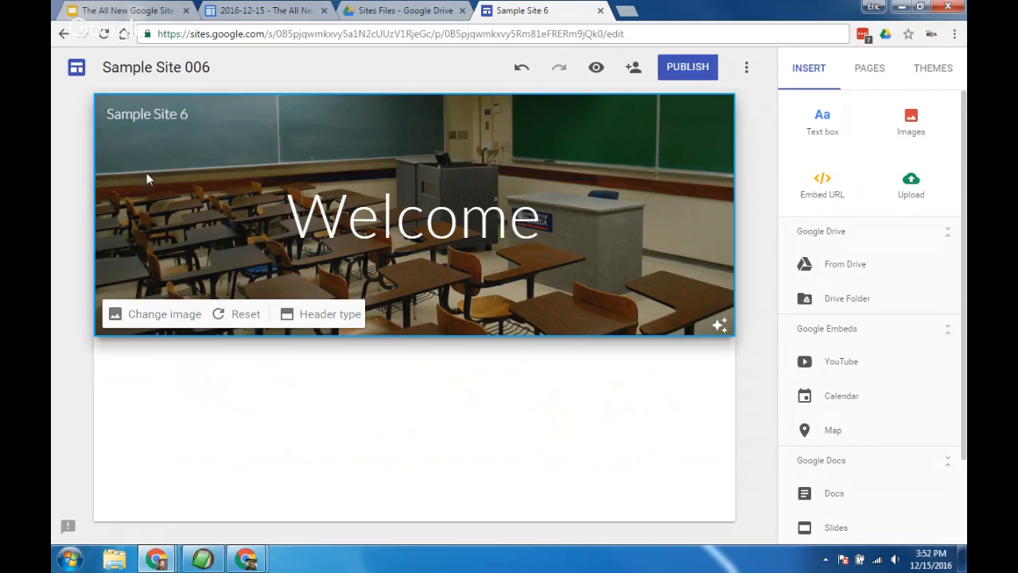
Step: Try moving the Welcome title box sideways within the header and return it to the centre
click(423, 220)
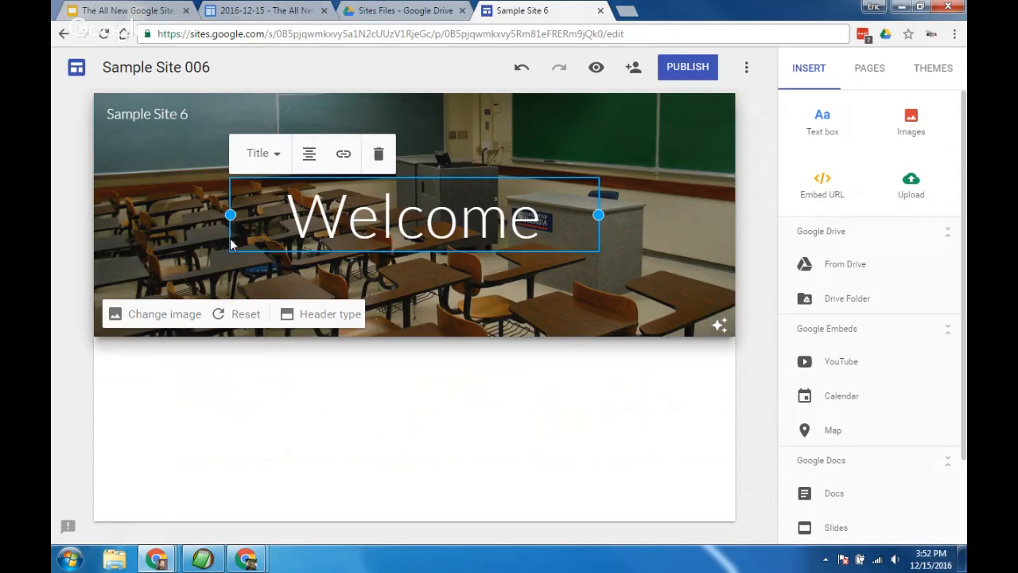
drag(239, 246, 503, 247)
click(582, 250)
click(633, 249)
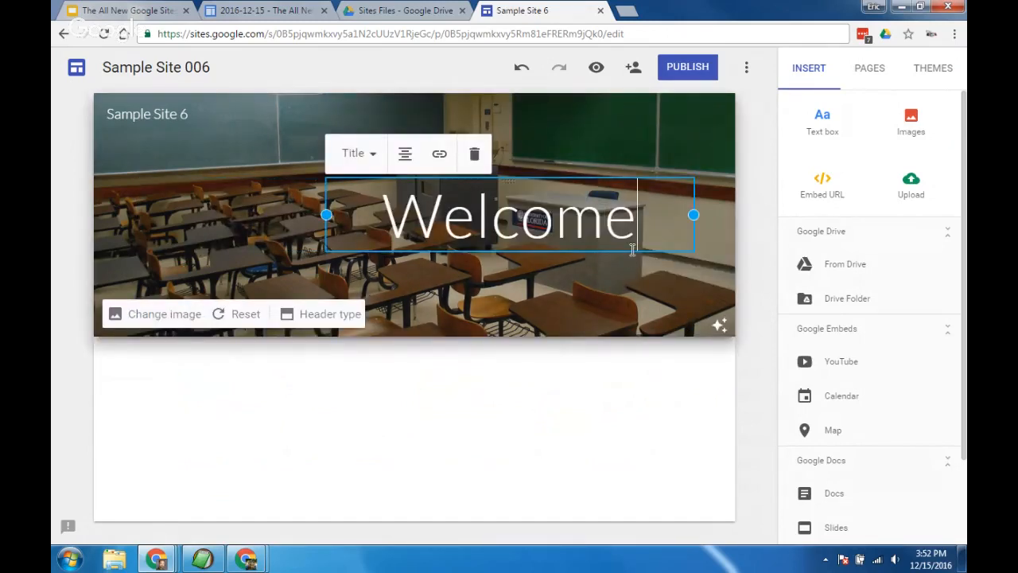
drag(632, 250, 449, 232)
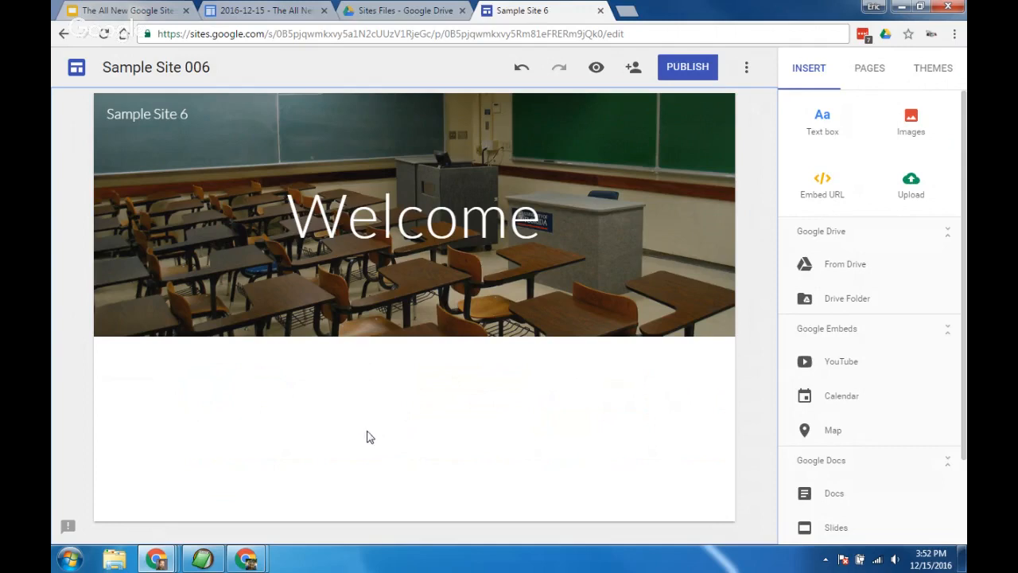
Step: Insert a text box below the header and paste the copied teacher introduction into it as plain text
click(824, 125)
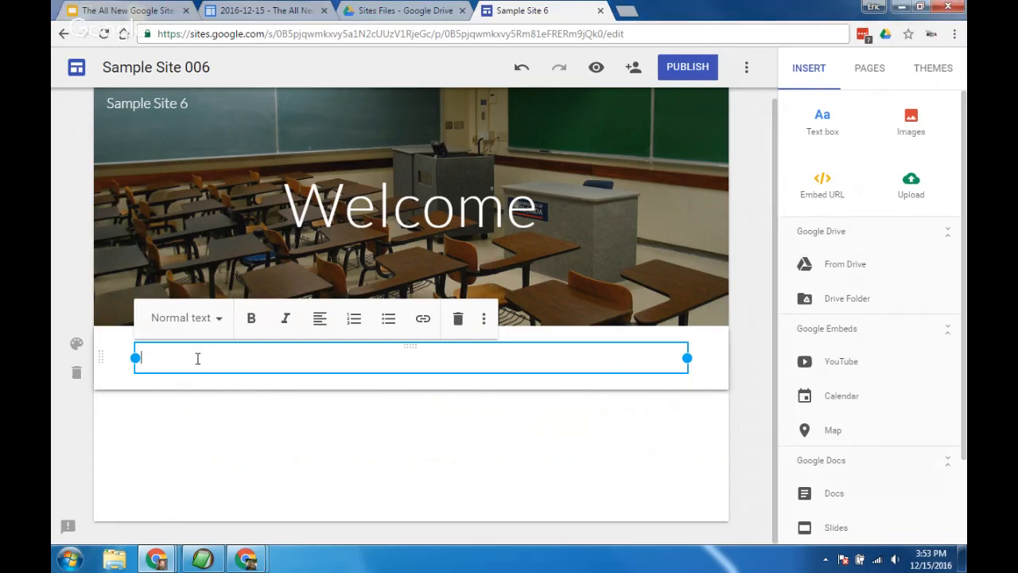
right_click(159, 358)
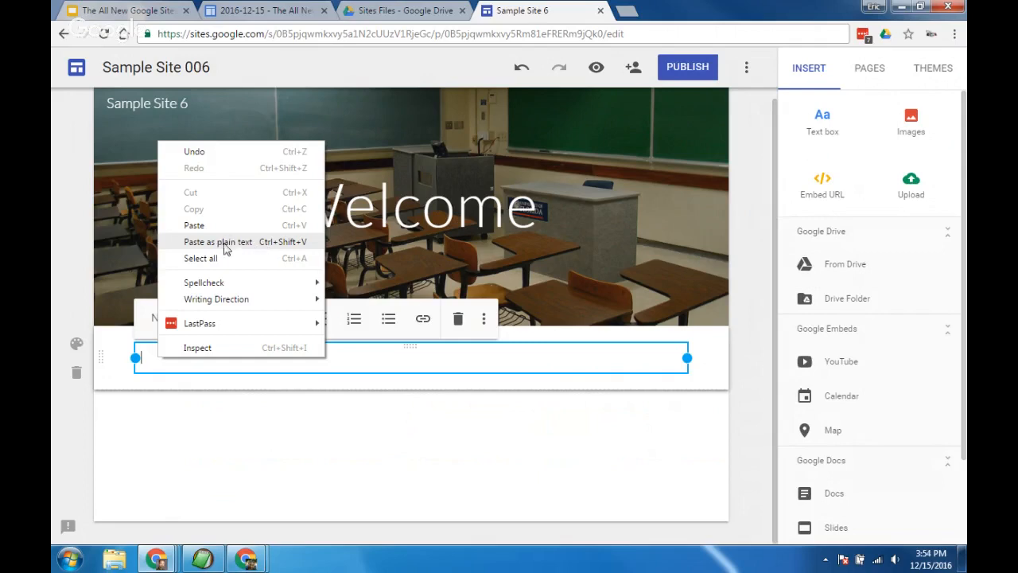
click(231, 244)
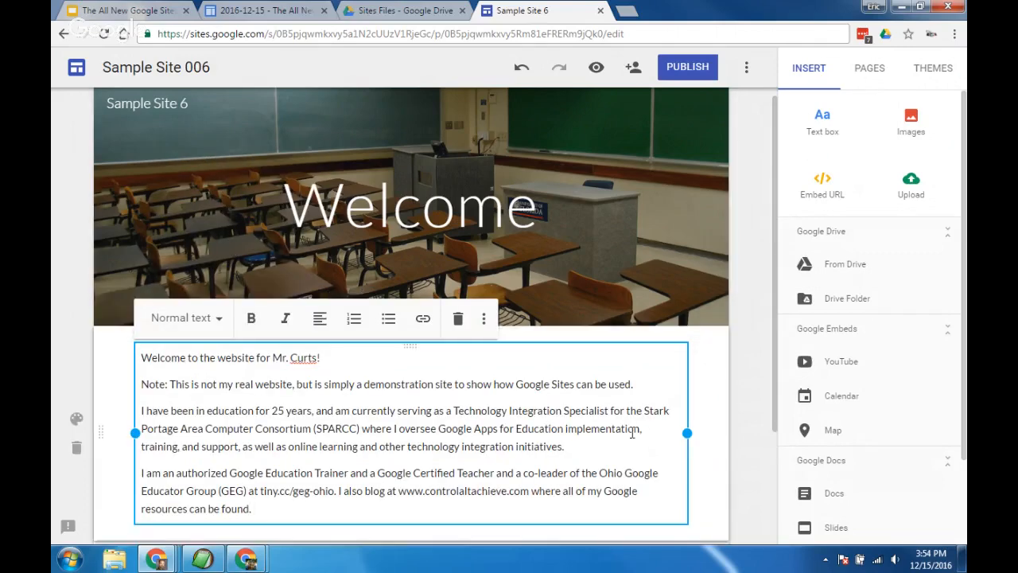
Step: Narrow the introduction text box below the header so it fills about the left half of its section
click(692, 414)
scroll(691, 415, down, 1)
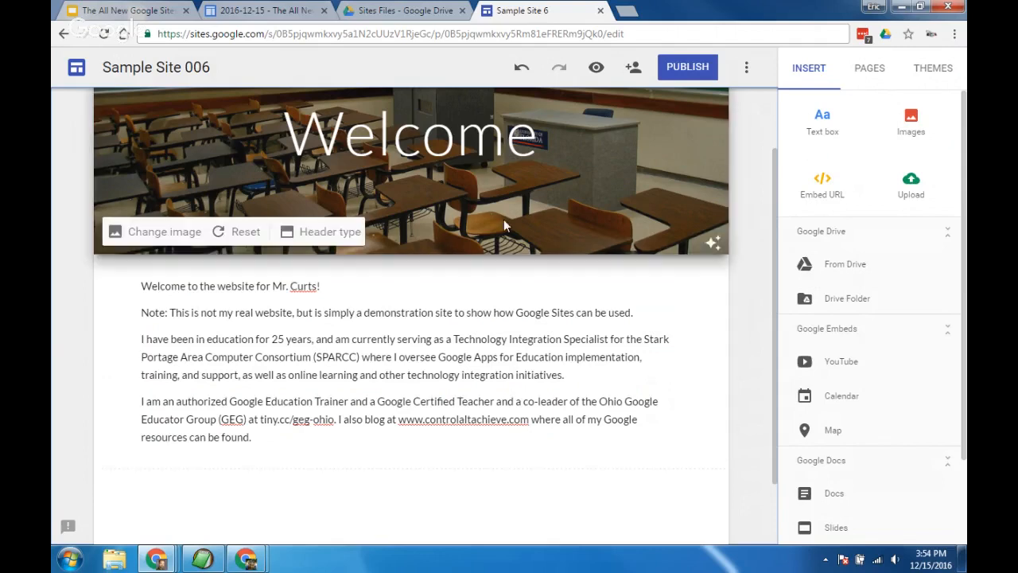
click(442, 325)
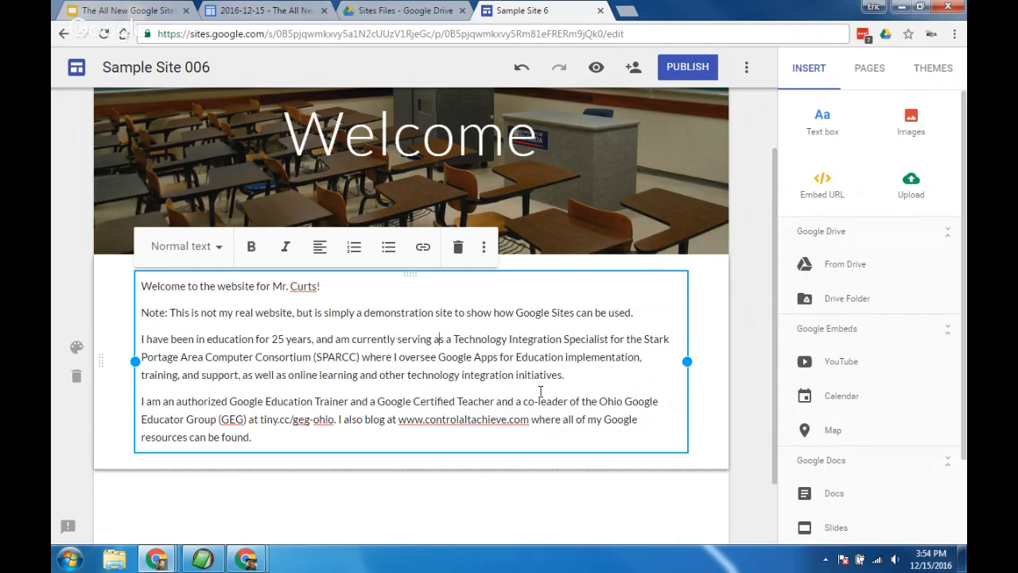
click(577, 357)
drag(688, 362, 405, 361)
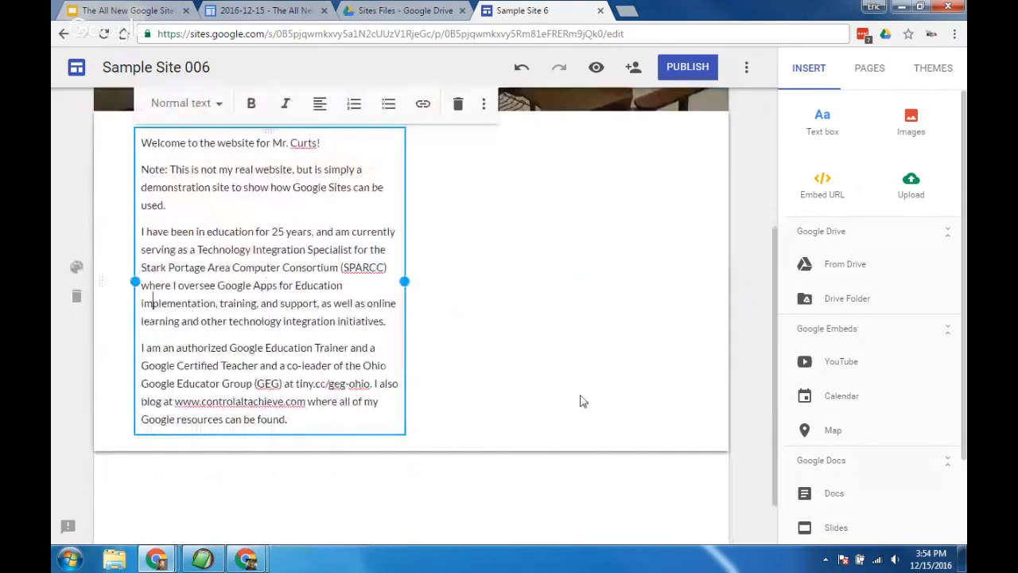
Step: Try the introduction text box in the right half of its section and return it to the left half
drag(401, 273, 610, 329)
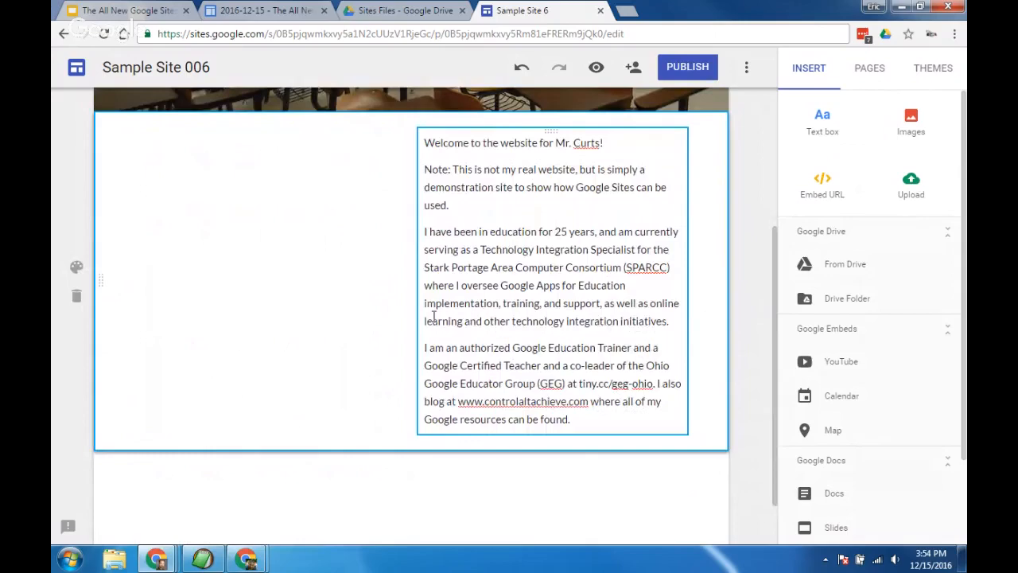
scroll(434, 317, up, 3)
scroll(436, 321, down, 1)
drag(422, 345, 165, 351)
scroll(485, 371, up, 1)
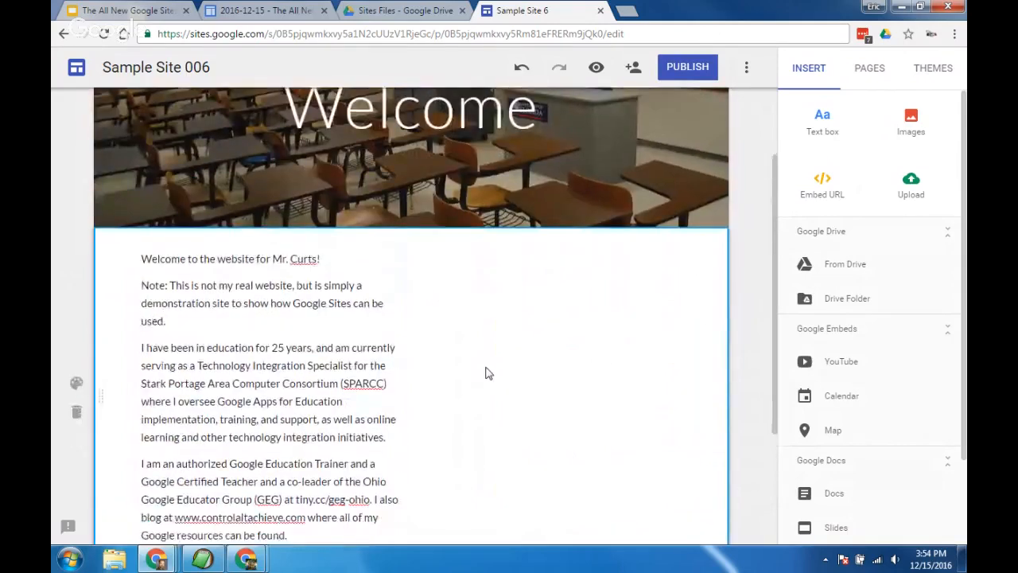
Step: Widen the introduction text box from its right edge to about two thirds of the section's content width
scroll(488, 373, down, 1)
click(402, 302)
drag(406, 280, 495, 285)
scroll(573, 315, up, 2)
click(581, 342)
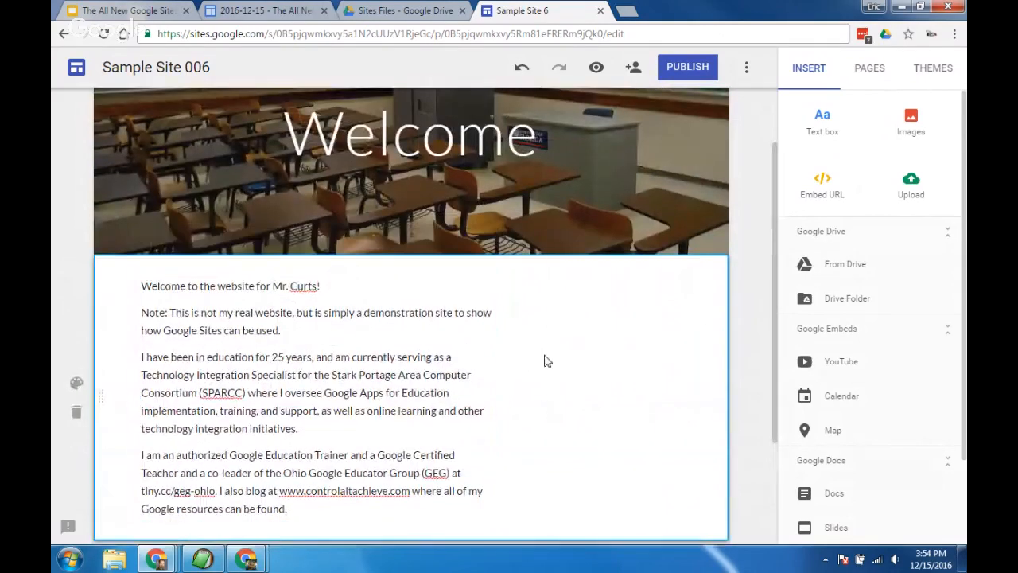
scroll(509, 375, down, 2)
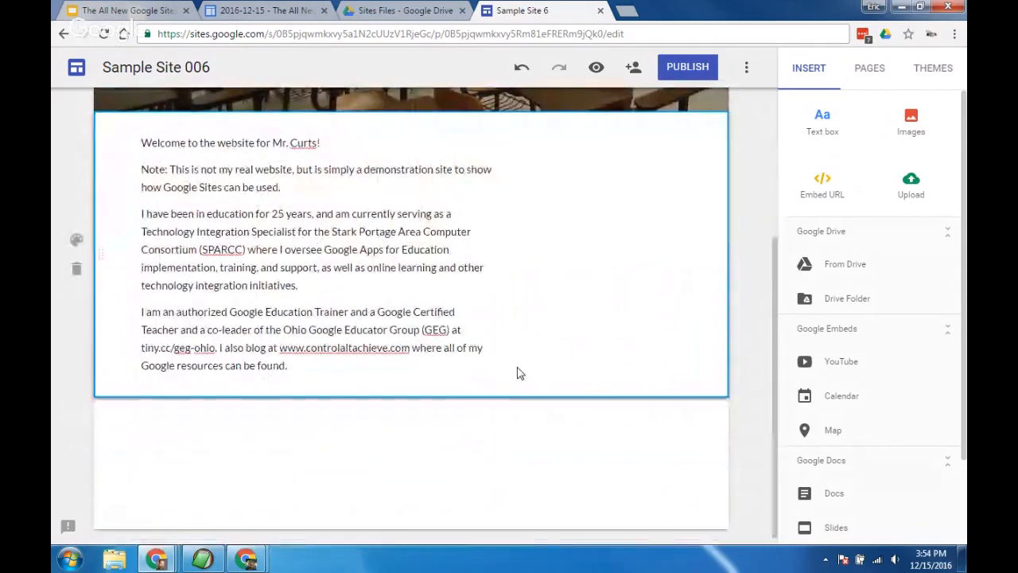
scroll(513, 378, up, 3)
scroll(513, 384, down, 2)
Step: Apply the Heading style to the welcome line at the start of the introduction text
click(350, 376)
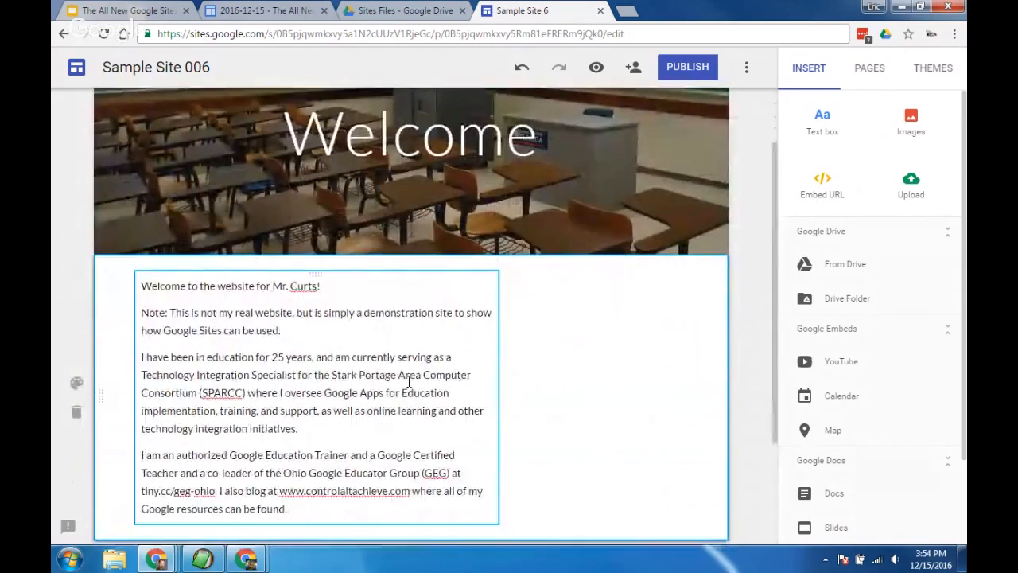
scroll(350, 374, down, 1)
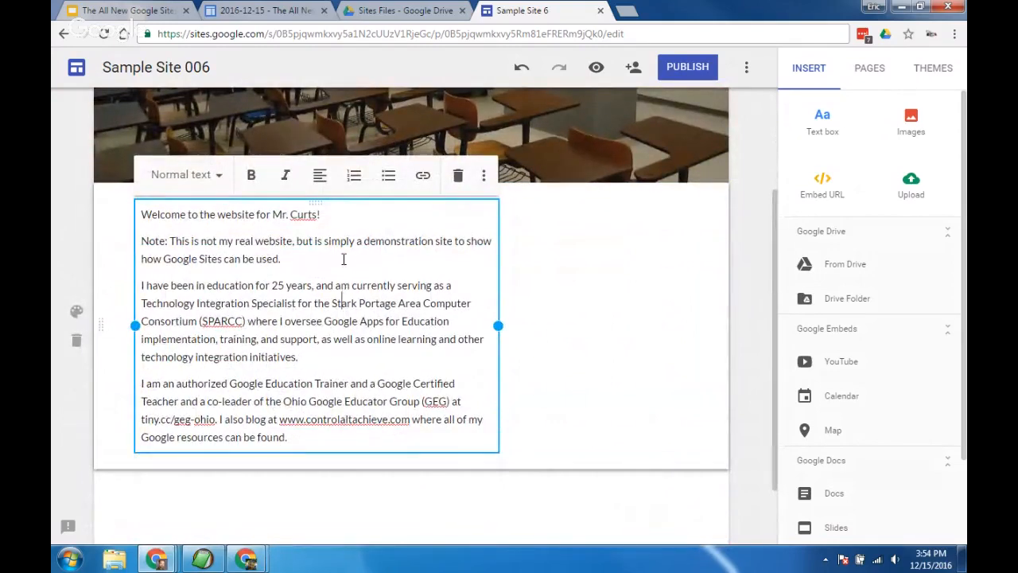
drag(334, 214, 144, 220)
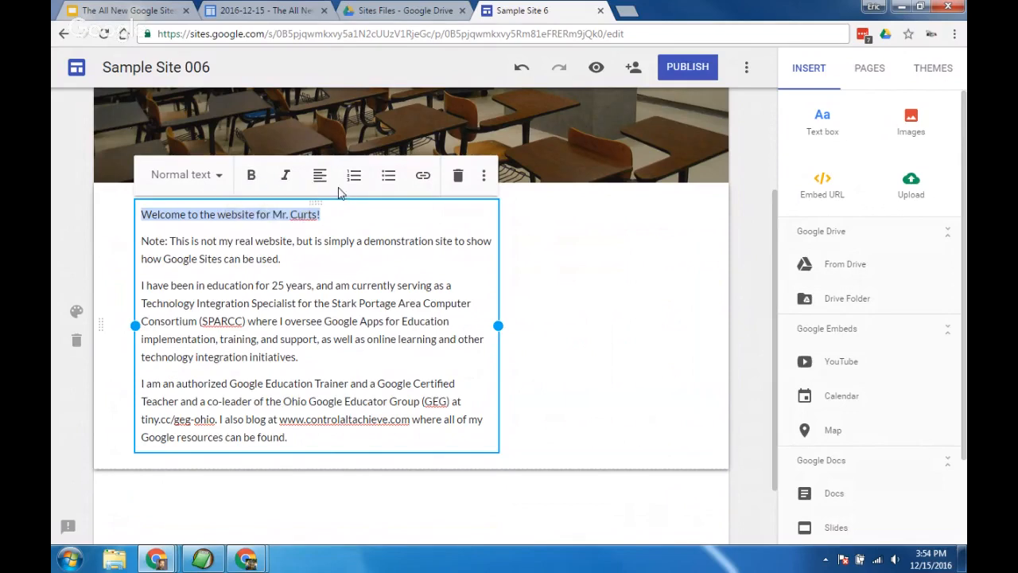
click(220, 182)
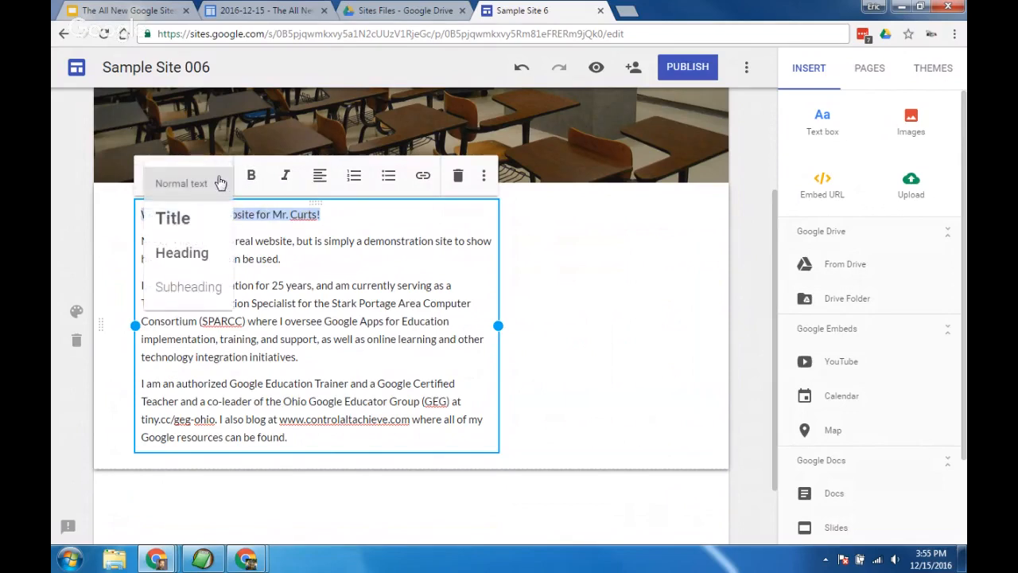
click(182, 253)
click(271, 292)
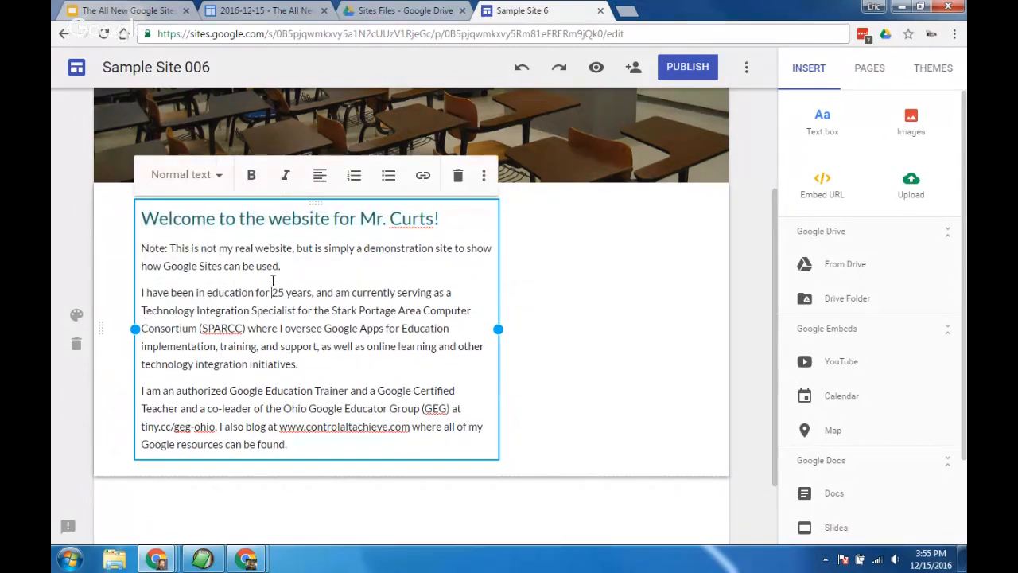
click(569, 303)
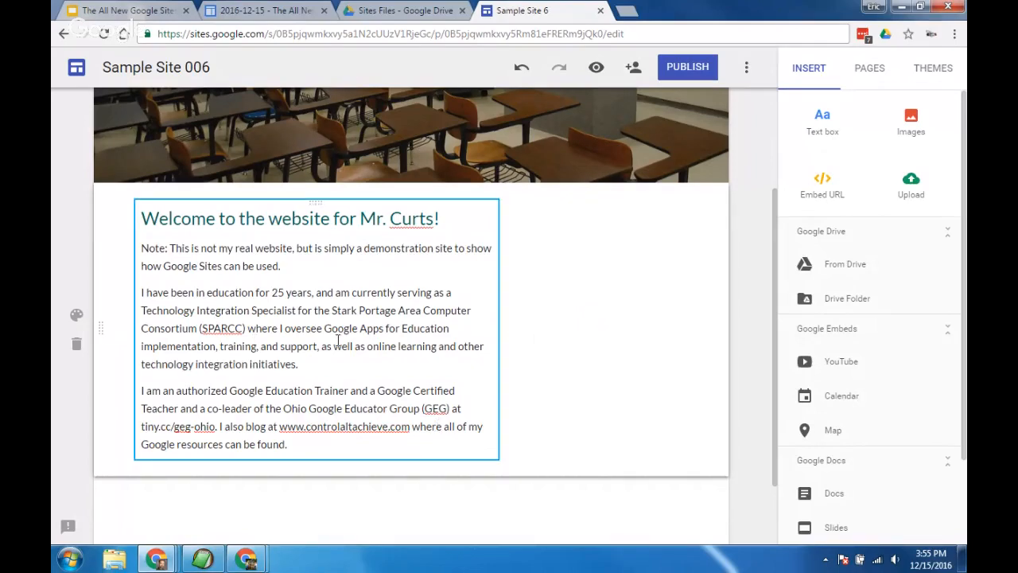
Step: Insert a text box below the introduction and paste the copied contact information into it as plain text
scroll(598, 380, down, 2)
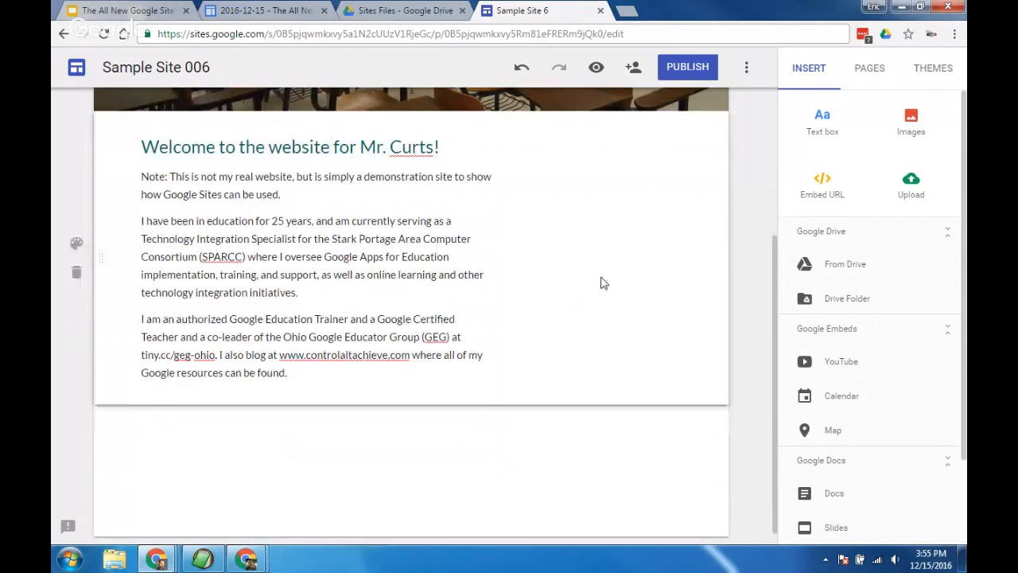
scroll(623, 223, up, 2)
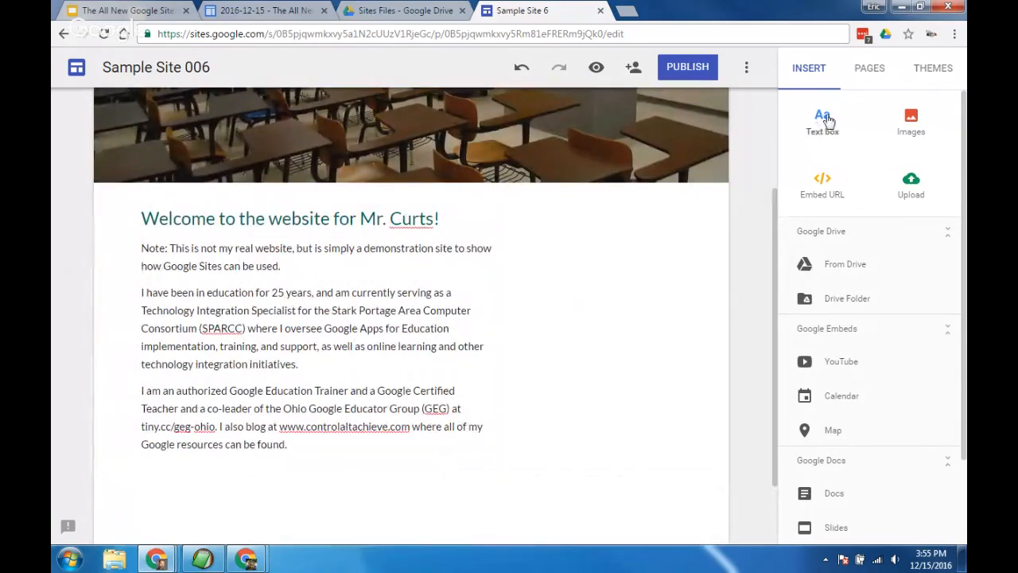
scroll(682, 246, up, 4)
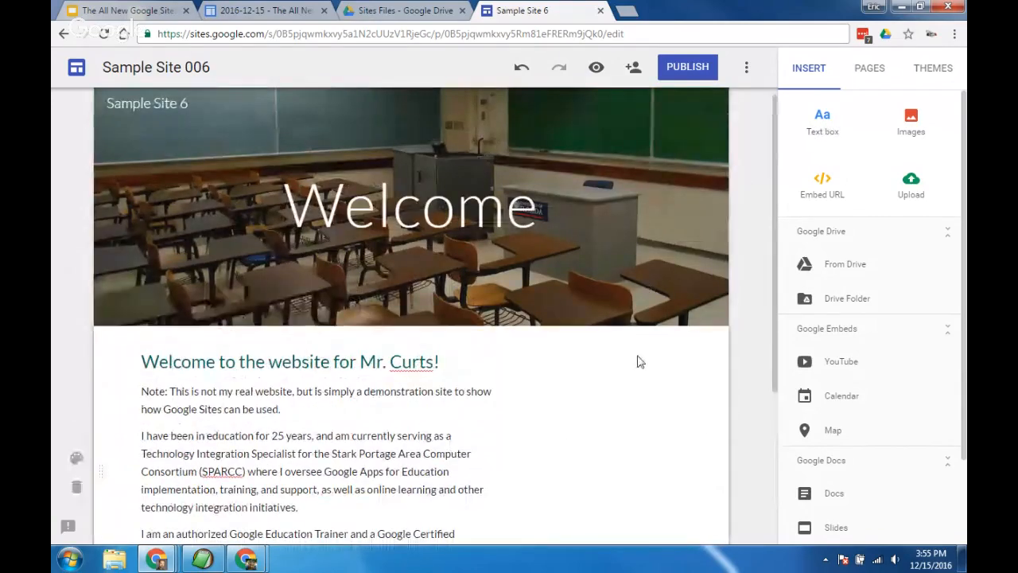
scroll(640, 362, down, 6)
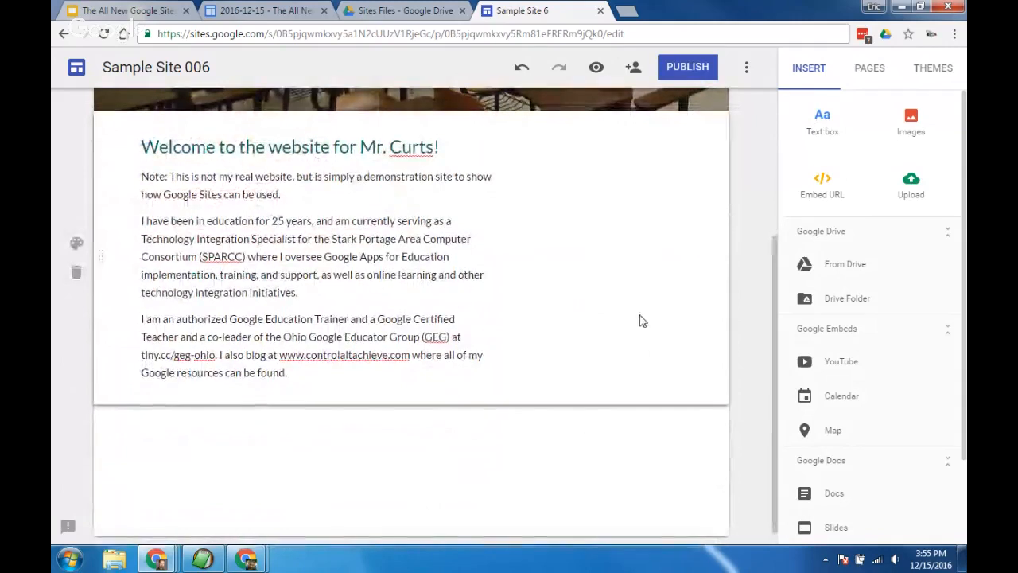
click(825, 123)
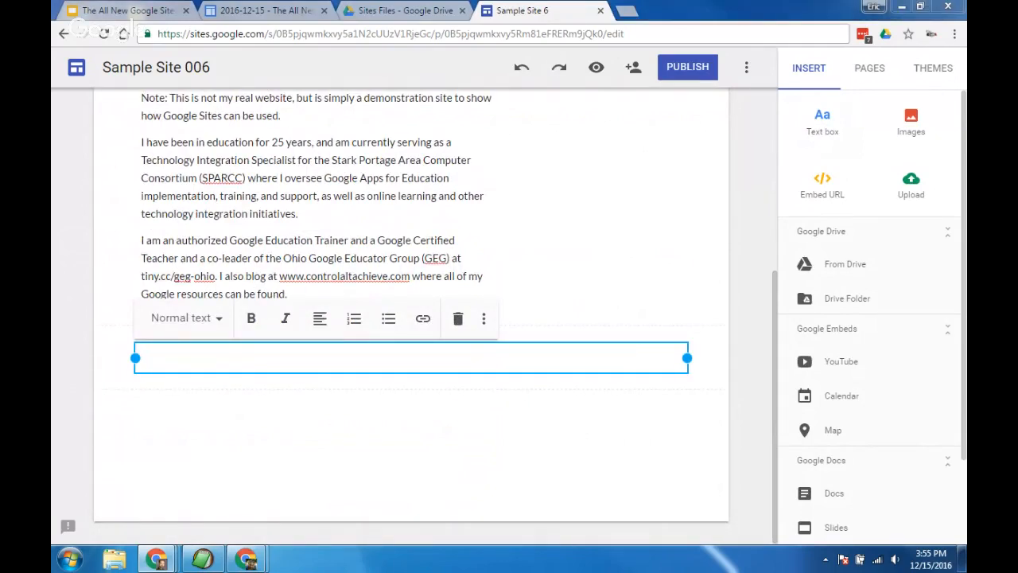
right_click(347, 358)
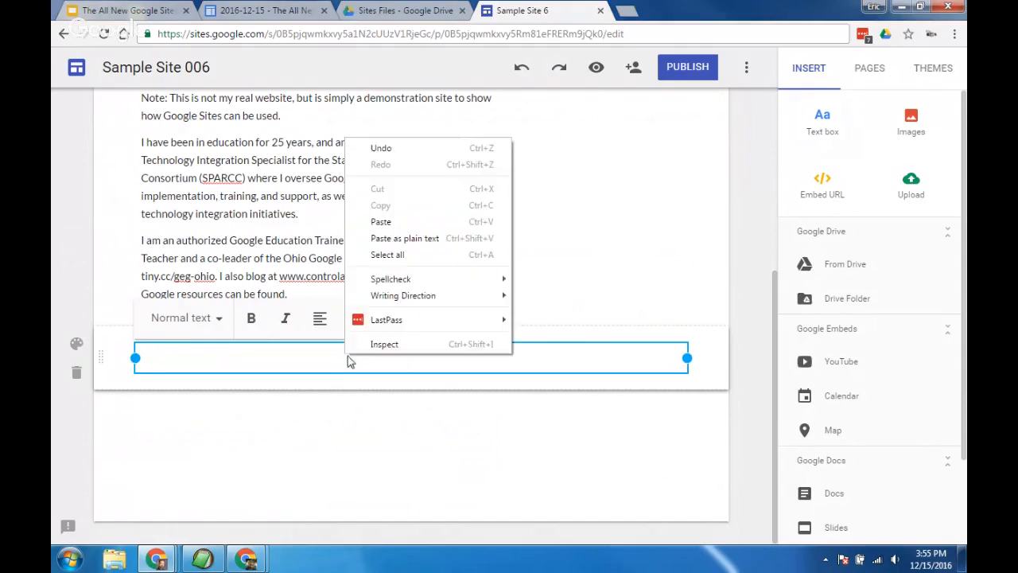
click(430, 237)
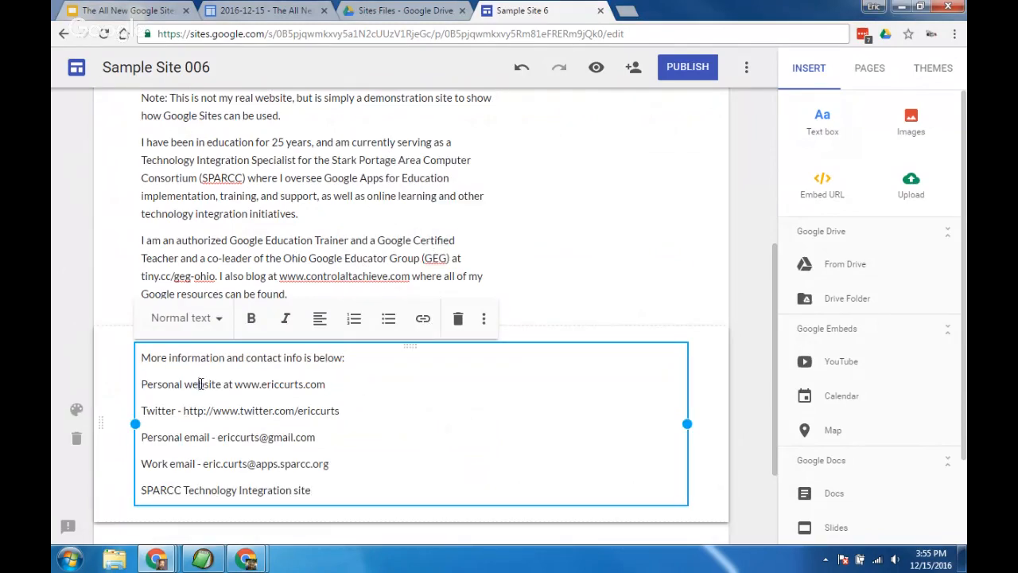
Step: Format the five lines from the personal website to the SPARCC Technology Integration site as bullets and narrow the box from both sides
drag(200, 384, 241, 490)
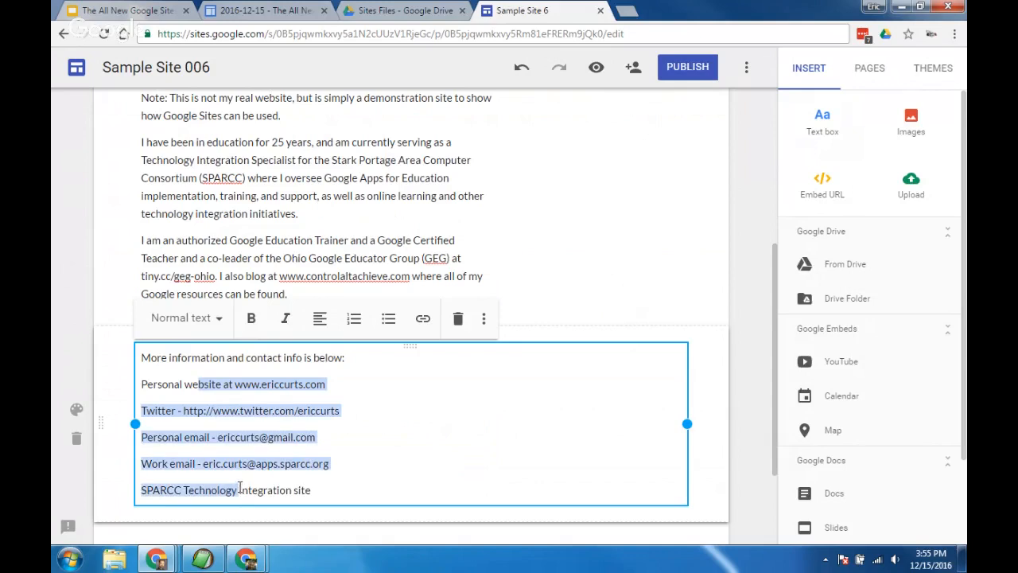
click(388, 319)
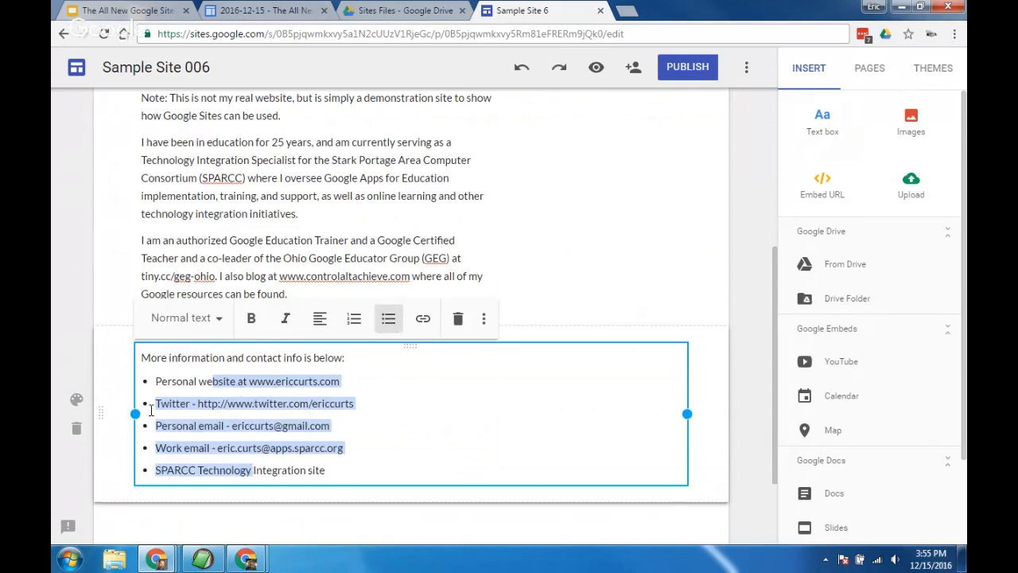
drag(133, 413, 229, 413)
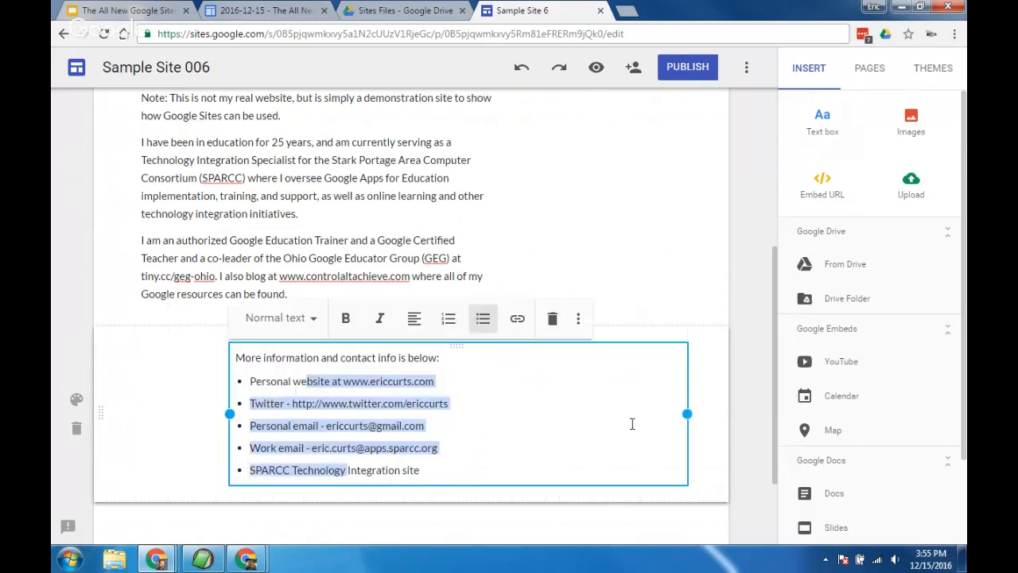
drag(683, 413, 543, 414)
click(390, 409)
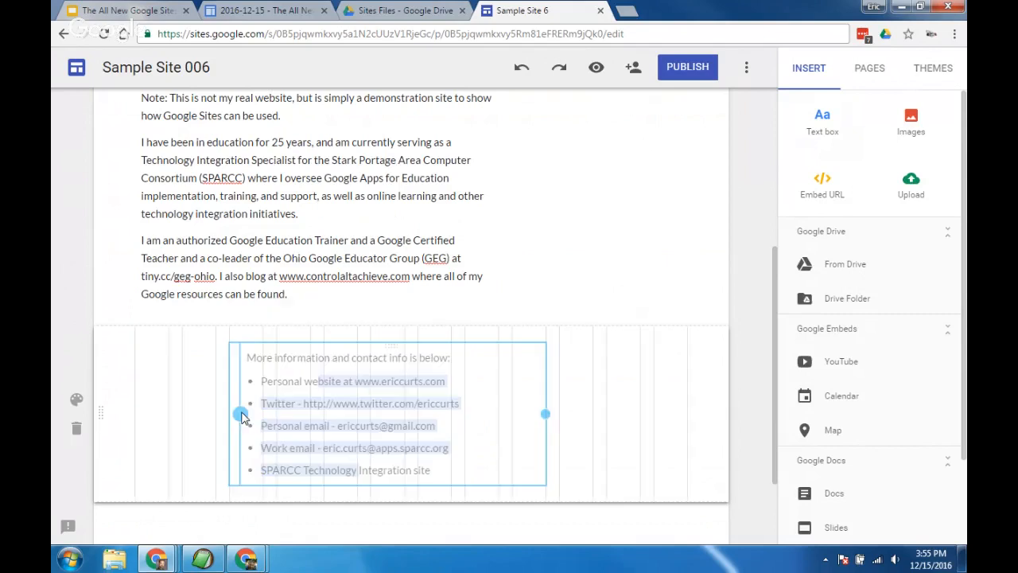
click(619, 430)
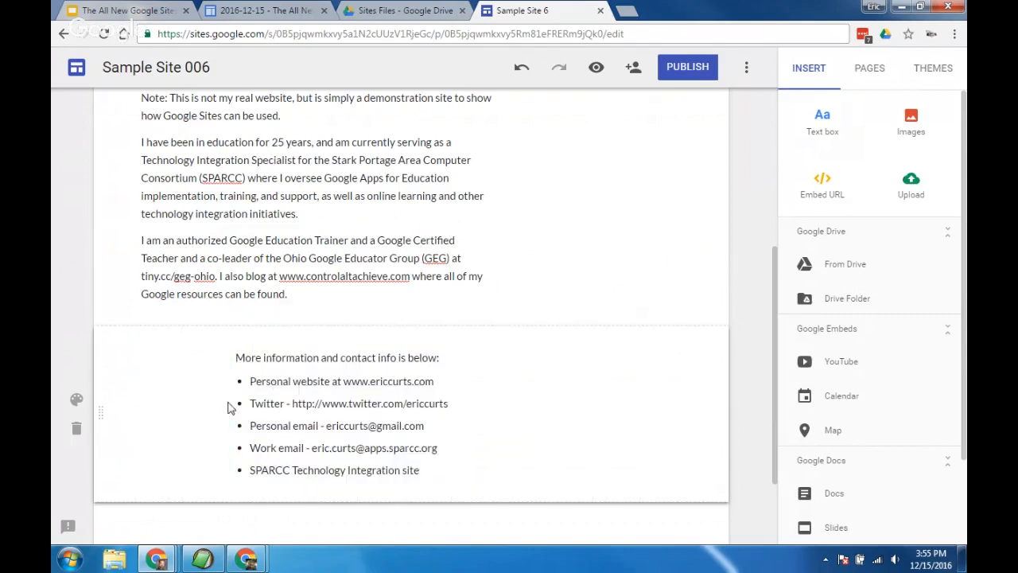
Step: Move the contact information box two grid columns to the right within its section
drag(229, 400, 465, 412)
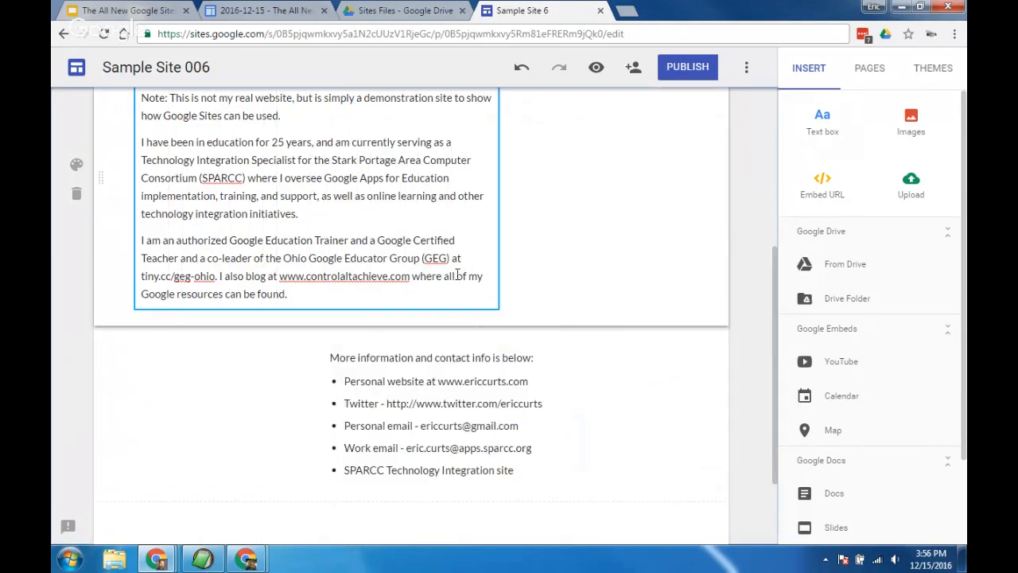
scroll(435, 267, up, 1)
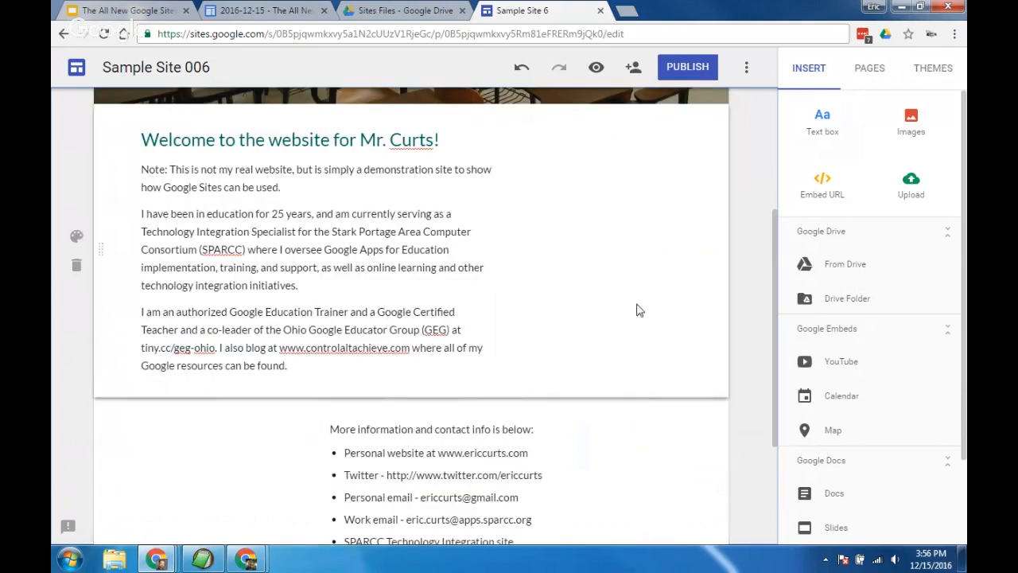
scroll(662, 318, up, 1)
scroll(645, 325, down, 3)
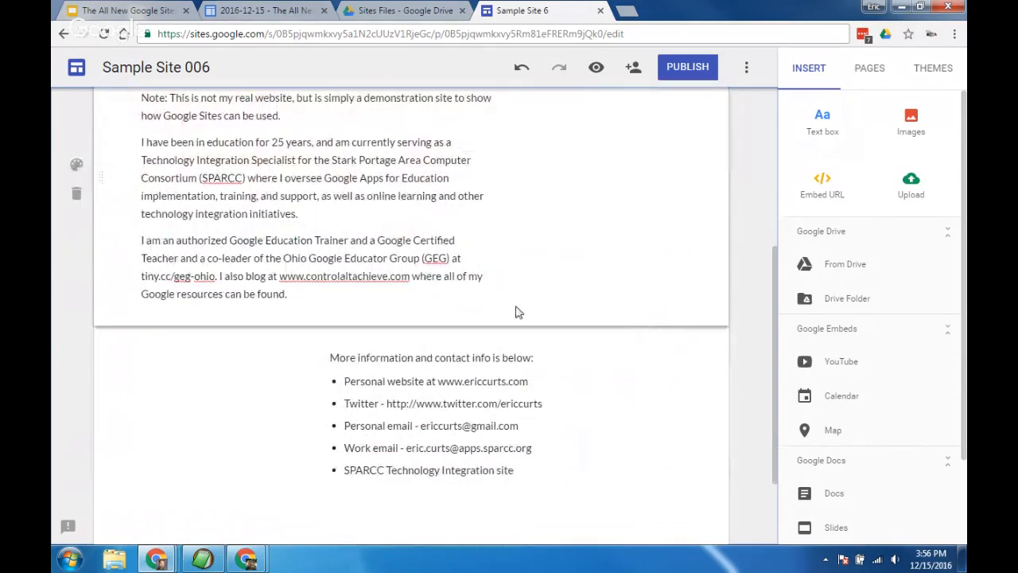
scroll(513, 309, up, 2)
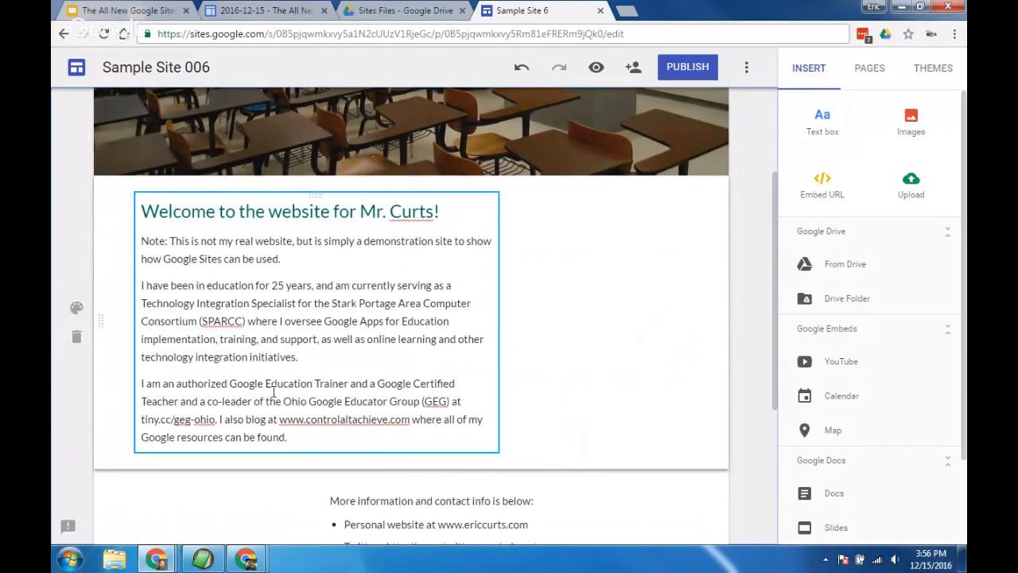
scroll(274, 391, up, 2)
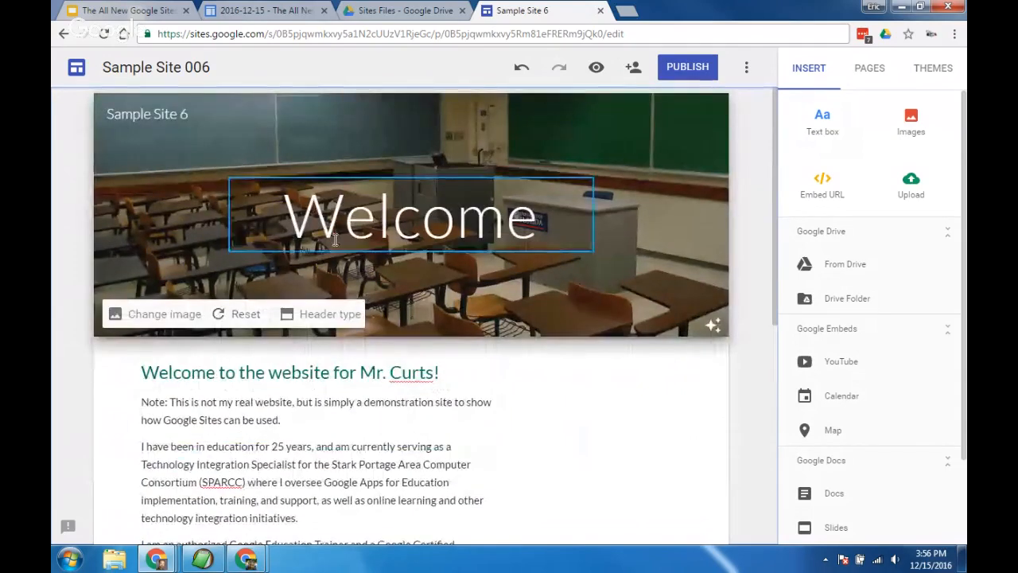
scroll(335, 240, down, 3)
Step: Move the contact information box one grid column back to the left within its section
click(332, 281)
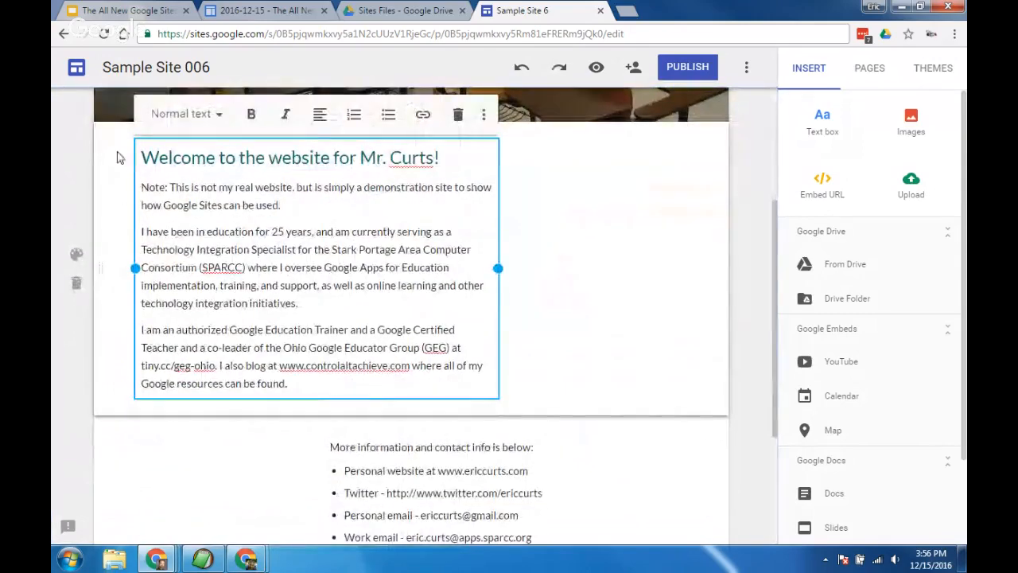
scroll(415, 351, down, 3)
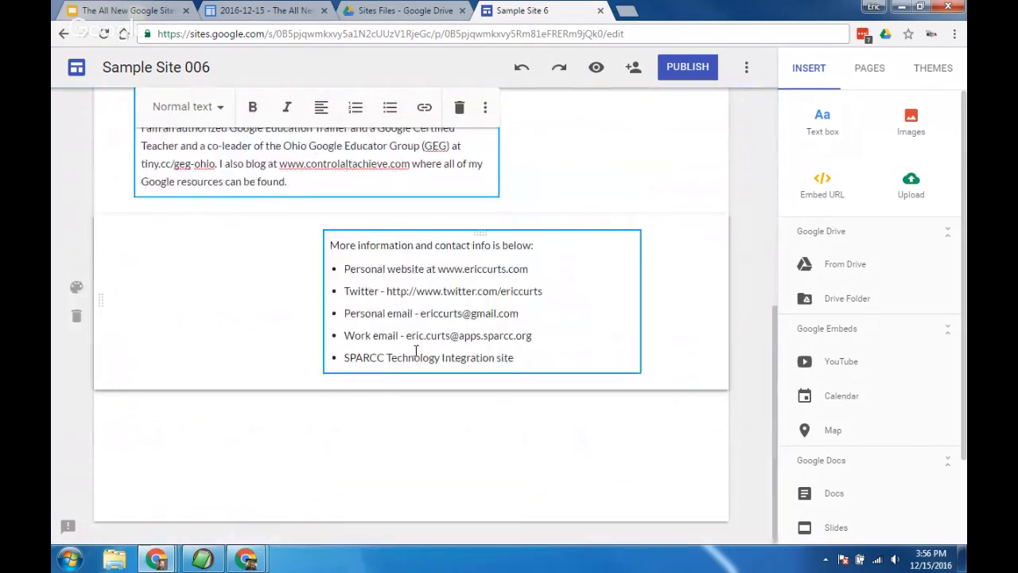
click(420, 319)
drag(324, 302, 275, 302)
click(226, 305)
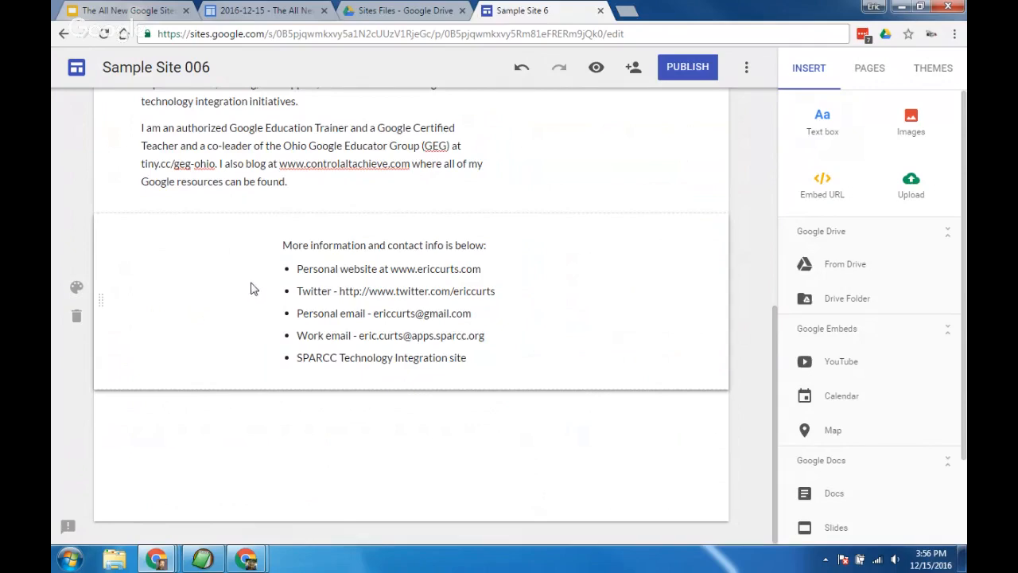
Step: Apply the Emphasis 2 section style to the contact information section below the introduction
scroll(237, 250, up, 2)
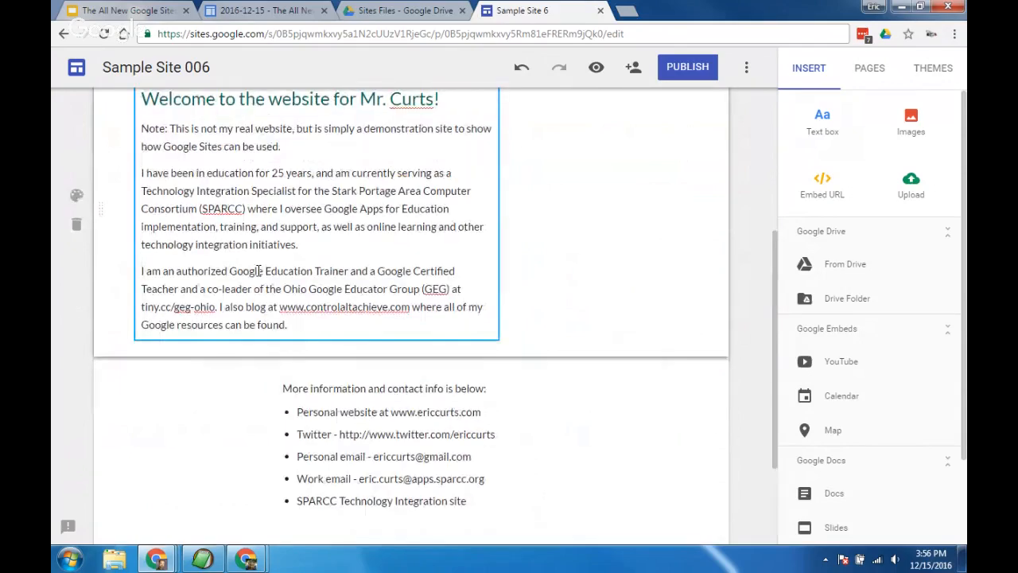
click(262, 244)
click(237, 389)
scroll(240, 384, down, 2)
scroll(244, 350, up, 1)
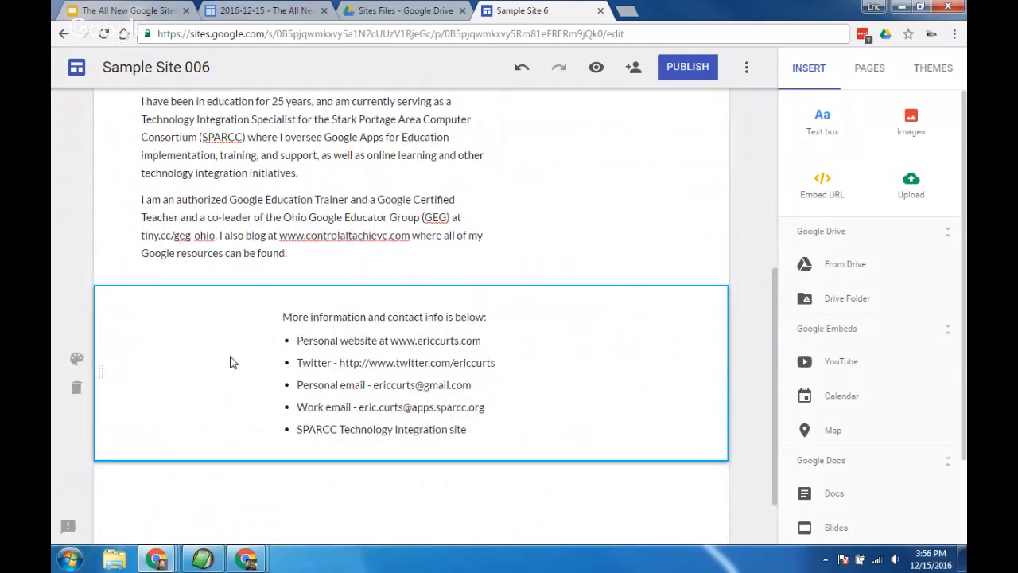
click(76, 361)
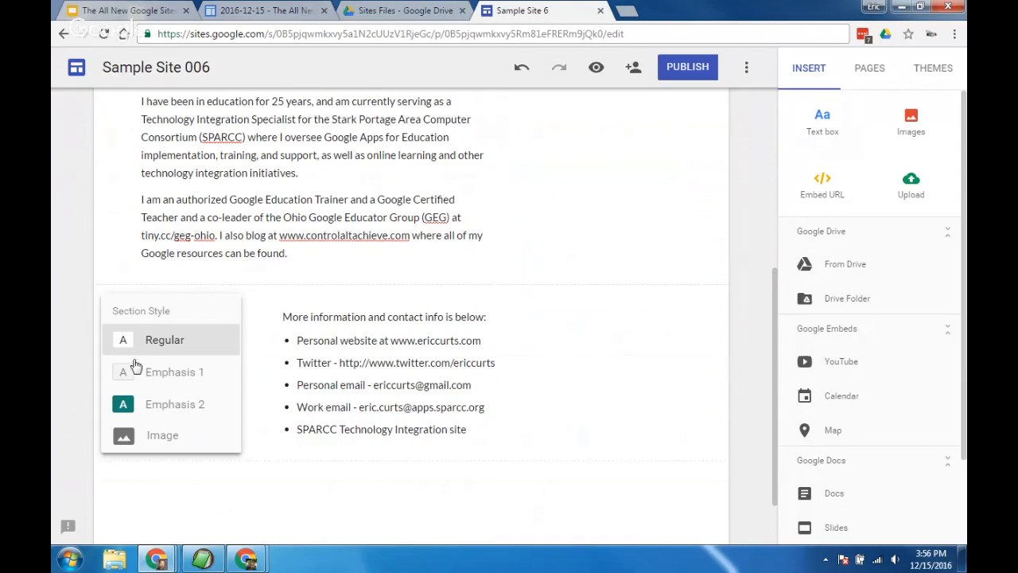
click(197, 380)
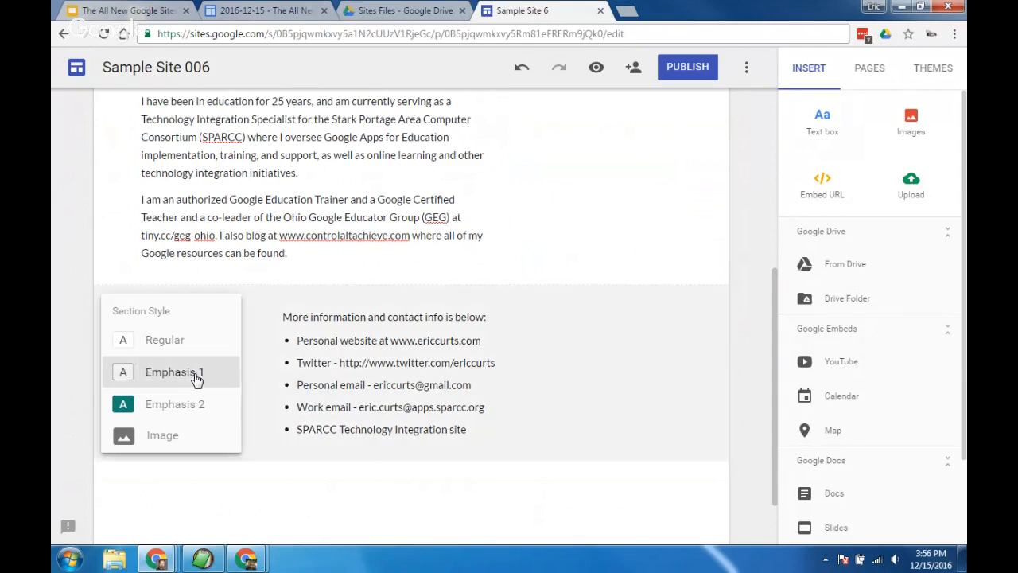
click(189, 407)
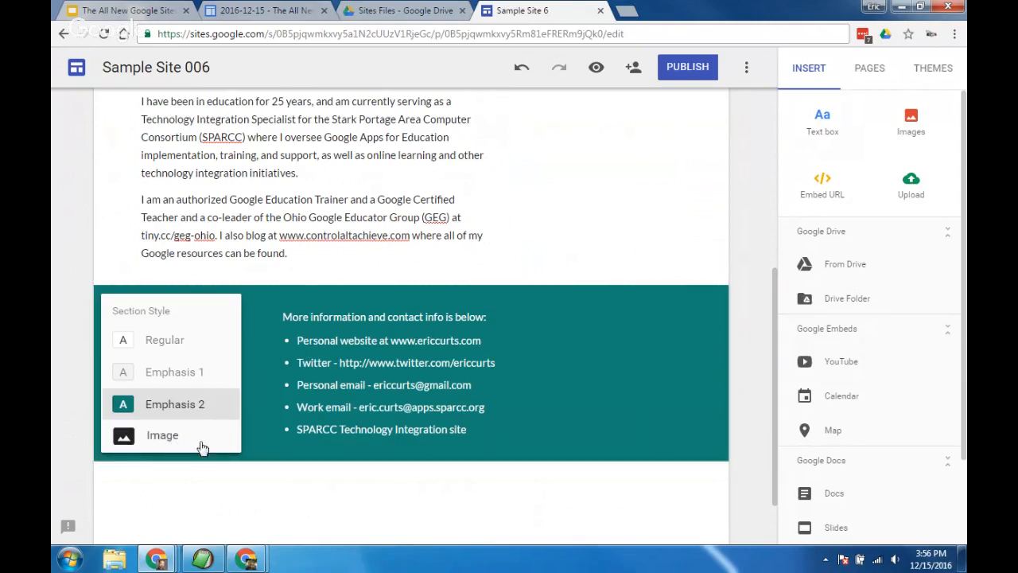
click(287, 506)
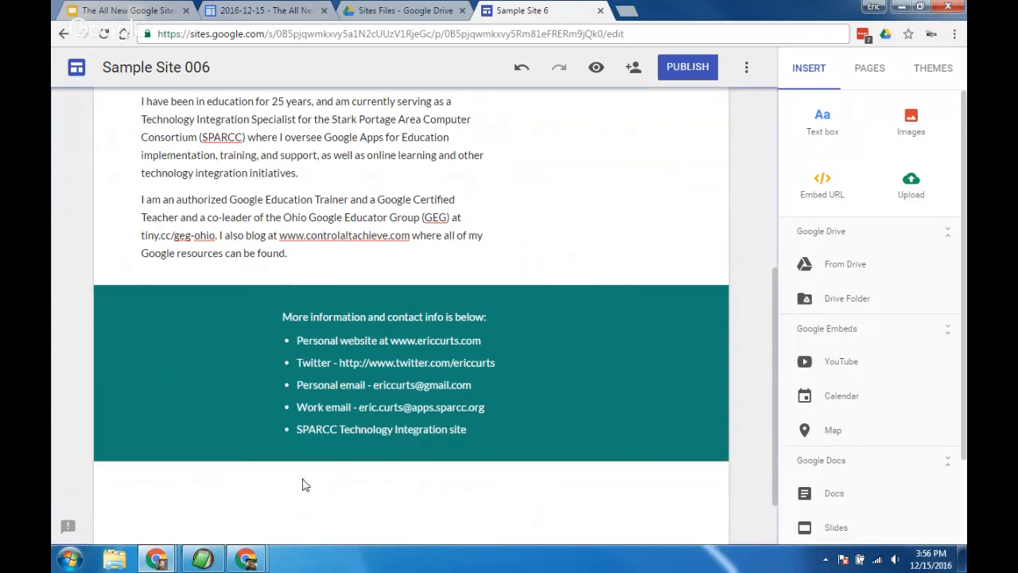
Step: Review the page layout from the classroom header through the introduction to the contact information section
scroll(614, 229, up, 1)
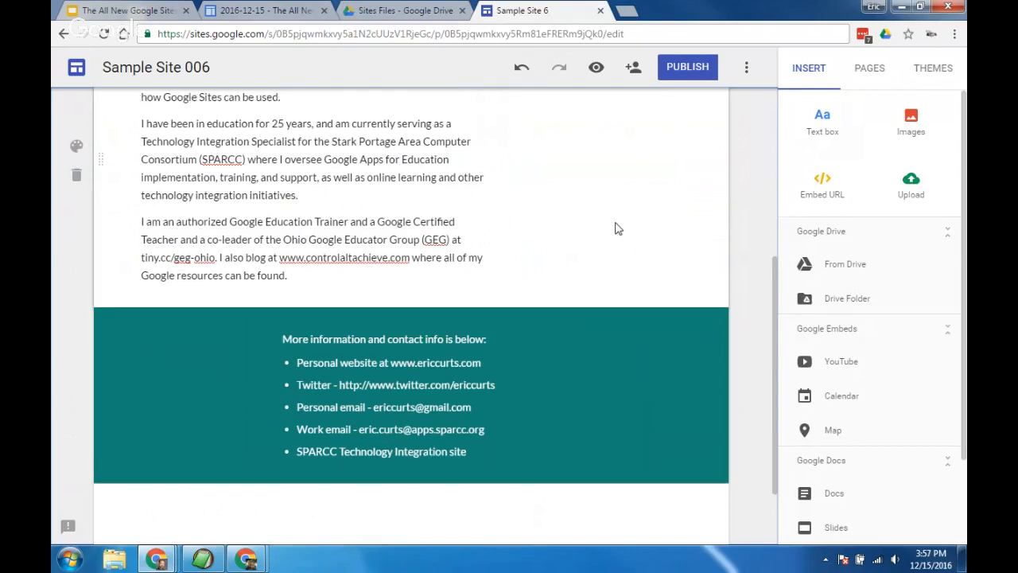
scroll(621, 255, up, 2)
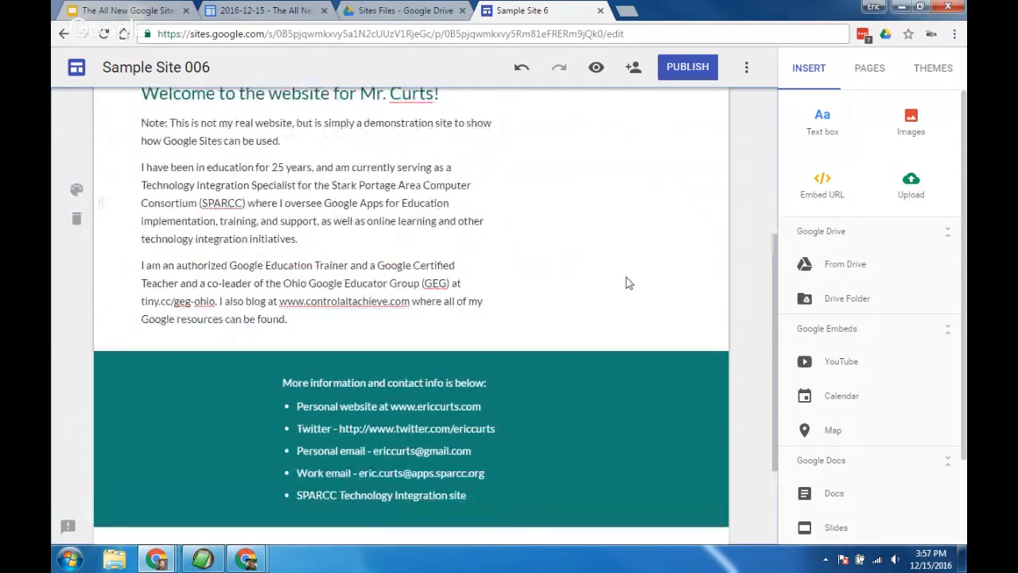
scroll(630, 287, up, 2)
scroll(626, 366, down, 3)
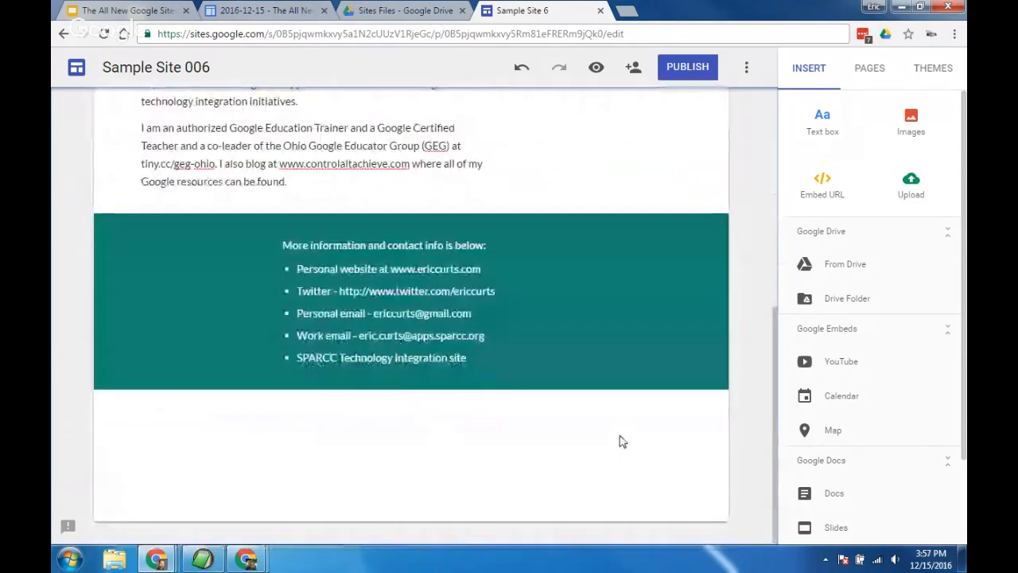
scroll(621, 438, up, 5)
scroll(623, 438, down, 4)
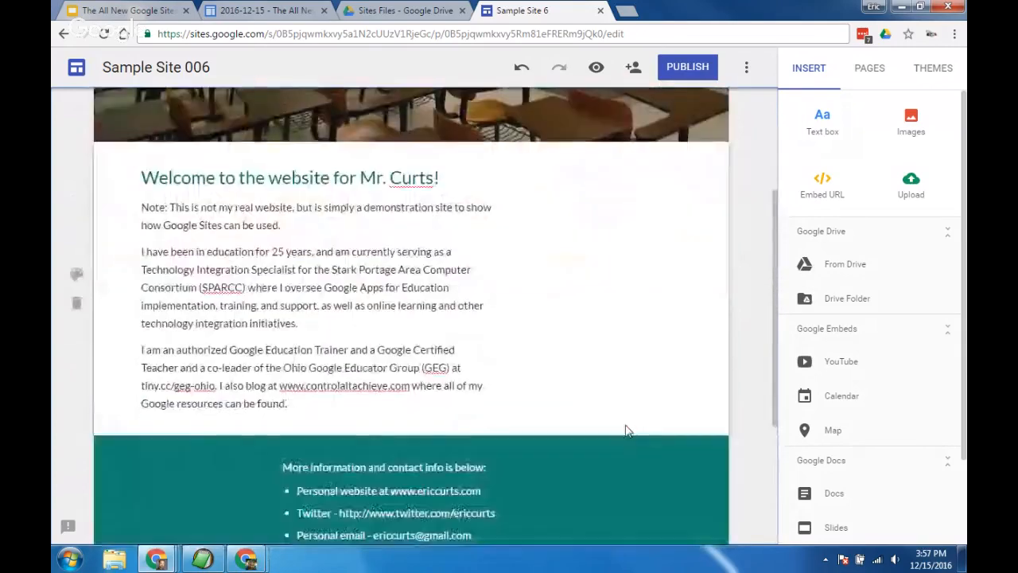
scroll(629, 409, up, 3)
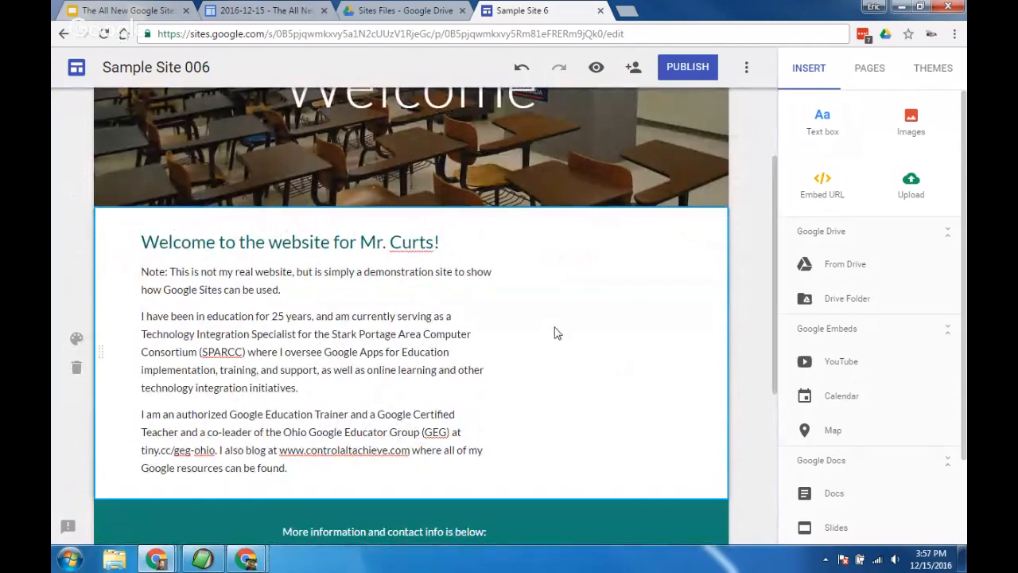
scroll(580, 338, down, 2)
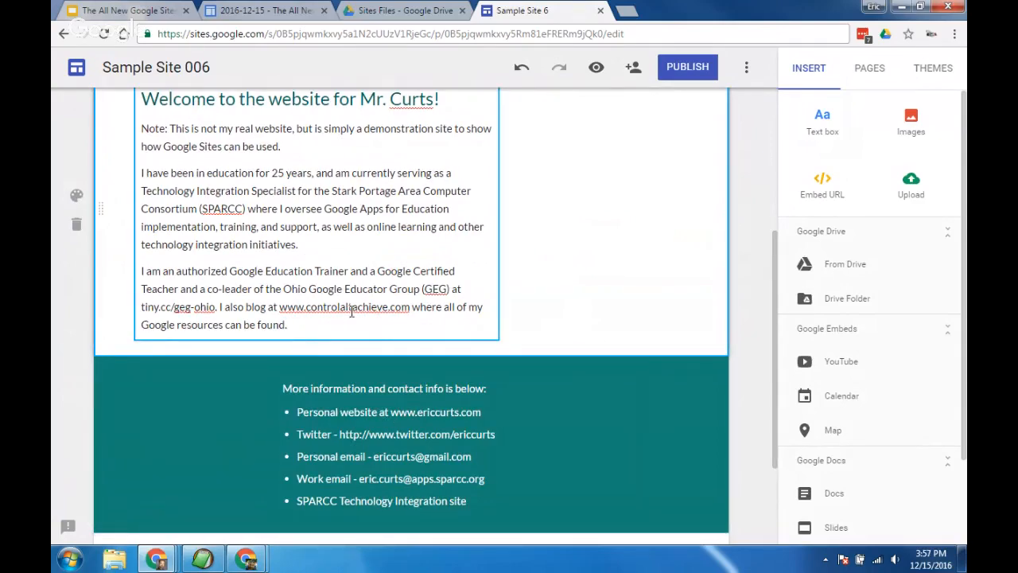
scroll(351, 312, up, 2)
scroll(355, 292, down, 1)
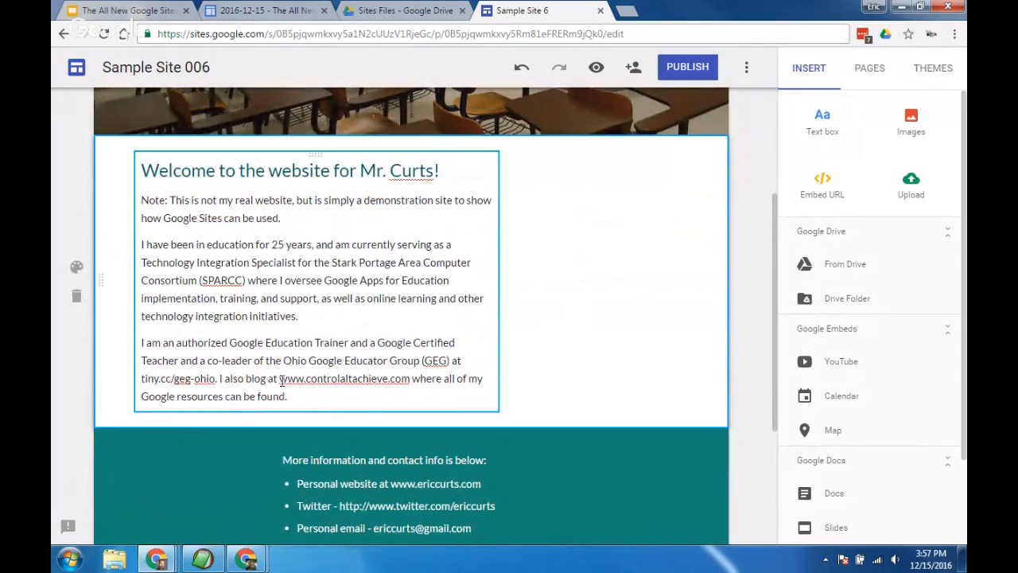
drag(280, 380, 410, 376)
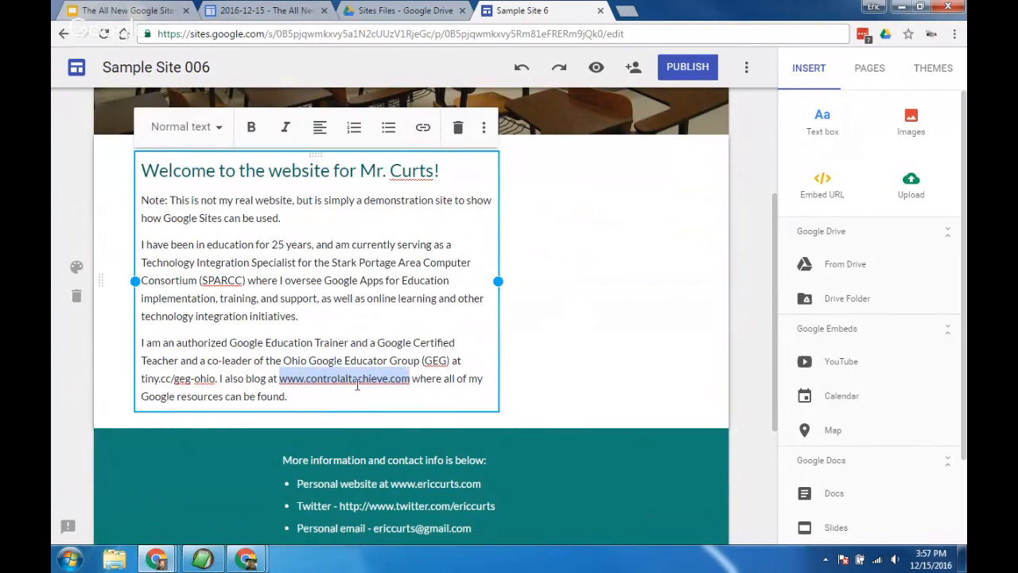
click(375, 360)
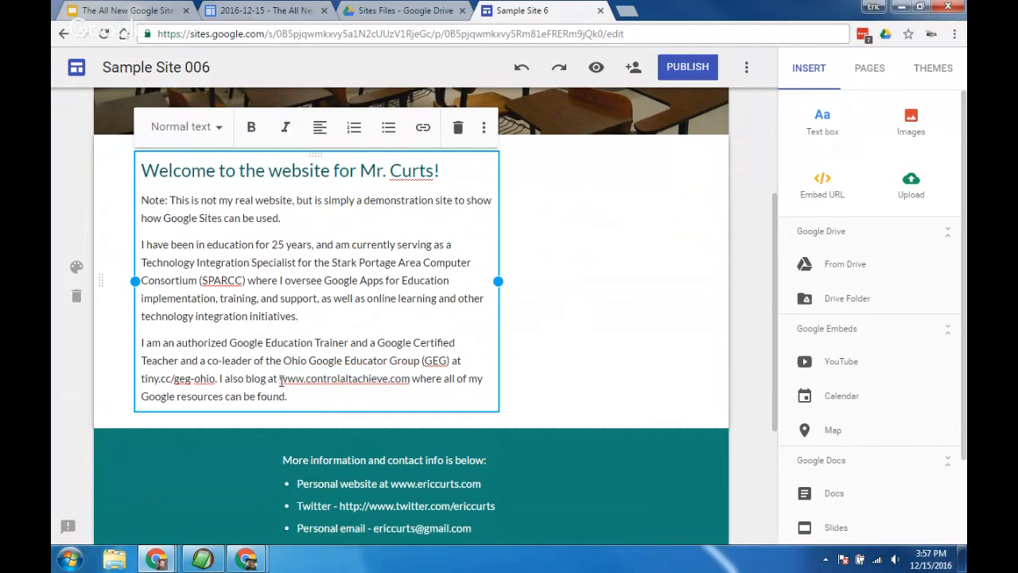
drag(279, 380, 410, 377)
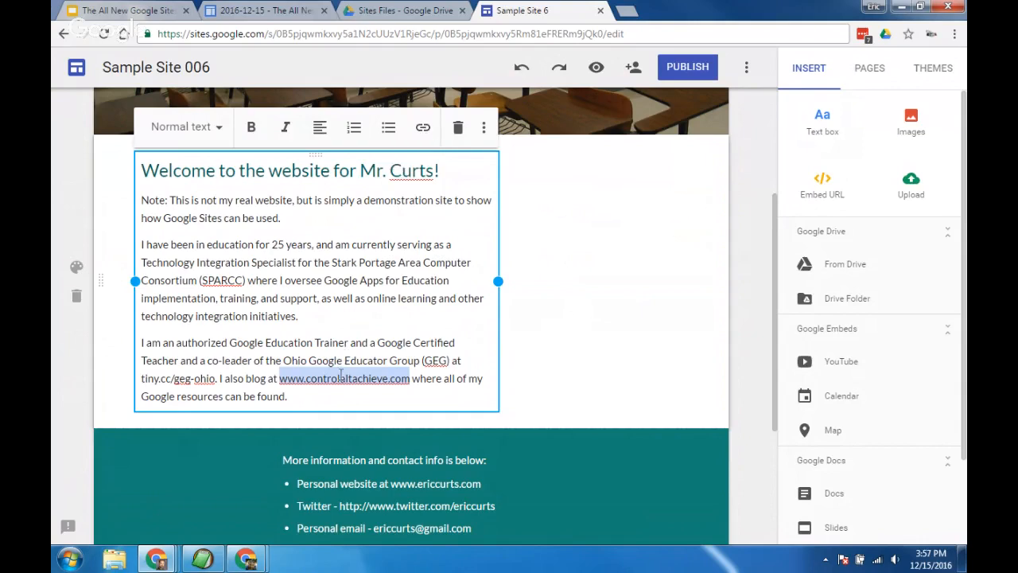
click(424, 129)
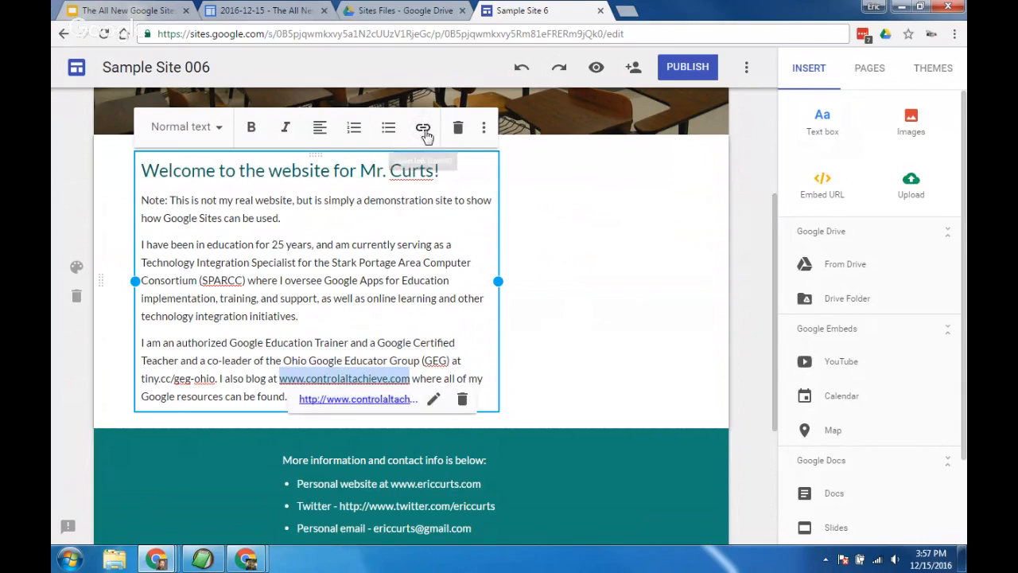
click(386, 293)
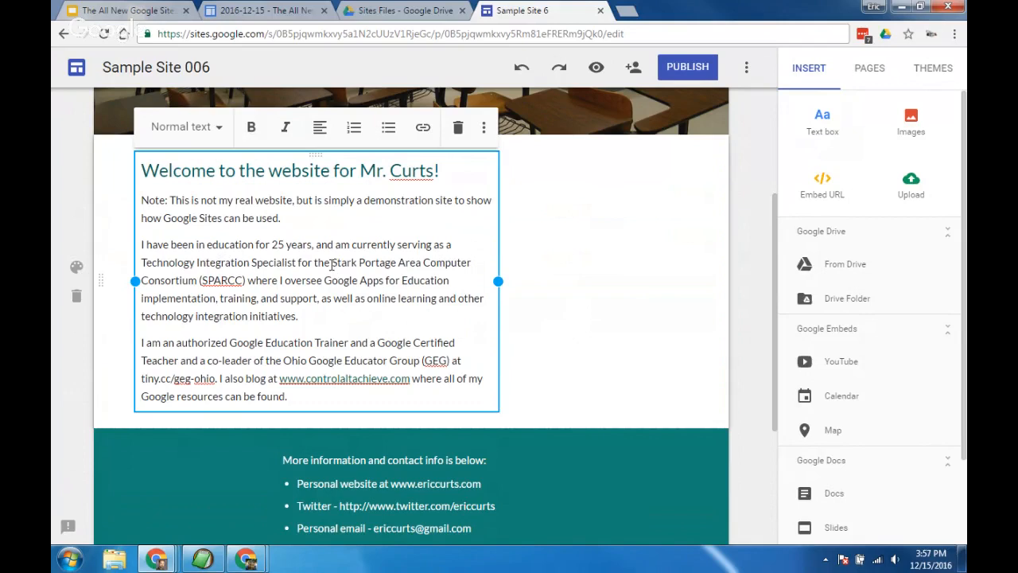
drag(332, 266, 247, 280)
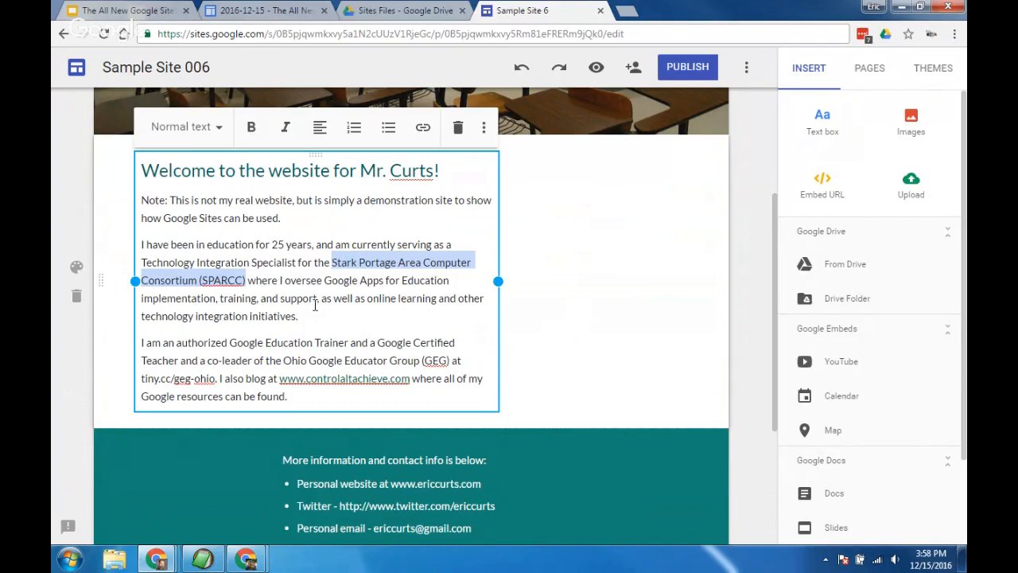
click(423, 129)
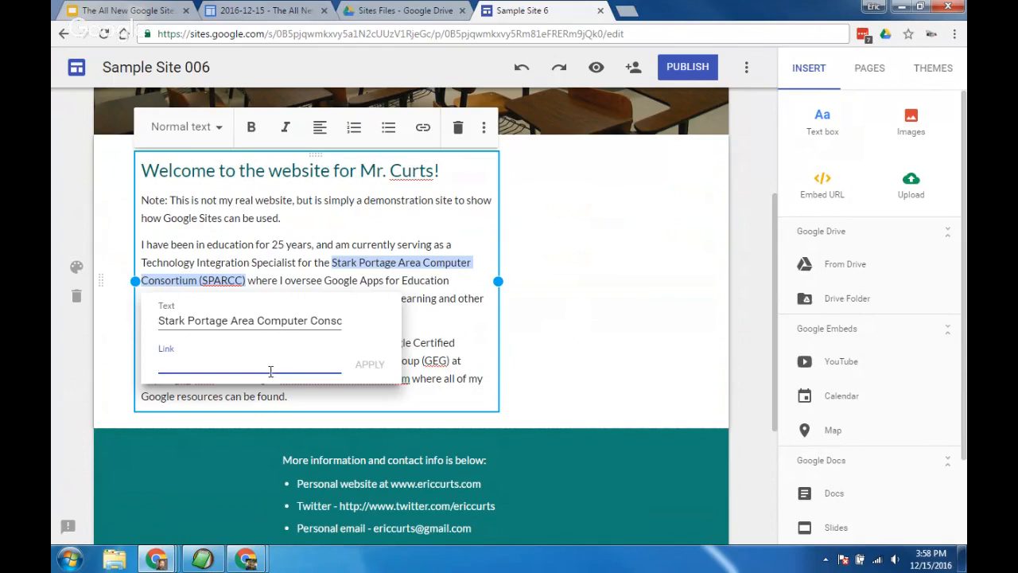
text(http://ti.apps.spar)
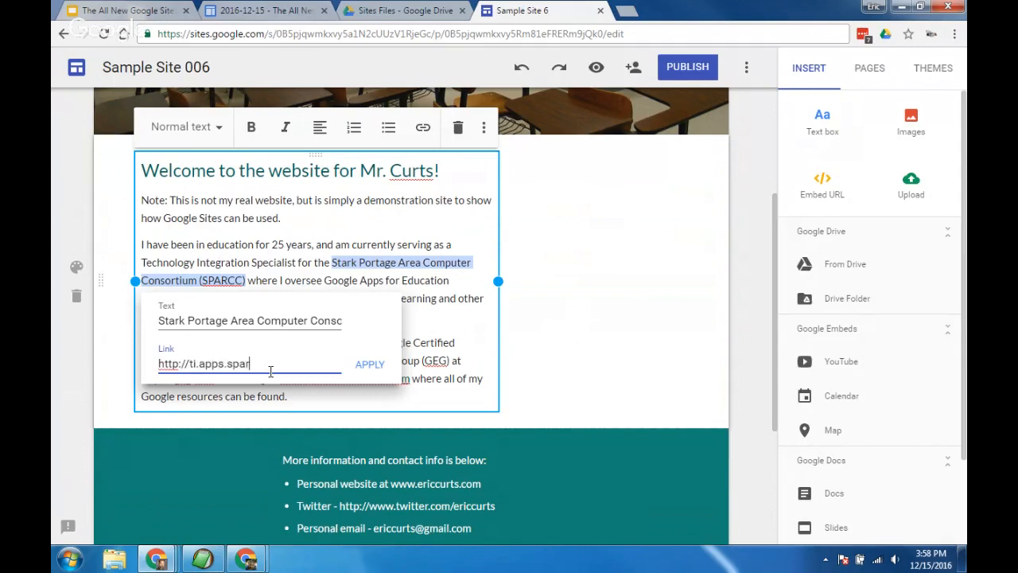
text(cc.org)
click(381, 370)
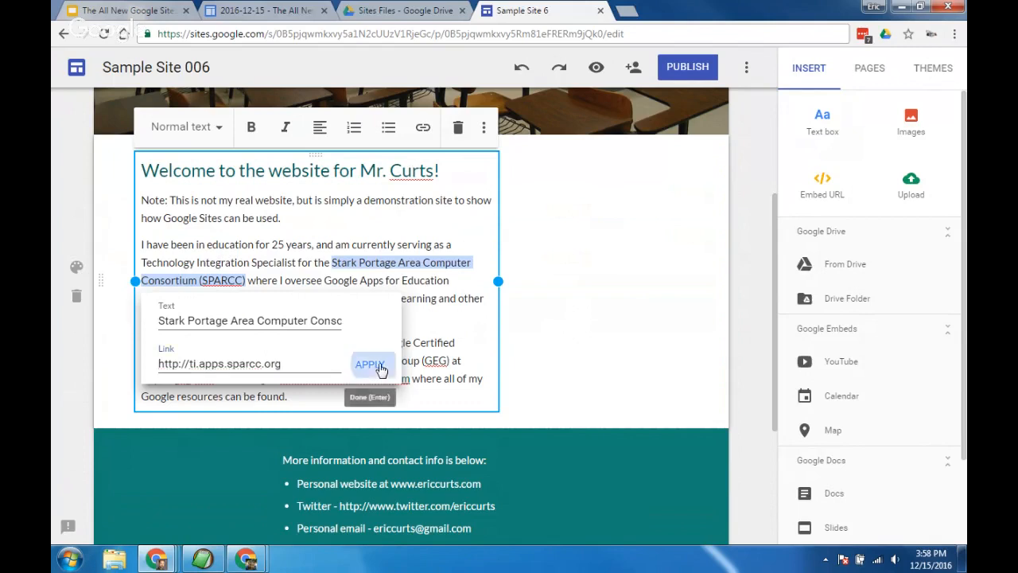
click(395, 316)
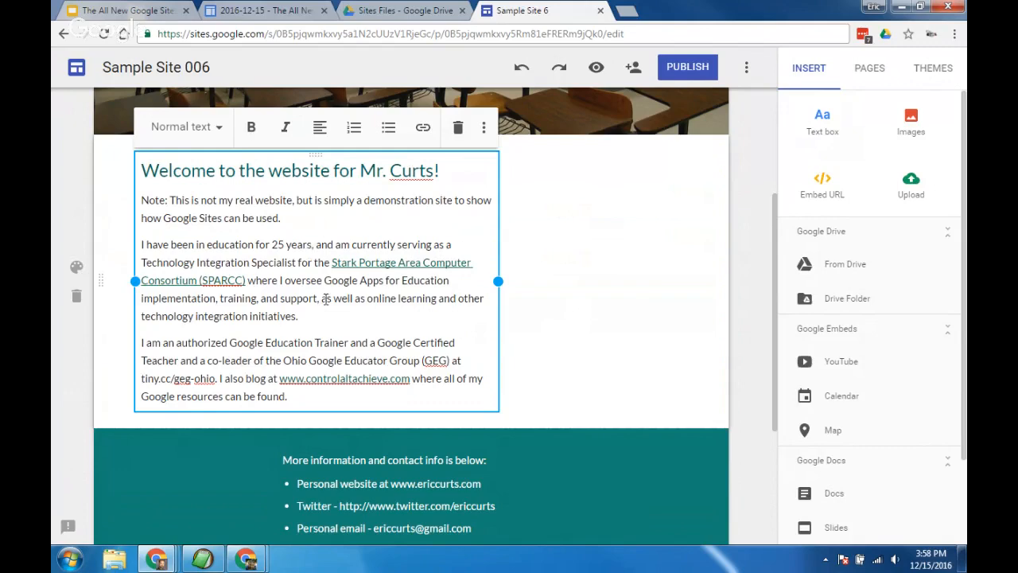
click(630, 346)
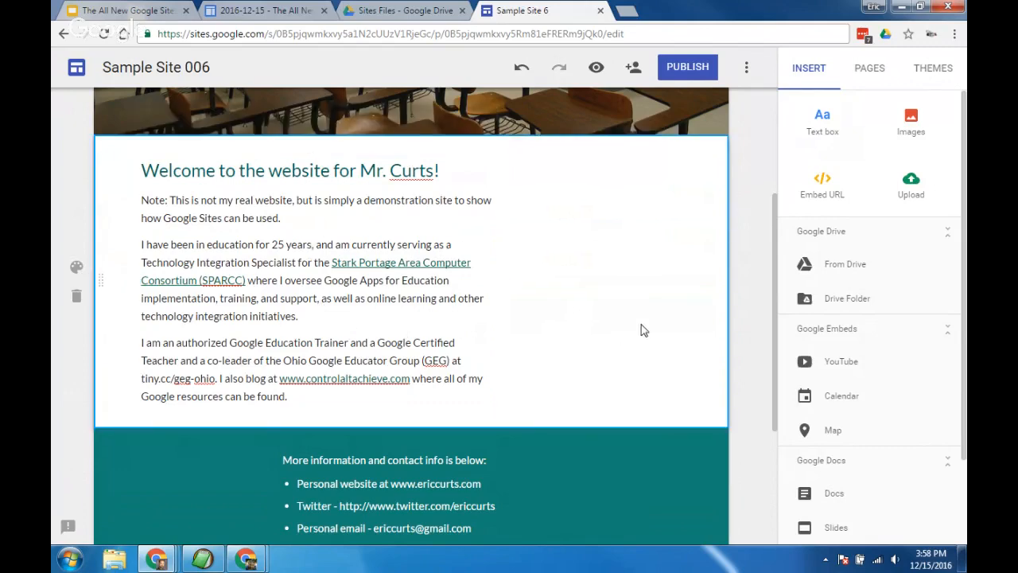
Step: Insert the portrait from the Profile photos album as an image on the page
scroll(637, 329, up, 3)
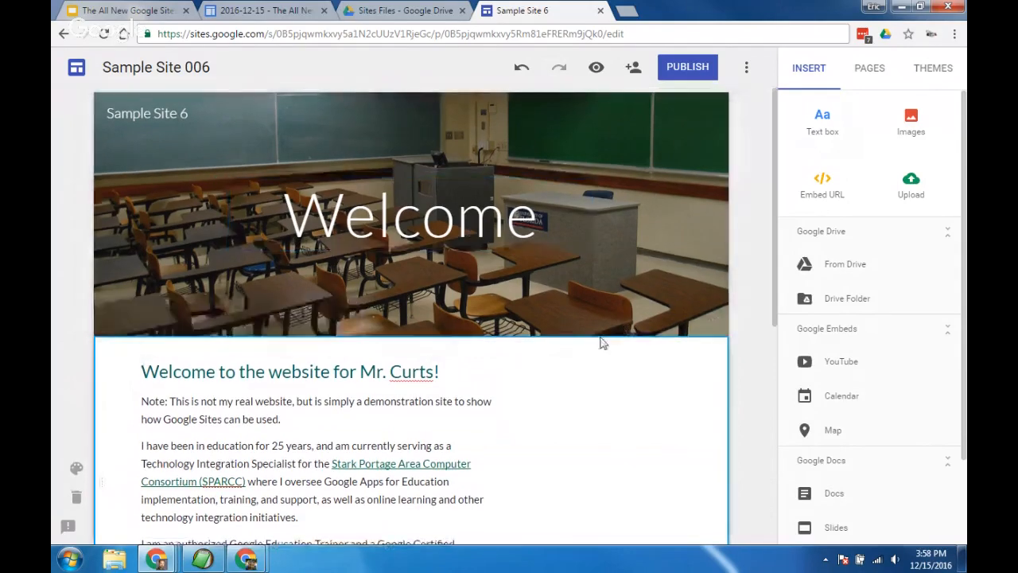
scroll(596, 334, down, 4)
scroll(629, 279, down, 1)
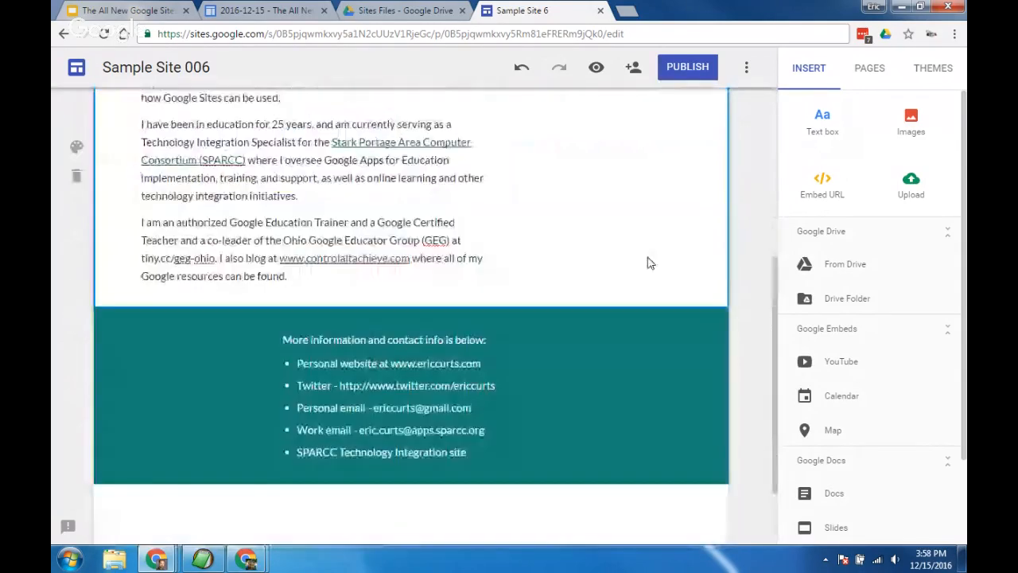
scroll(640, 265, up, 4)
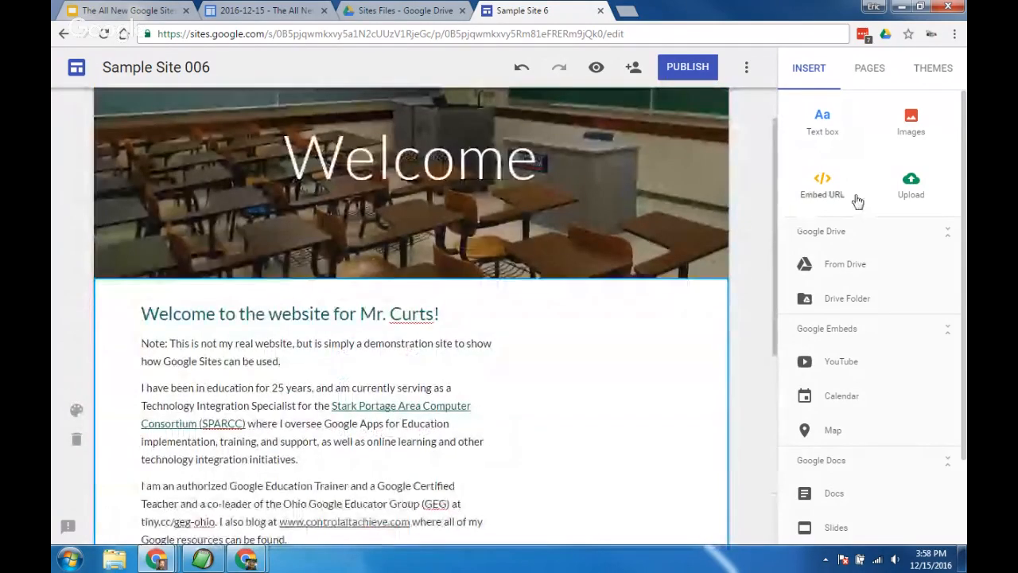
click(809, 73)
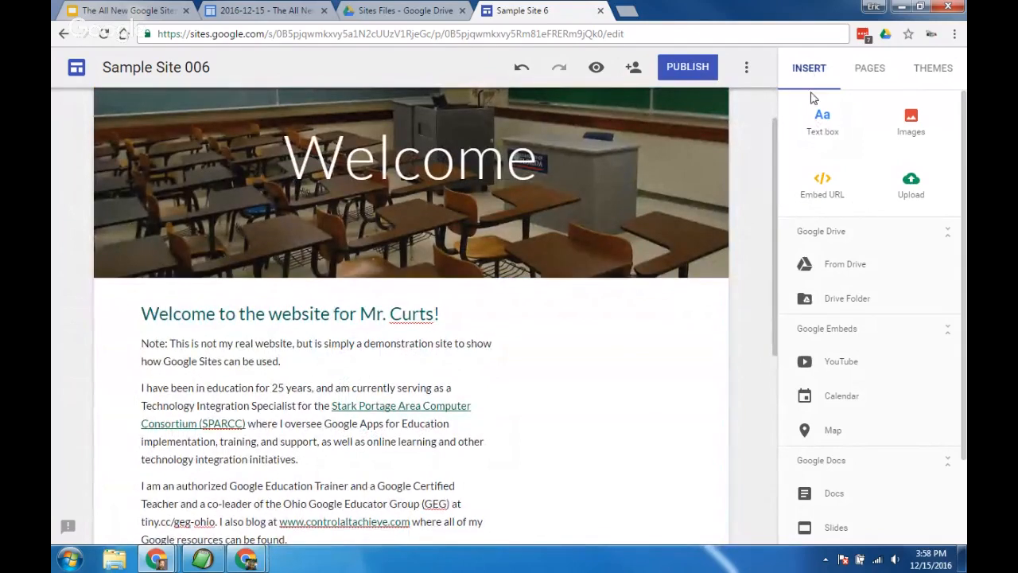
click(914, 129)
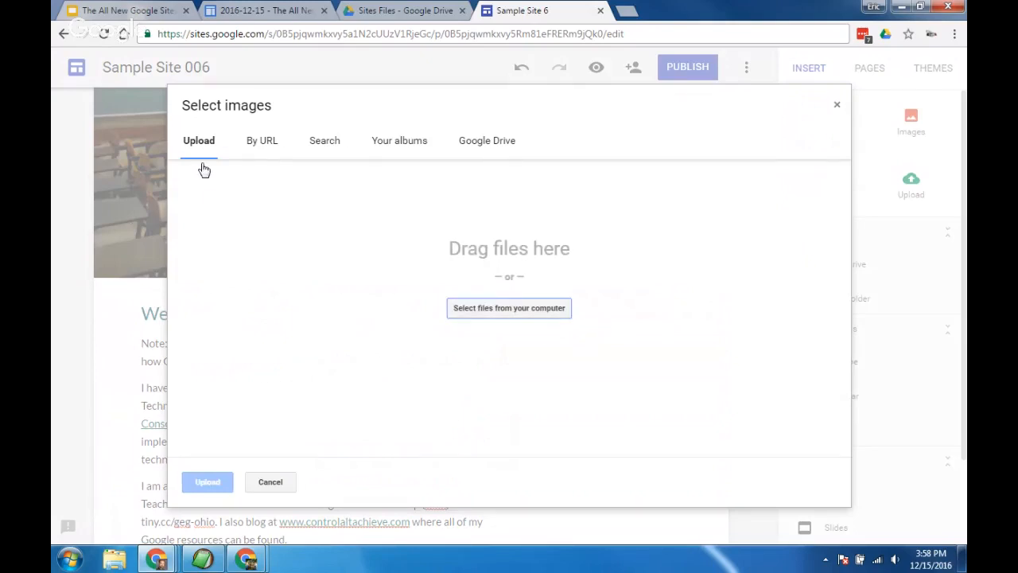
click(326, 151)
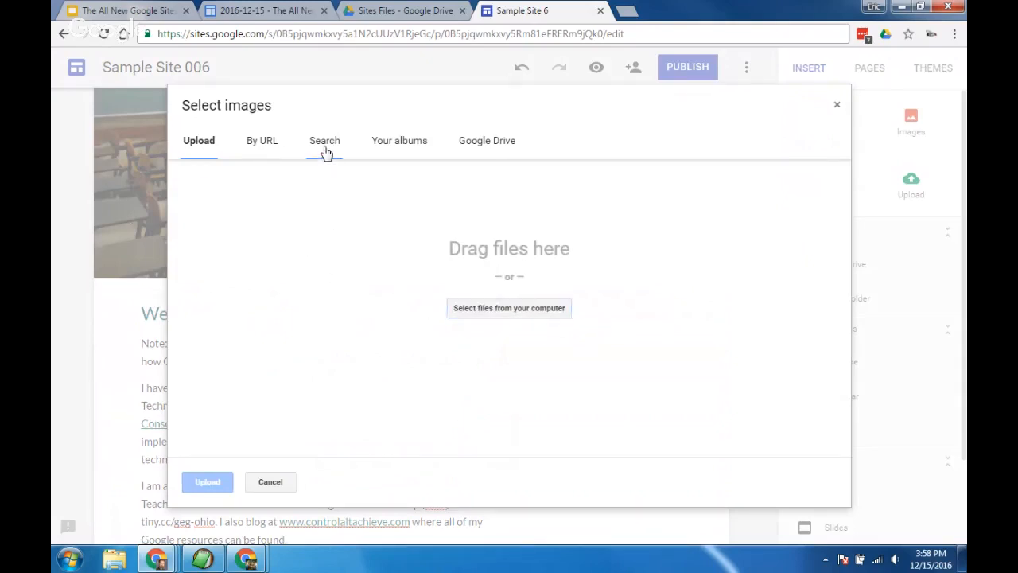
click(482, 140)
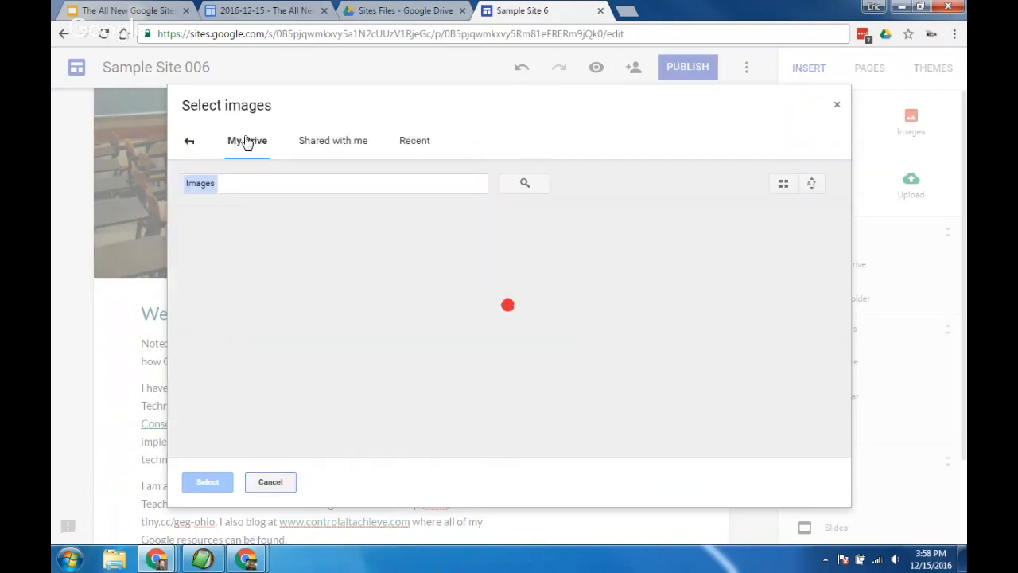
click(189, 141)
click(391, 141)
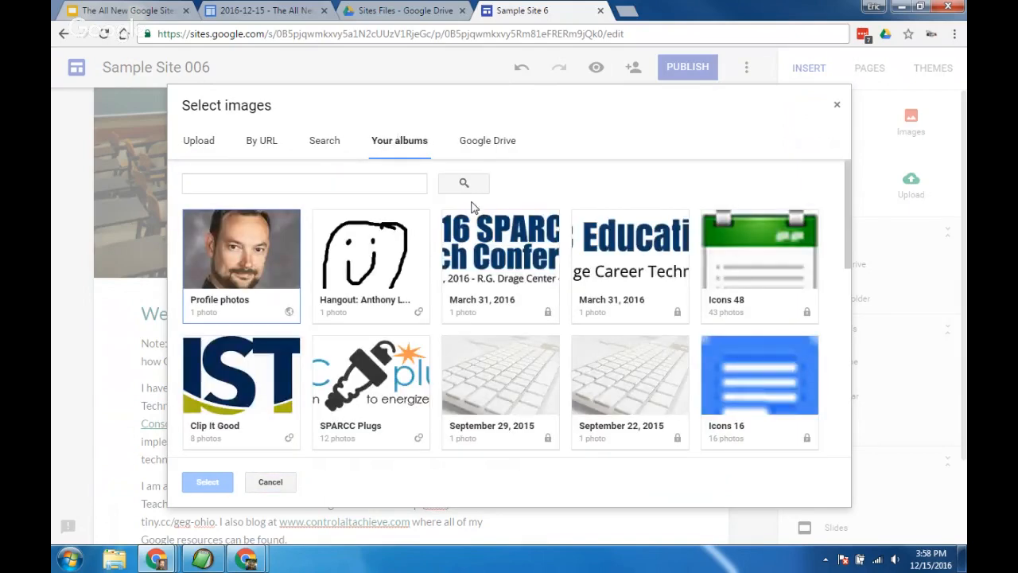
click(247, 261)
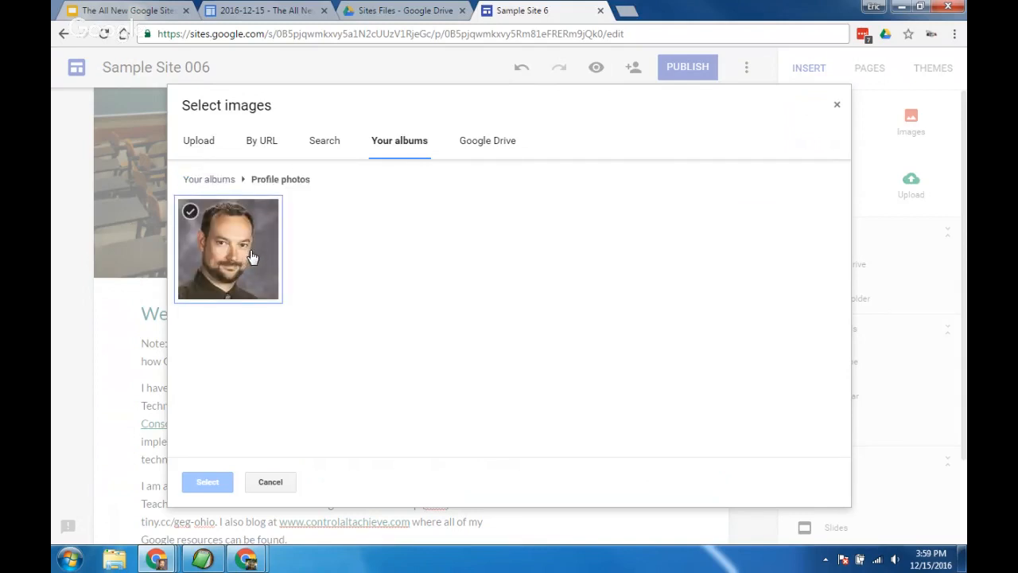
click(249, 272)
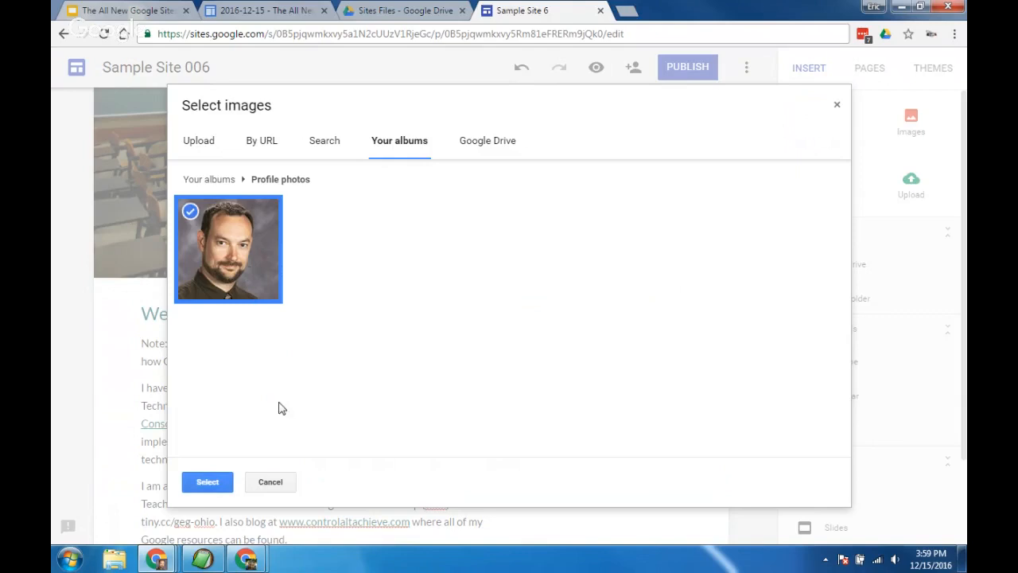
click(219, 485)
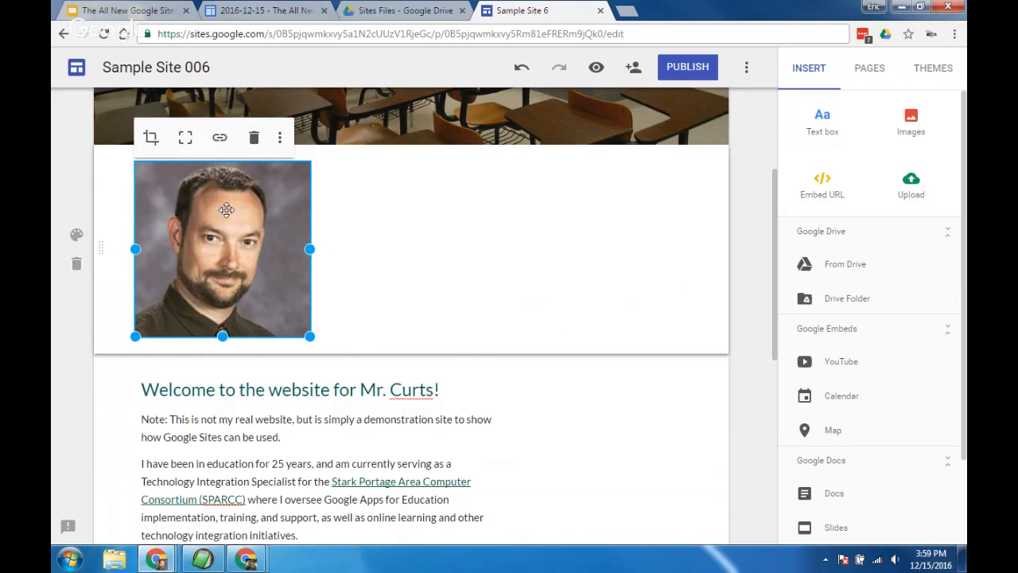
Step: Move the portrait into the introduction section, to the right of the welcome text
scroll(347, 253, up, 3)
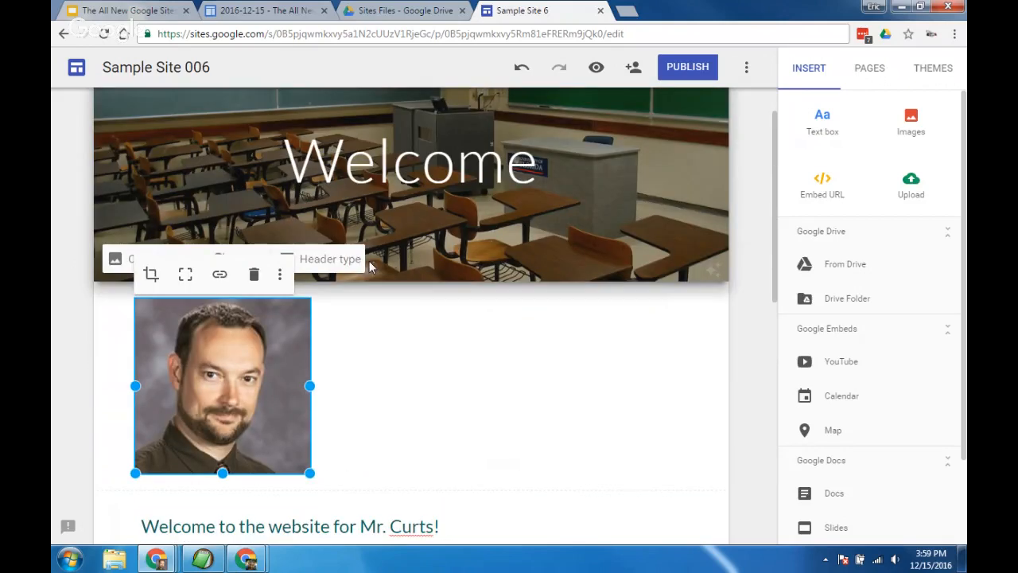
scroll(387, 357, down, 5)
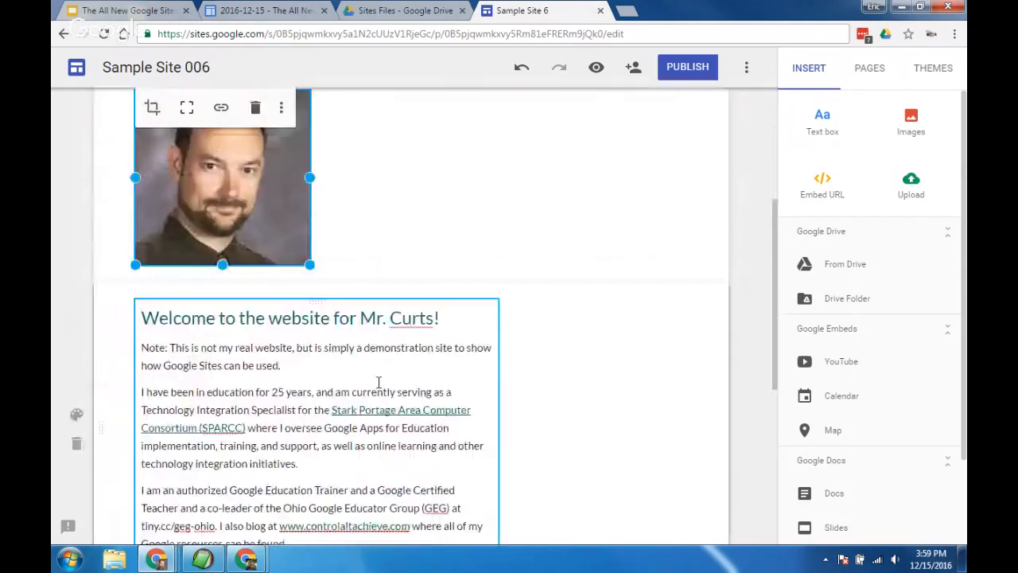
scroll(379, 383, down, 6)
scroll(380, 394, up, 8)
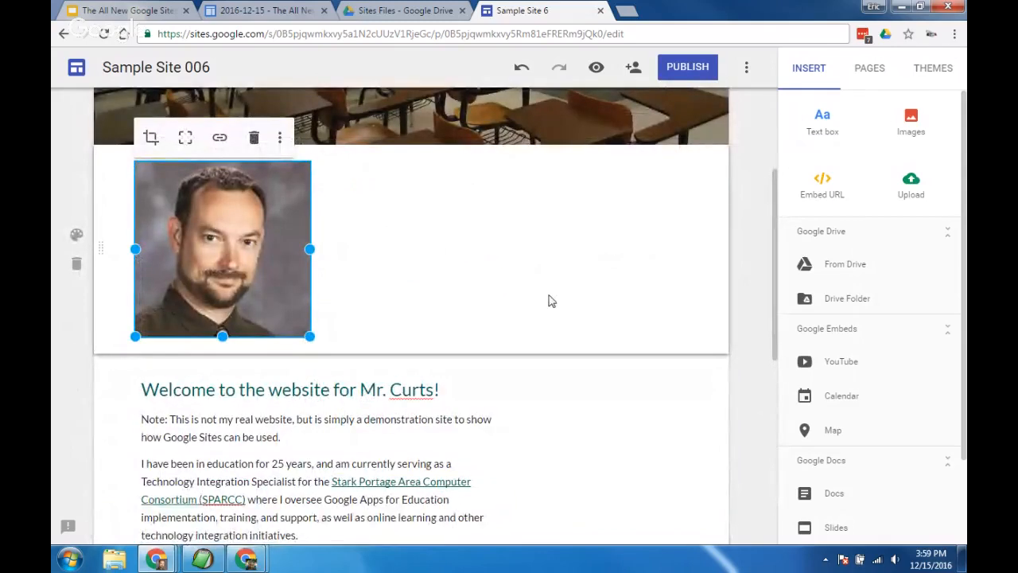
scroll(536, 307, down, 3)
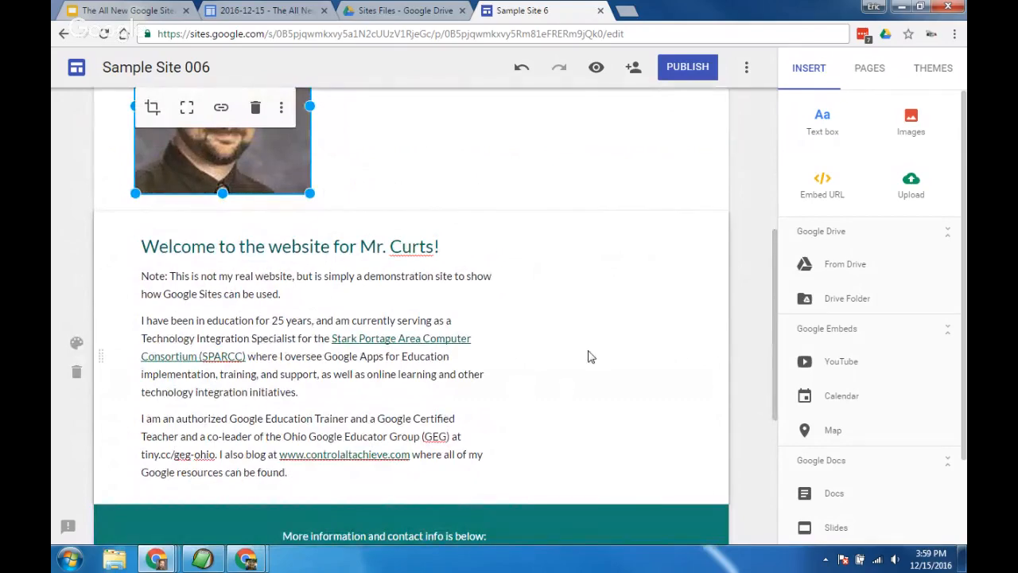
scroll(583, 354, up, 5)
scroll(580, 358, down, 3)
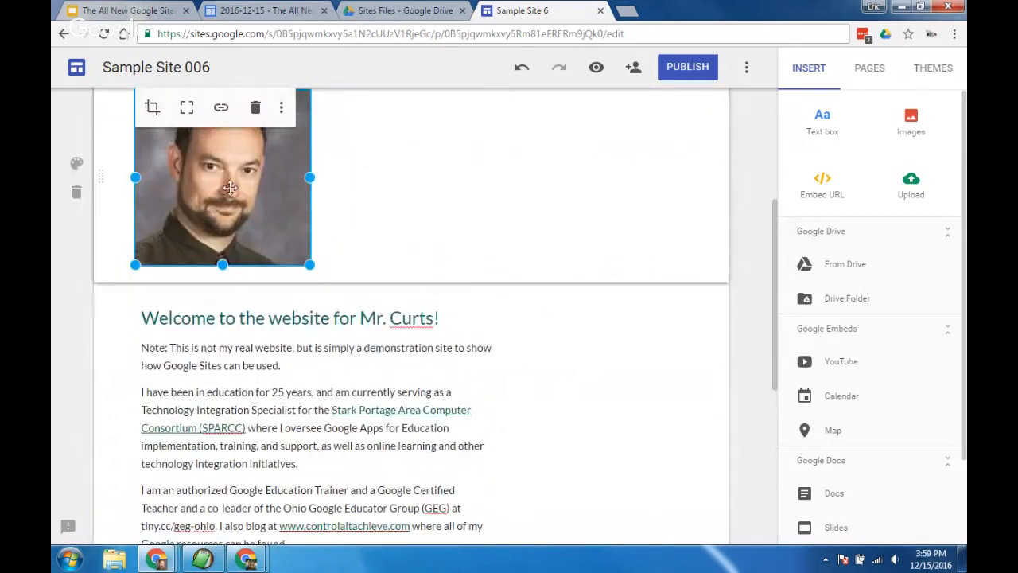
drag(229, 188, 601, 342)
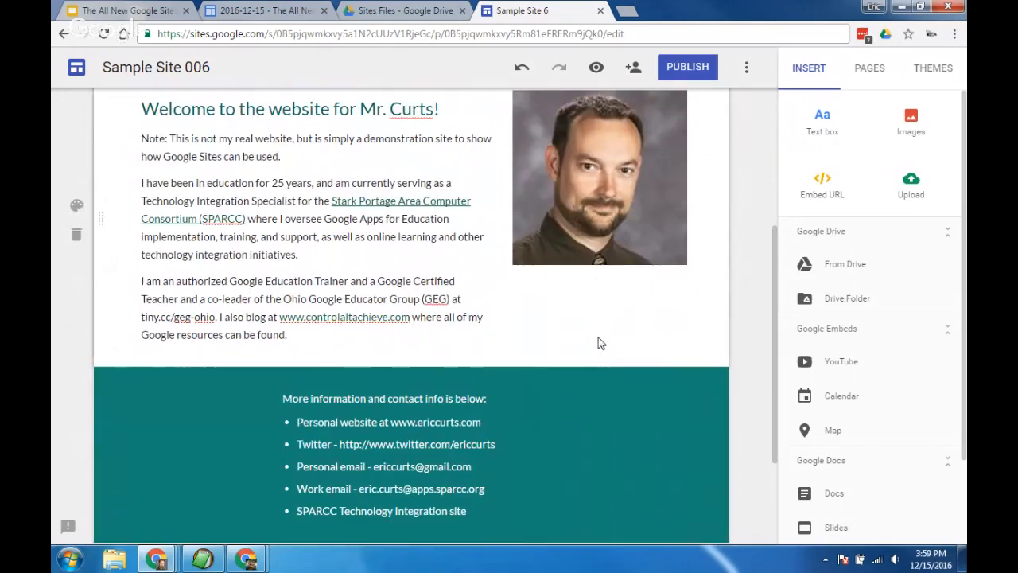
scroll(601, 343, up, 1)
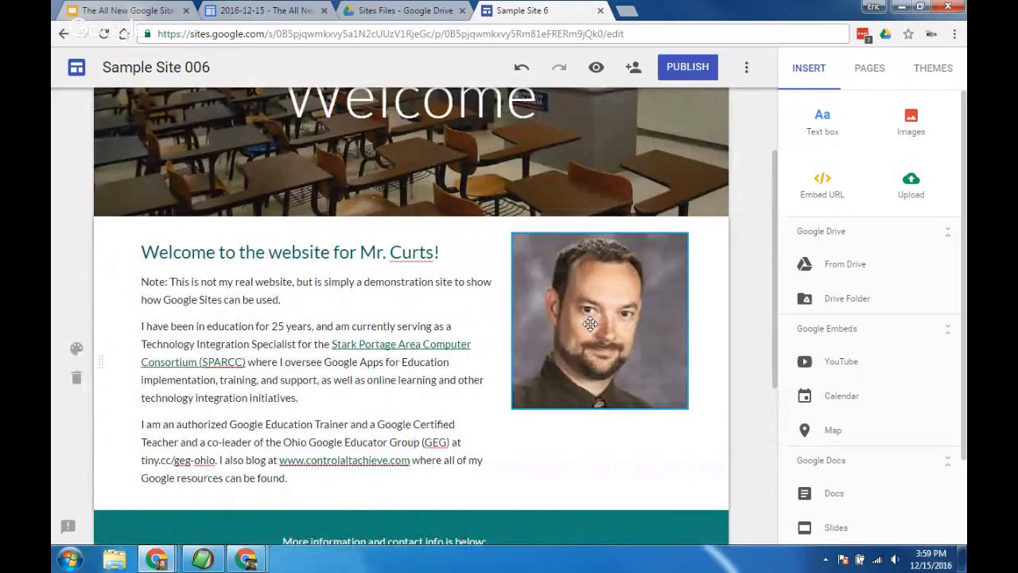
Step: Try repositioning and resizing the portrait beside the welcome text and adjusting its crop zoom
drag(593, 324, 603, 330)
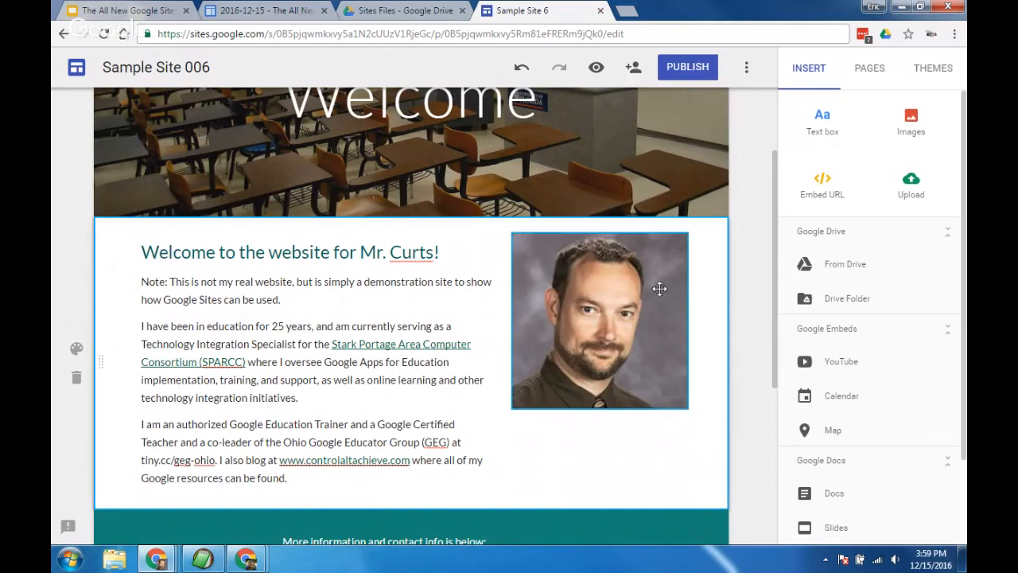
click(616, 353)
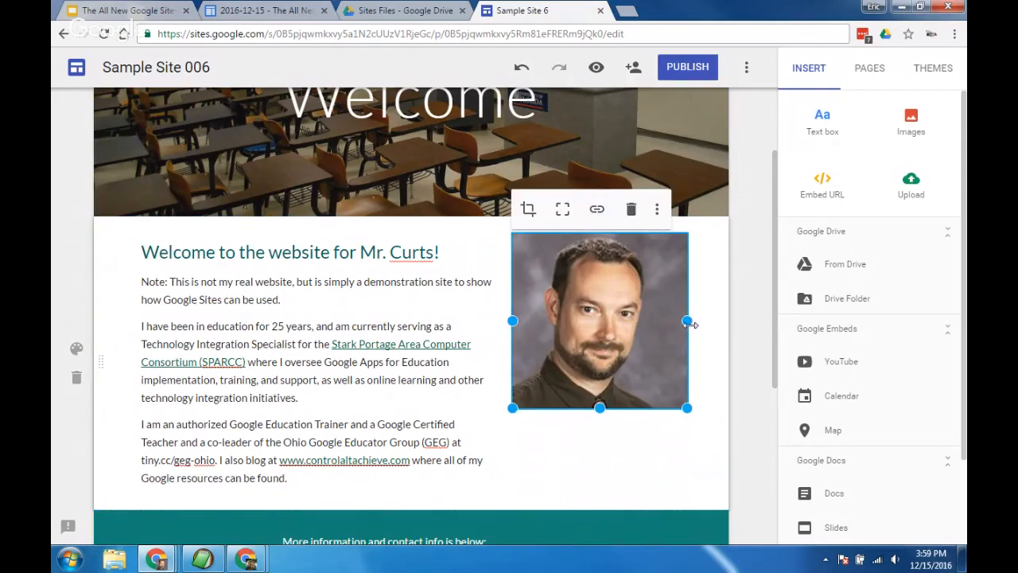
mouse_move(686, 321)
mouse_down()
mouse_move(655, 323)
mouse_move(687, 321)
mouse_up()
double_click(614, 323)
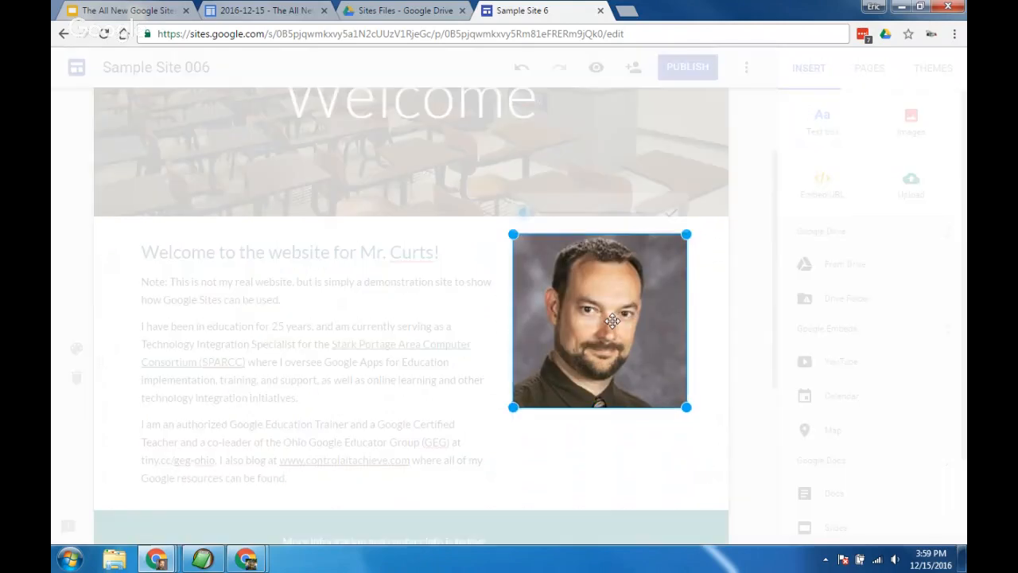
mouse_move(524, 211)
mouse_down()
mouse_move(546, 209)
mouse_move(522, 211)
mouse_up()
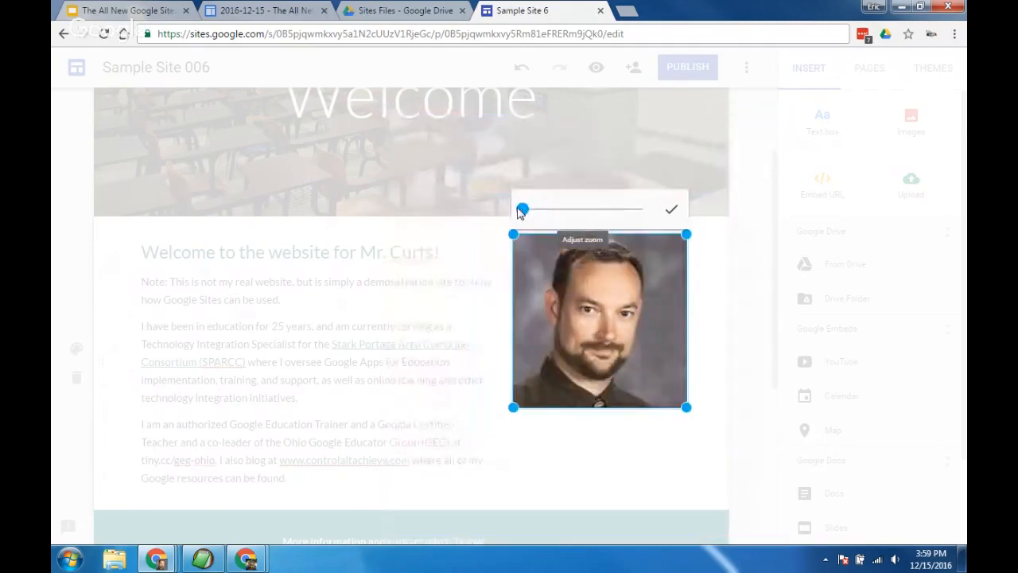
click(646, 444)
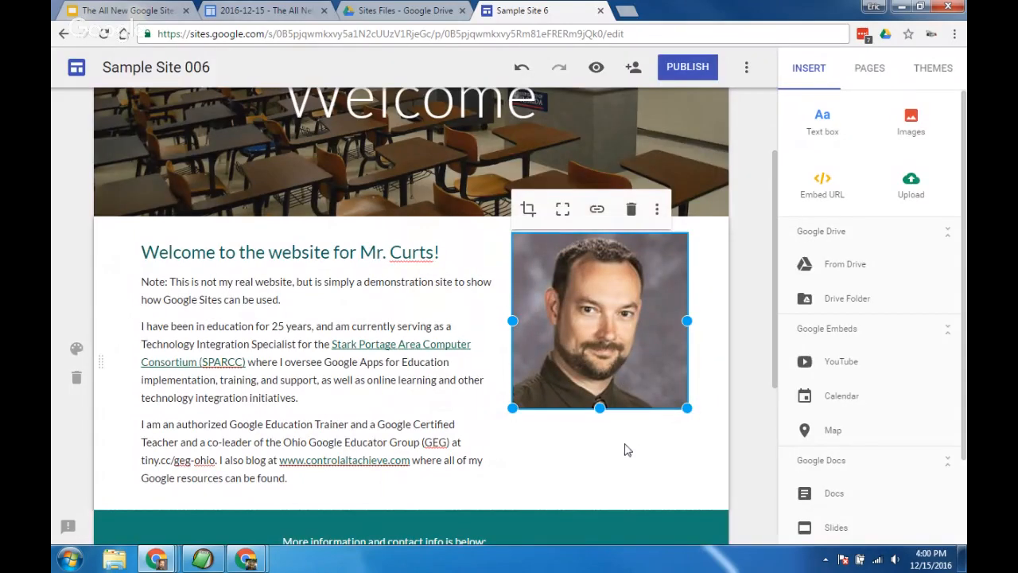
click(579, 466)
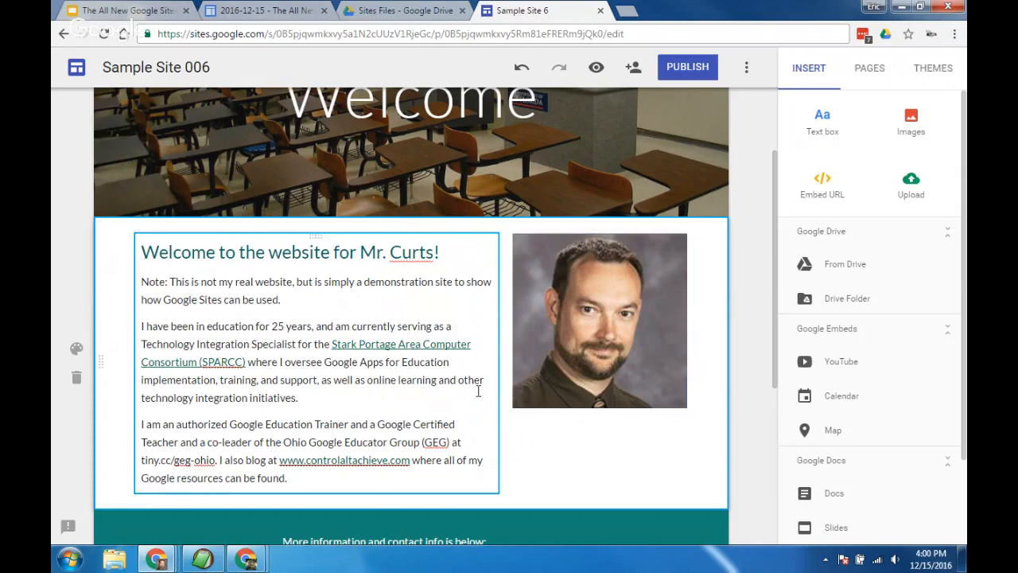
Step: Try the portrait to the left of the introduction text and return it to the right of the text
scroll(478, 391, up, 1)
scroll(557, 409, down, 2)
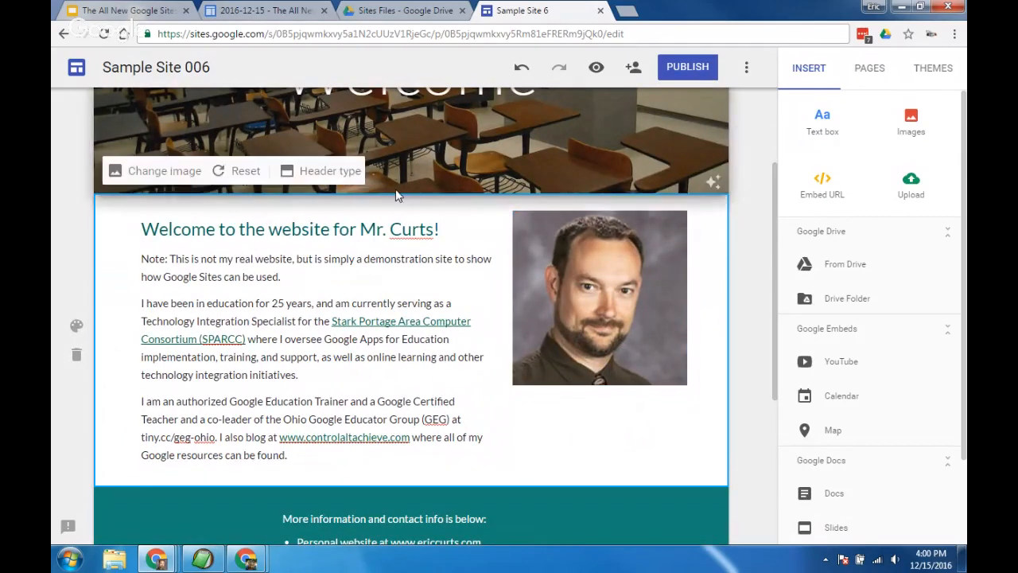
click(413, 341)
click(564, 357)
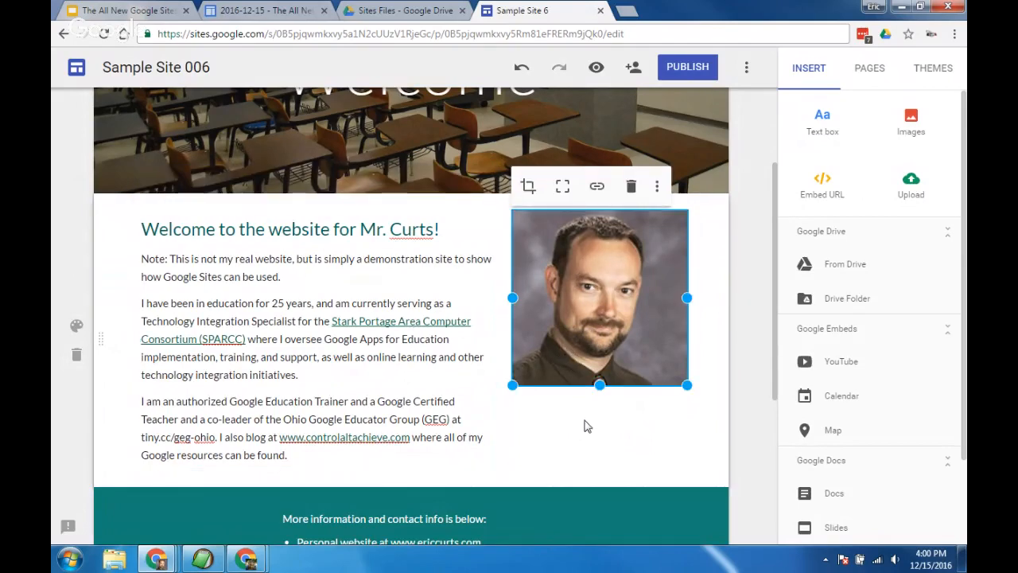
click(425, 397)
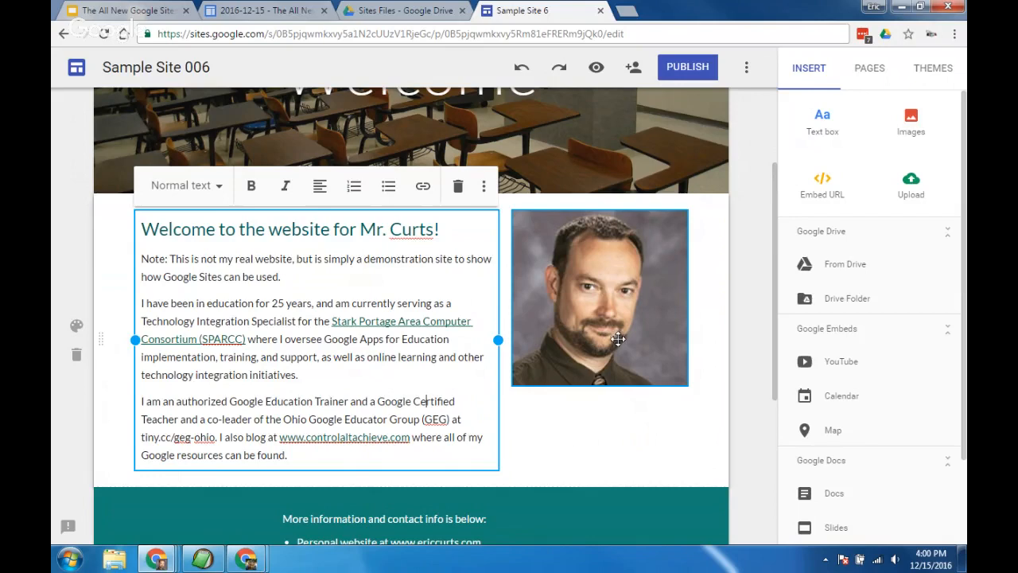
drag(615, 336, 146, 313)
drag(135, 316, 673, 303)
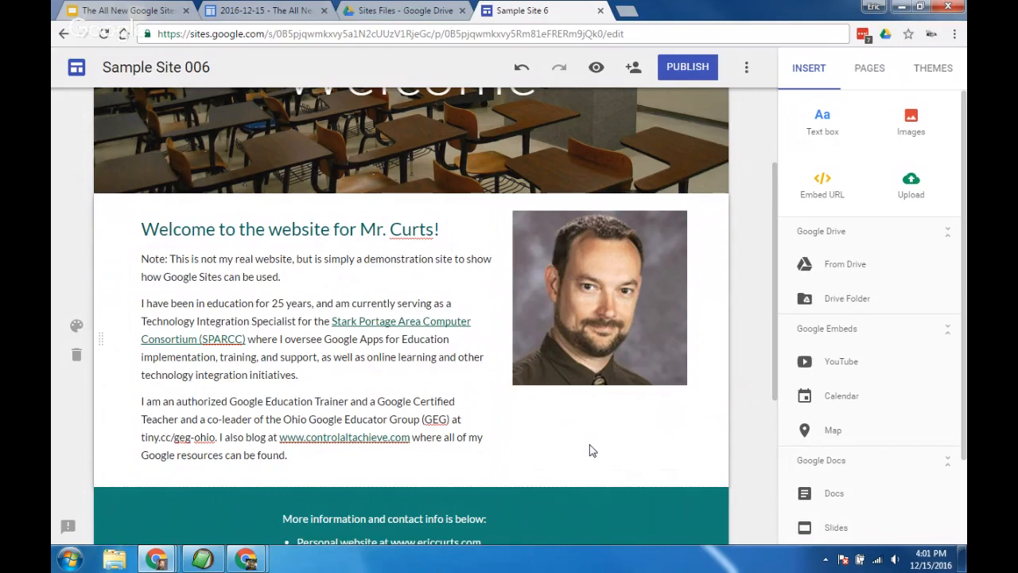
scroll(482, 409, up, 2)
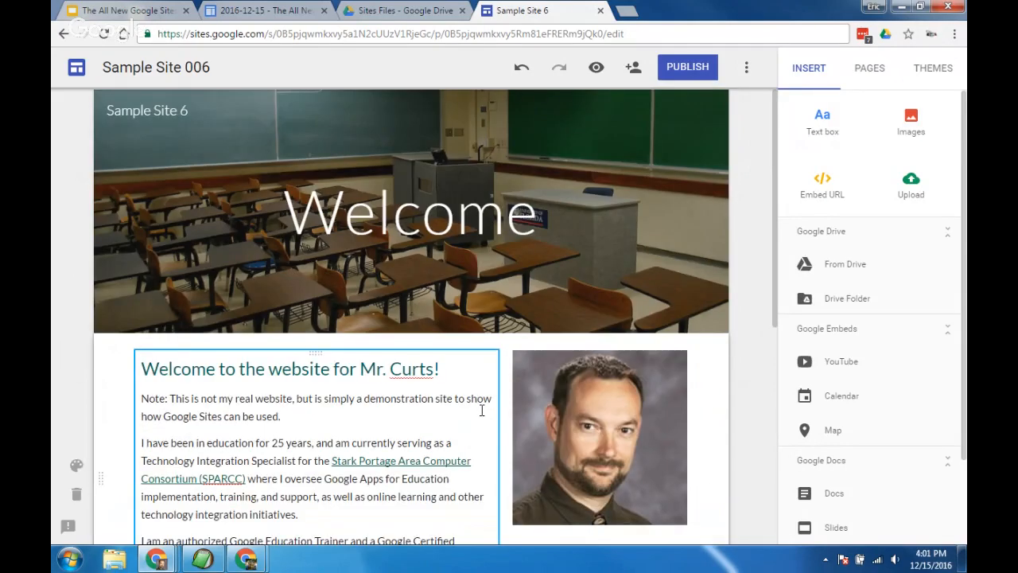
scroll(596, 417, down, 3)
scroll(605, 411, up, 3)
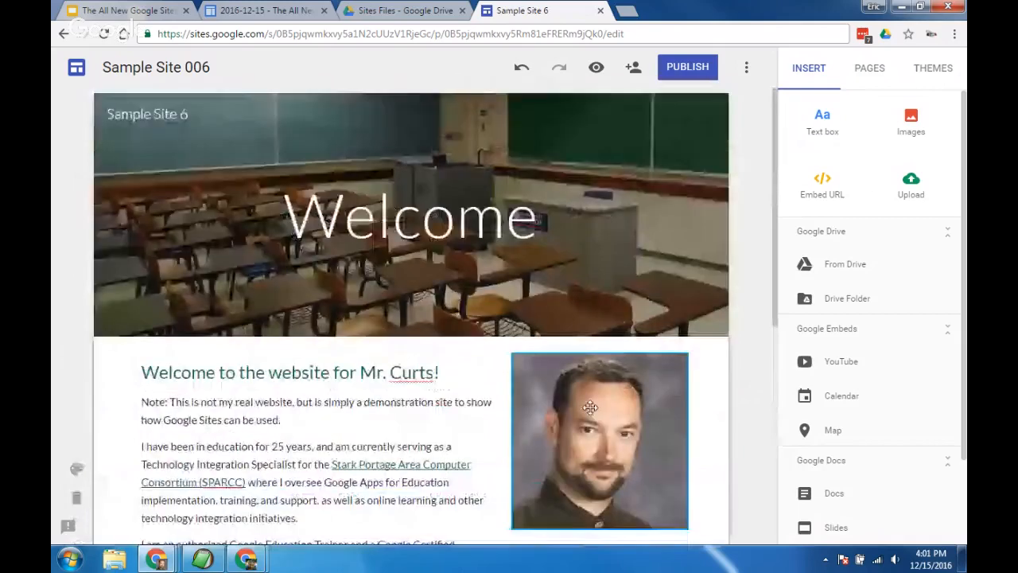
scroll(610, 475, down, 2)
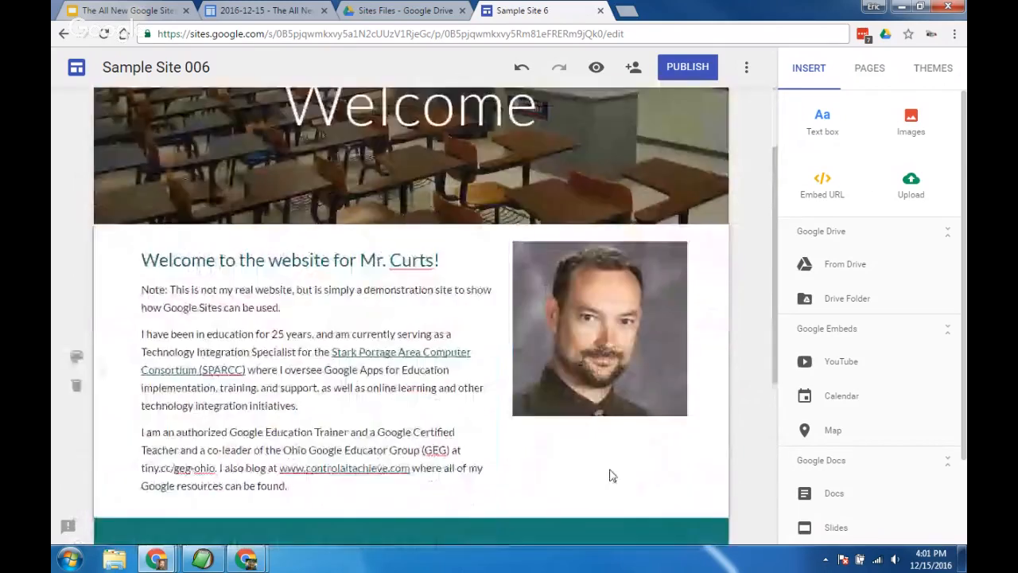
scroll(613, 475, down, 1)
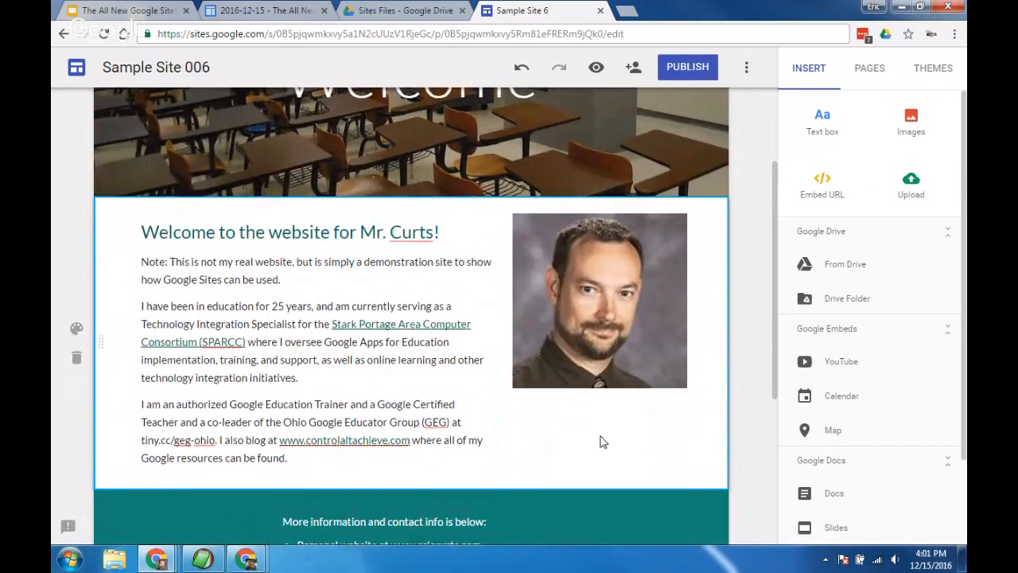
scroll(602, 439, up, 2)
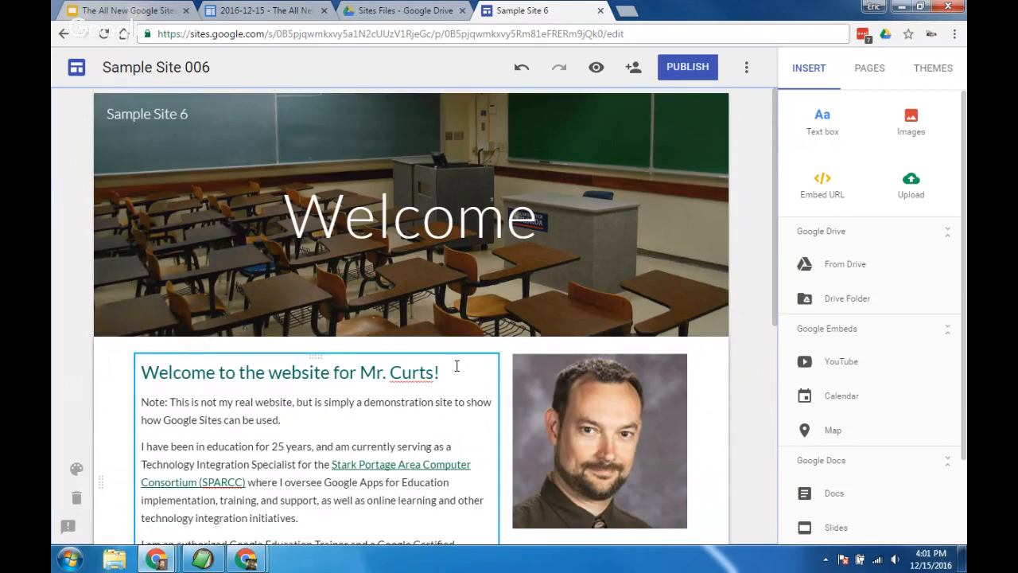
Step: Add a new page named "Calendar" to the site
click(873, 72)
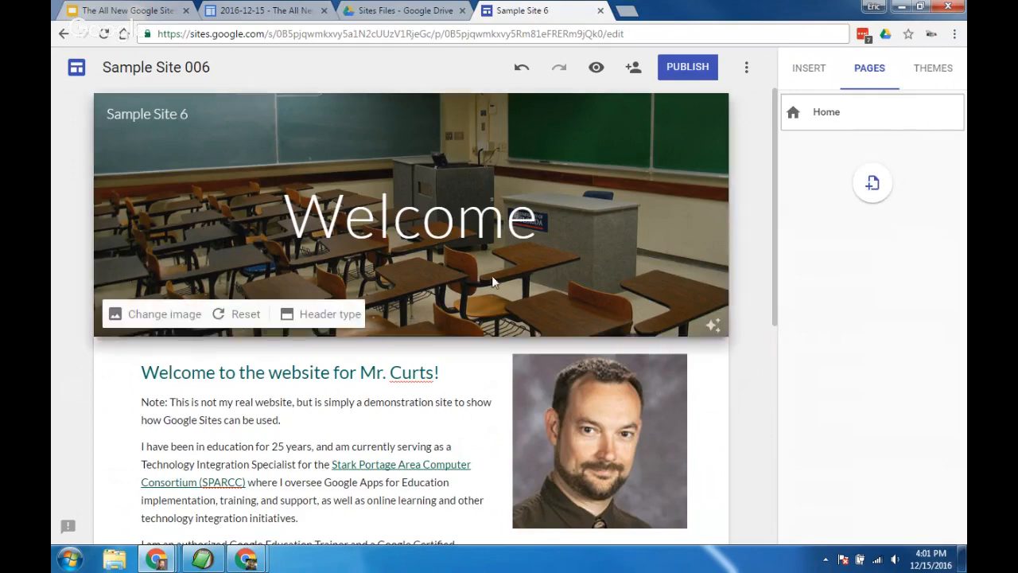
scroll(413, 302, down, 5)
scroll(415, 301, up, 5)
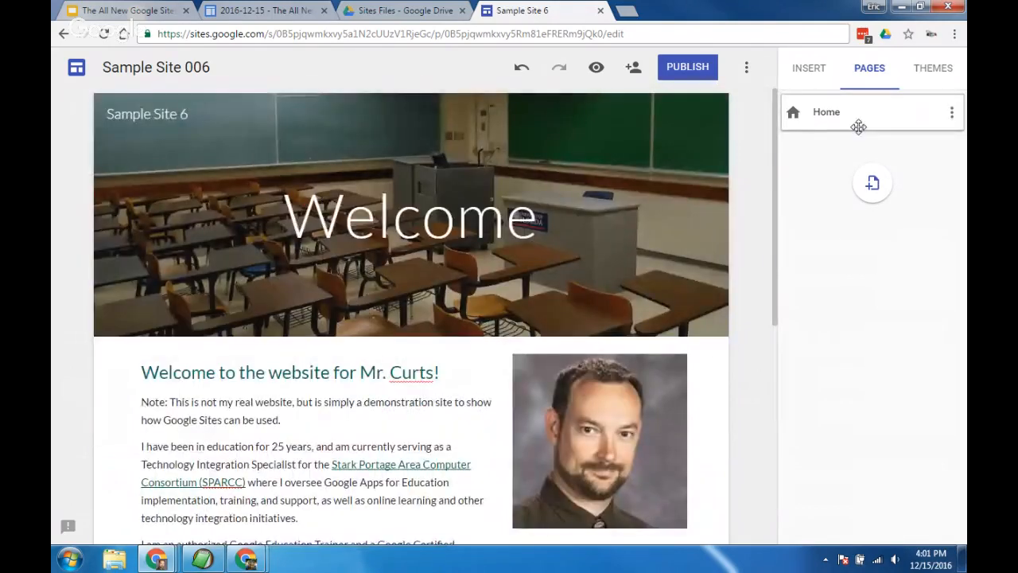
click(873, 184)
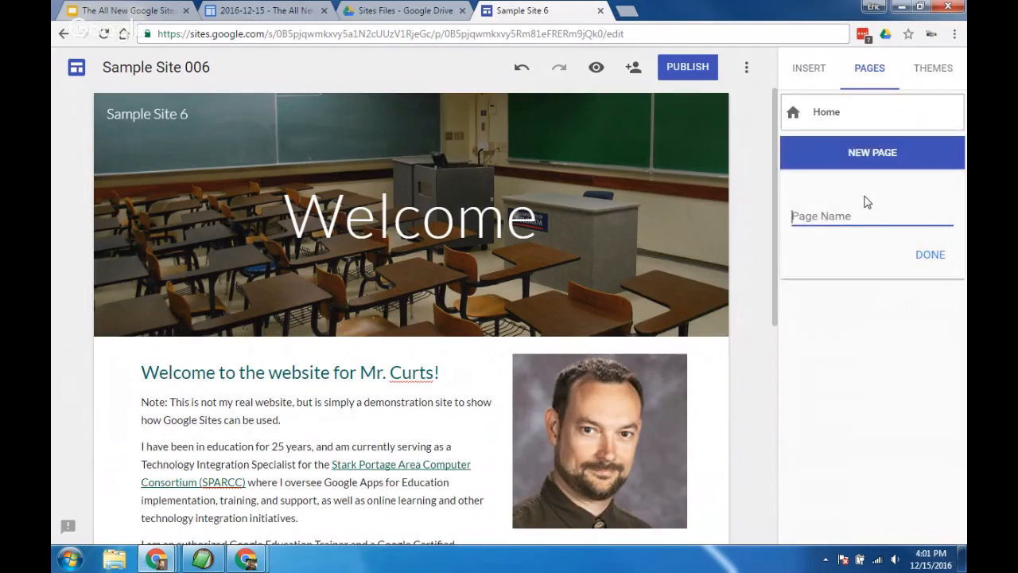
text(Calendar)
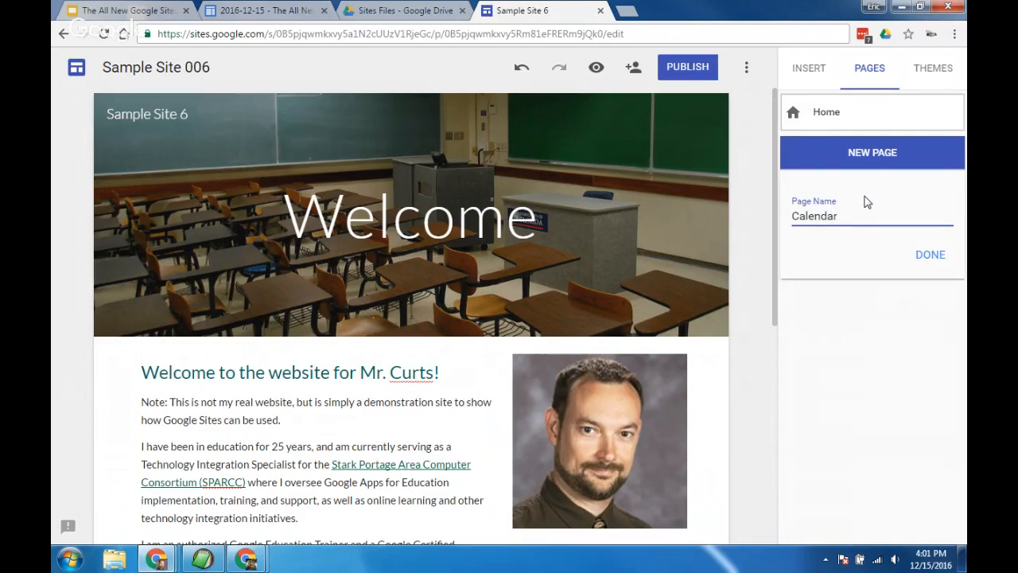
key(Return)
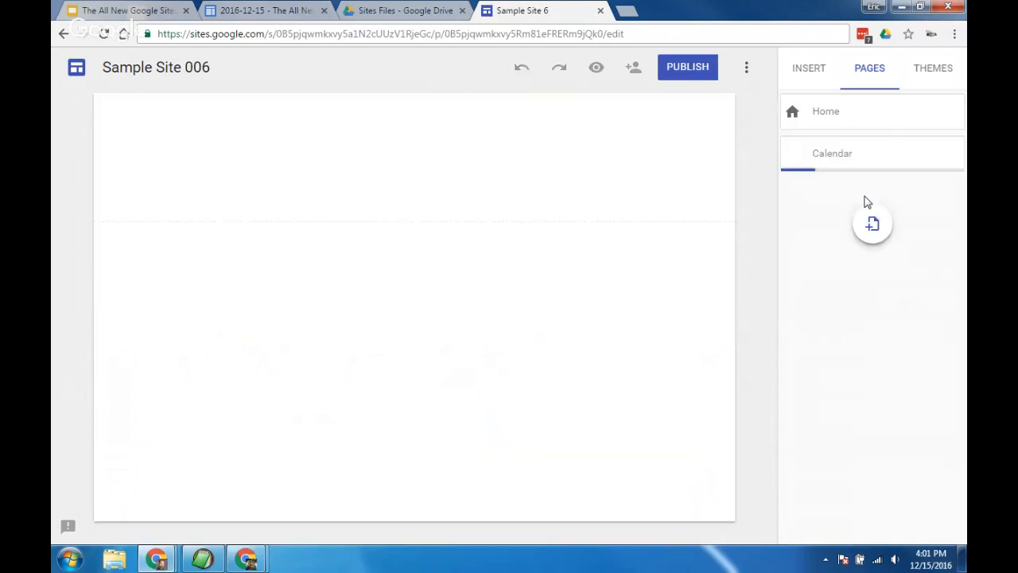
Step: Add two more pages to the site, named "Class Docs" and "Photo Gallery"
click(873, 222)
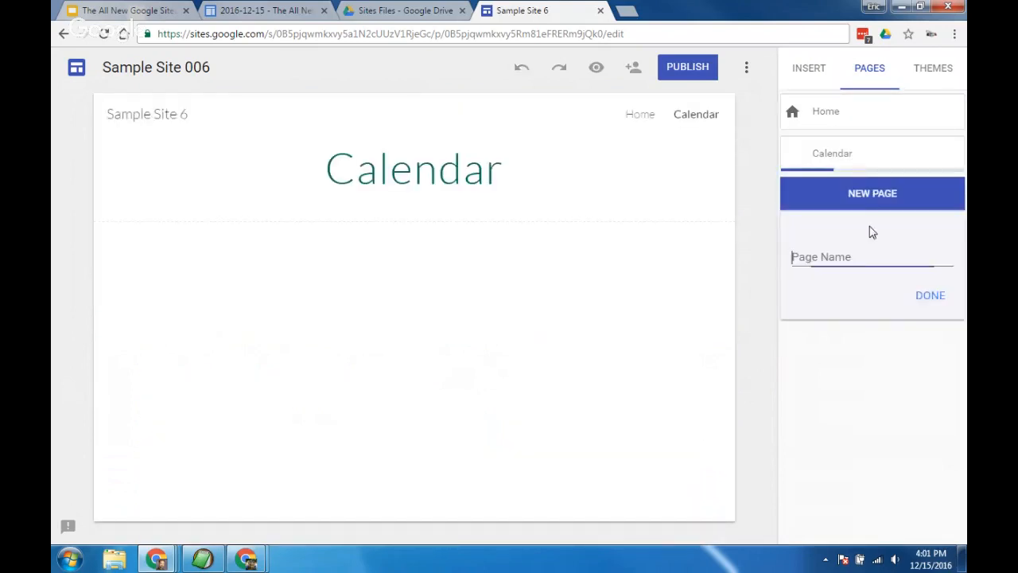
text(Cla)
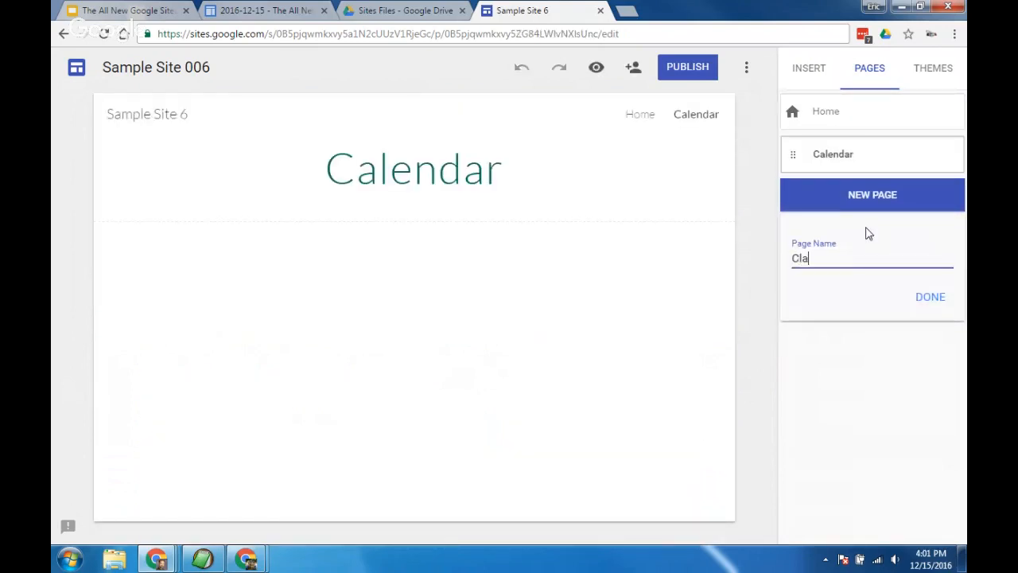
text(ss Docs)
key(Return)
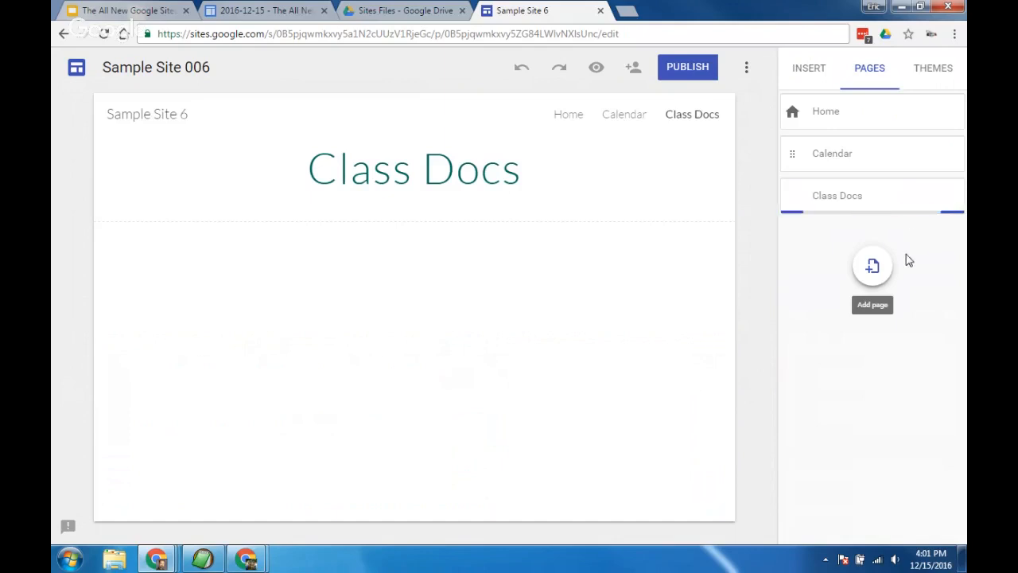
click(873, 271)
text(Photo Gallery)
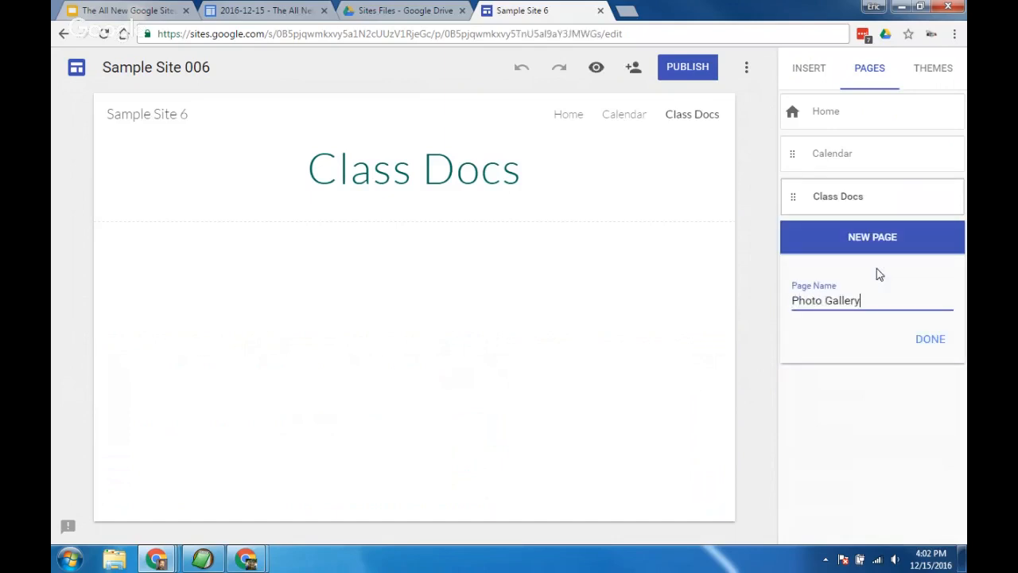
key(Return)
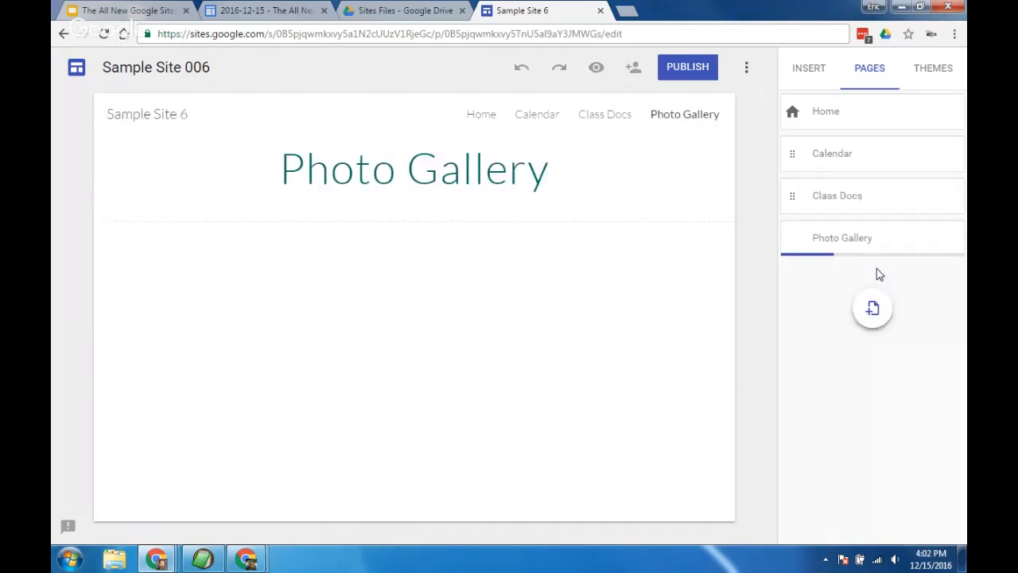
Step: Add another page named "Tech Help" to the site
click(874, 312)
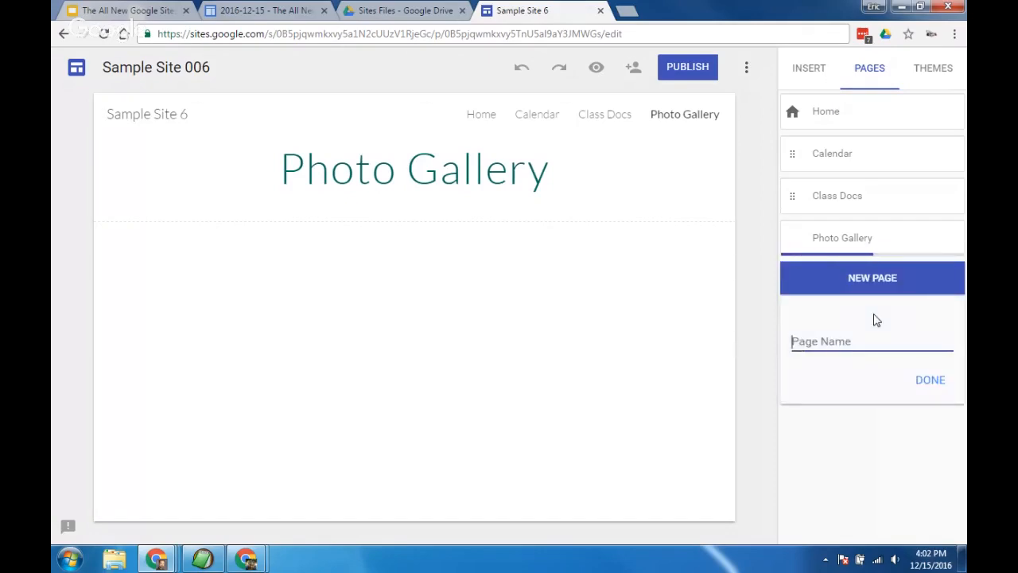
text(TEch He)
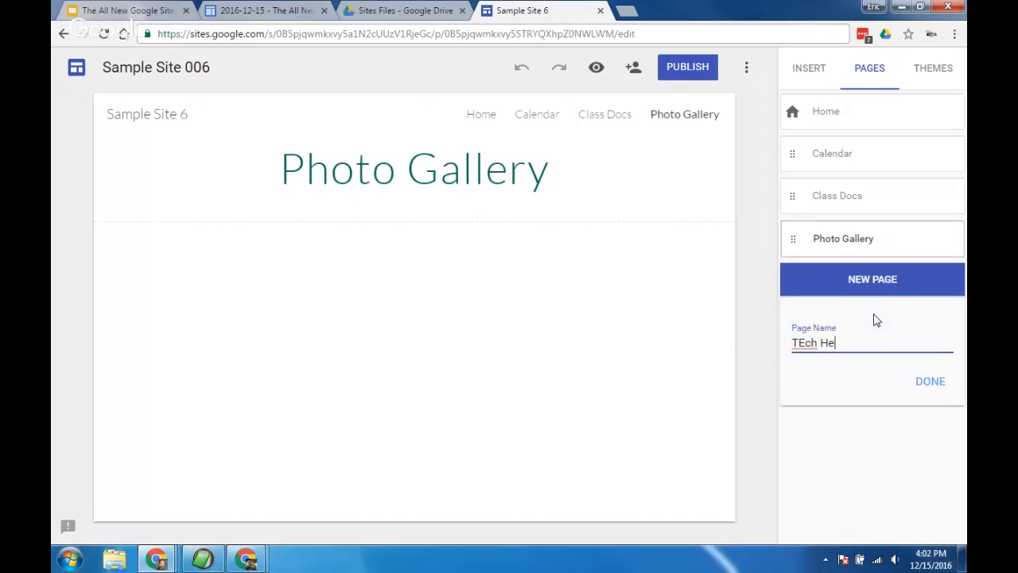
key(BackSpace)
key(BackSpace)
key(BackSpace)
key(BackSpace)
key(BackSpace)
key(BackSpace)
text(ch Help)
key(Return)
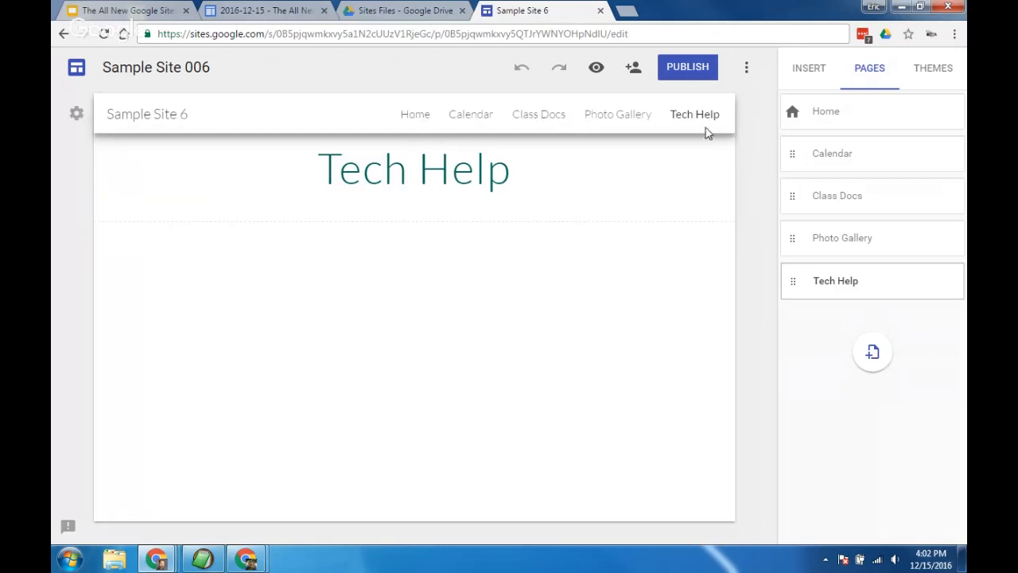
Step: Look through the Home, Calendar, Class Docs, Photo Gallery and Tech Help pages and compare their headers
click(415, 123)
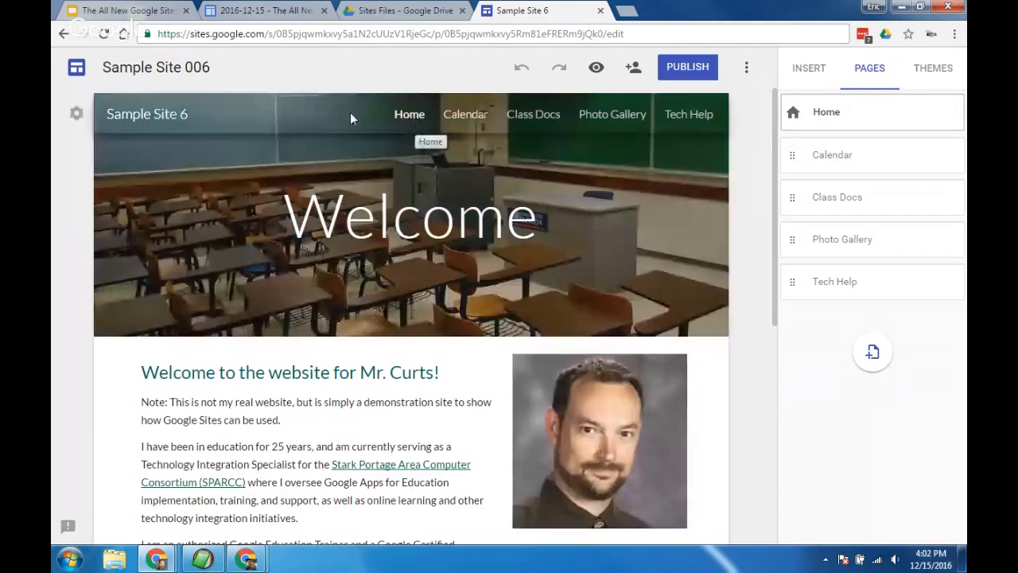
click(471, 119)
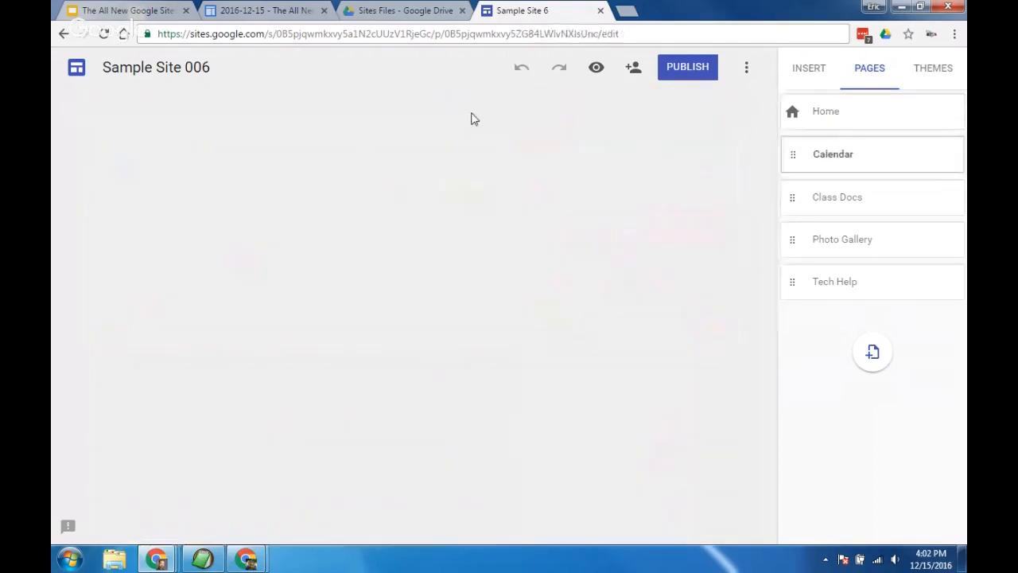
click(554, 121)
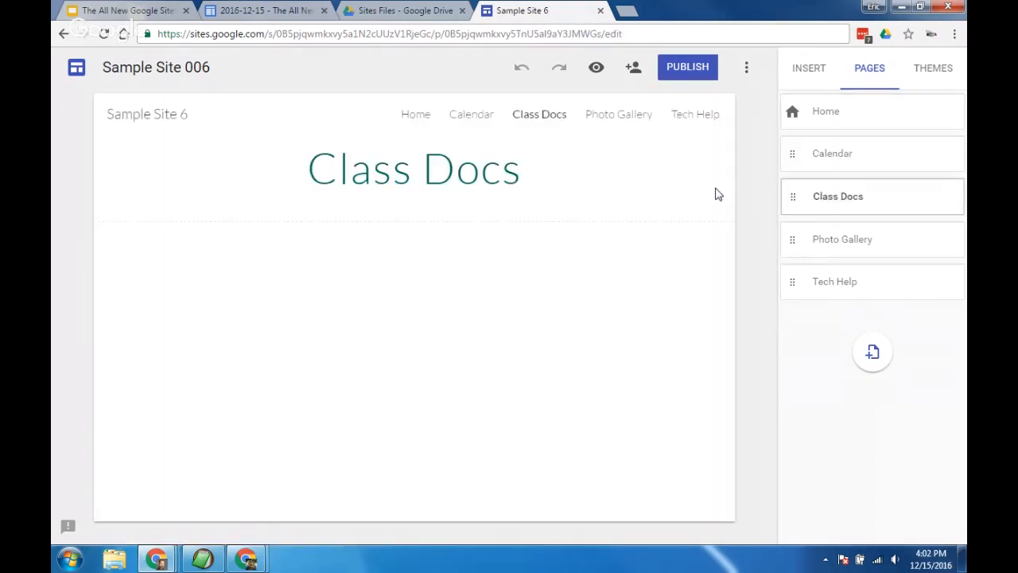
click(630, 119)
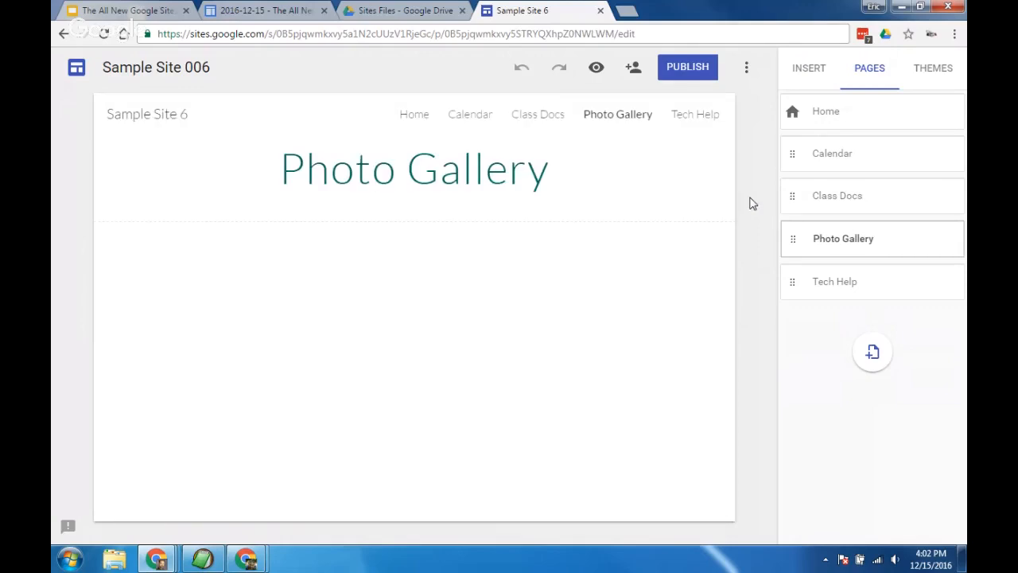
click(706, 121)
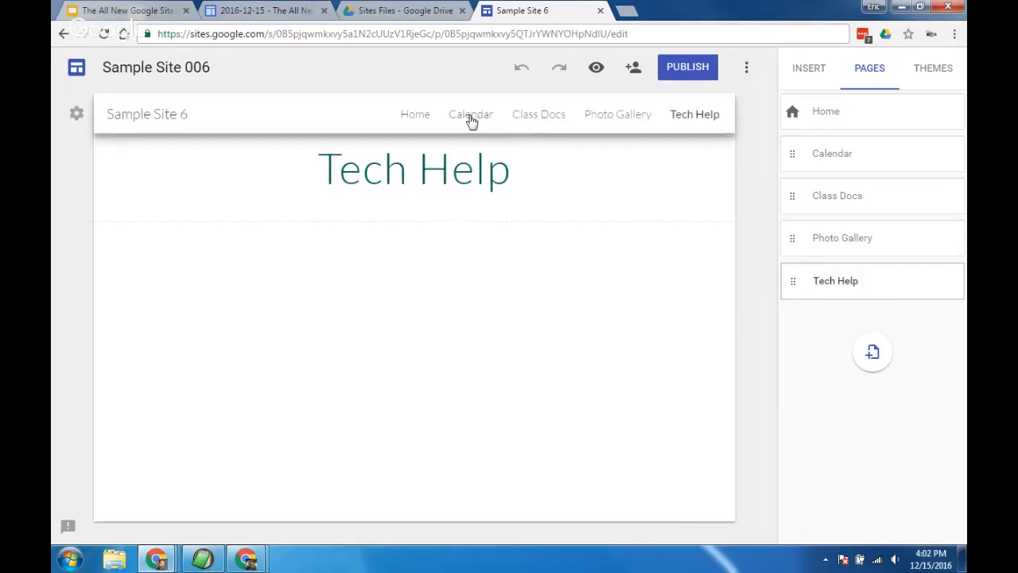
click(471, 120)
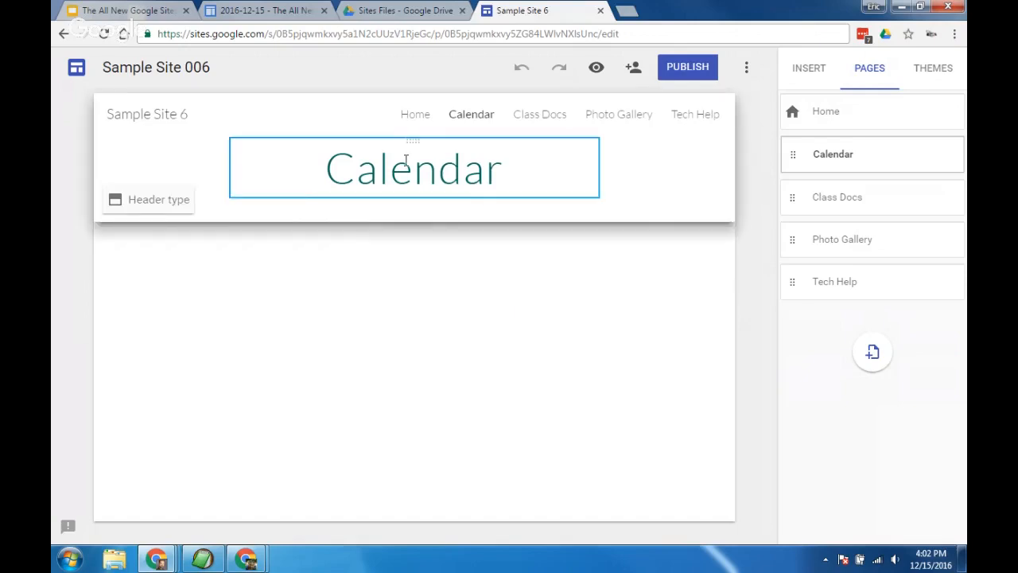
click(416, 117)
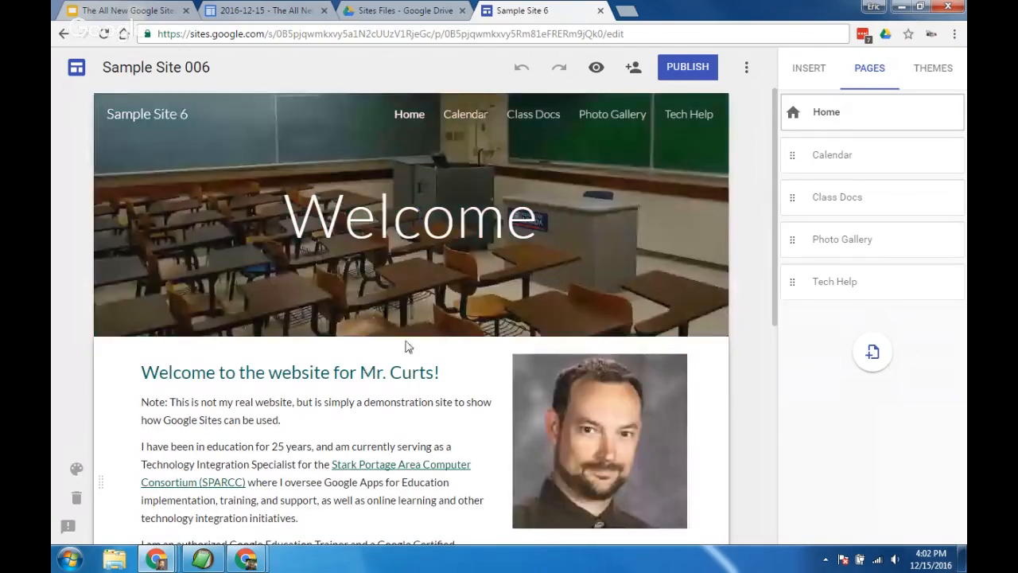
mouse_move(407, 341)
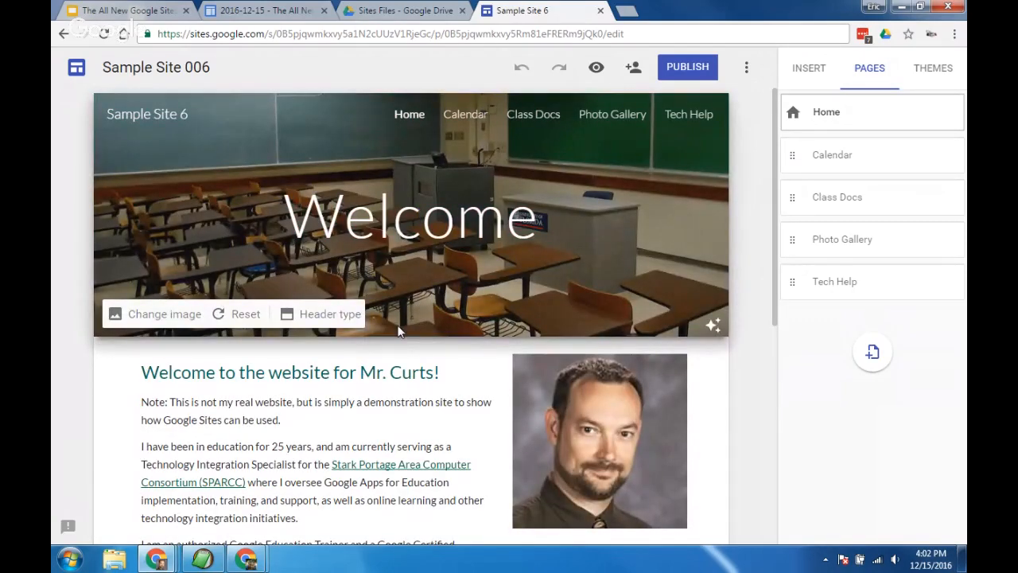
Step: Try the Large banner header on the Calendar page and settle on the Banner header type
click(473, 118)
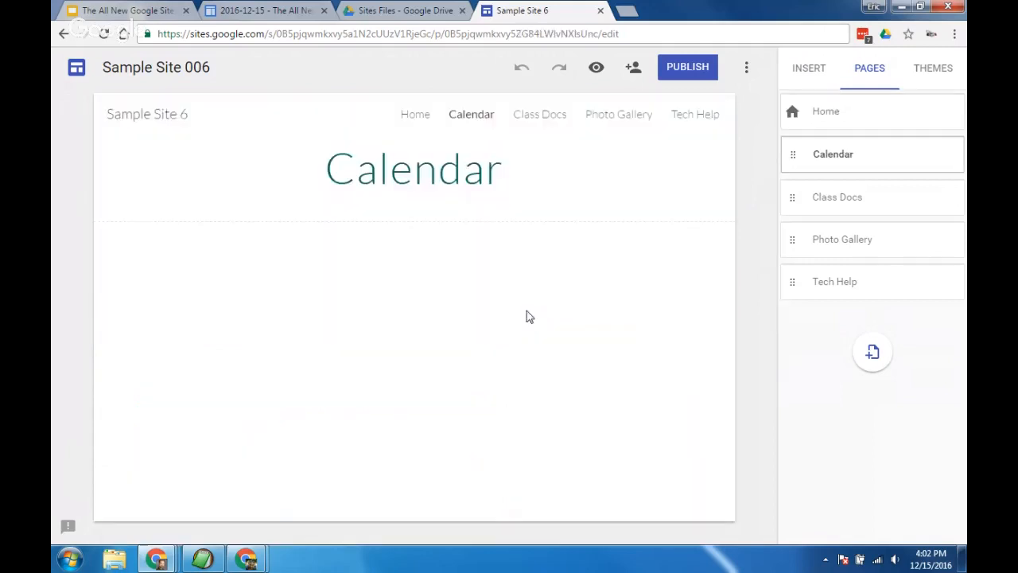
mouse_move(291, 206)
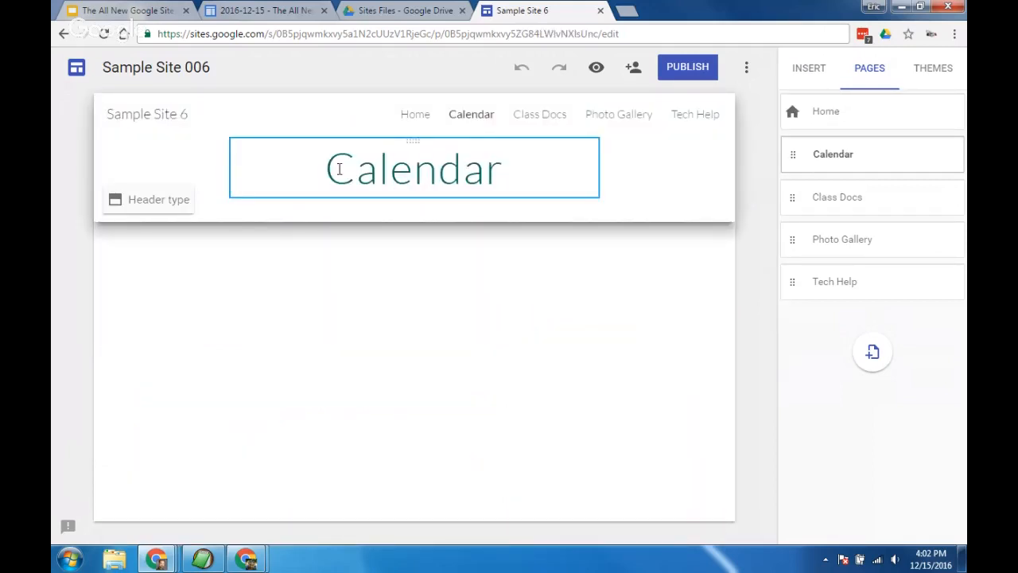
click(167, 201)
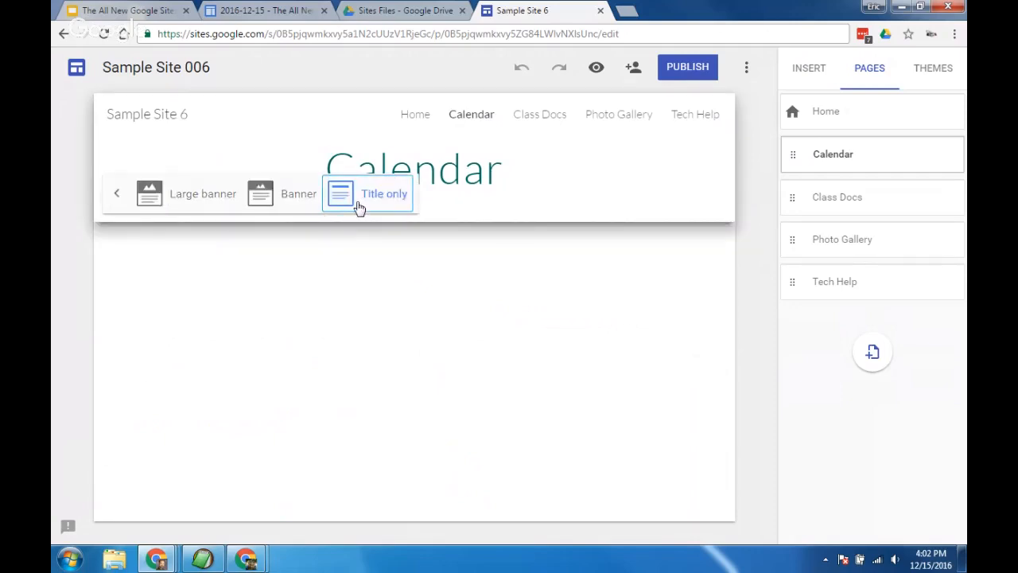
click(293, 198)
click(183, 308)
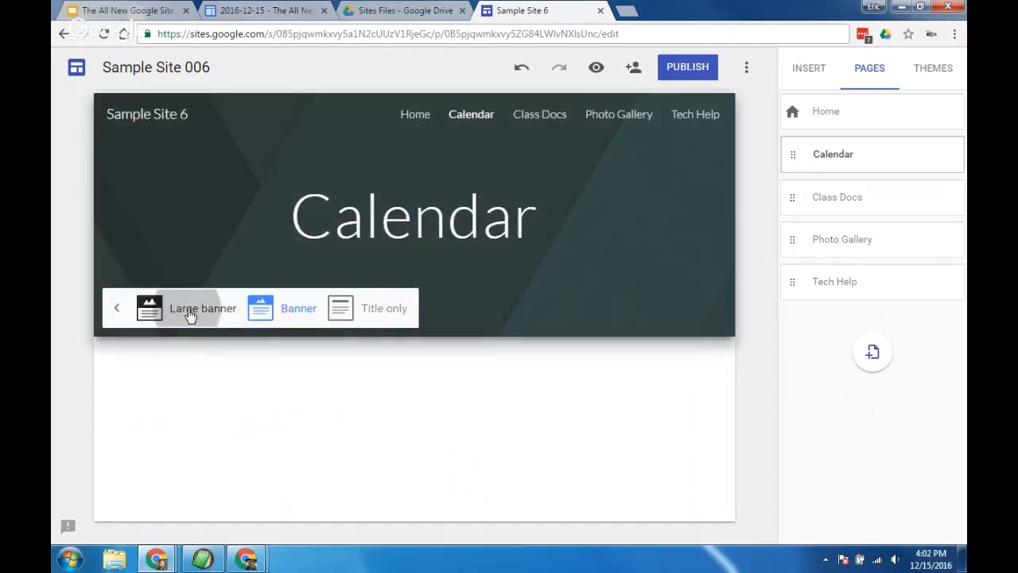
click(284, 441)
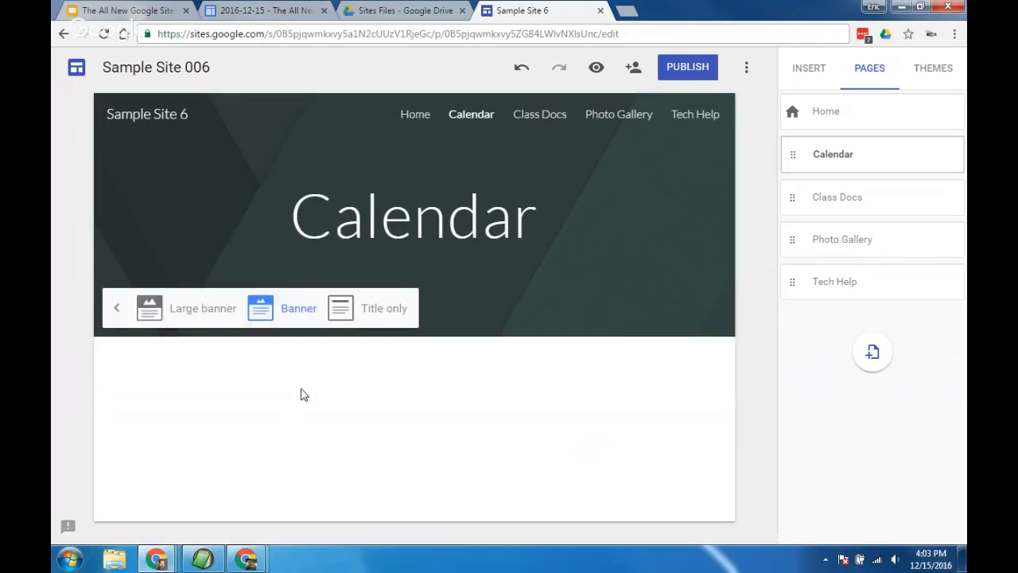
click(116, 307)
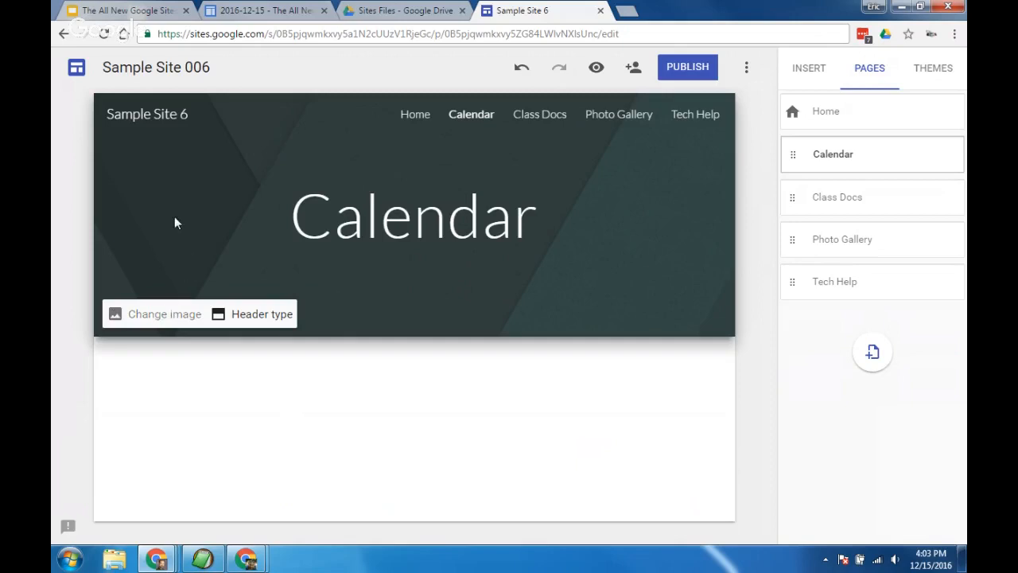
Step: Replace the Calendar page's header image with the close-up photo of a red 30 from an image search for "calendar"
click(182, 314)
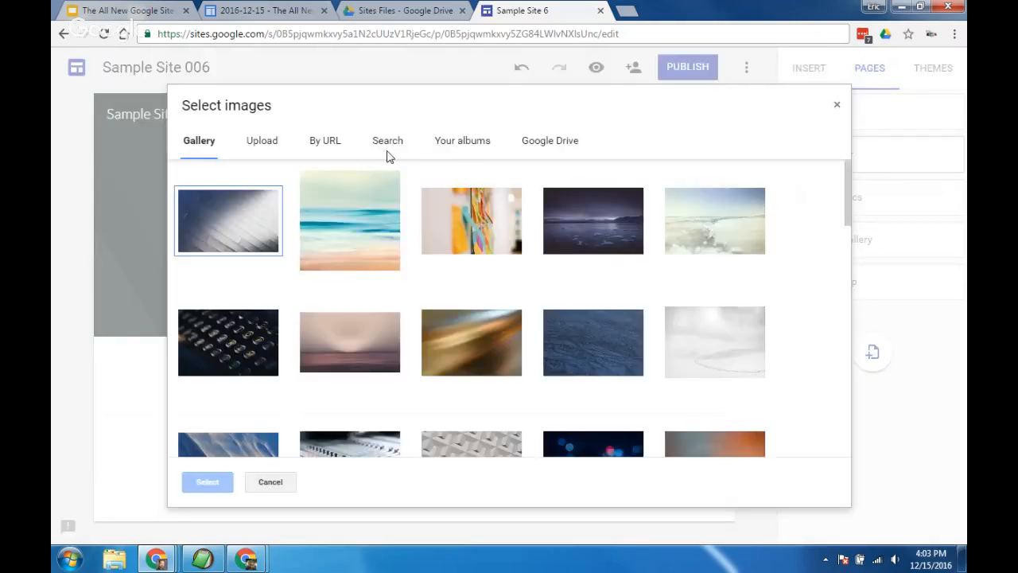
click(389, 151)
text(cale)
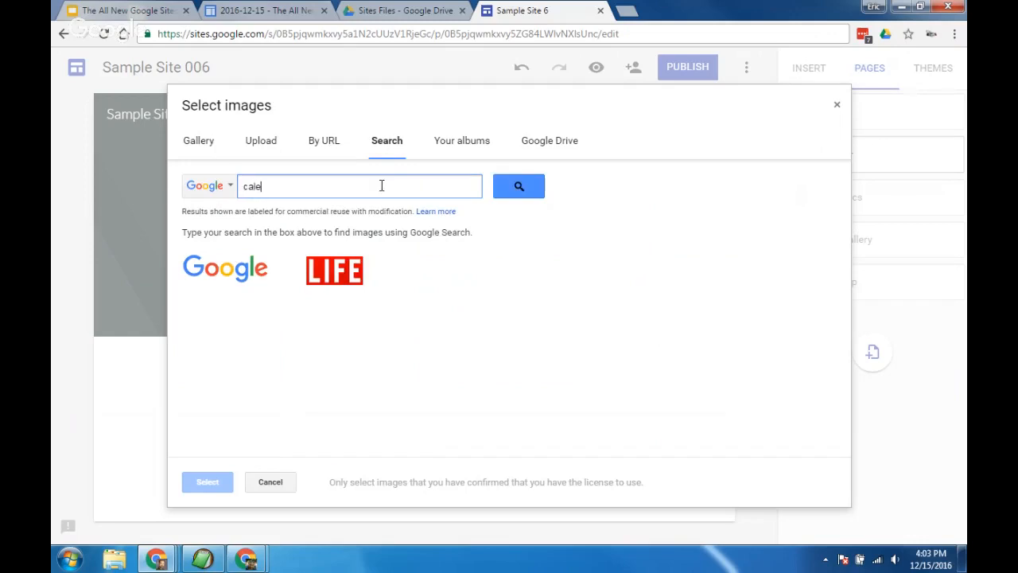
text(ndar)
key(Return)
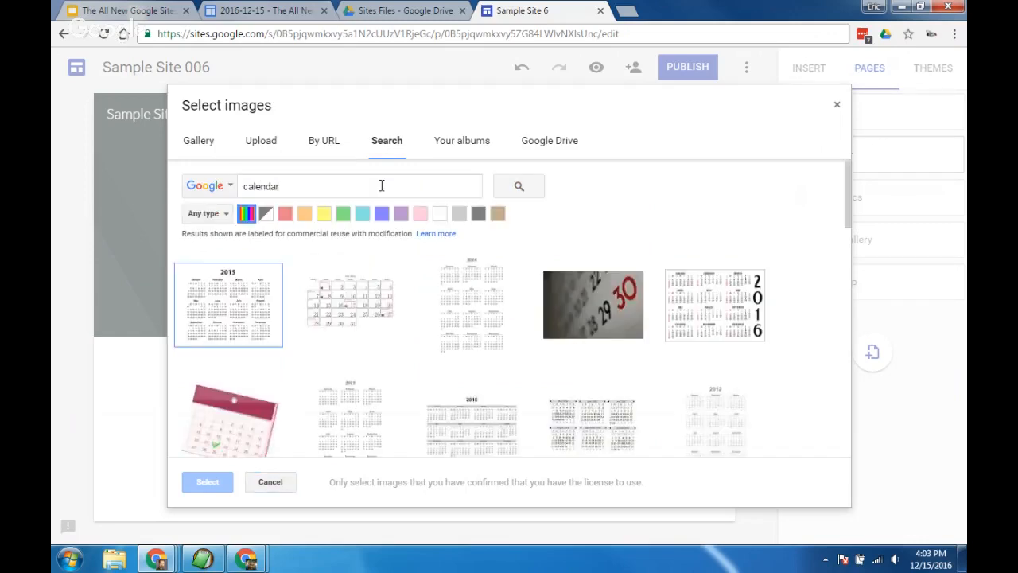
click(592, 304)
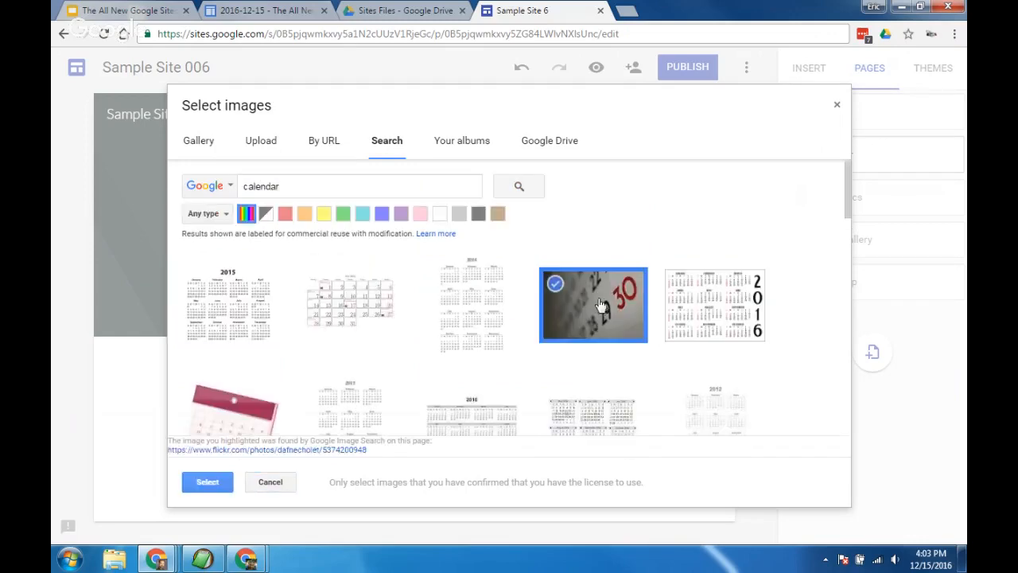
click(207, 481)
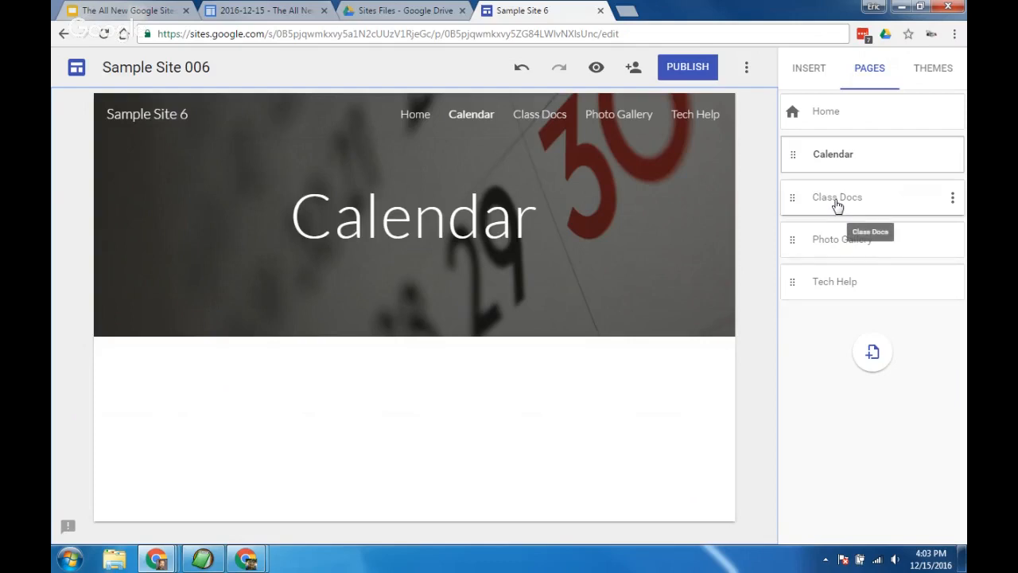
Step: Move the Class Docs page ahead of Calendar in the page order and check both pages in the site navigation
drag(837, 206, 832, 131)
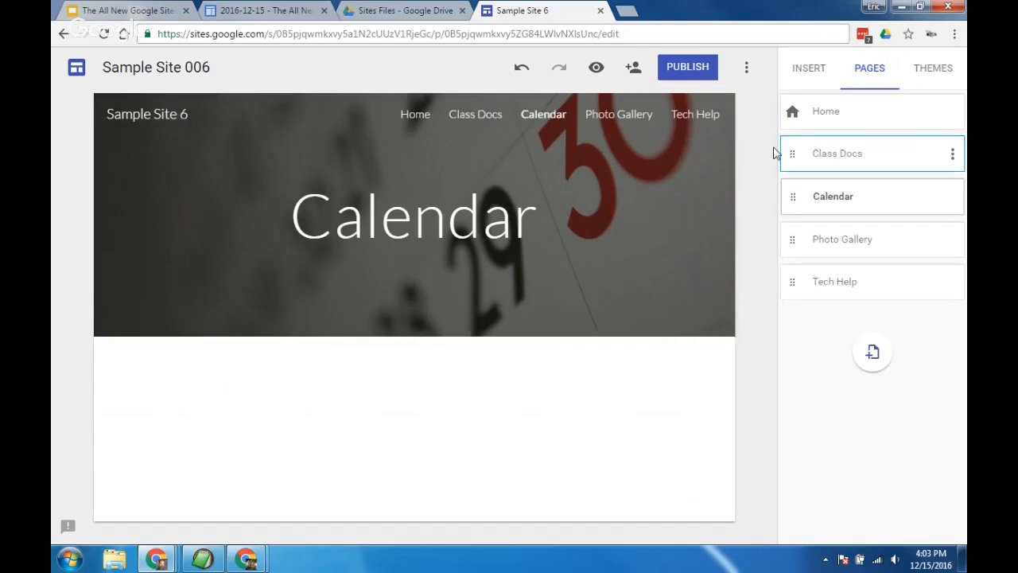
click(478, 120)
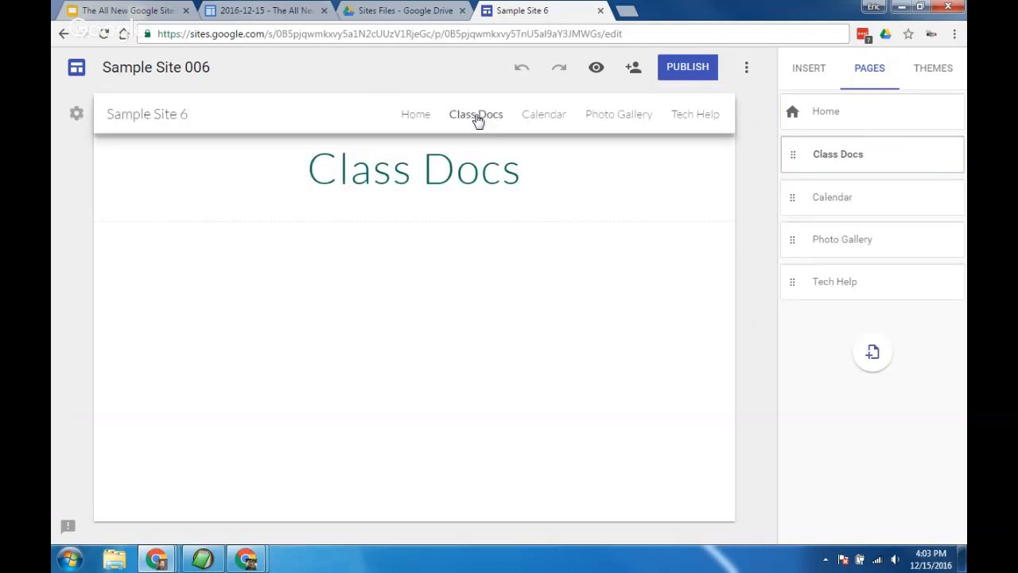
click(545, 123)
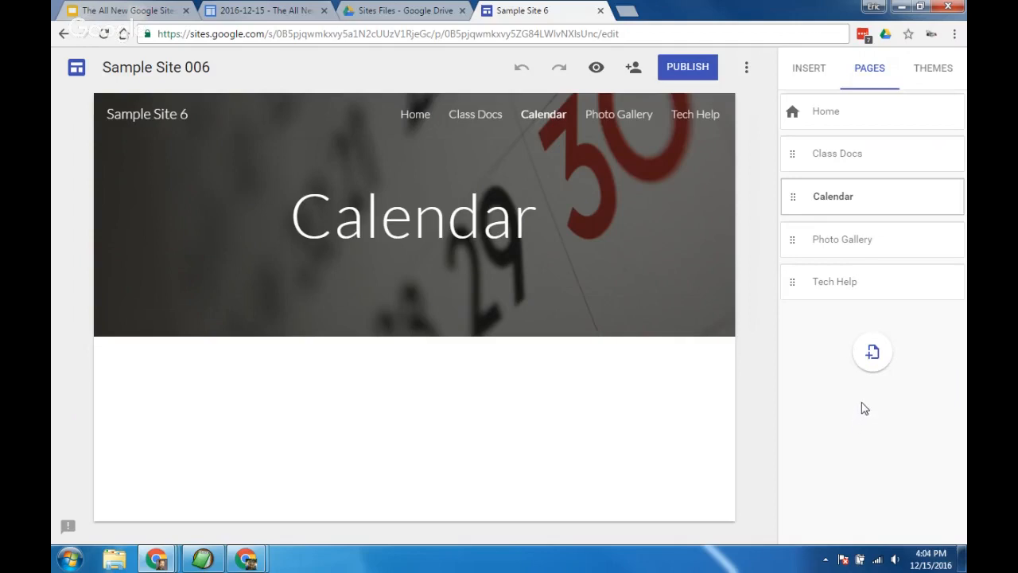
Step: Add a new page named "Google Drawings" to the site
click(873, 352)
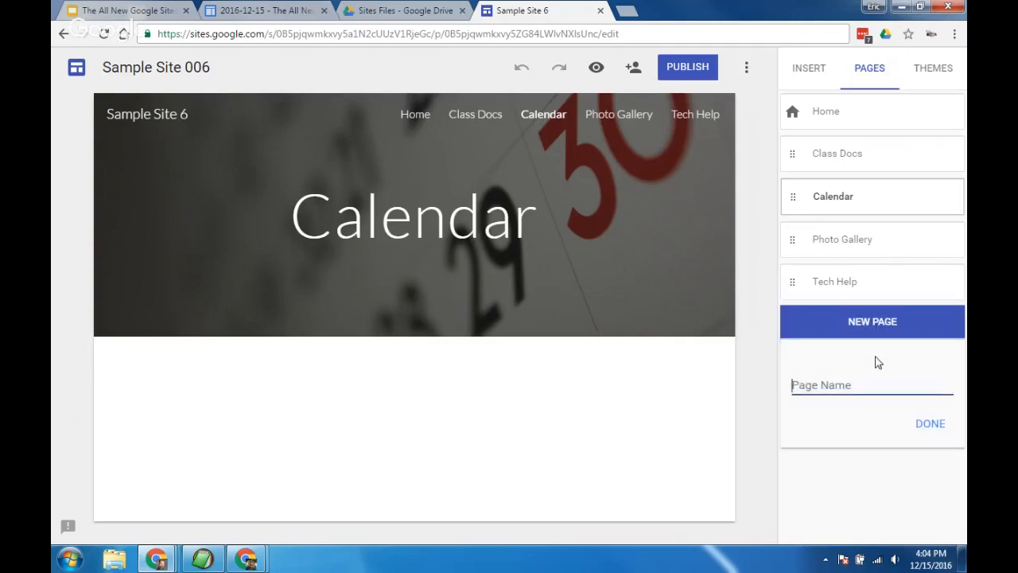
text(Google D)
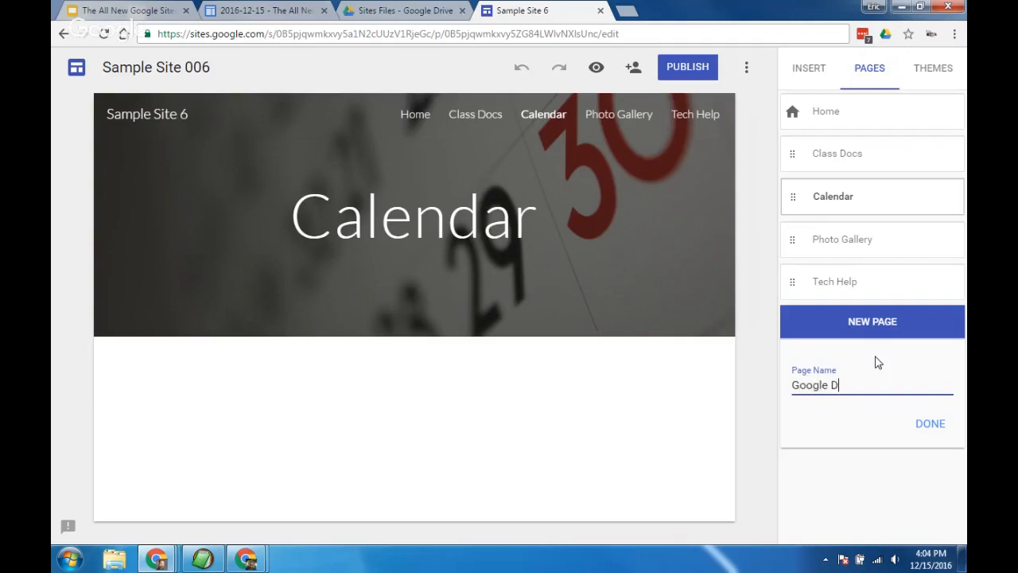
text(rawings)
key(Return)
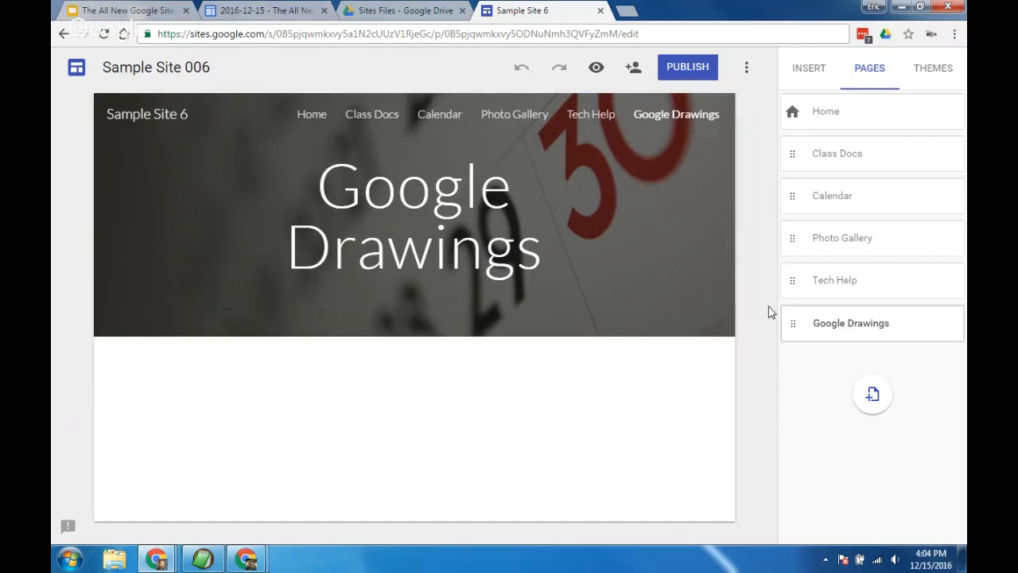
Step: Make the Google Drawings page a subpage of Tech Help and check its submenu from the Photo Gallery page
click(843, 328)
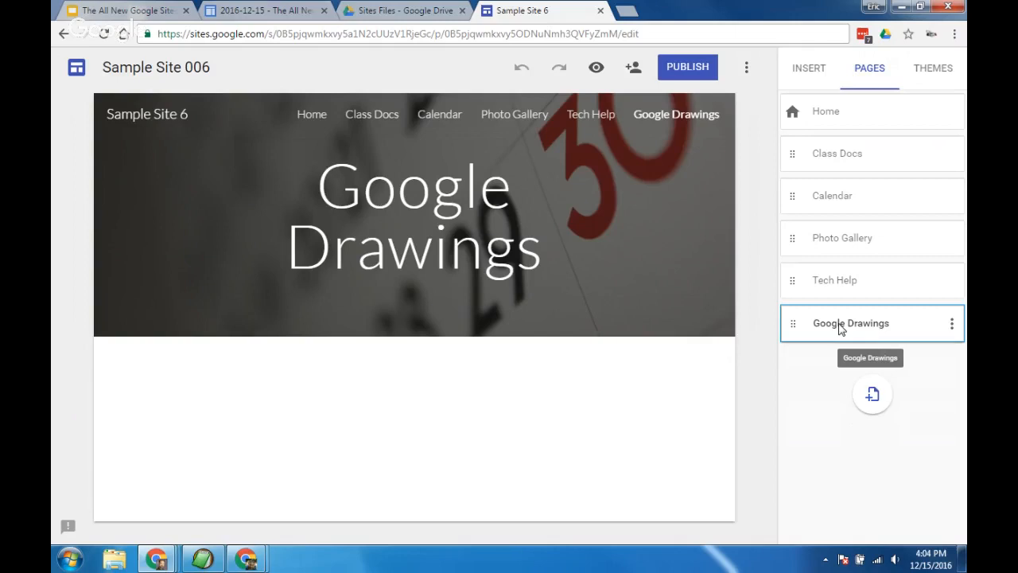
drag(841, 329, 875, 282)
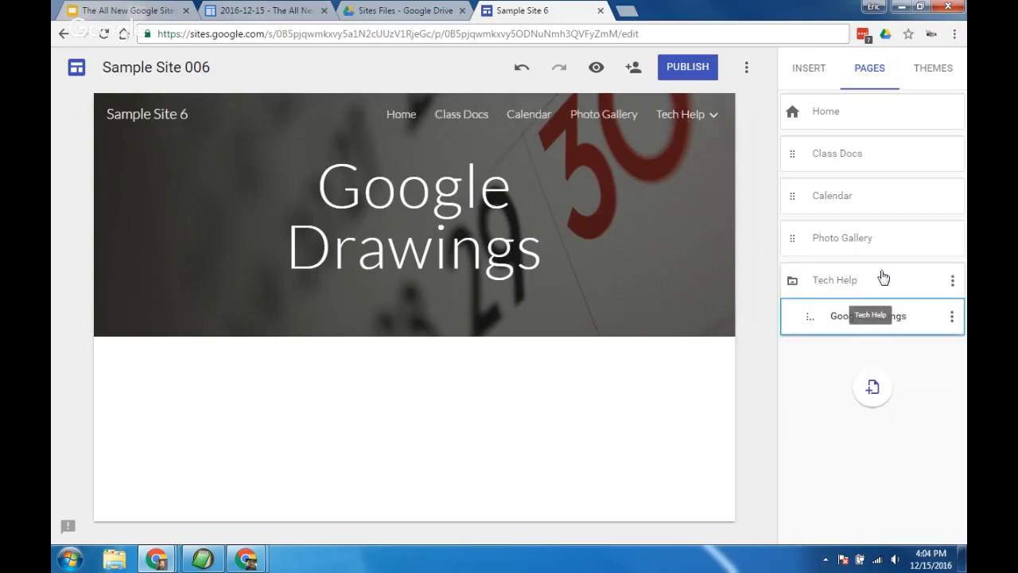
click(582, 116)
mouse_move(684, 115)
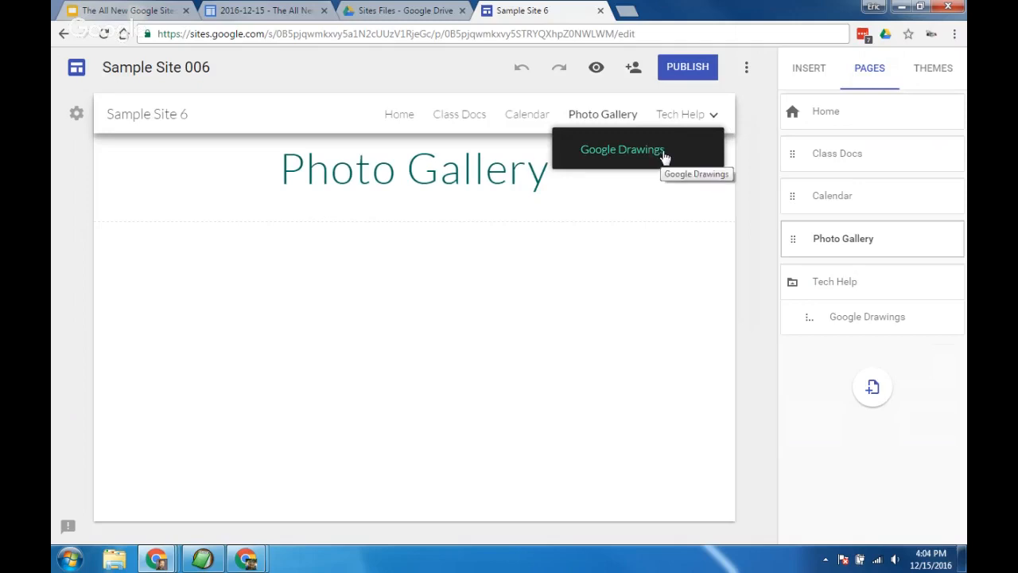
Step: Move the Google Drawings page out to the top level and nest it under Tech Help again
click(879, 318)
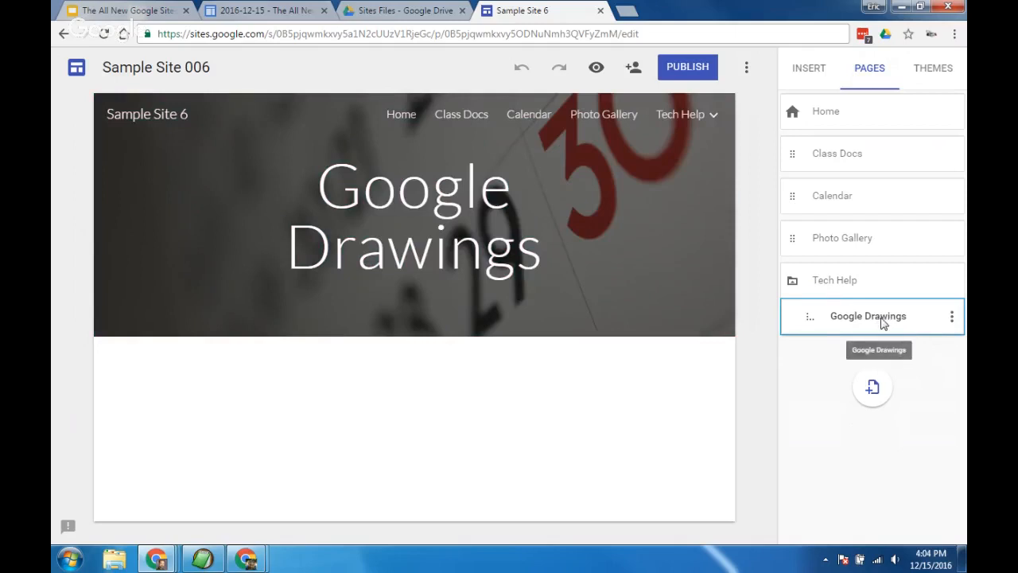
drag(882, 320, 872, 389)
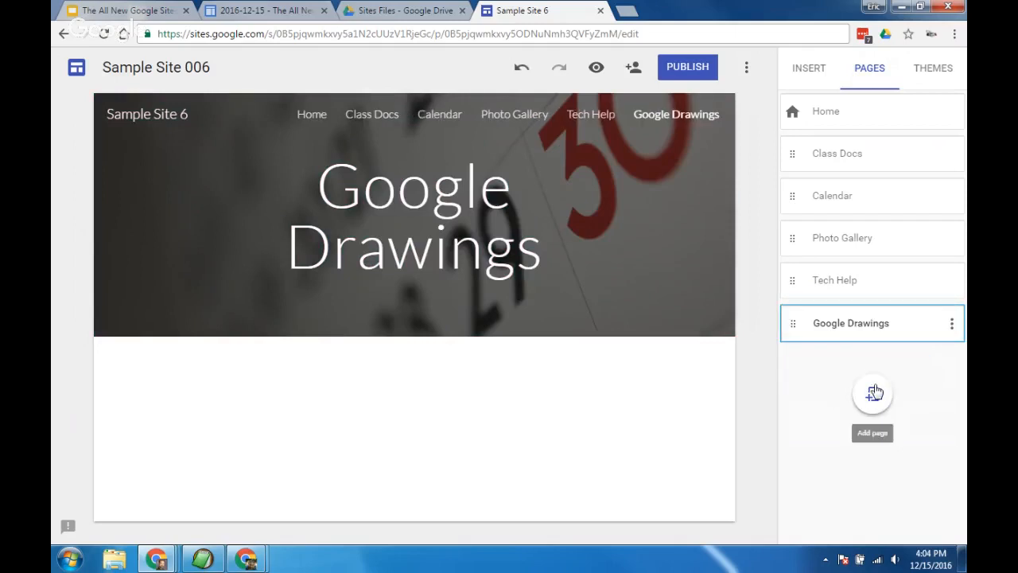
drag(850, 336, 854, 280)
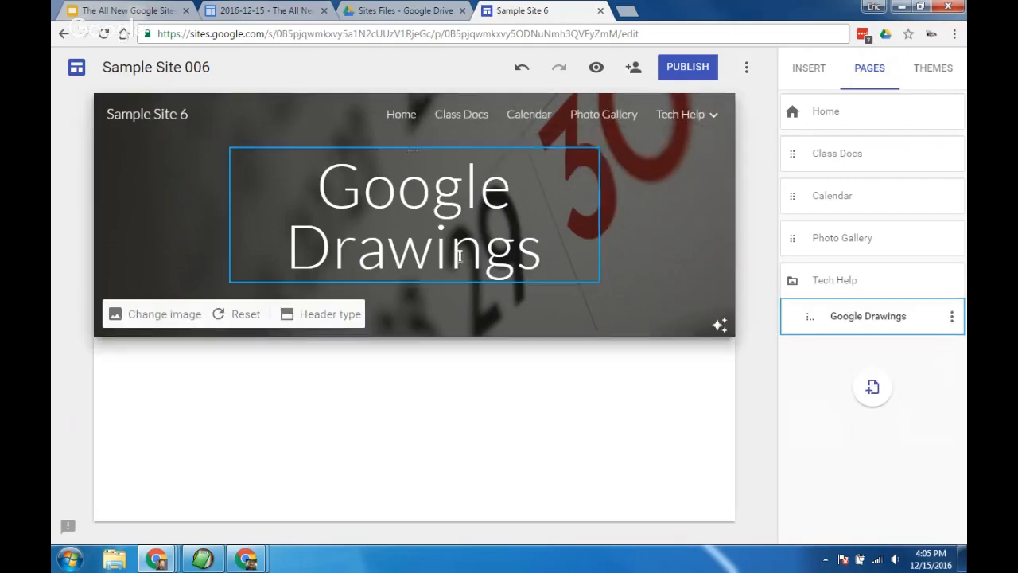
Step: Reset the Google Drawings page's header image to the theme default
click(242, 317)
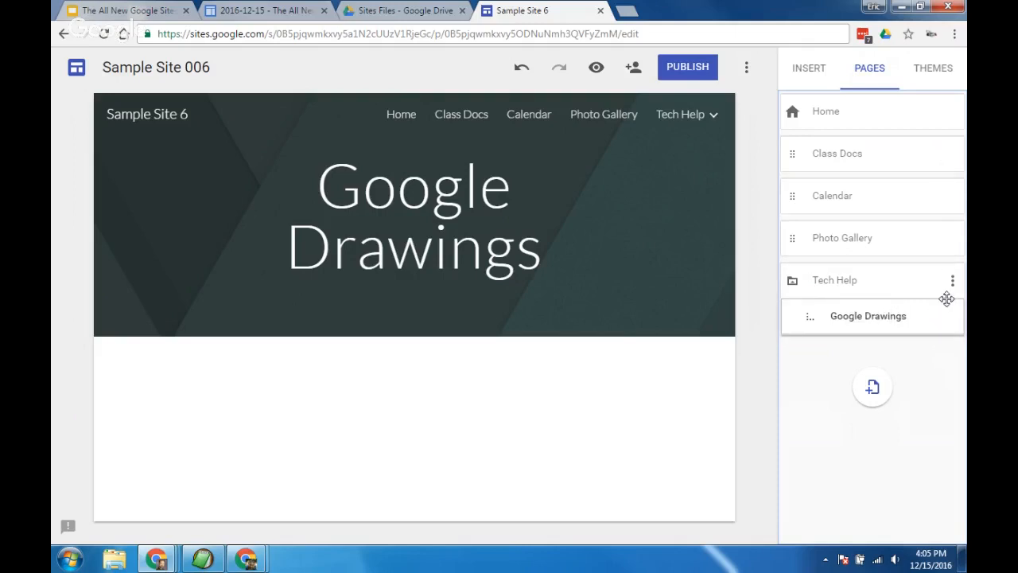
Step: Hide the Calendar page from the site navigation and open that page for editing
click(954, 198)
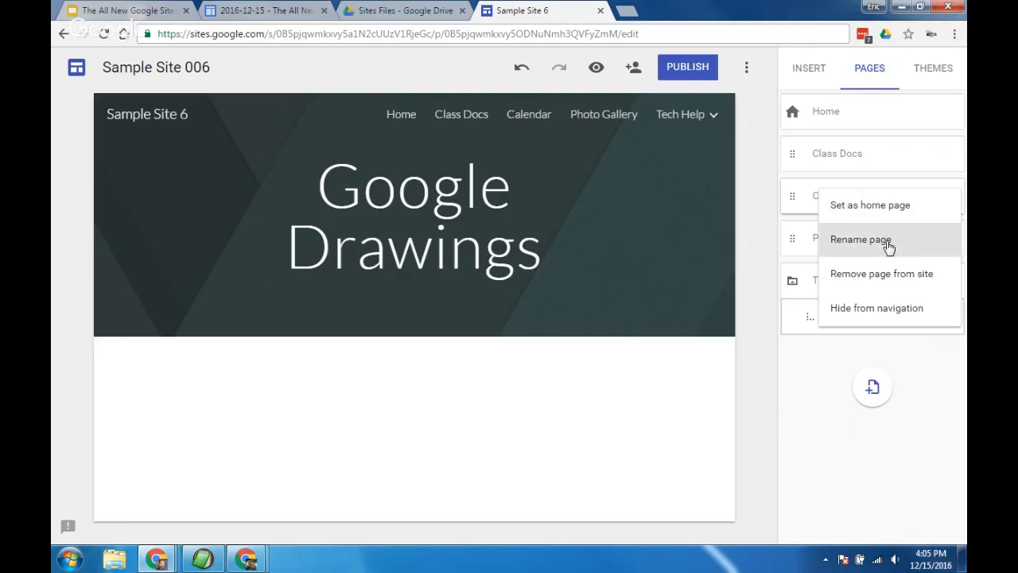
click(890, 315)
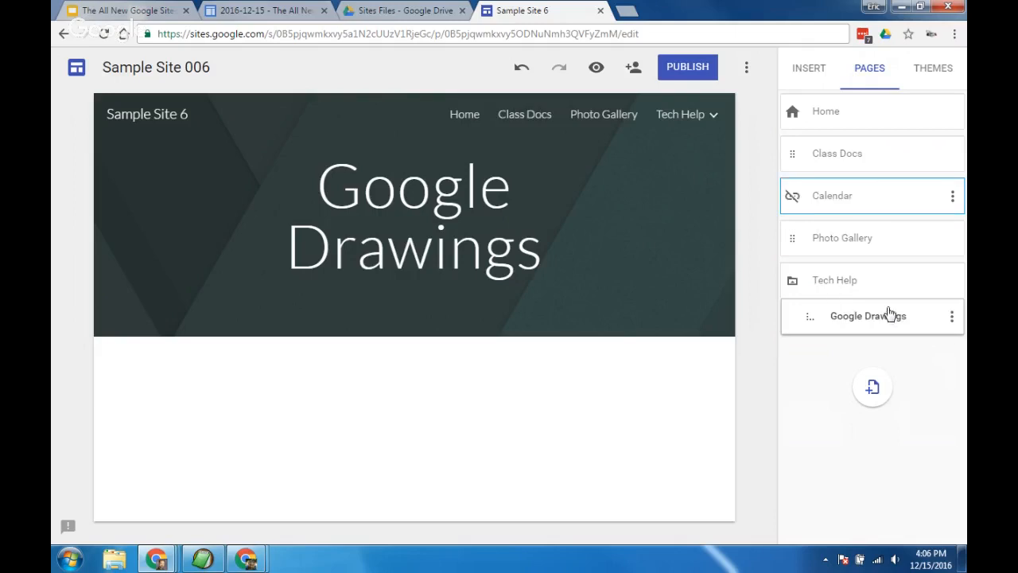
click(863, 204)
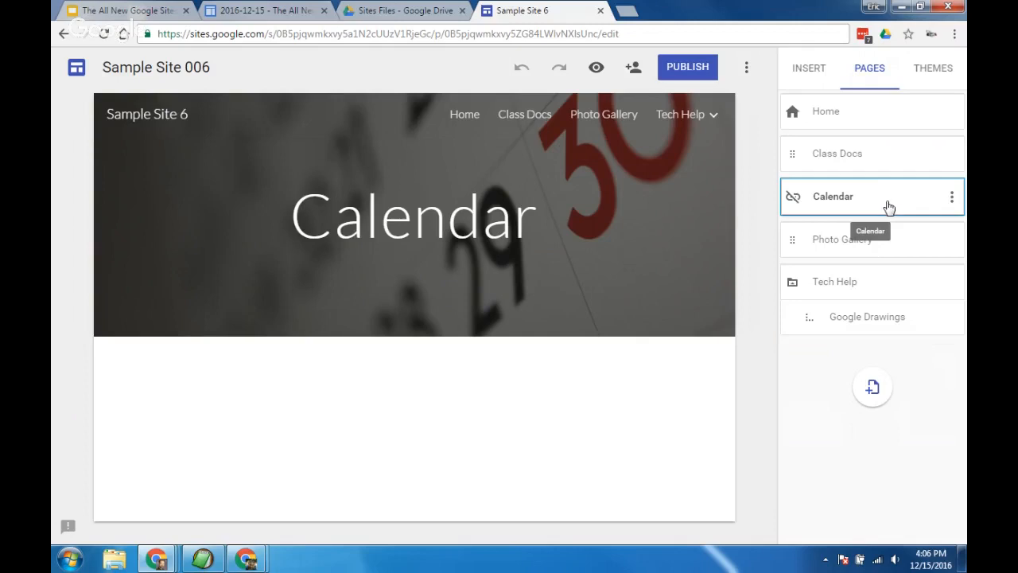
Step: Show the hidden Calendar page in the site navigation again
click(953, 199)
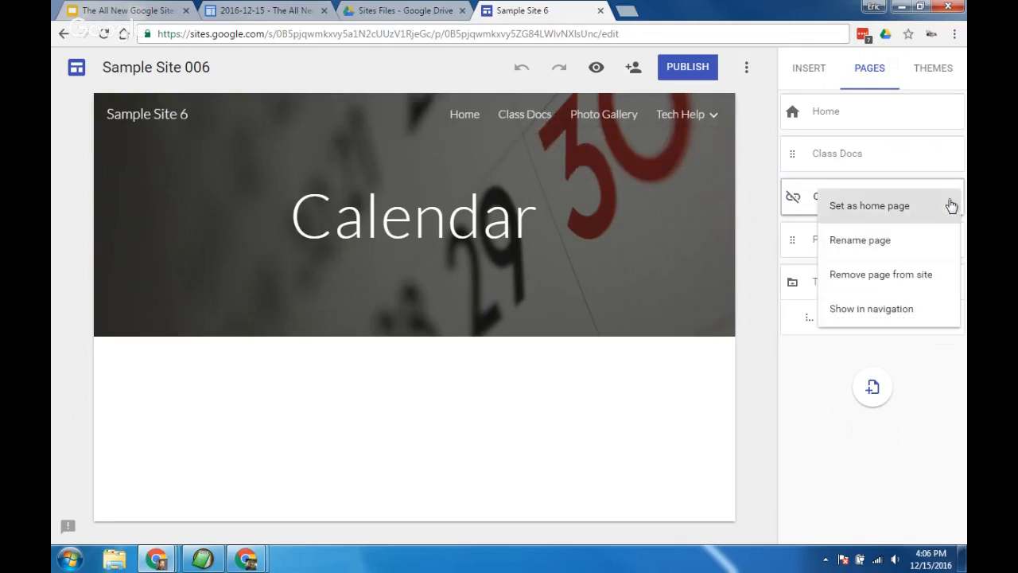
click(890, 312)
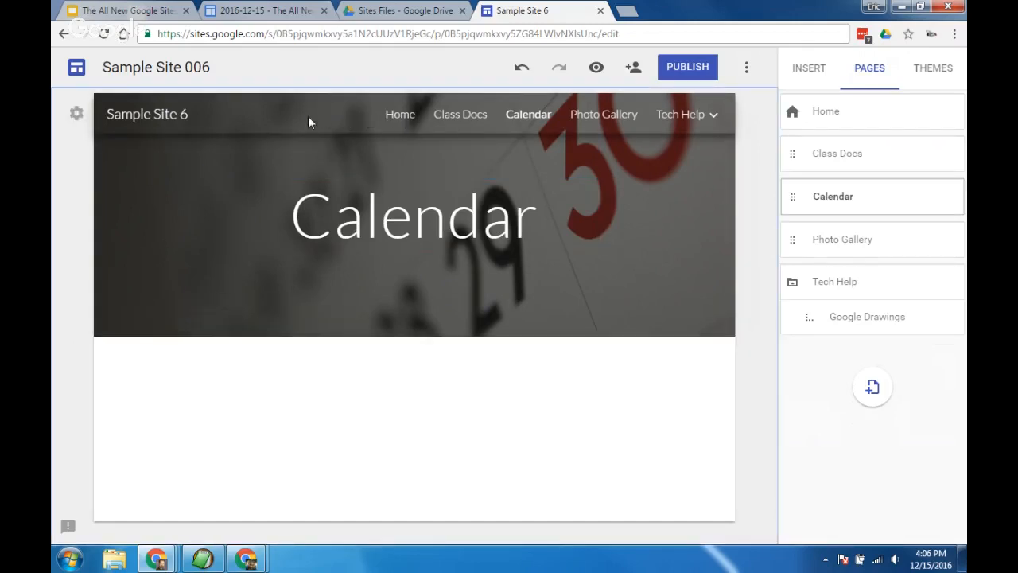
Step: Switch the site to side navigation and check how the Tech Help subpage expands and collapses in its menu
click(78, 115)
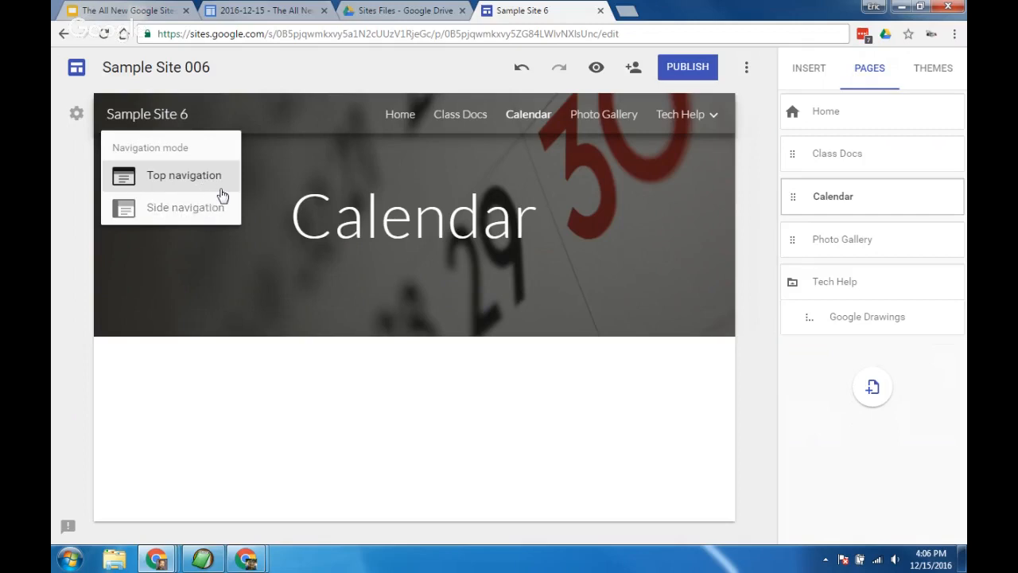
click(177, 208)
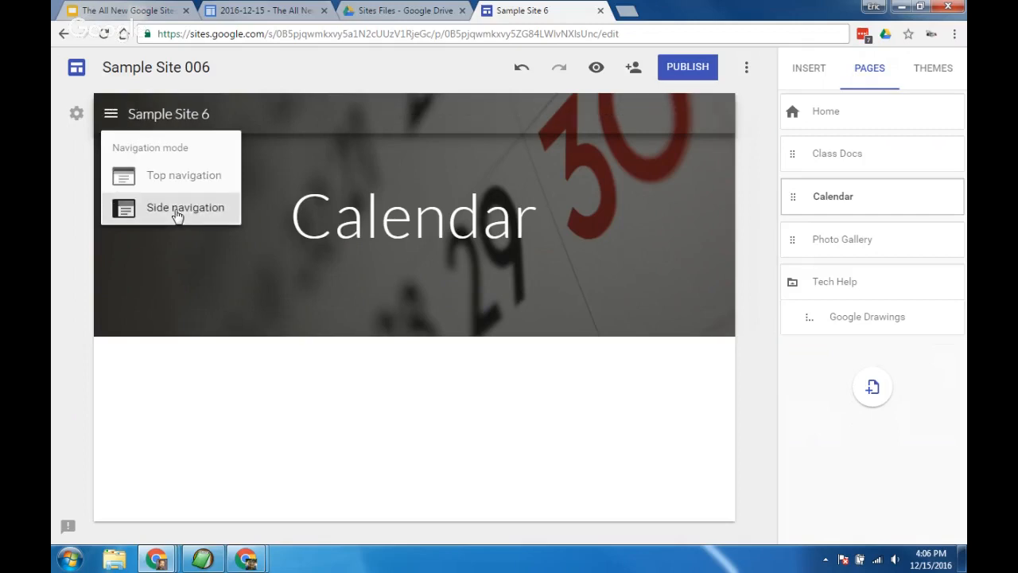
click(316, 126)
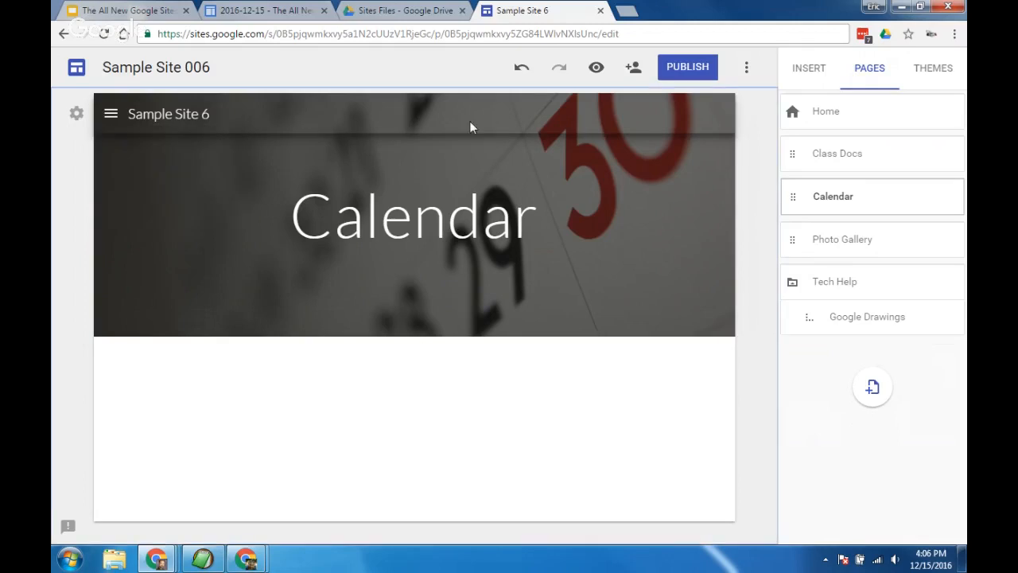
click(112, 114)
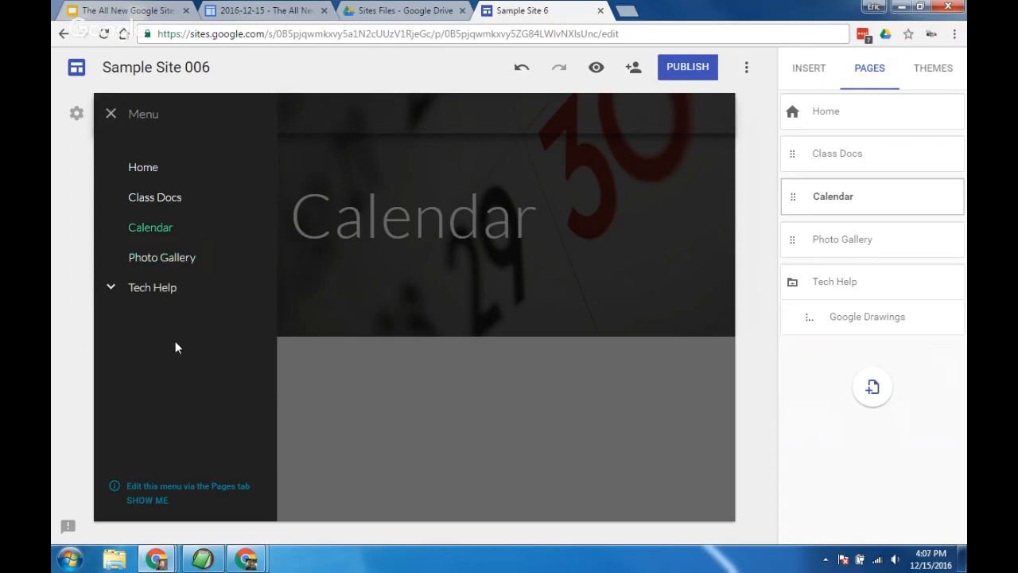
click(112, 291)
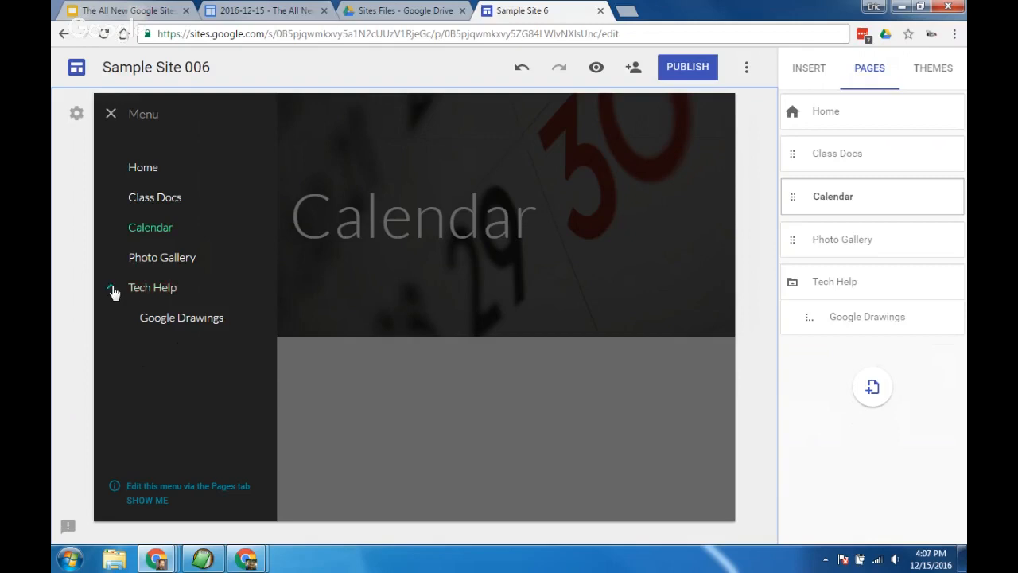
click(112, 290)
click(111, 116)
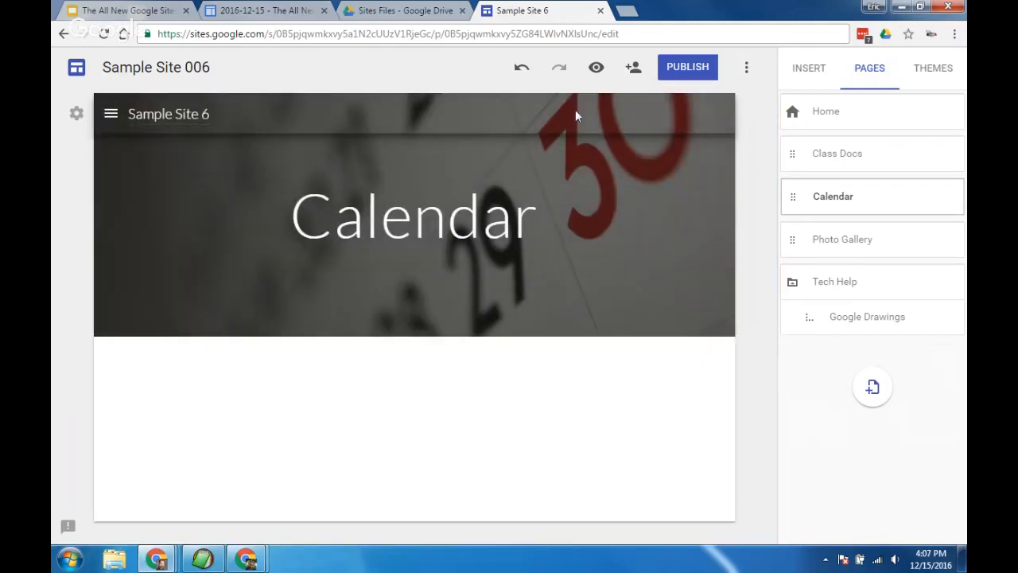
Step: Set the site's navigation mode back to top navigation
click(76, 114)
click(170, 181)
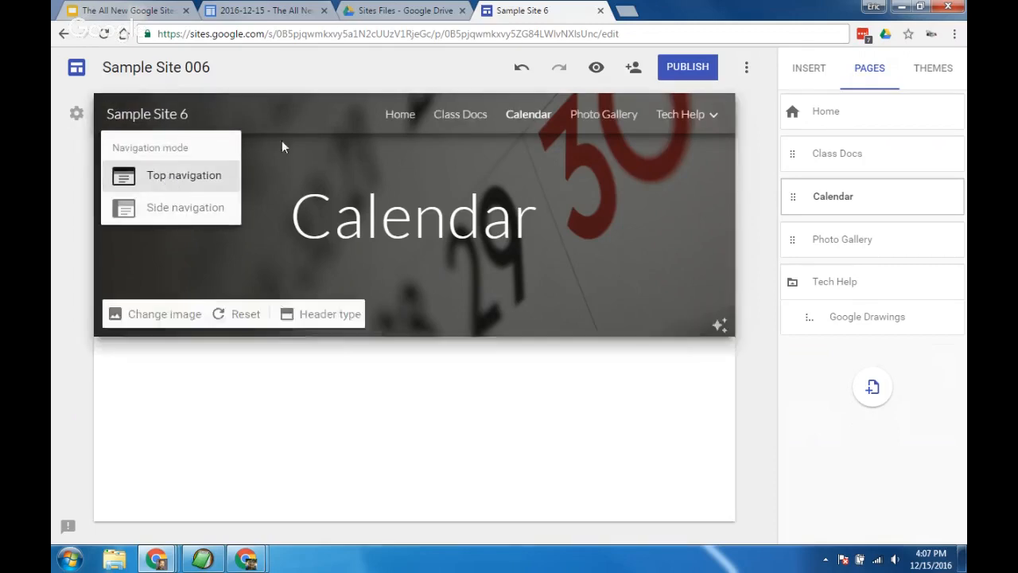
click(668, 116)
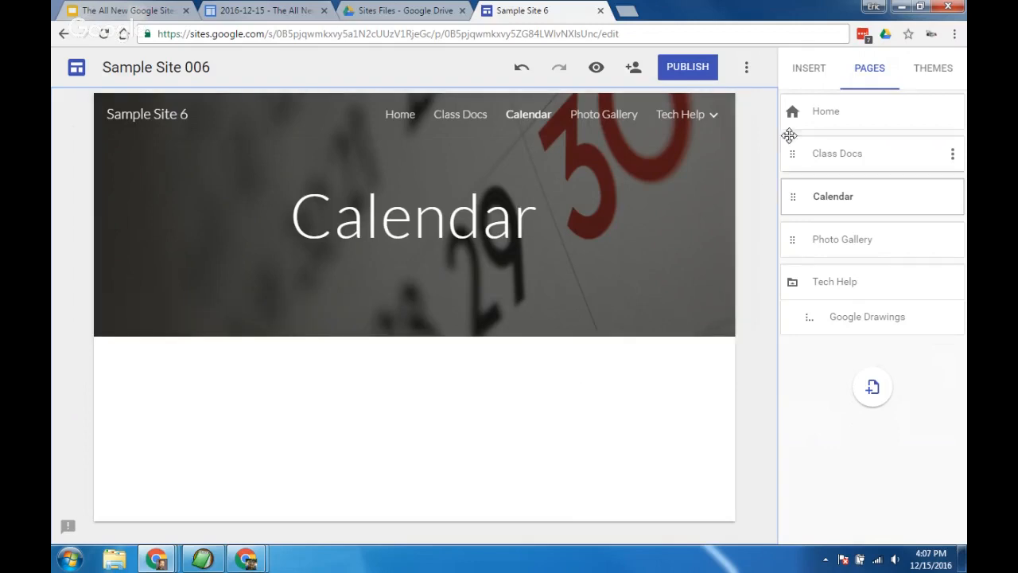
Step: Start embedding a Google calendar on the Calendar page and look through the available calendars for one to insert
click(811, 70)
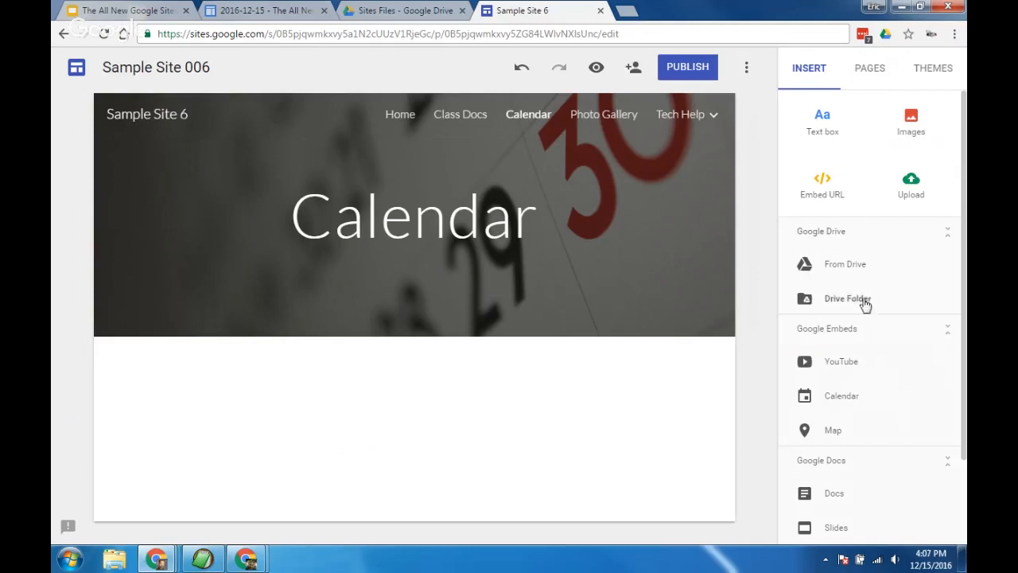
click(844, 401)
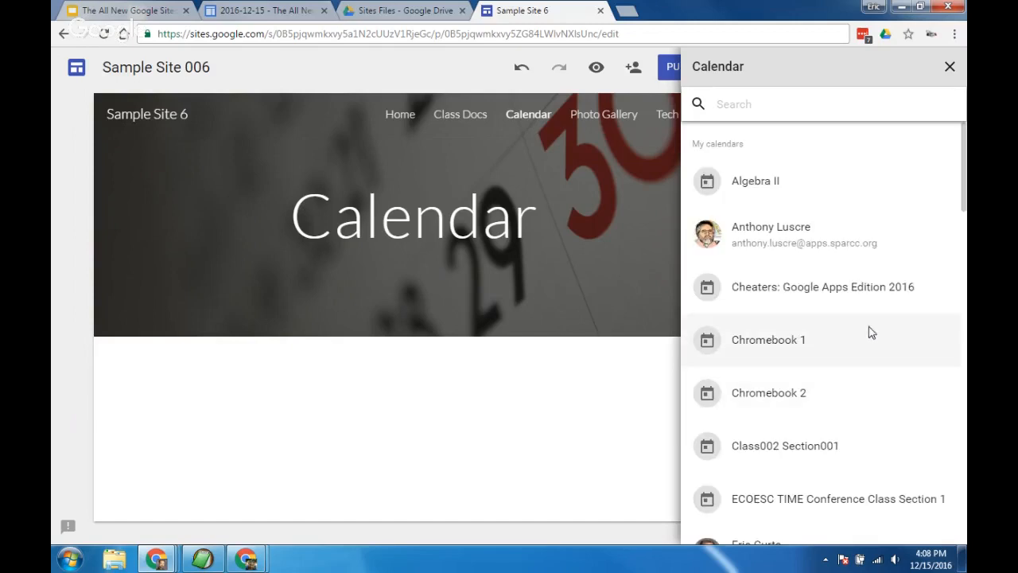
scroll(868, 294, down, 2)
scroll(869, 298, down, 4)
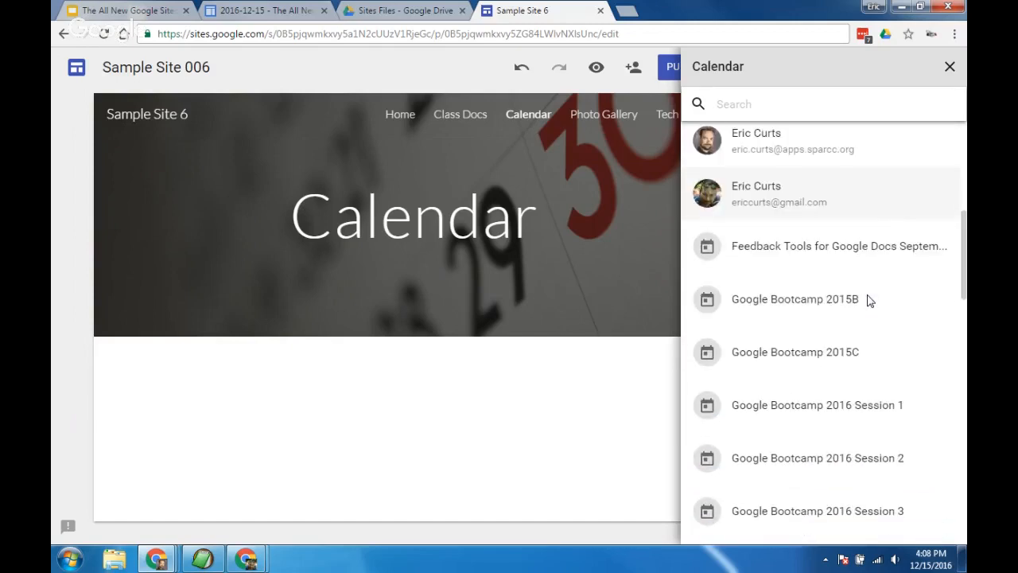
scroll(869, 303, down, 10)
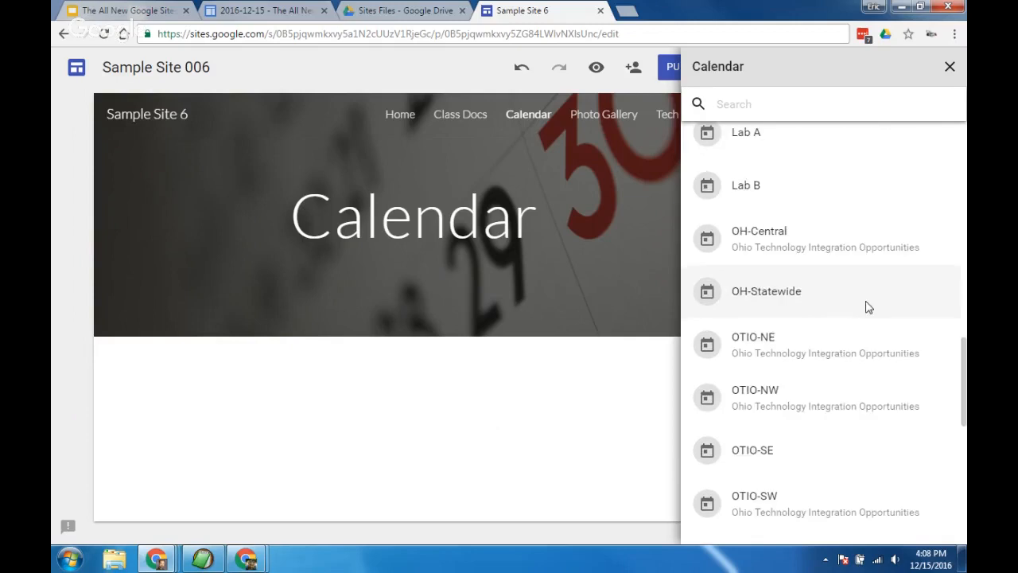
scroll(869, 308, down, 3)
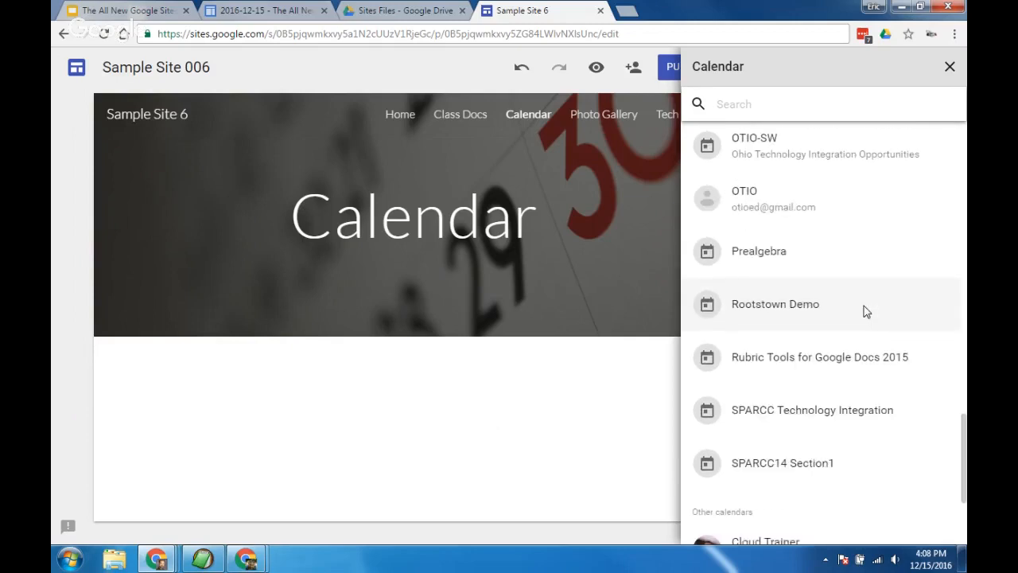
scroll(867, 311, down, 1)
scroll(867, 311, up, 6)
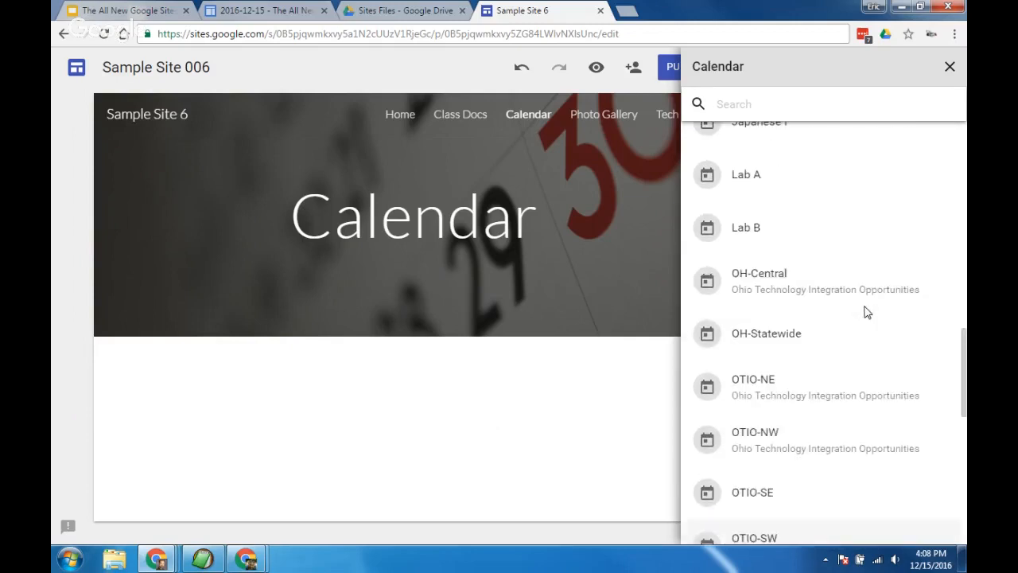
Step: Insert the Algebra II calendar into the Calendar page
scroll(867, 313, up, 6)
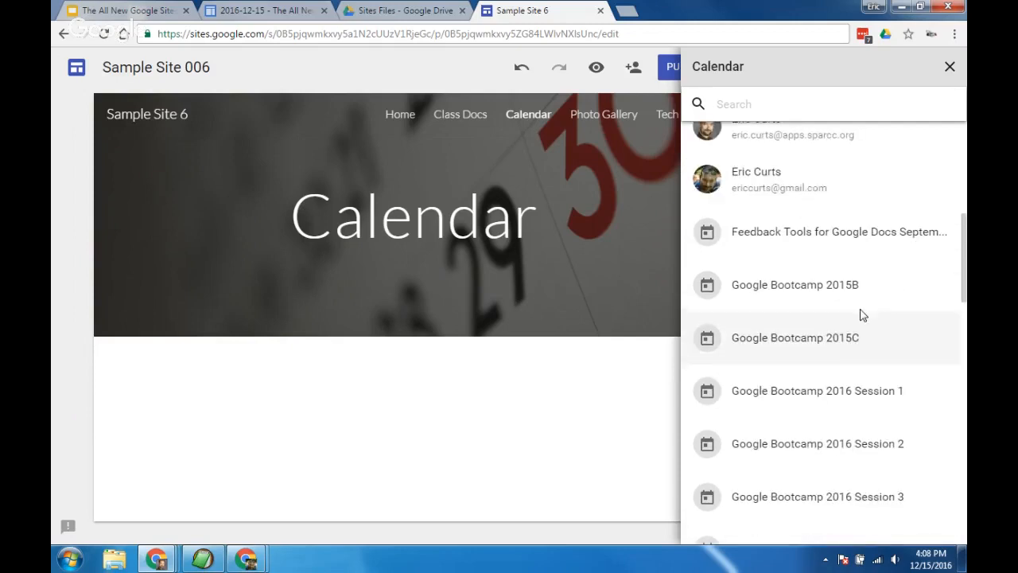
scroll(859, 315, up, 5)
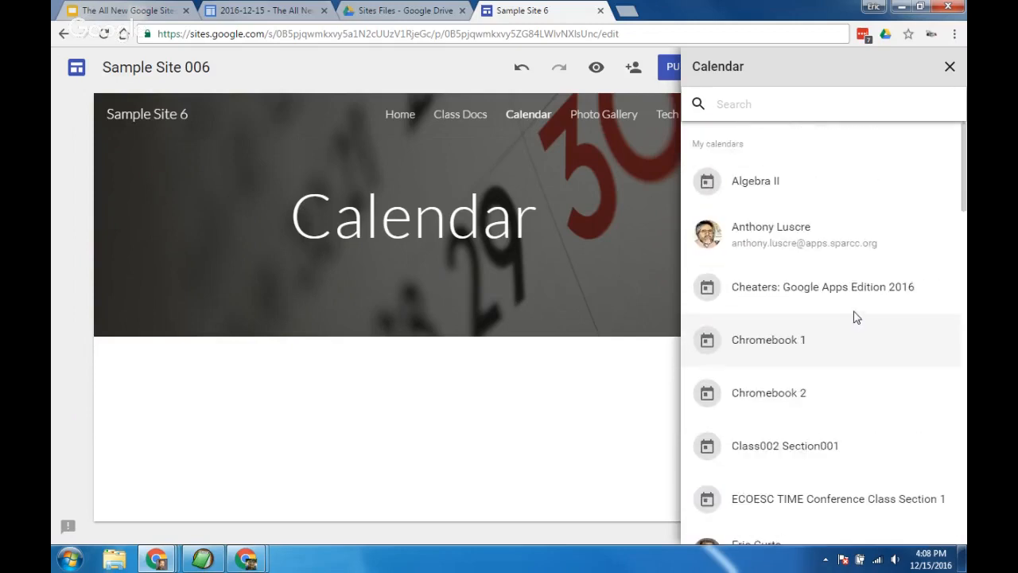
click(768, 185)
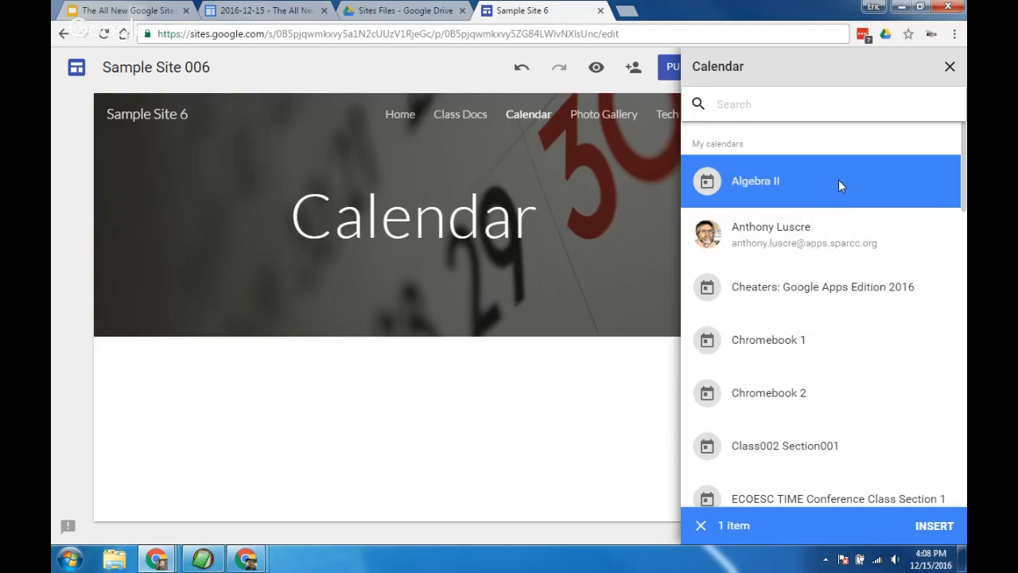
click(934, 525)
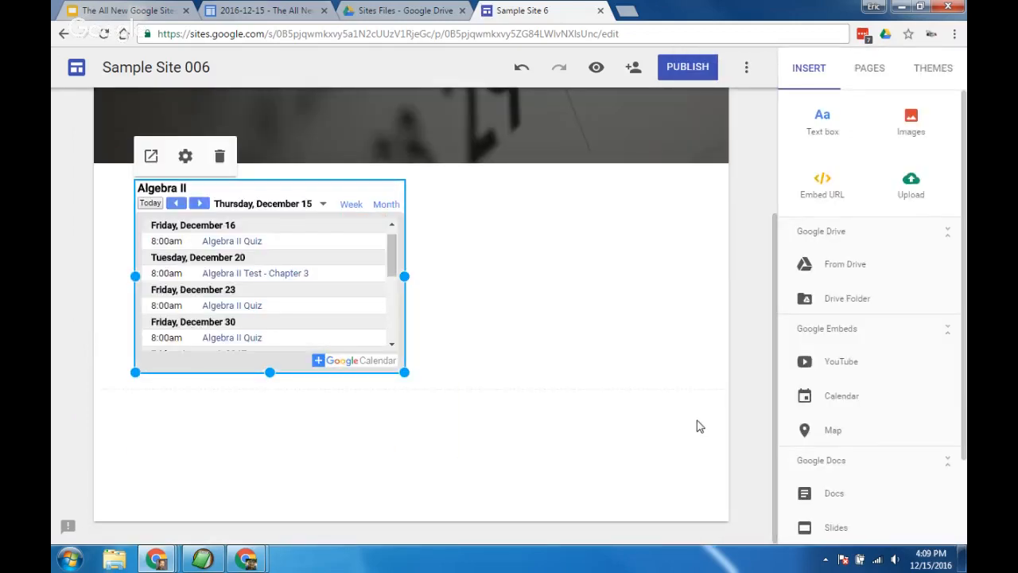
Step: Enlarge the embedded Algebra II calendar to span nearly the full page width and make it taller
scroll(697, 428, up, 2)
scroll(697, 427, down, 2)
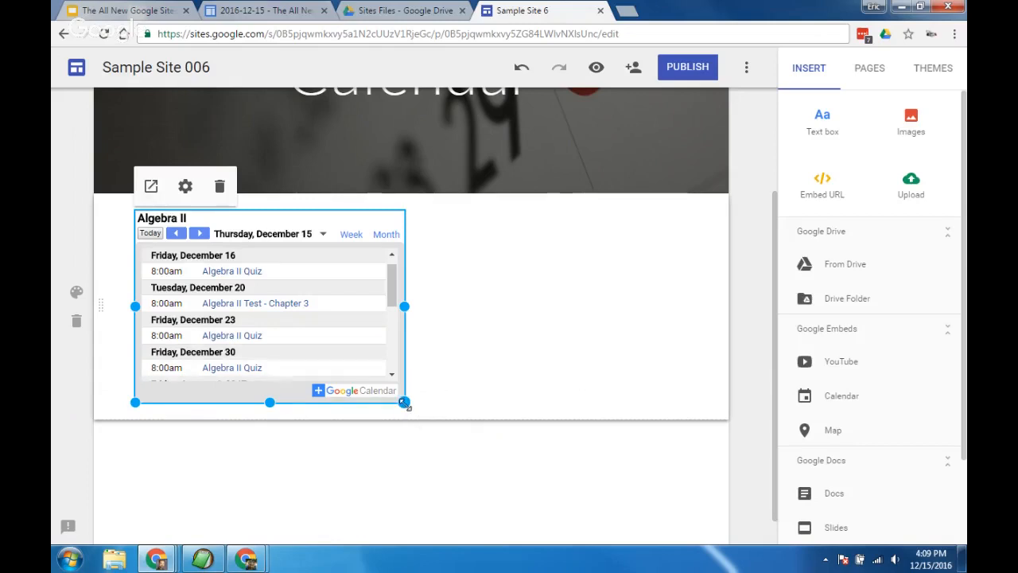
drag(405, 403, 695, 518)
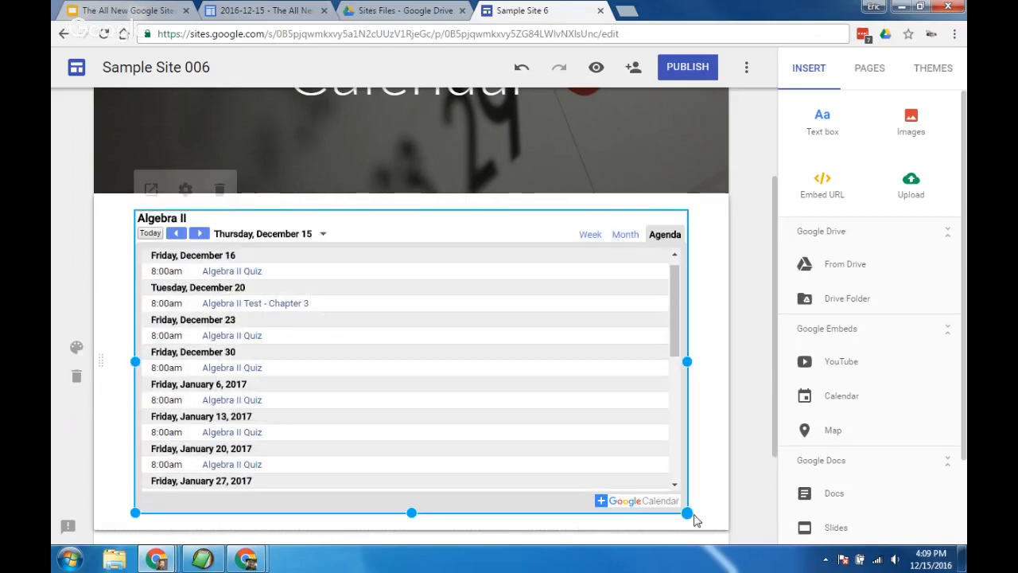
scroll(414, 436, down, 1)
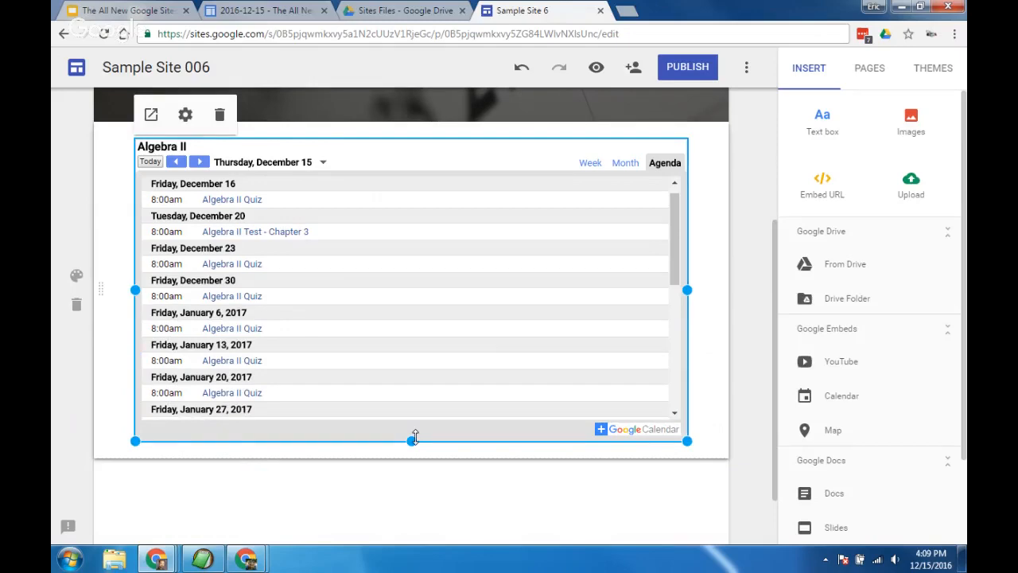
drag(414, 436, 412, 497)
scroll(422, 450, up, 2)
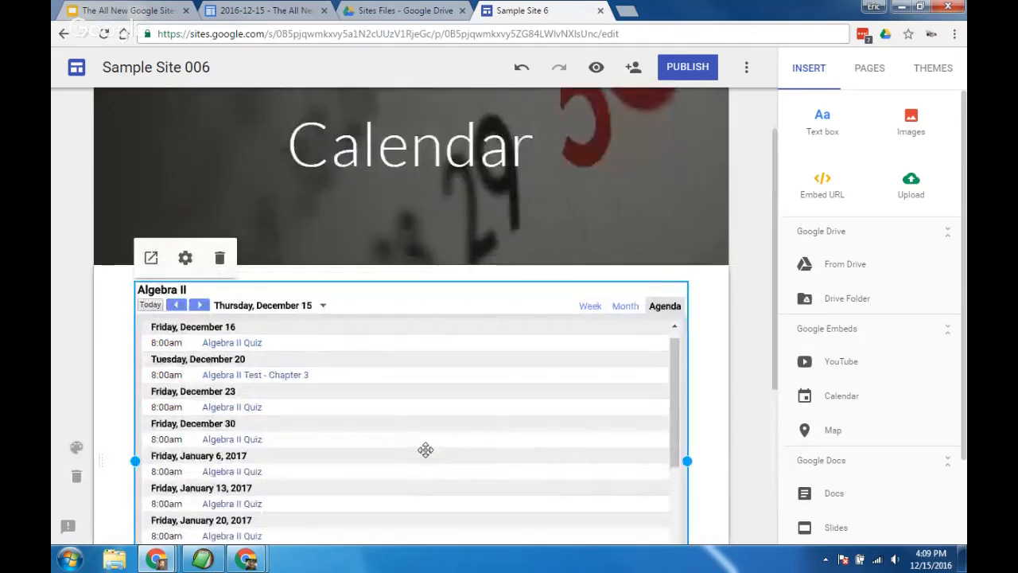
click(753, 405)
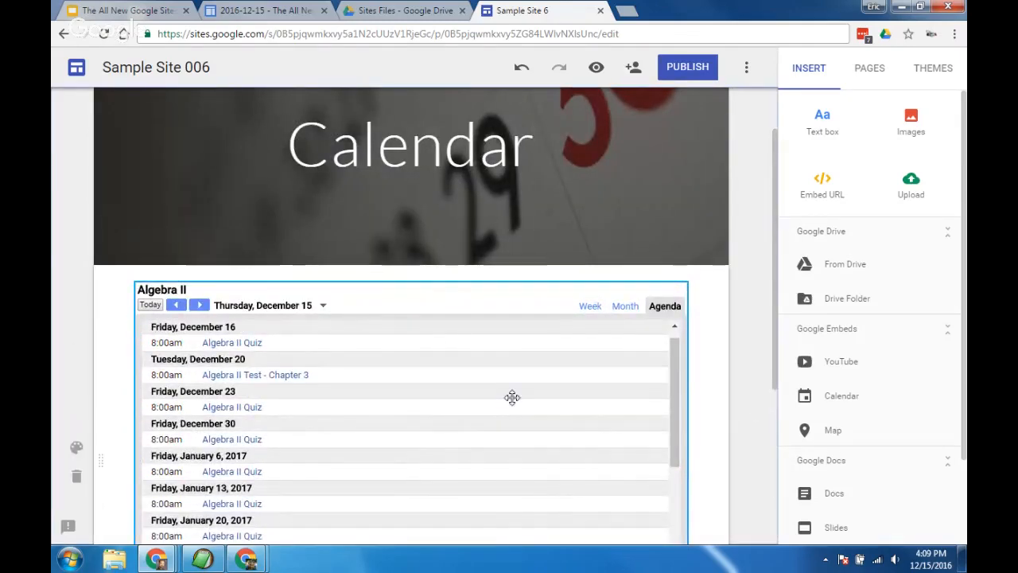
scroll(512, 397, down, 2)
scroll(355, 361, up, 2)
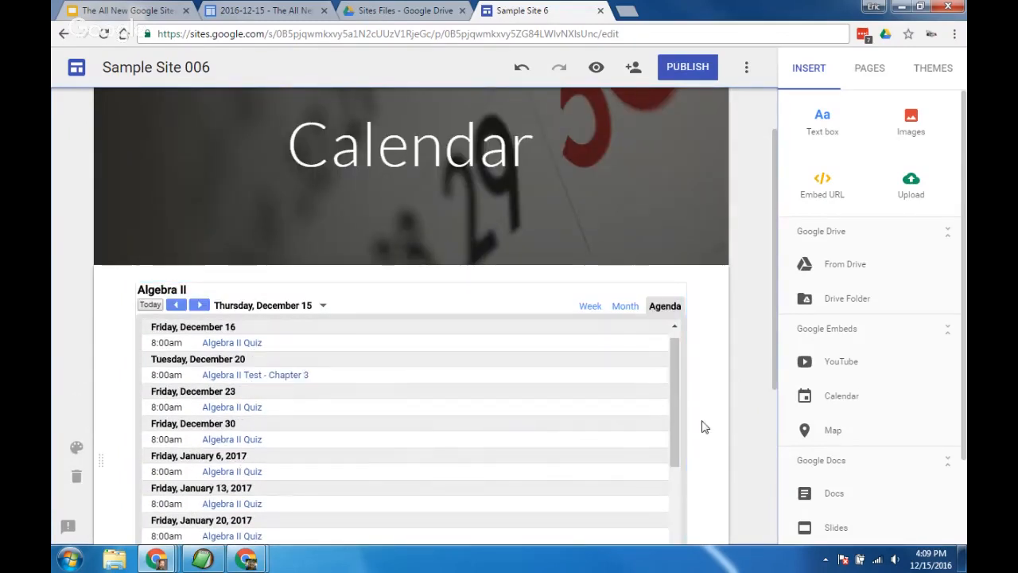
scroll(711, 426, down, 1)
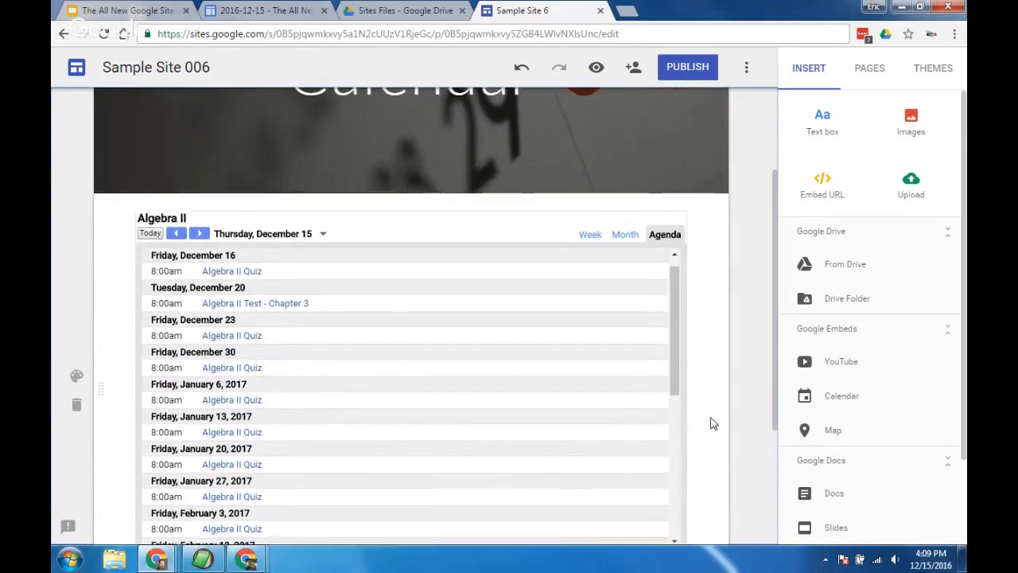
Step: Set the embedded Algebra II calendar's view mode to Month, trying Week first
click(379, 369)
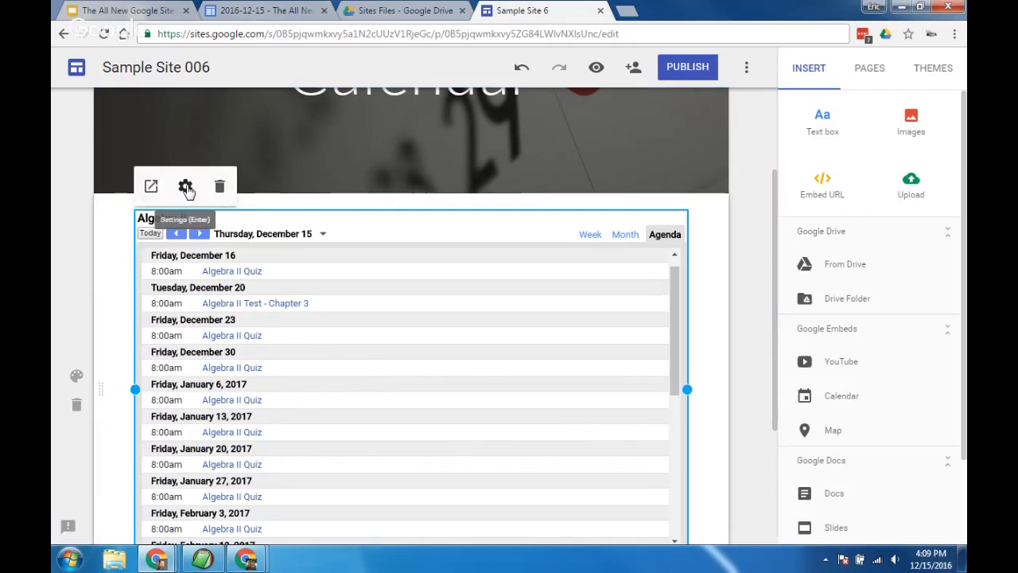
click(185, 191)
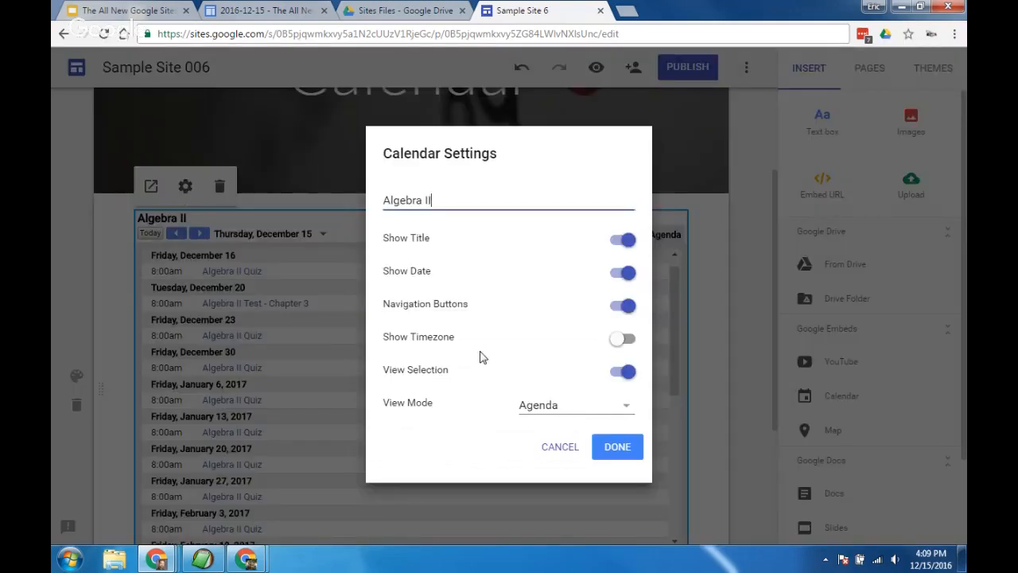
click(595, 408)
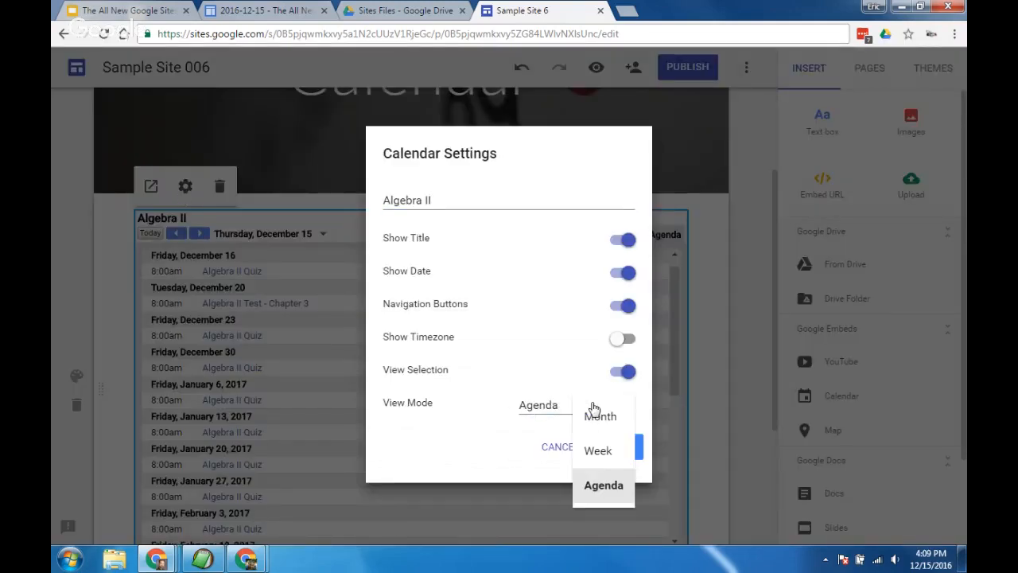
click(623, 460)
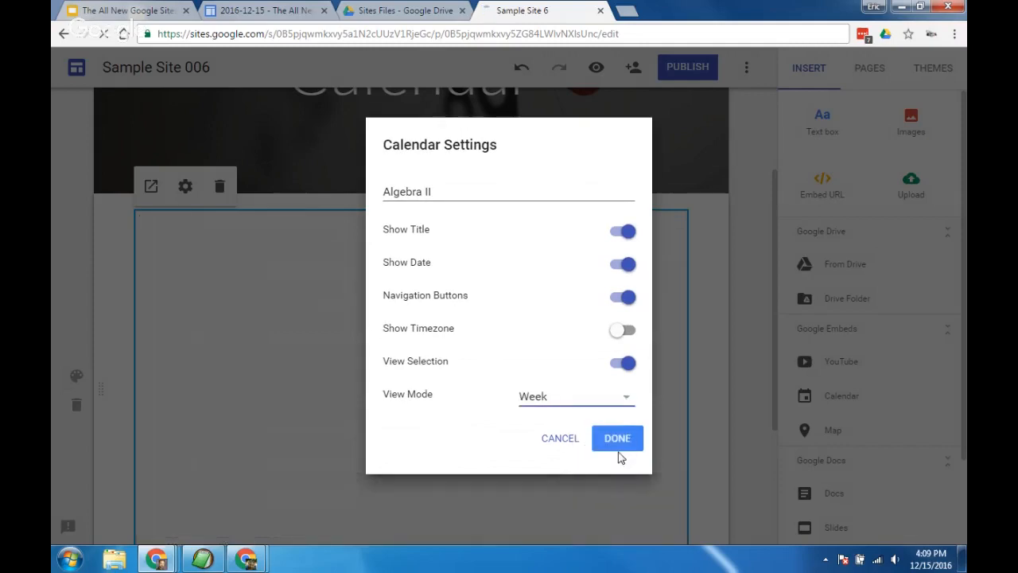
click(600, 402)
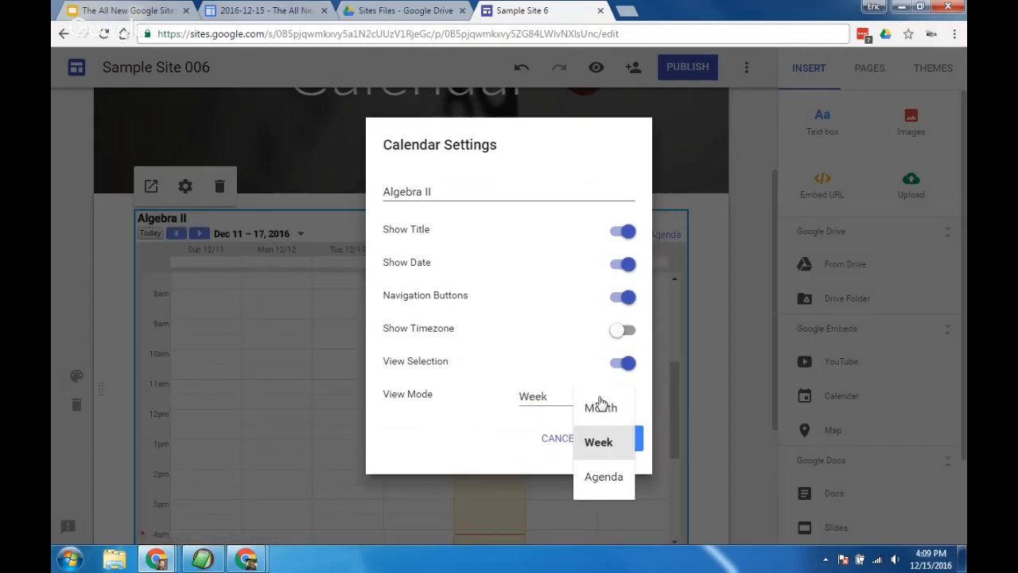
click(613, 409)
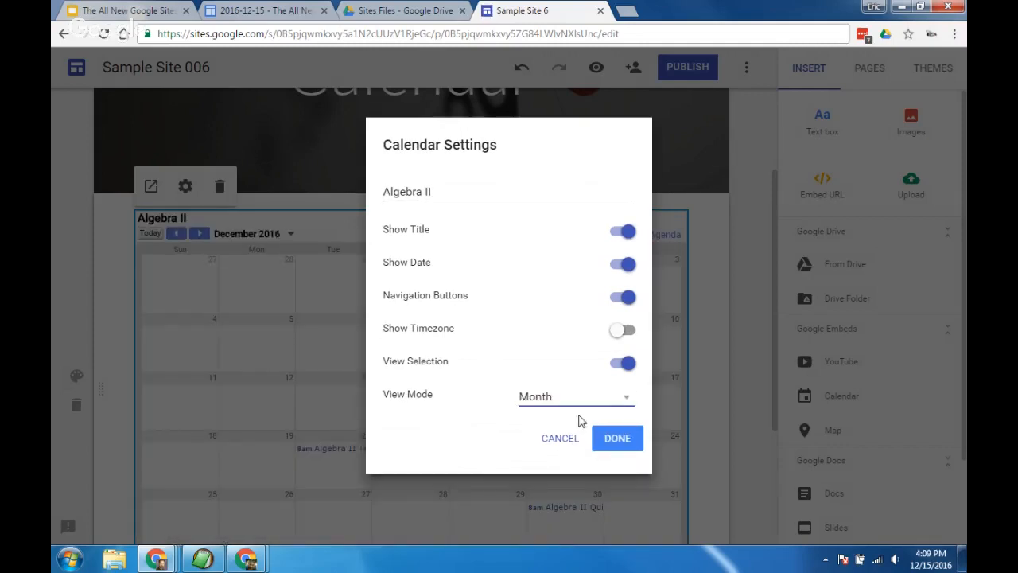
click(624, 442)
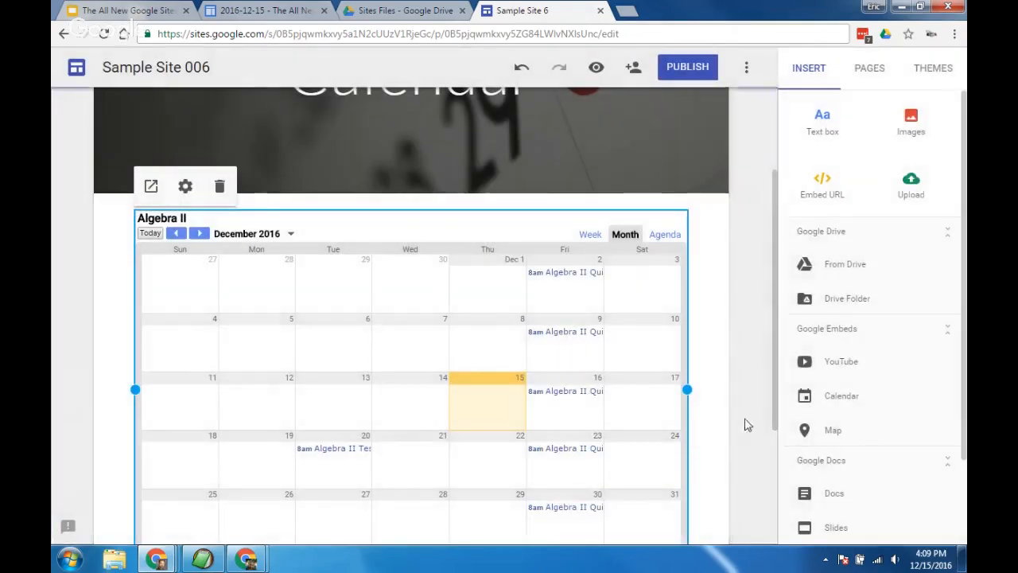
click(748, 426)
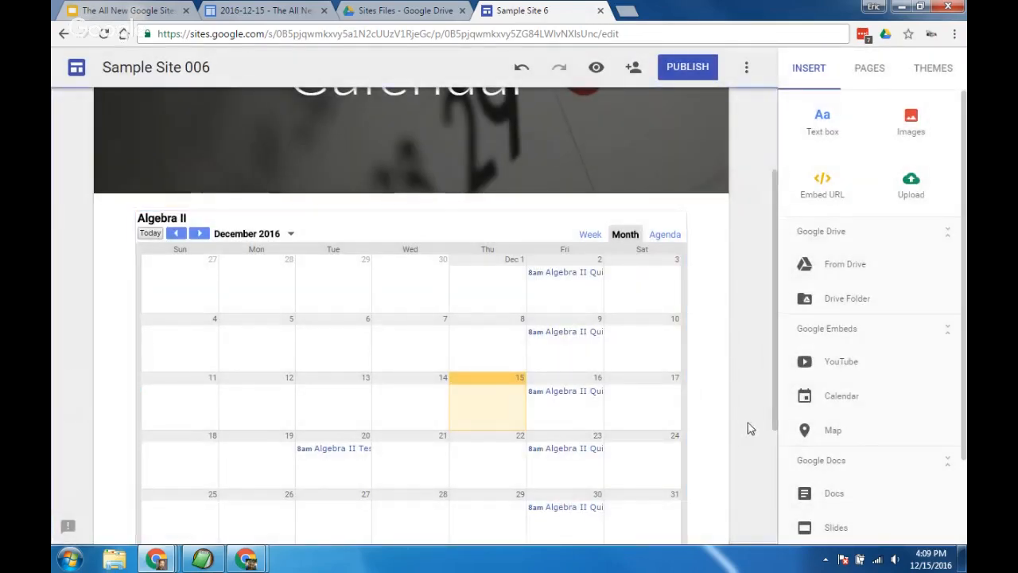
scroll(752, 430, down, 1)
scroll(754, 430, down, 1)
scroll(753, 432, up, 2)
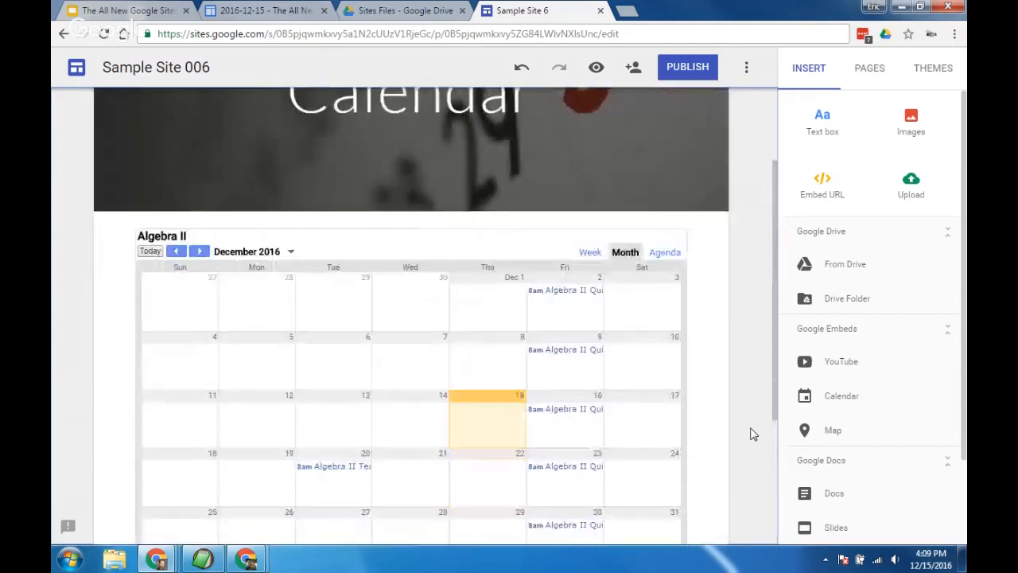
scroll(753, 433, down, 2)
scroll(754, 435, up, 2)
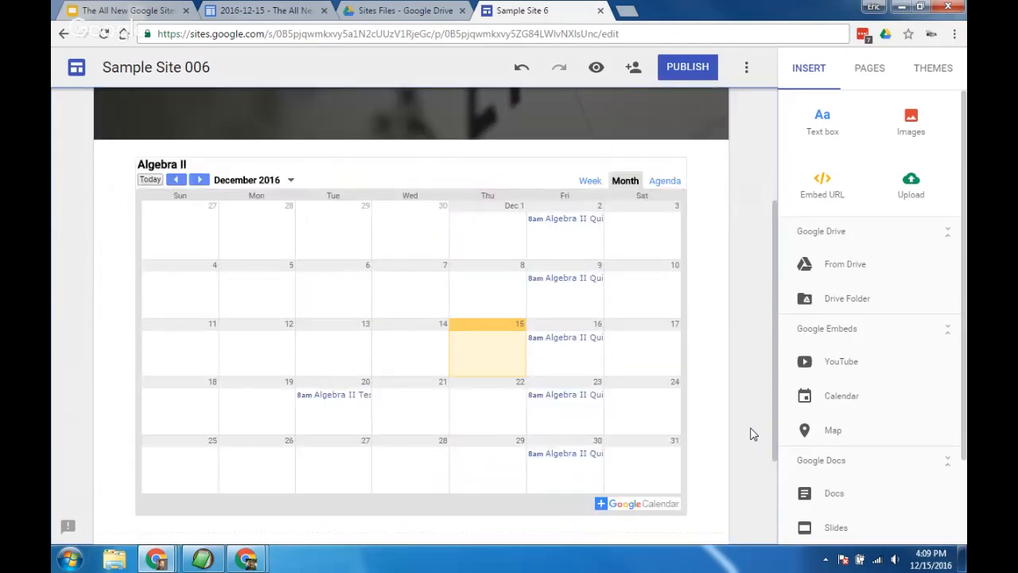
scroll(753, 433, up, 2)
scroll(747, 425, down, 2)
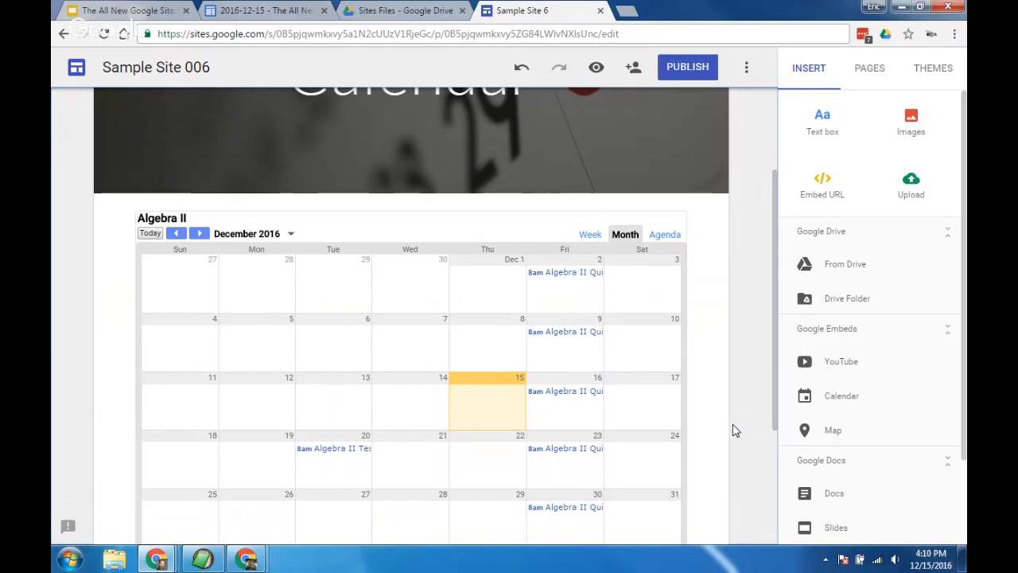
Step: Open Google Calendar in a new browser tab, view the Algebra II calendar's sharing settings, and return to the site editor
click(630, 15)
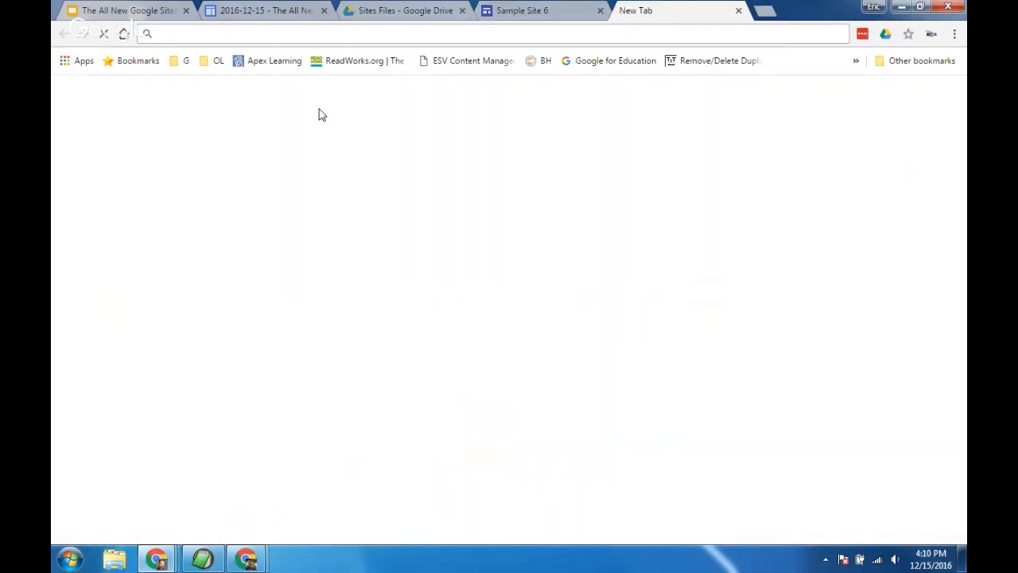
click(182, 60)
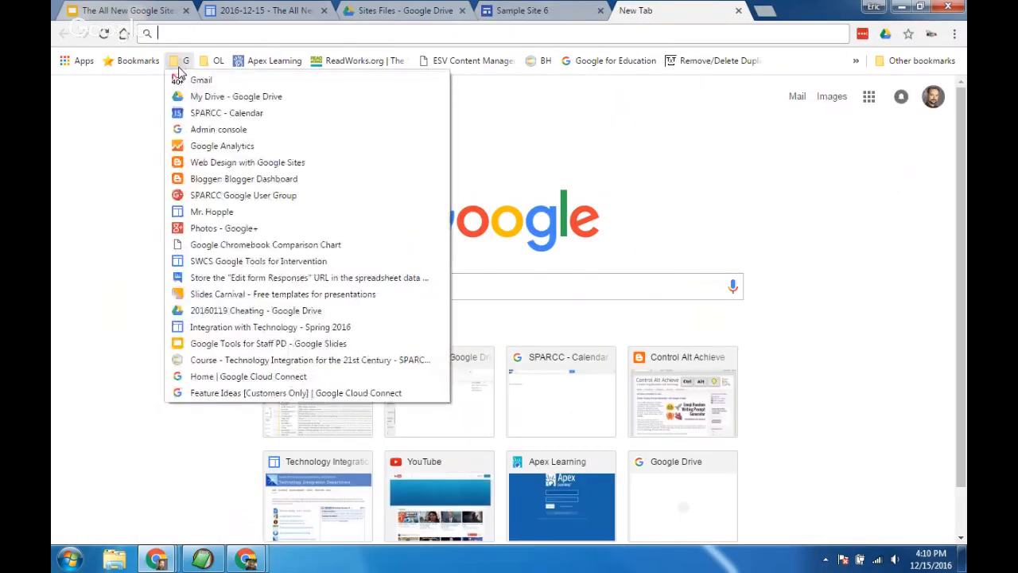
click(215, 115)
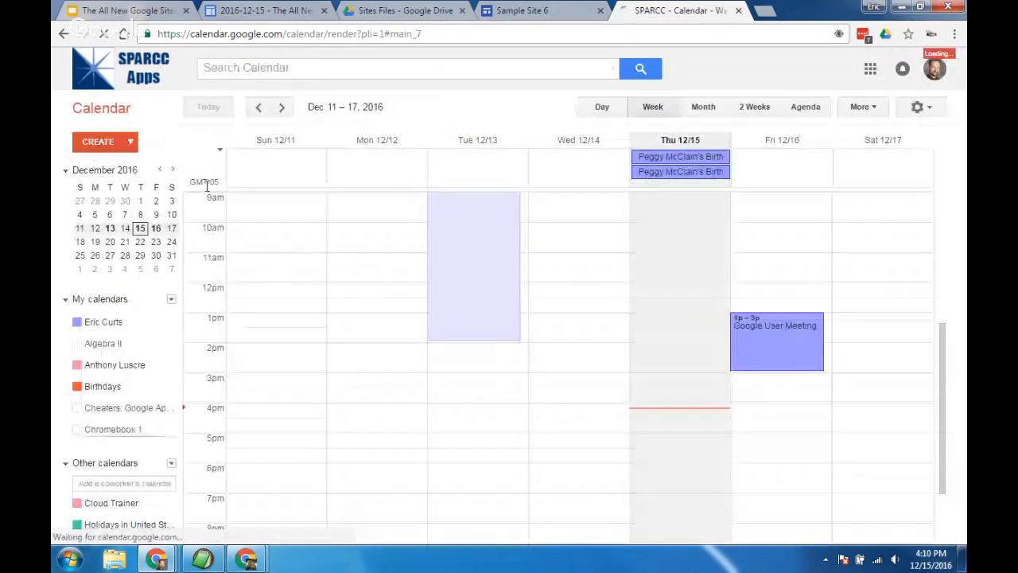
click(160, 344)
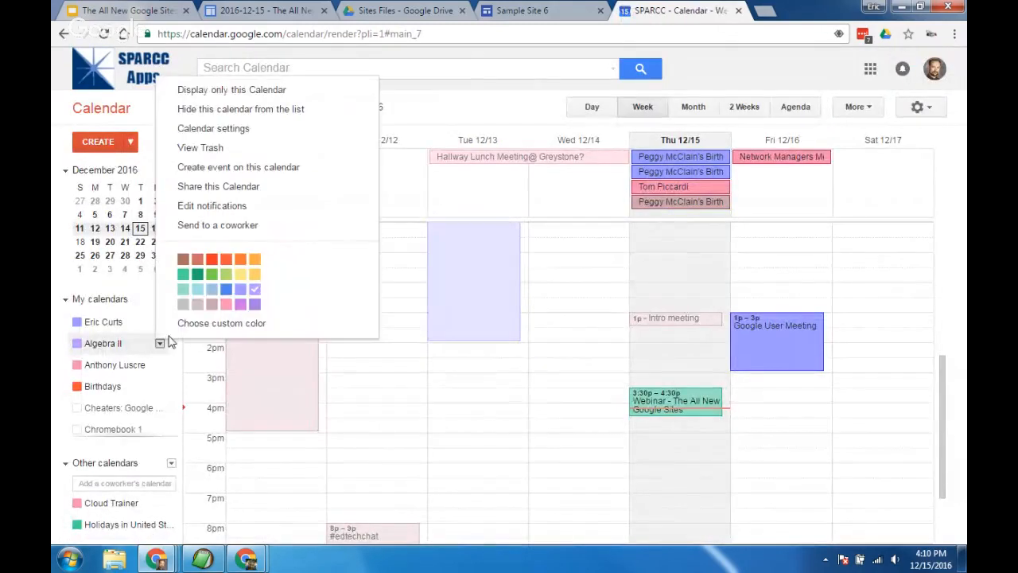
click(231, 187)
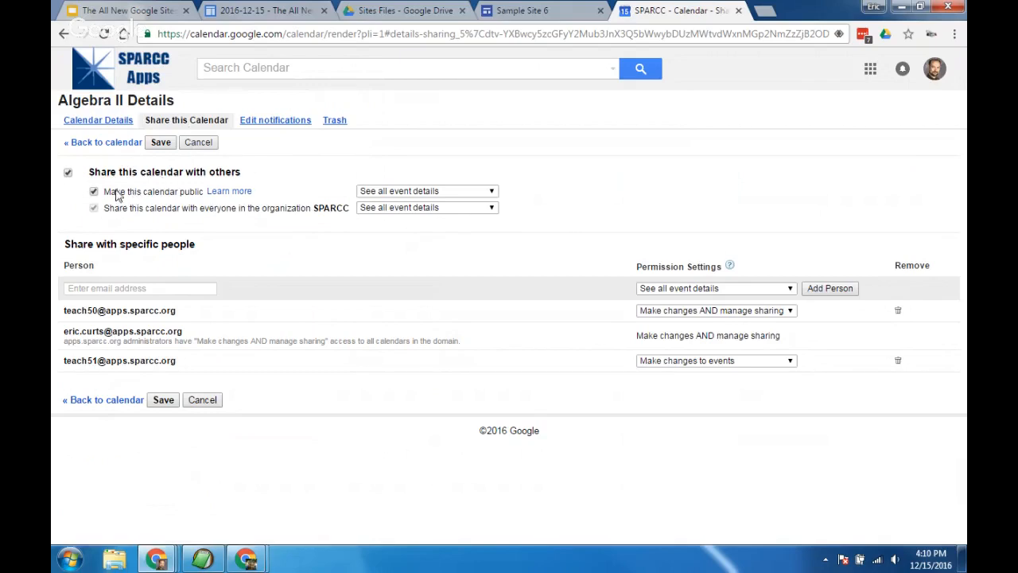
click(228, 191)
click(740, 11)
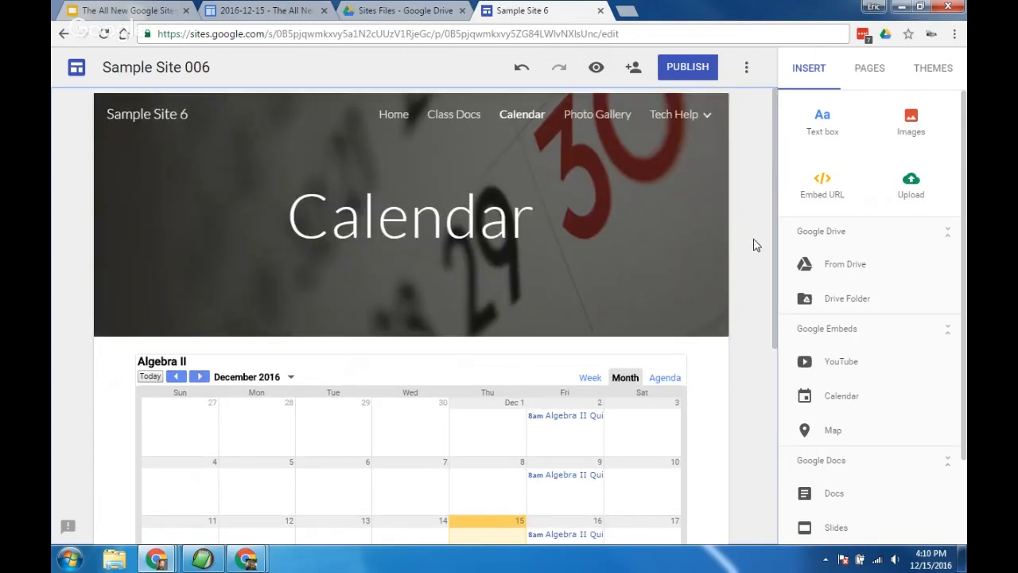
Step: Open the Class Docs page and change its header type to Banner
click(455, 116)
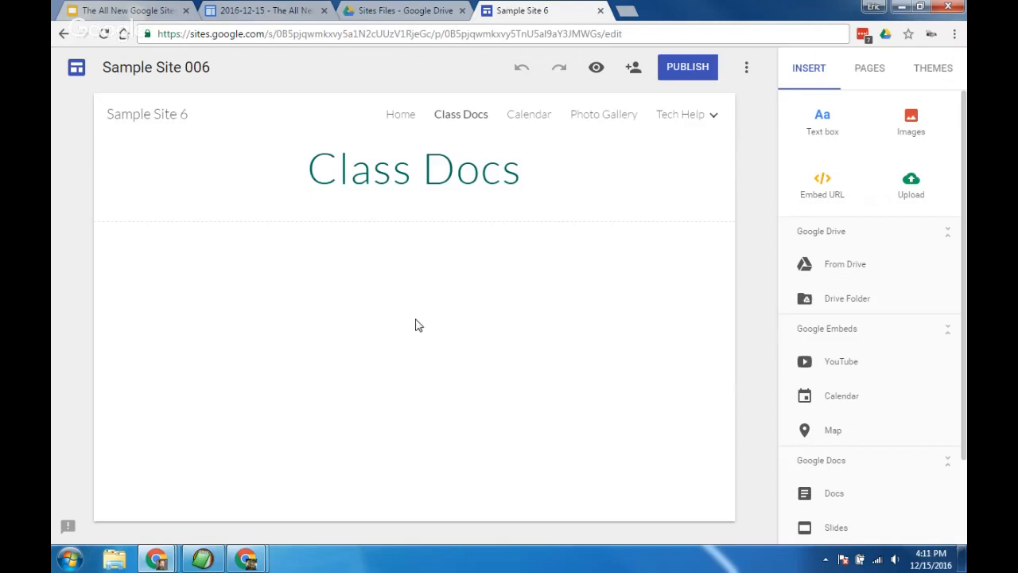
mouse_move(249, 209)
click(159, 200)
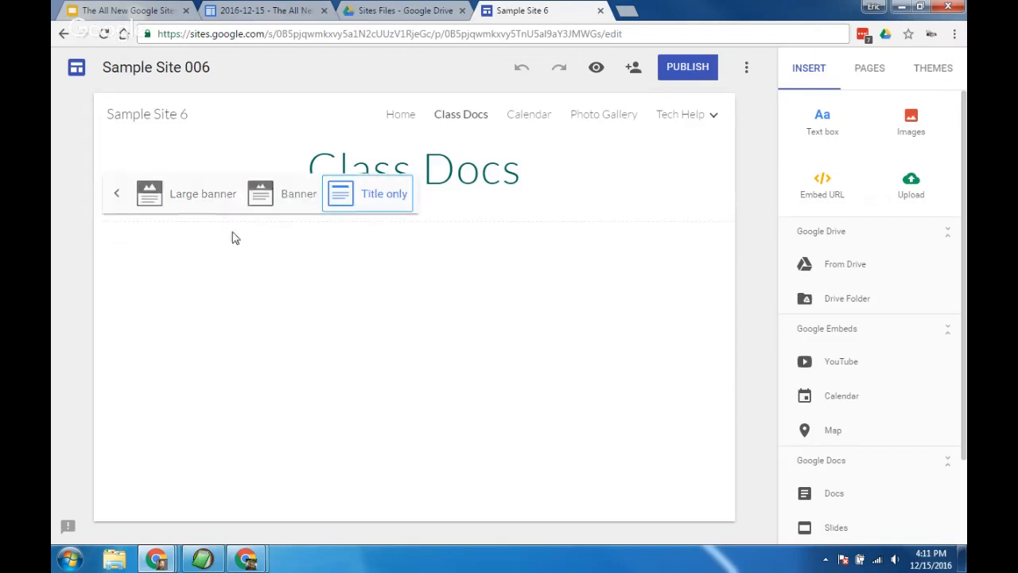
click(301, 201)
Step: Replace the Class Docs header image with the stacked paper files photo found by an image search for "files"
click(117, 307)
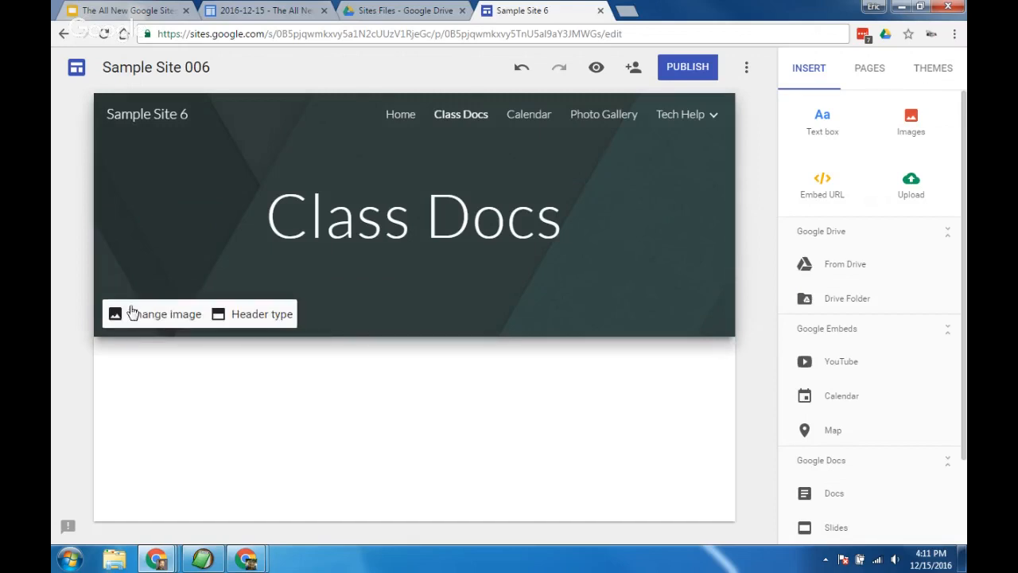
click(158, 318)
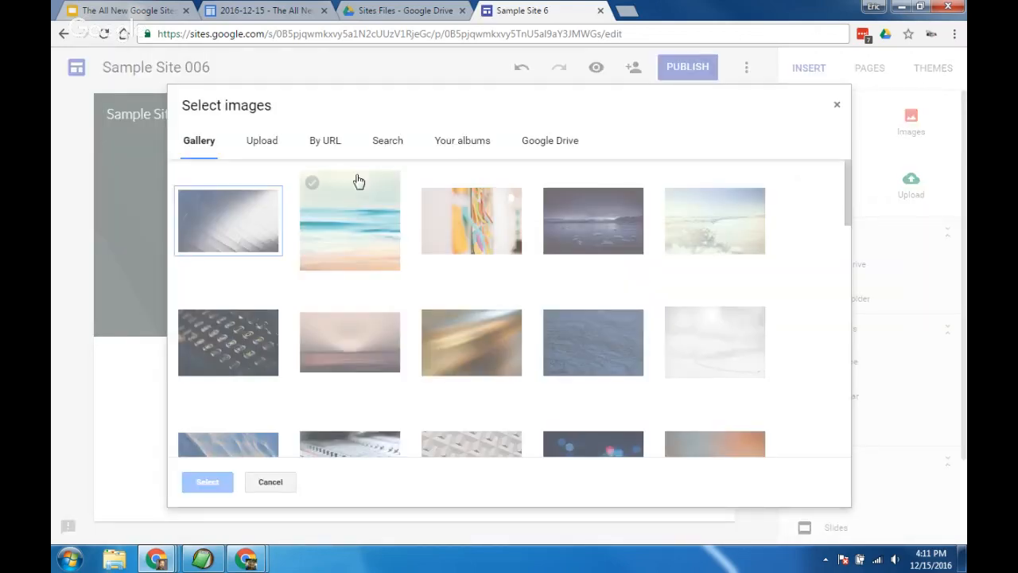
click(388, 141)
text(files)
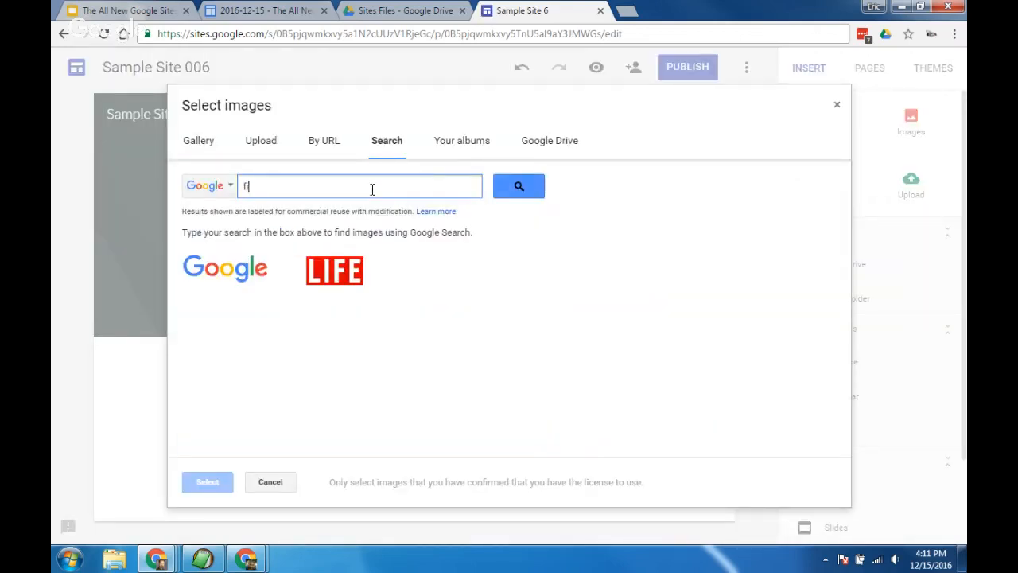
key(Return)
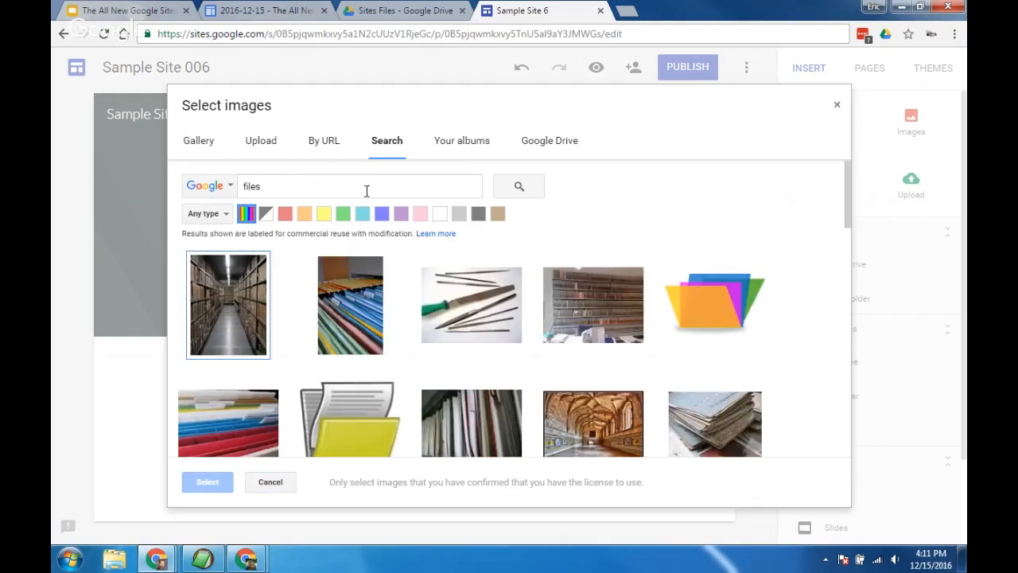
scroll(367, 318, down, 5)
click(346, 260)
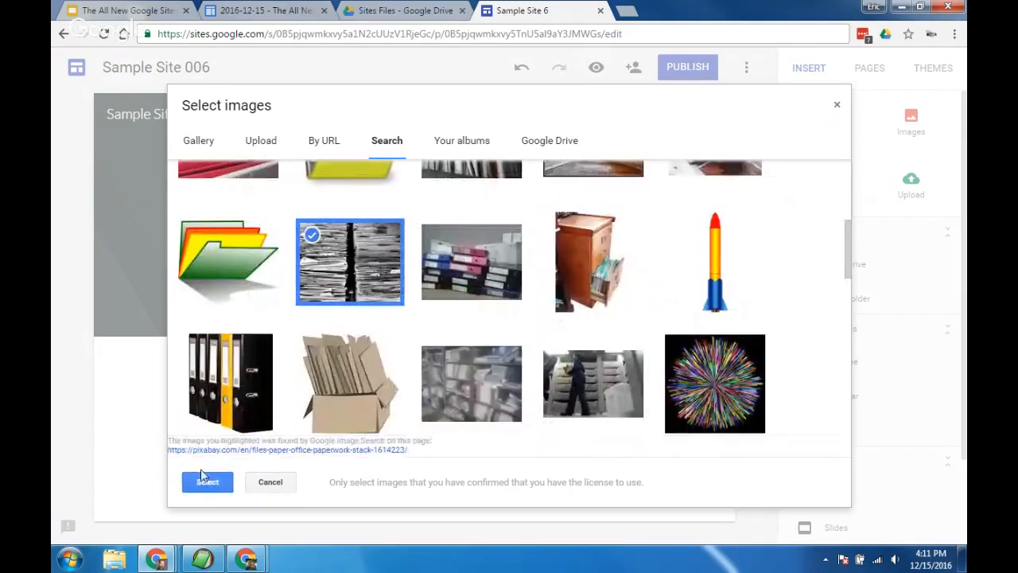
click(207, 481)
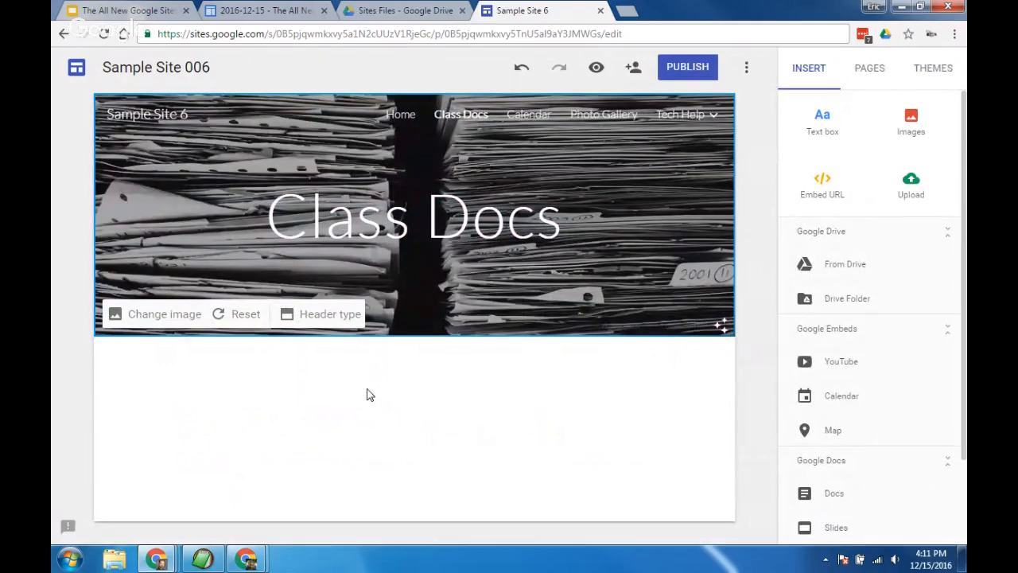
click(373, 396)
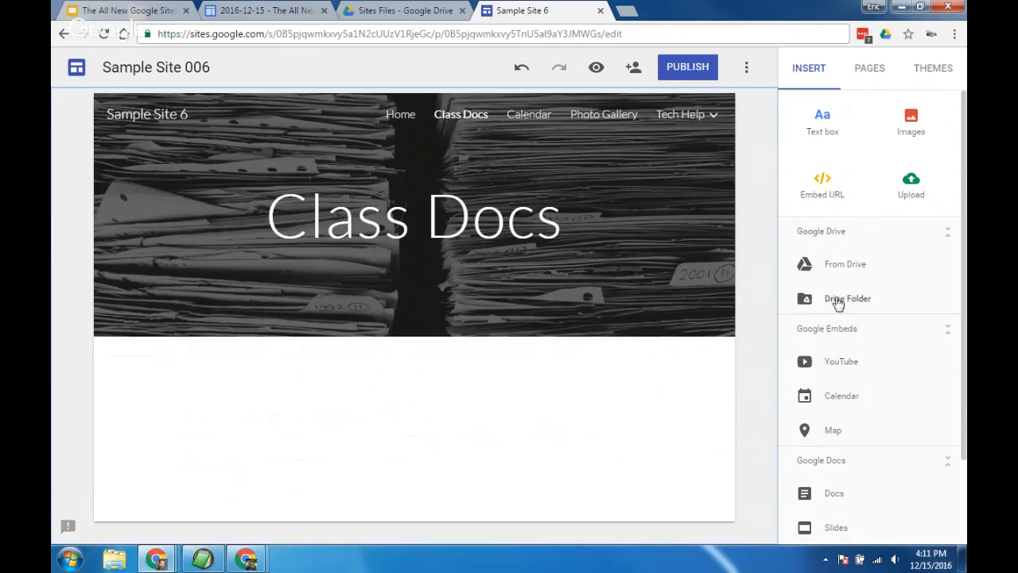
Step: Embed the SPARCC Webinar Q&A Google Doc below the header of the Class Docs page
scroll(868, 393, down, 2)
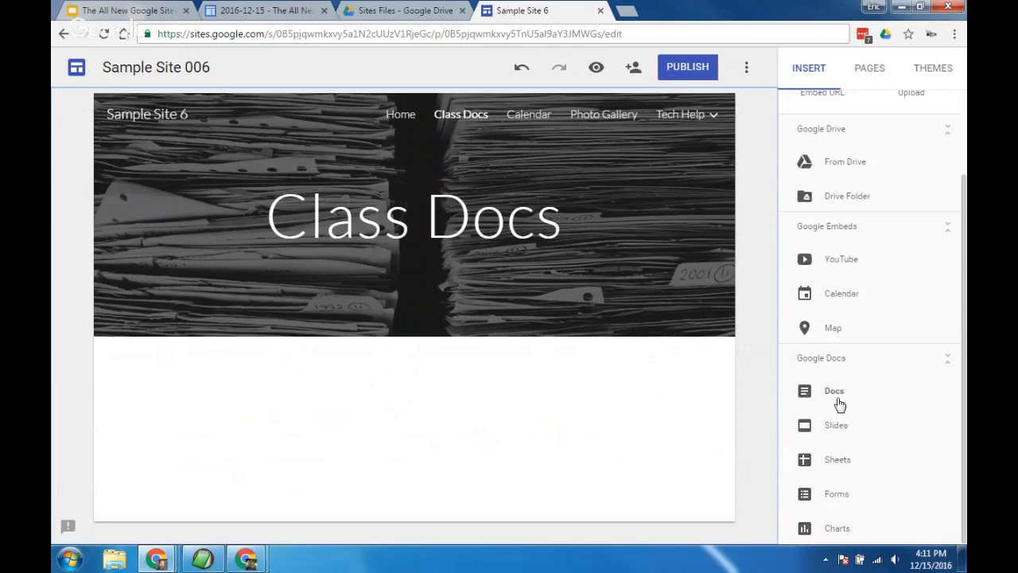
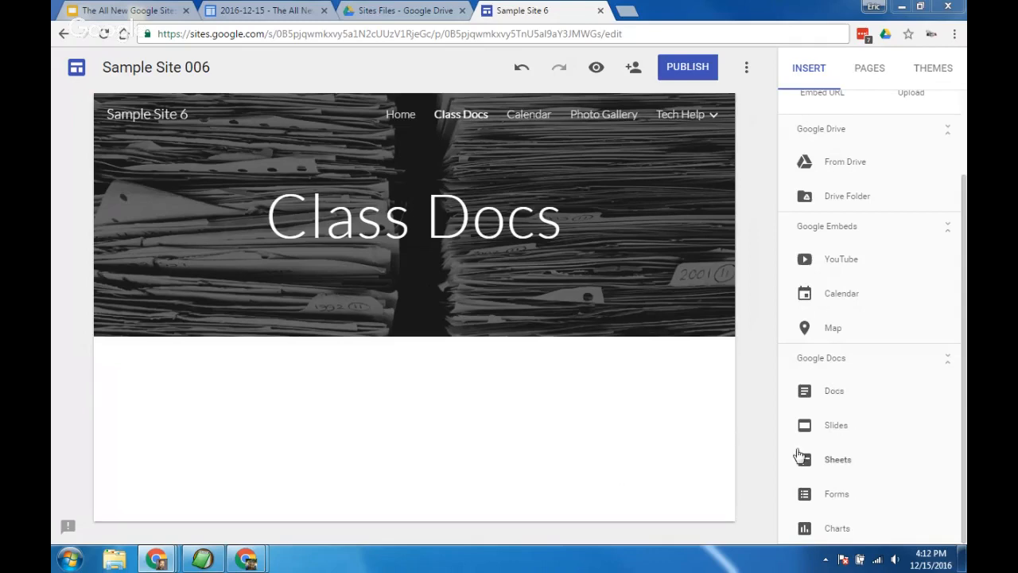
click(836, 393)
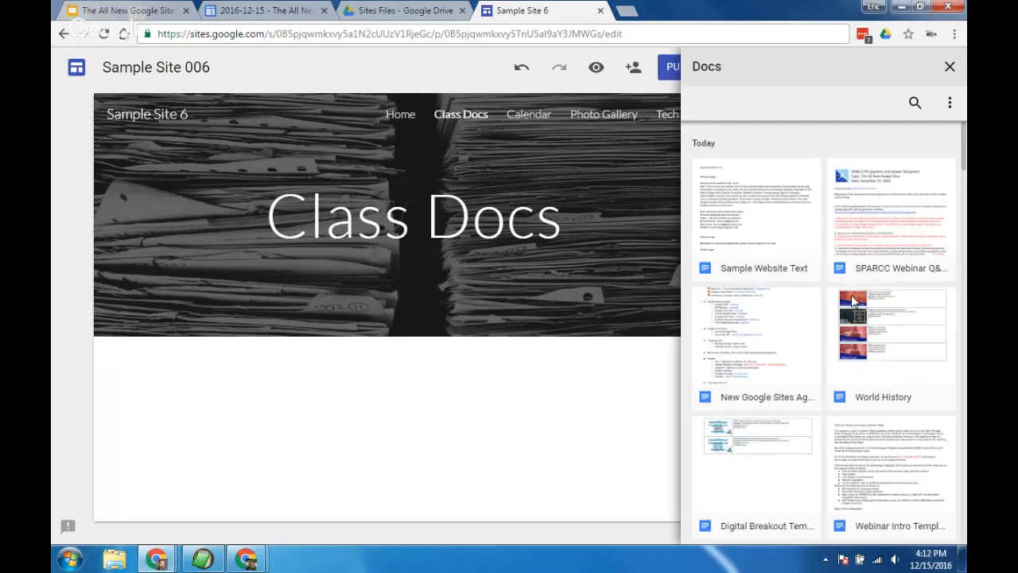
scroll(853, 321, down, 2)
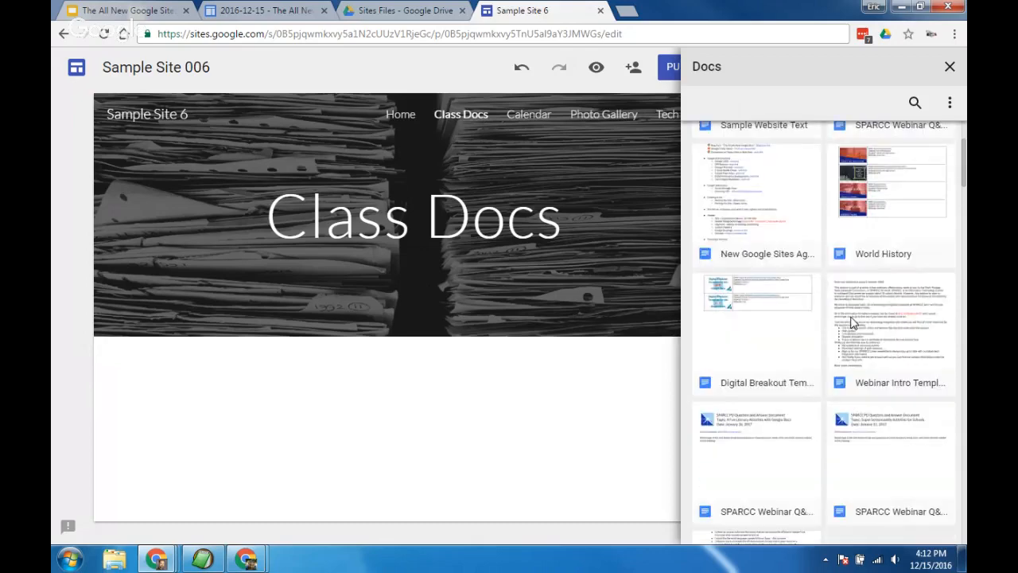
scroll(851, 322, down, 2)
scroll(848, 325, up, 4)
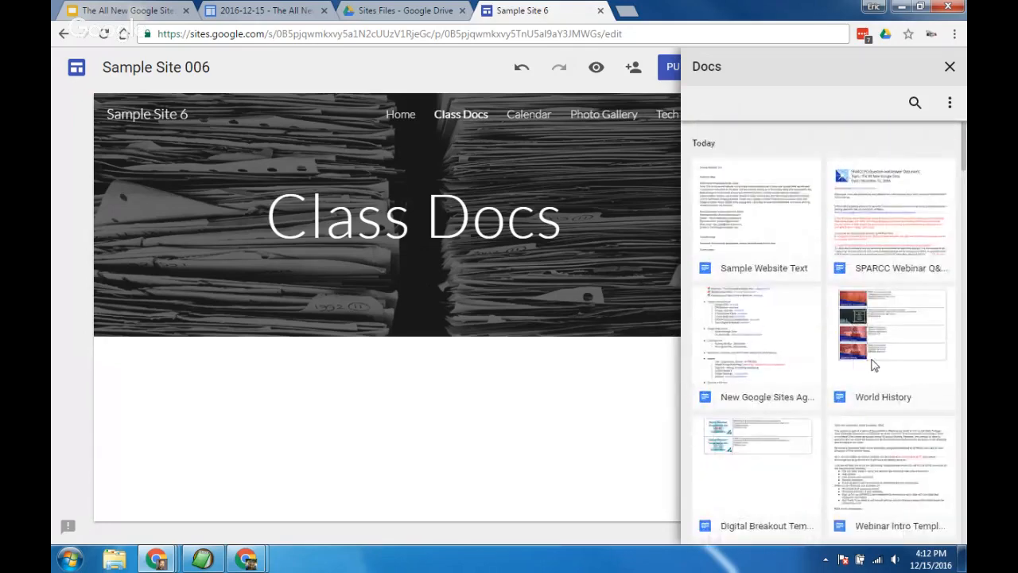
click(893, 229)
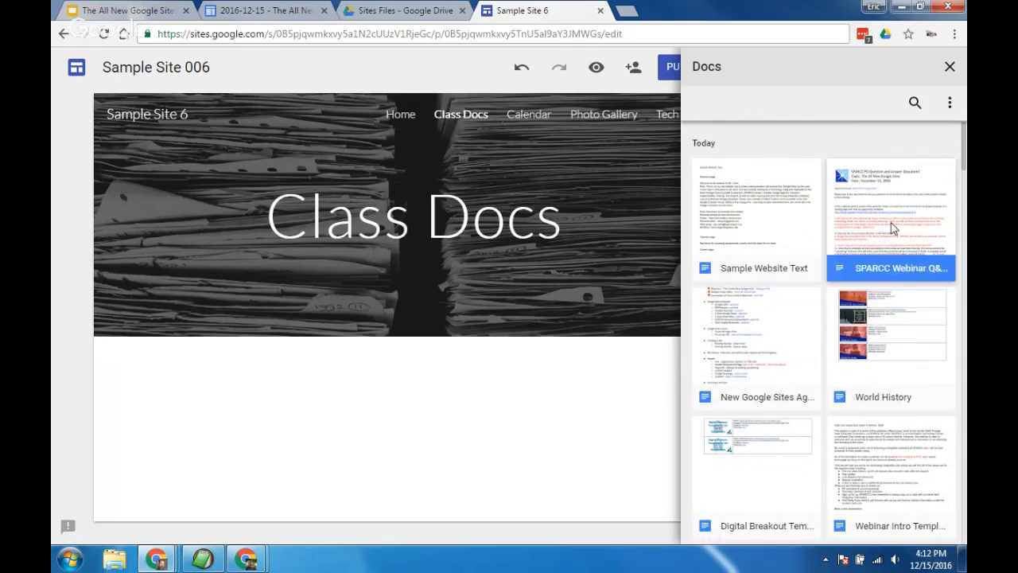
click(935, 528)
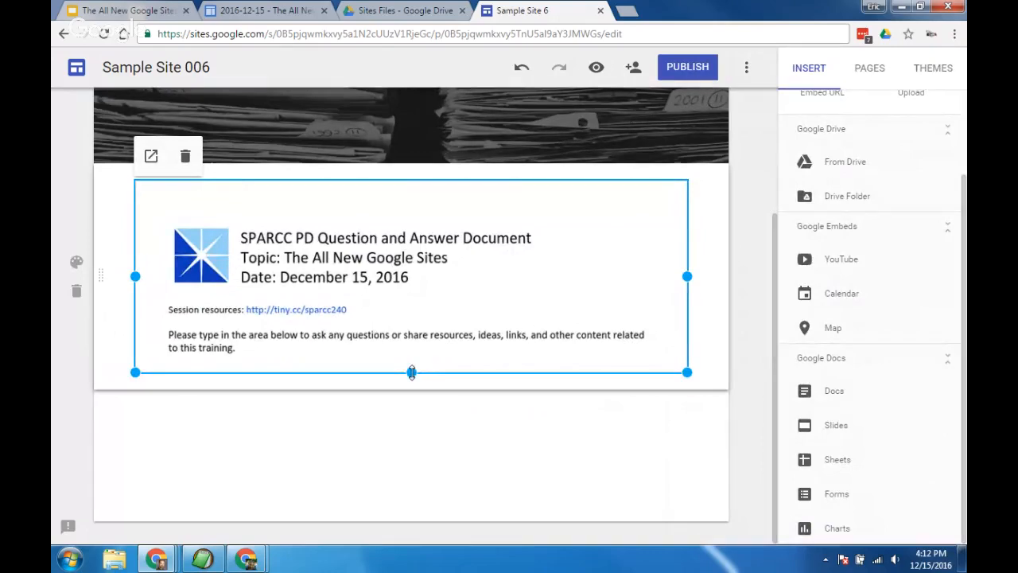
Step: Make the embedded SPARCC Q&A document taller and review how it looks on the page
drag(411, 372, 411, 448)
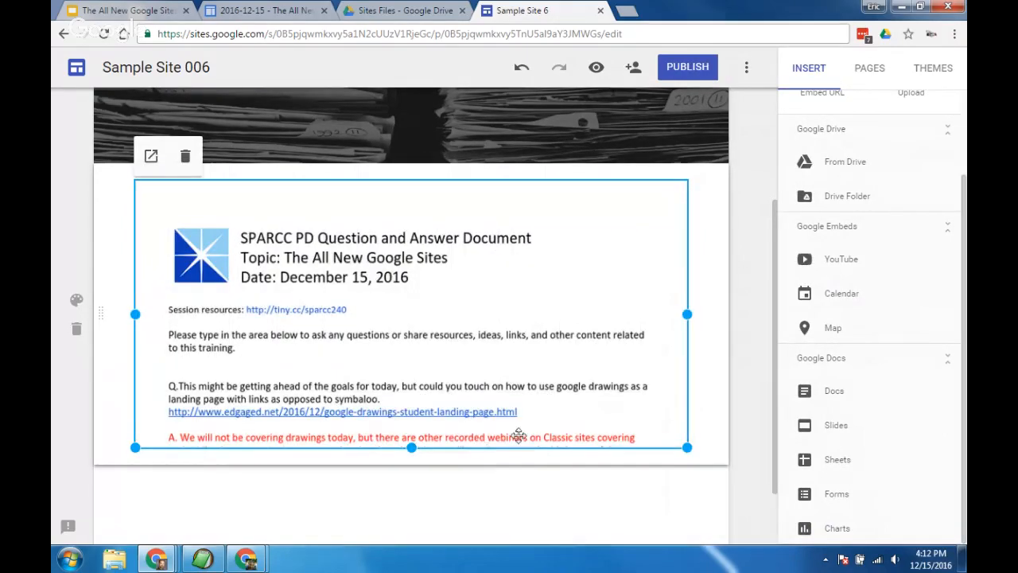
scroll(519, 429, up, 2)
scroll(734, 411, down, 2)
scroll(732, 418, up, 1)
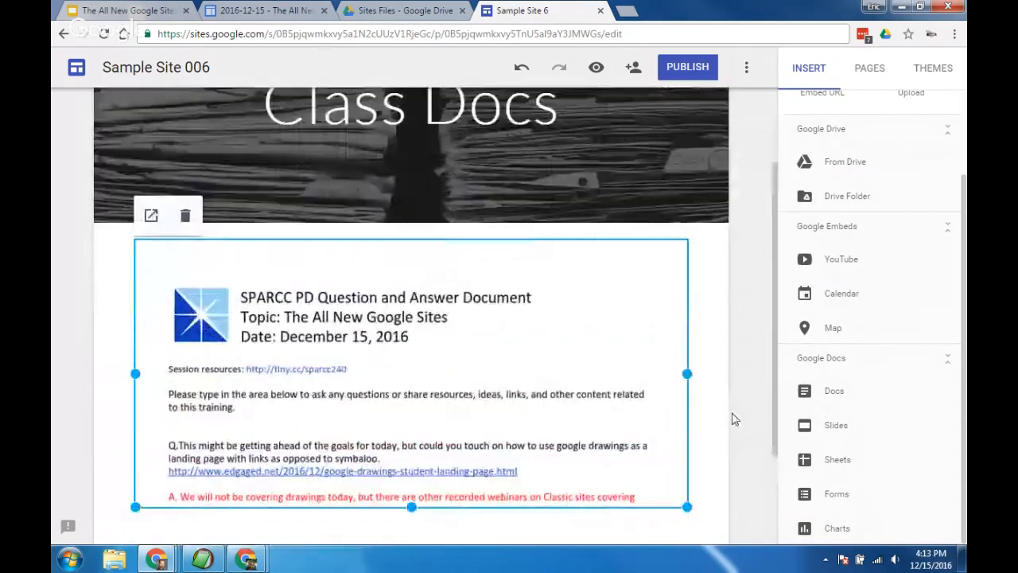
scroll(732, 421, up, 1)
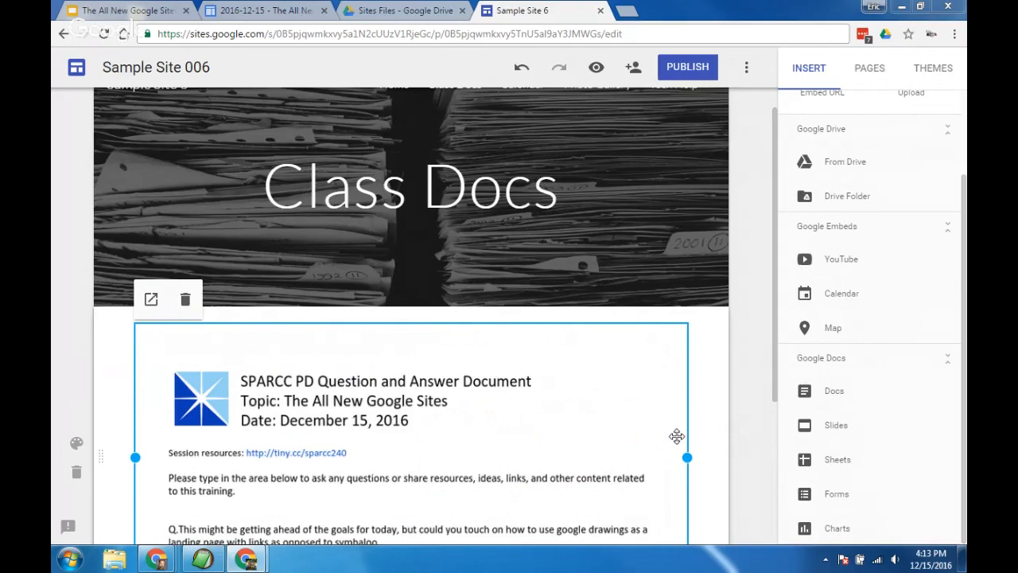
click(759, 393)
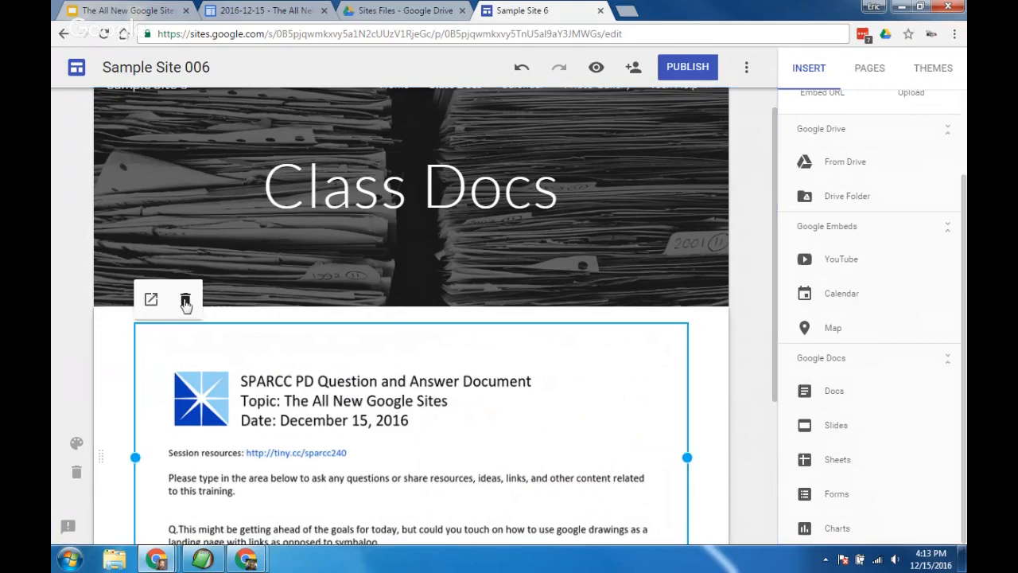
Step: Delete the embedded SPARCC Q&A document from the Class Docs page
click(185, 302)
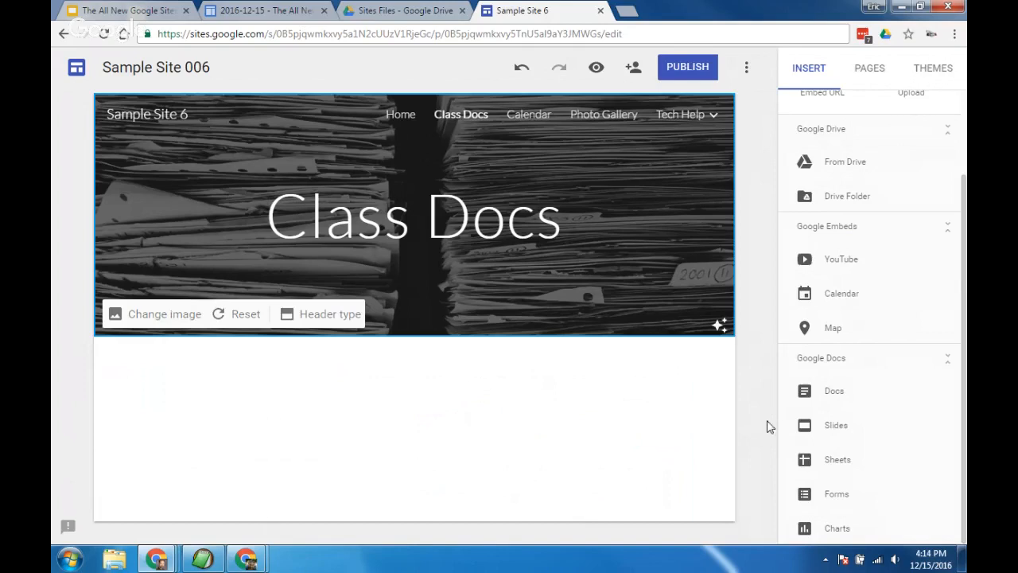
scroll(792, 401, up, 3)
scroll(882, 354, down, 2)
scroll(837, 429, up, 2)
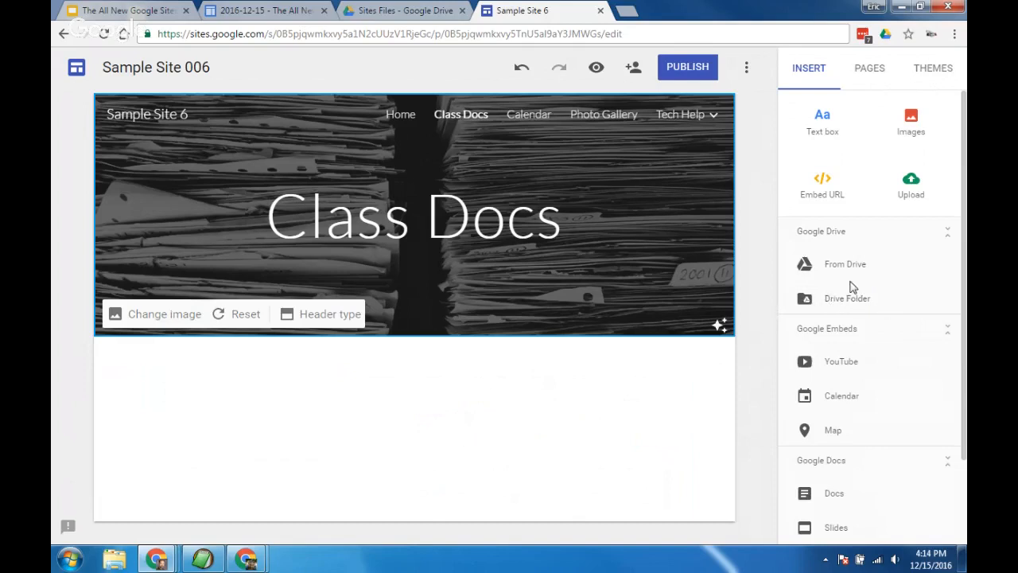
Step: Switch to Google Drive, view the sharing settings of the Documents folder in Sites Files, and return to the site editor
click(405, 12)
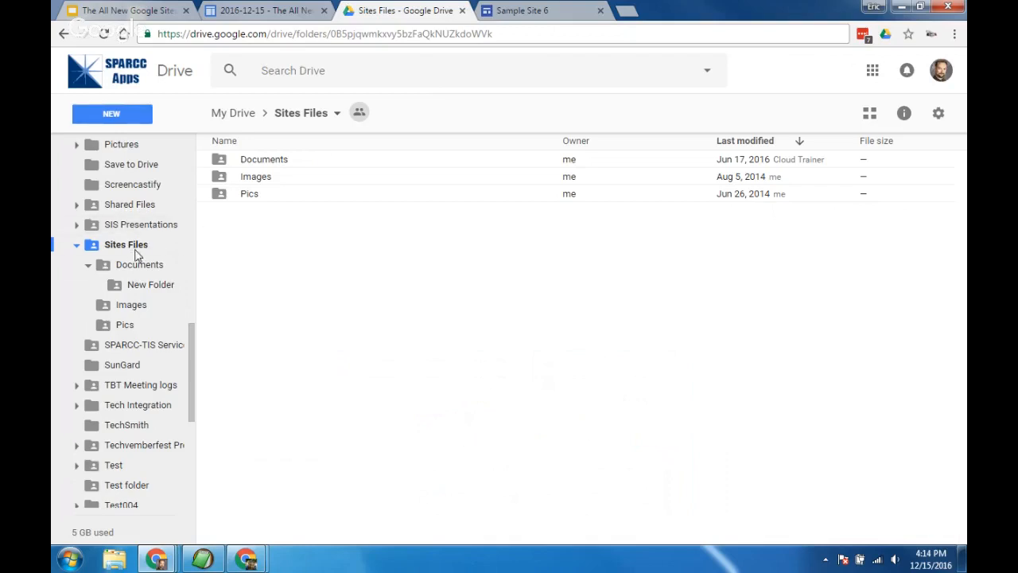
click(139, 267)
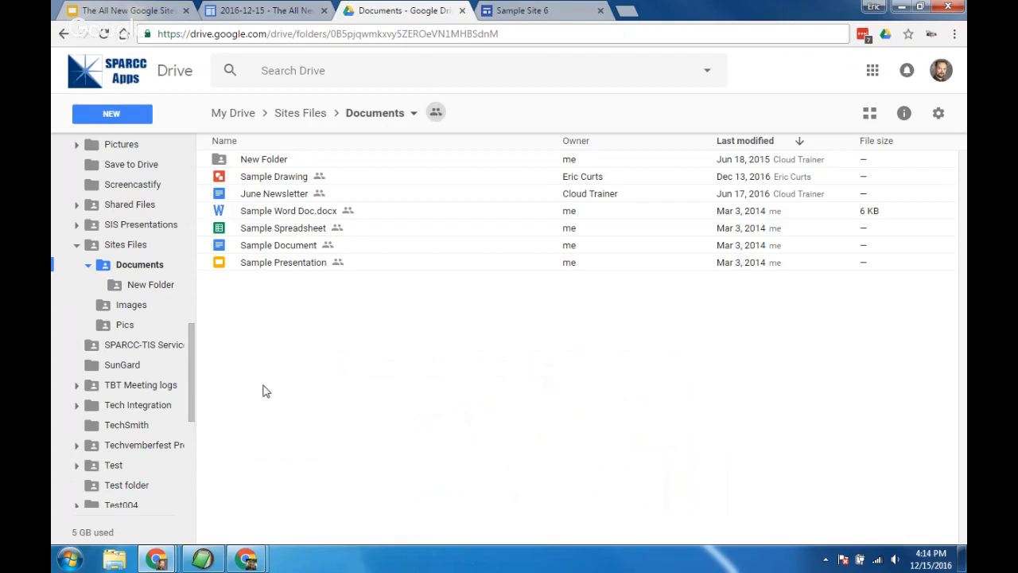
right_click(143, 271)
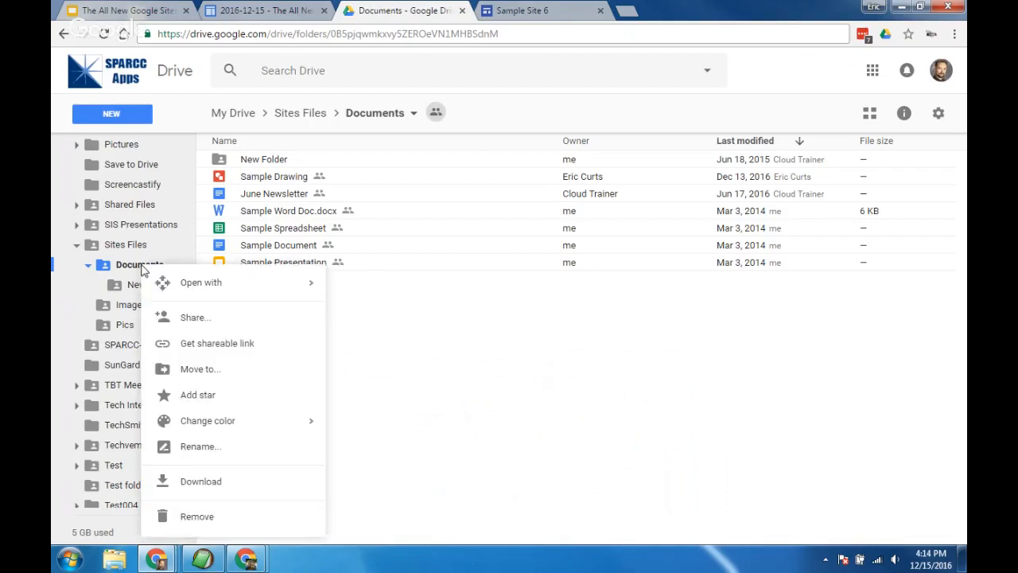
click(208, 319)
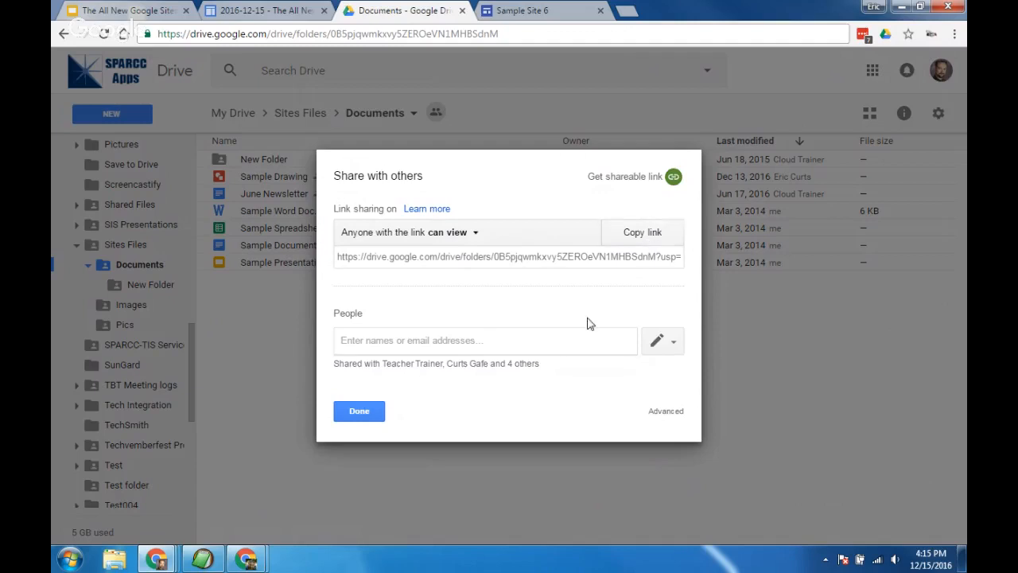
click(359, 411)
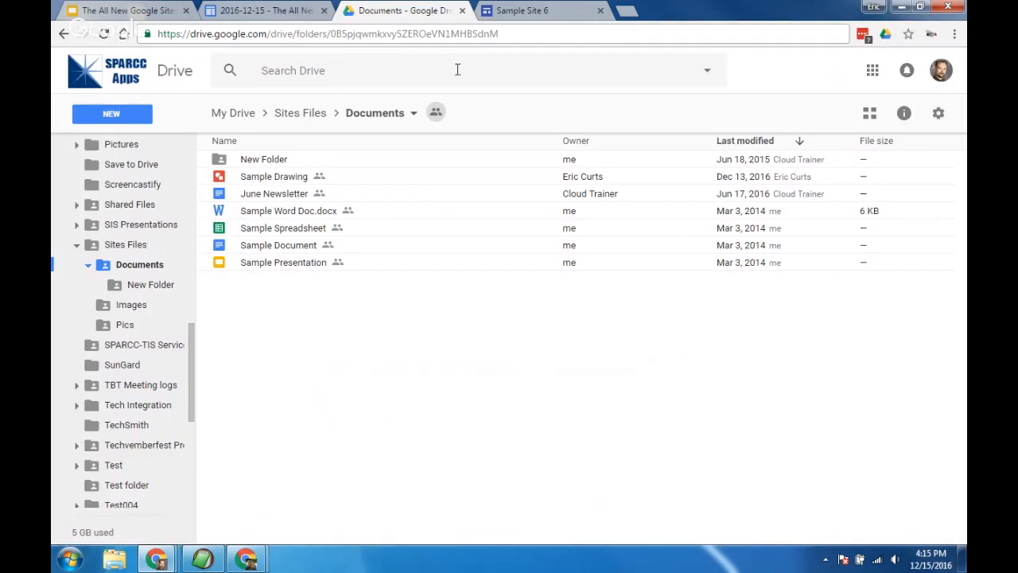
click(539, 13)
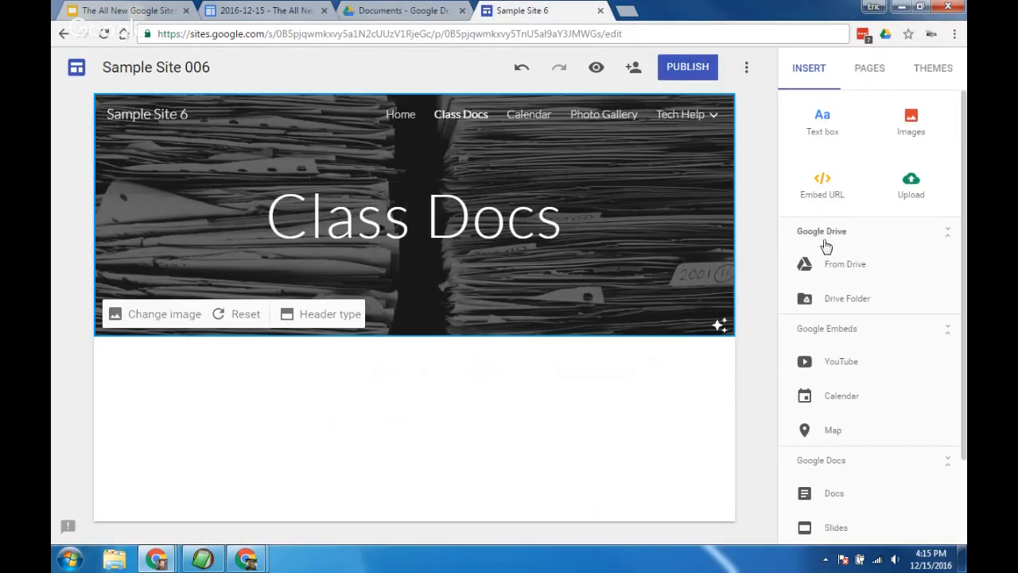
Step: Embed the Documents folder from Sites Files on the Class Docs page, and enlarge it to nearly full page width and greater height
click(857, 302)
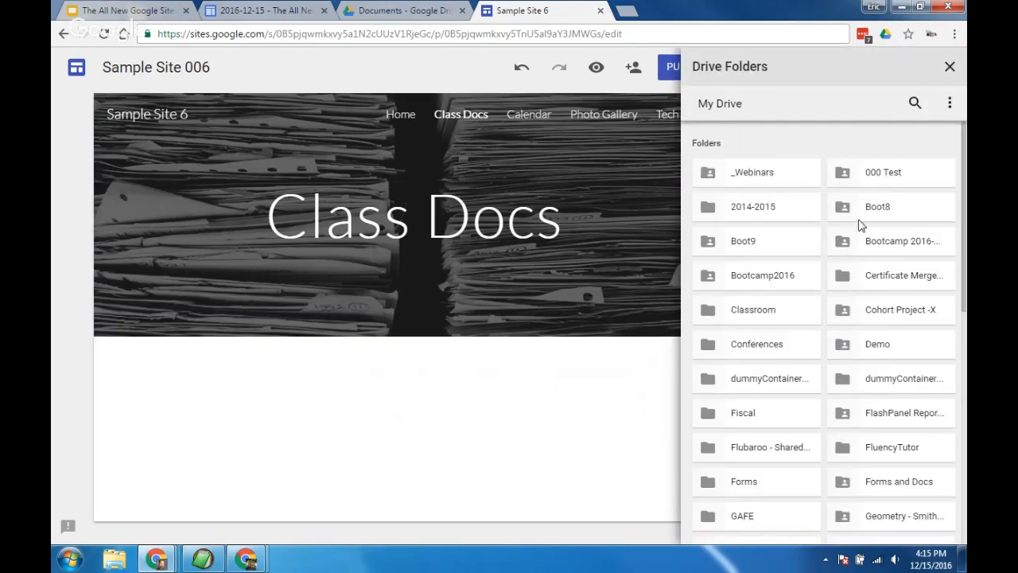
scroll(879, 310, down, 5)
scroll(882, 313, down, 1)
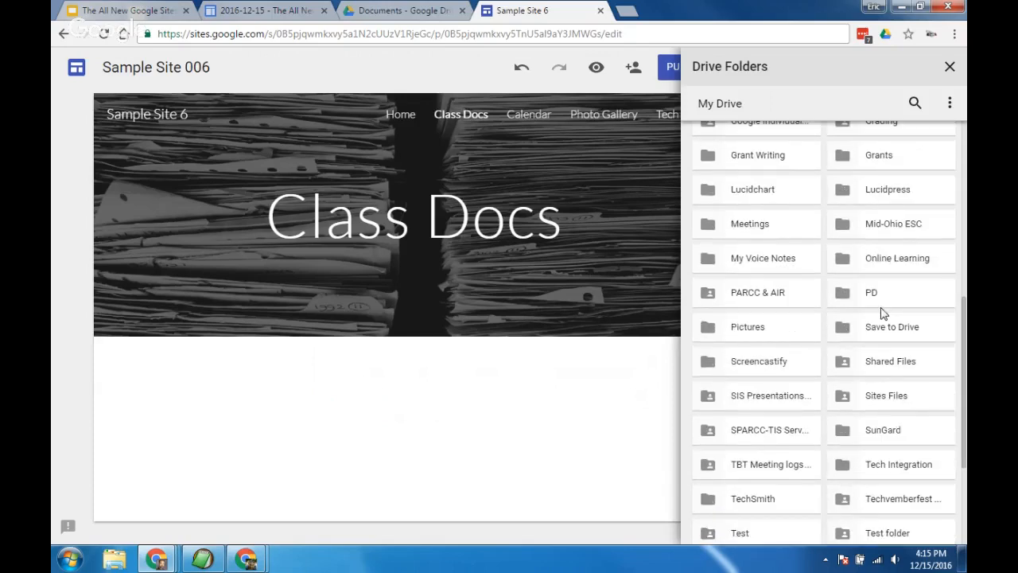
double_click(889, 398)
click(759, 175)
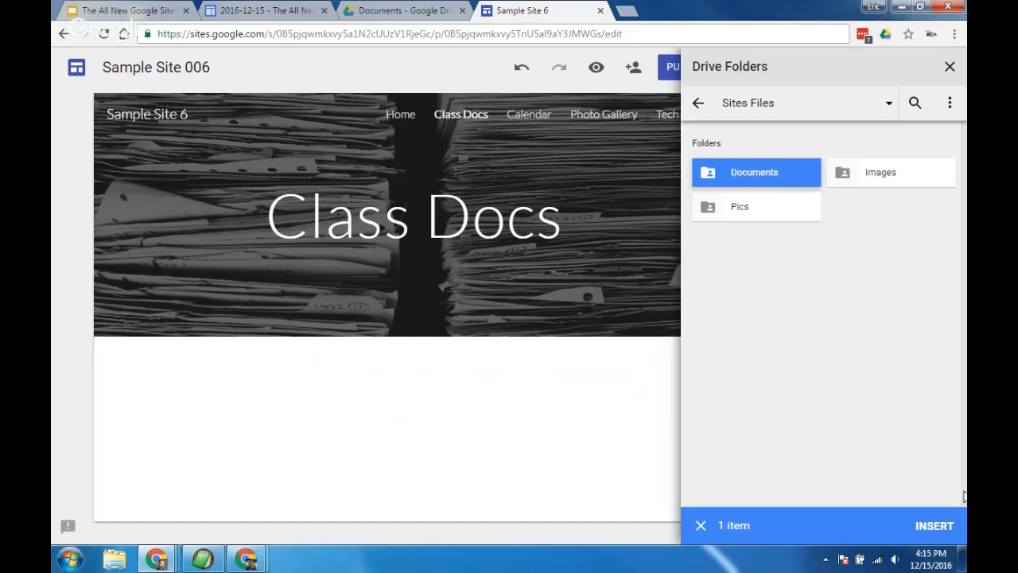
click(937, 527)
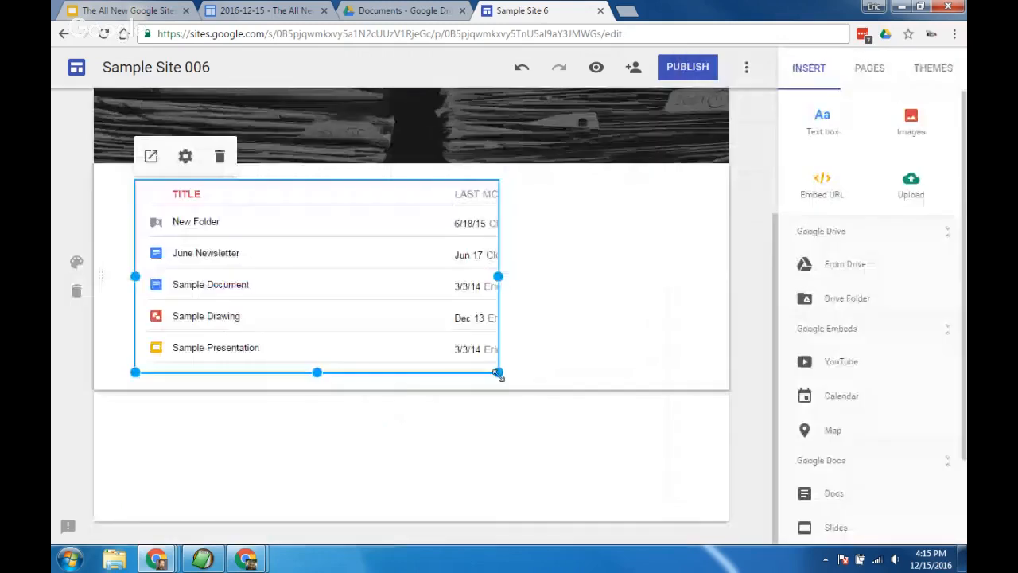
drag(498, 373, 689, 495)
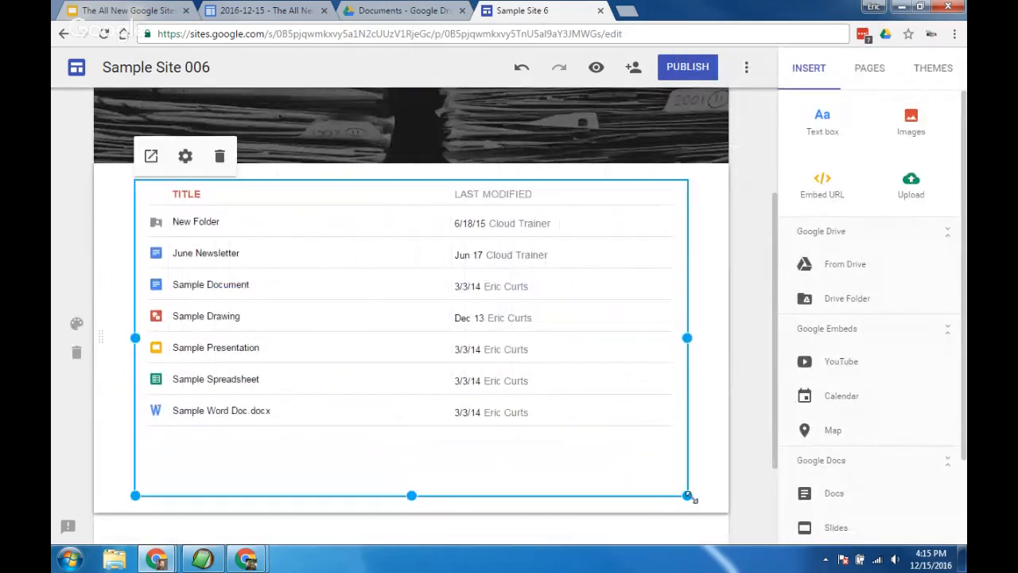
click(711, 459)
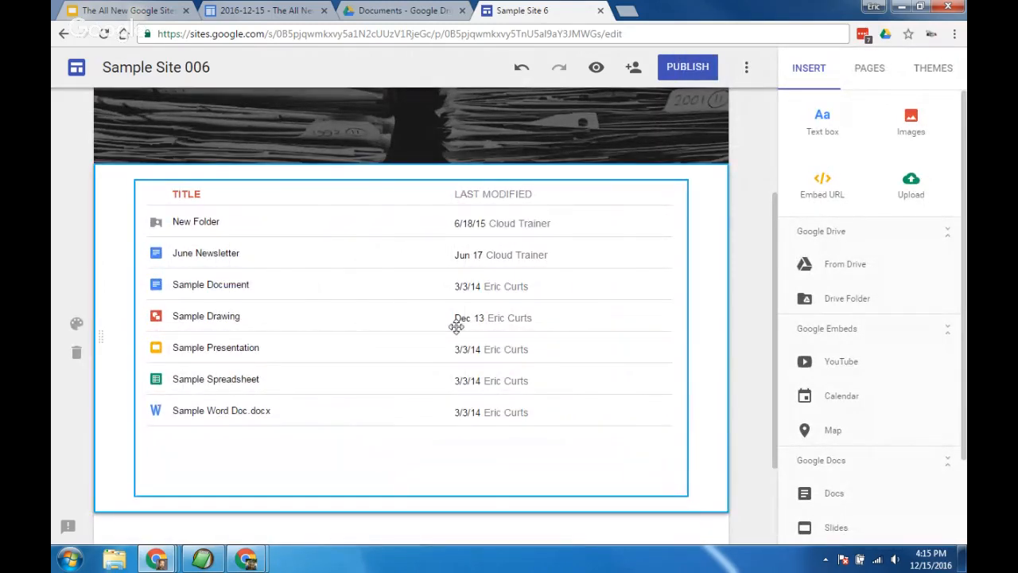
Step: Compare the embedded file list with the Documents folder in Google Drive and return to the site editor
scroll(456, 327, up, 3)
scroll(457, 327, down, 2)
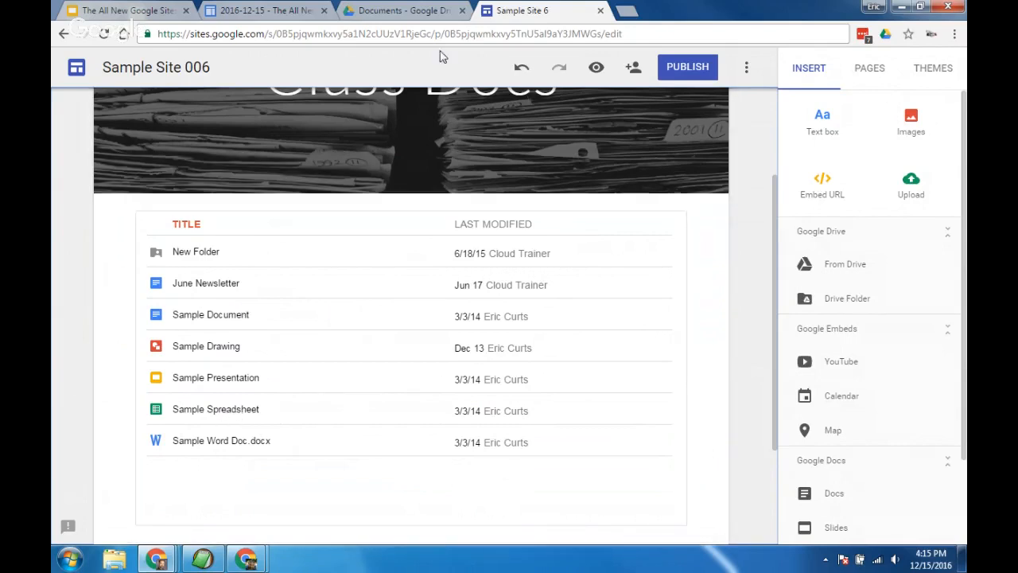
click(409, 11)
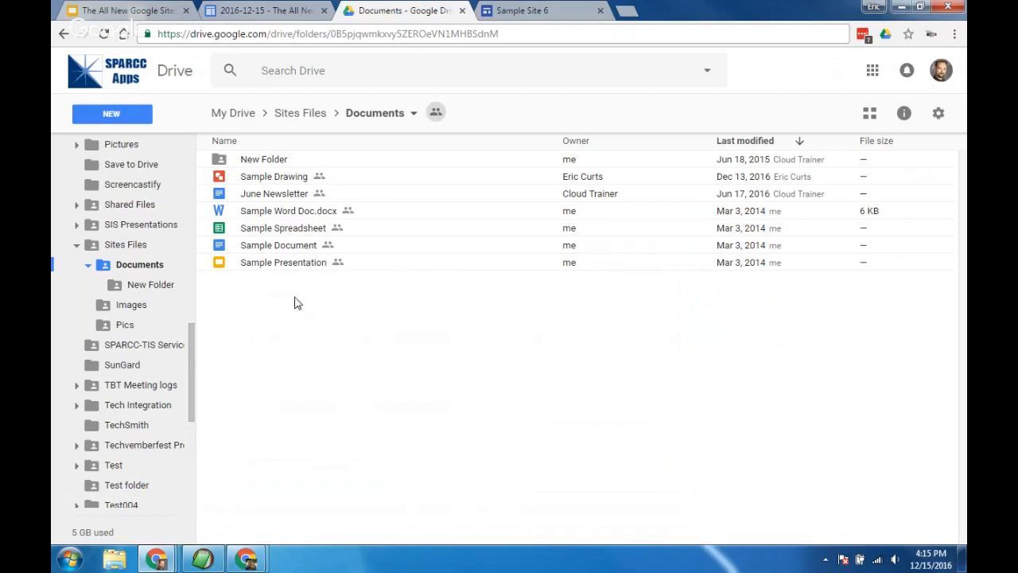
click(523, 11)
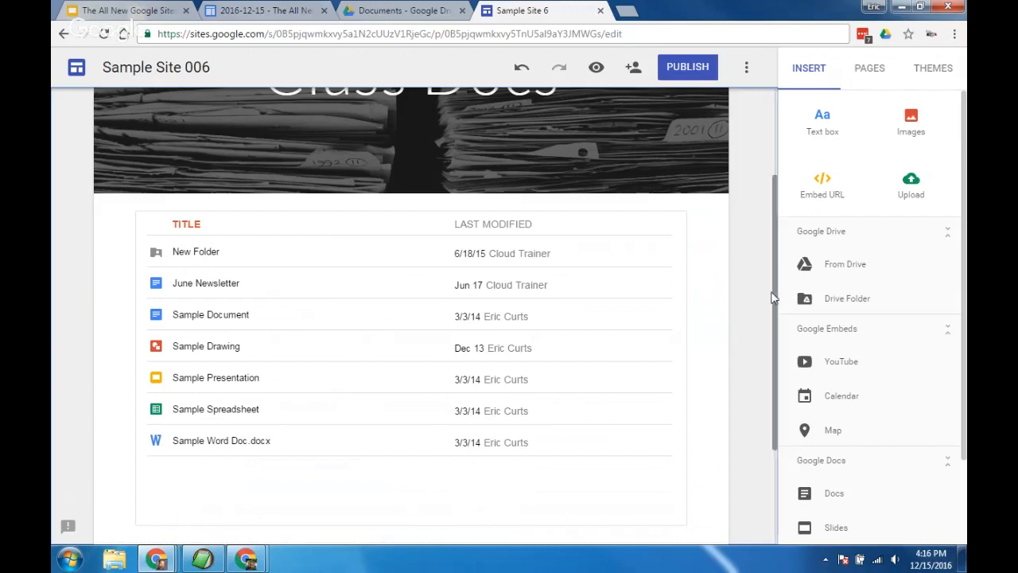
Step: Open the Photo Gallery page and change its header type to Banner
scroll(724, 332, up, 1)
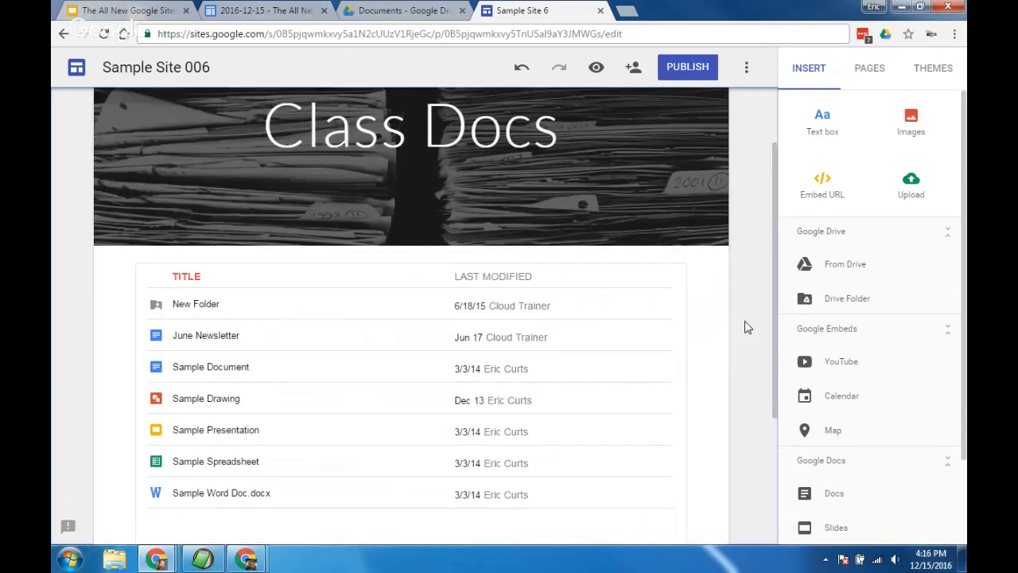
scroll(618, 169, up, 2)
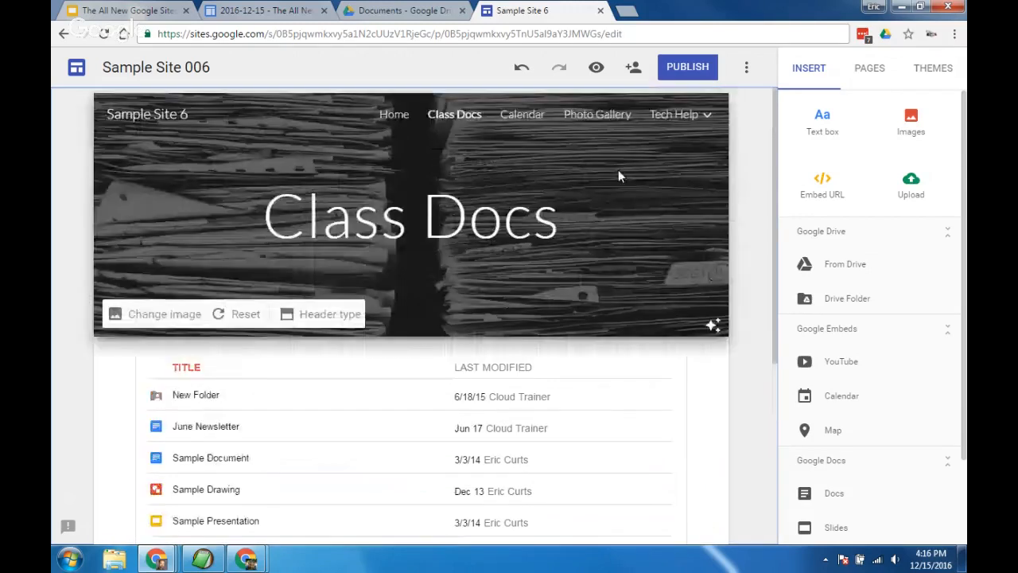
click(610, 119)
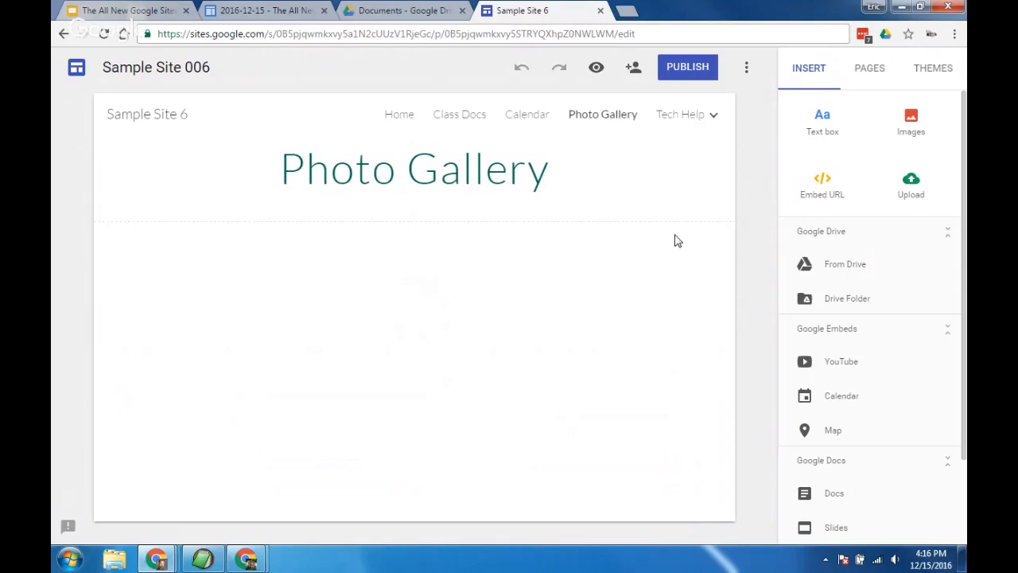
click(157, 208)
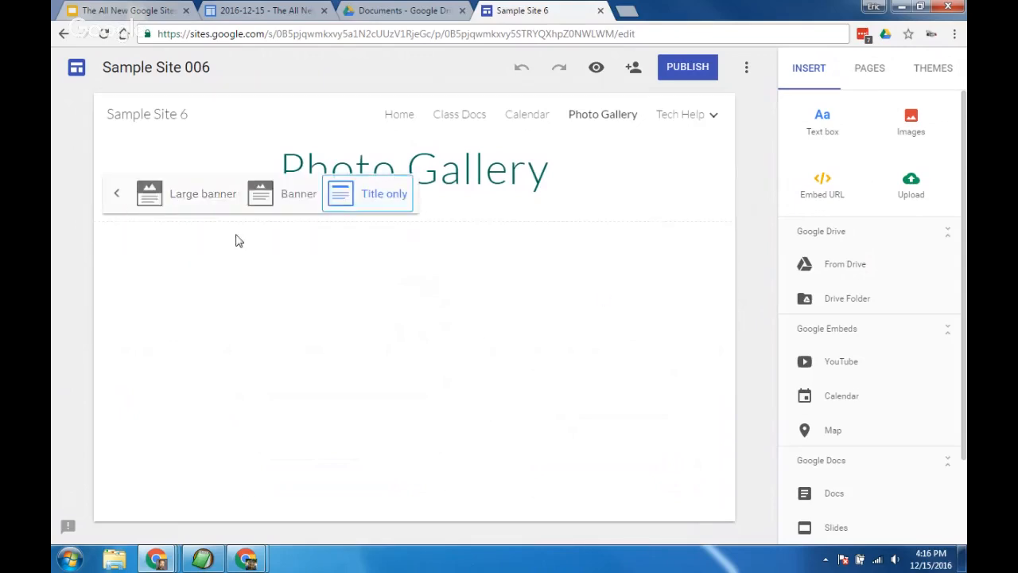
click(277, 208)
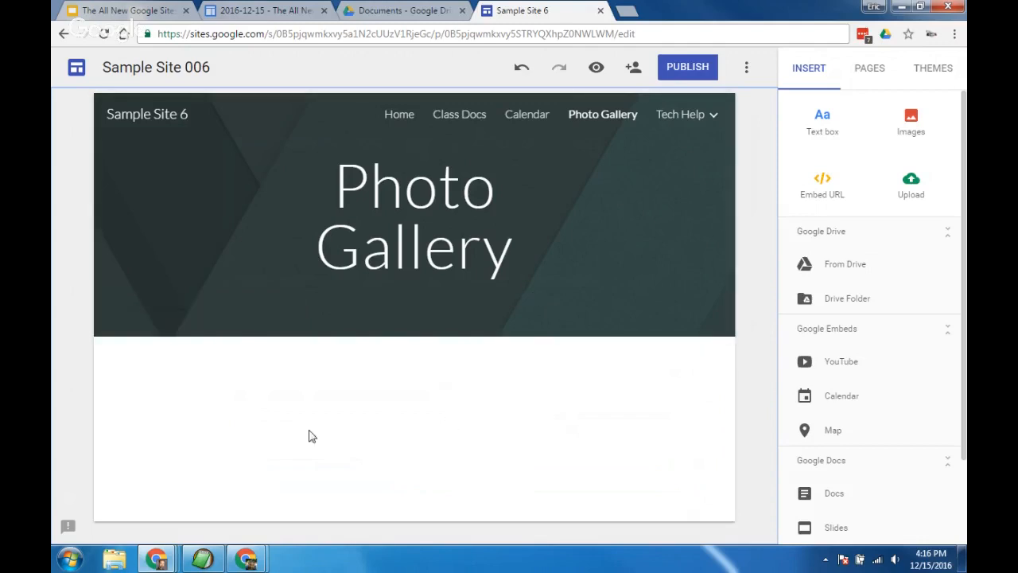
Step: Switch to Google Drive, view the contents of the Images folder in Sites Files, and return to the site editor
click(409, 12)
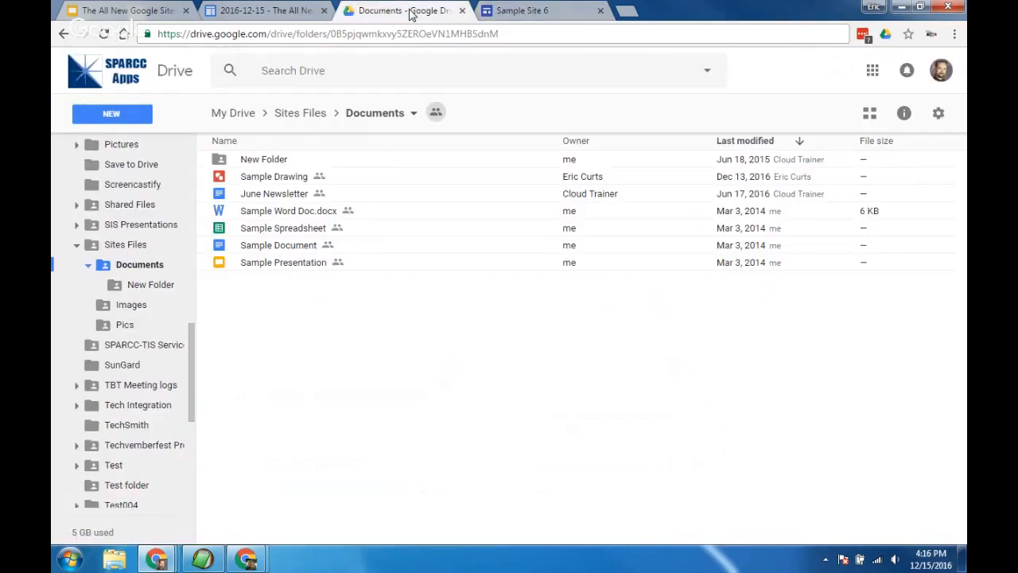
click(132, 306)
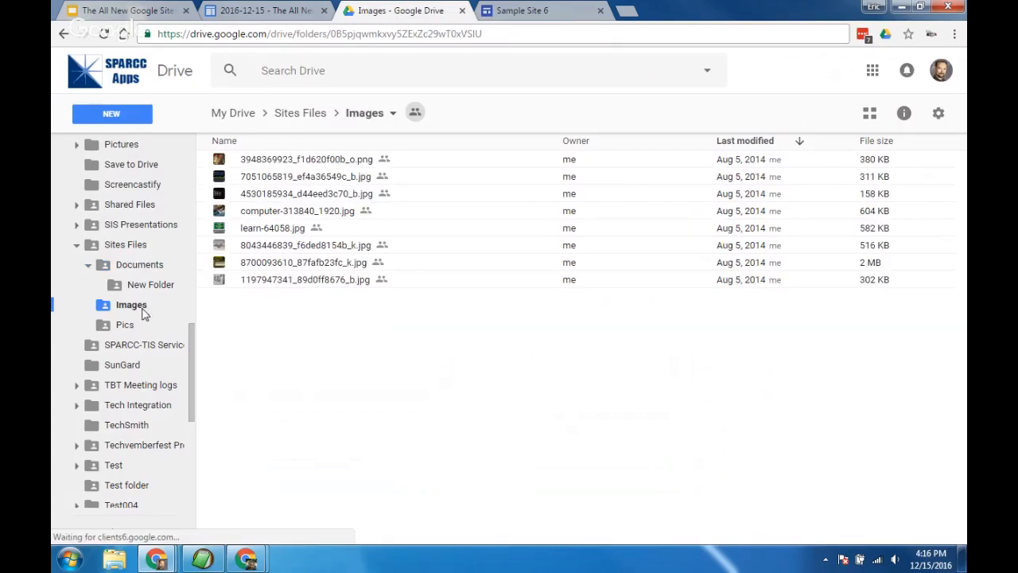
click(523, 13)
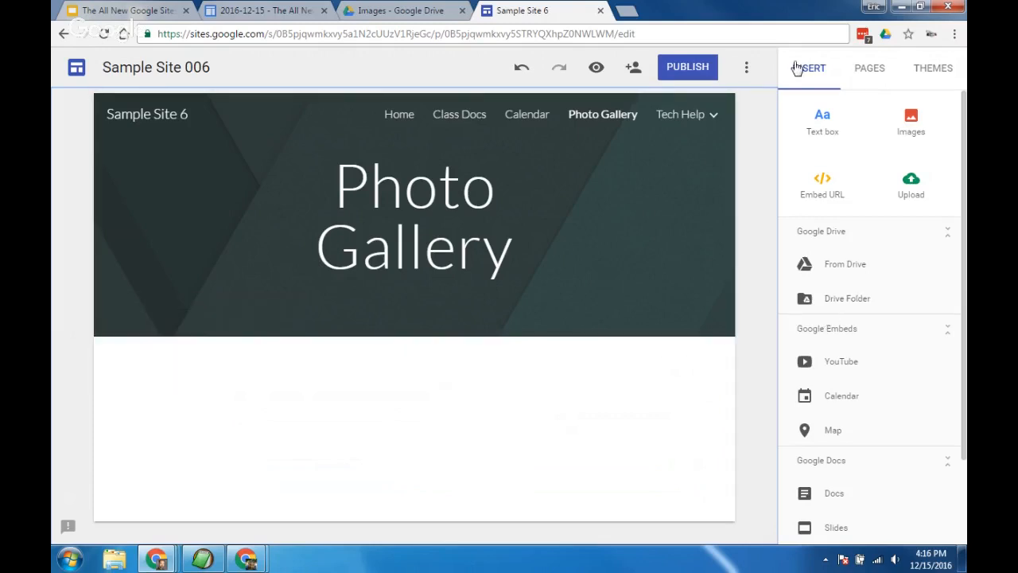
Step: Embed the Images folder from Sites Files on the Photo Gallery page, and enlarge it to nearly full page width and greater height
click(862, 301)
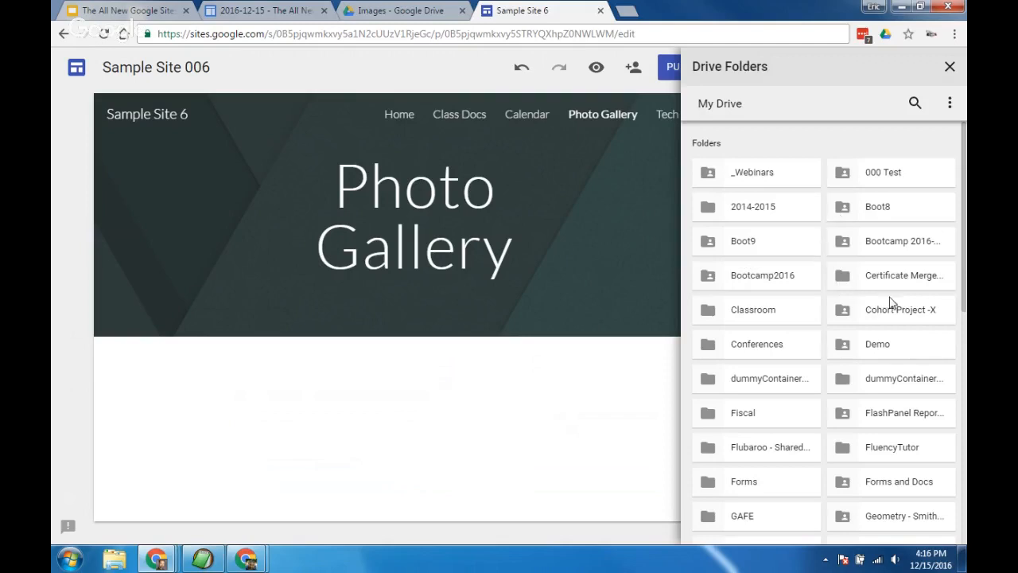
scroll(904, 395, down, 3)
scroll(905, 395, down, 1)
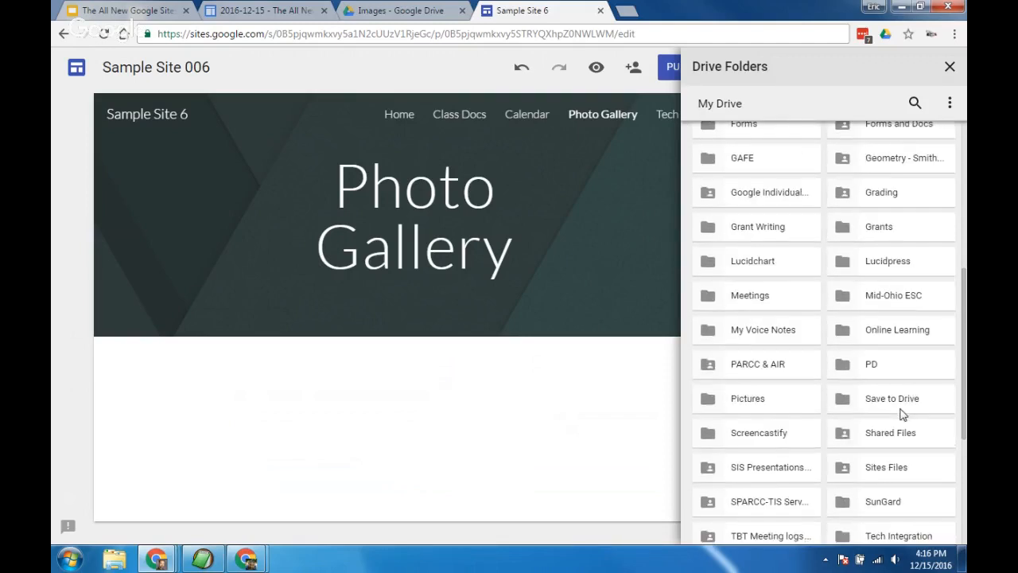
click(871, 471)
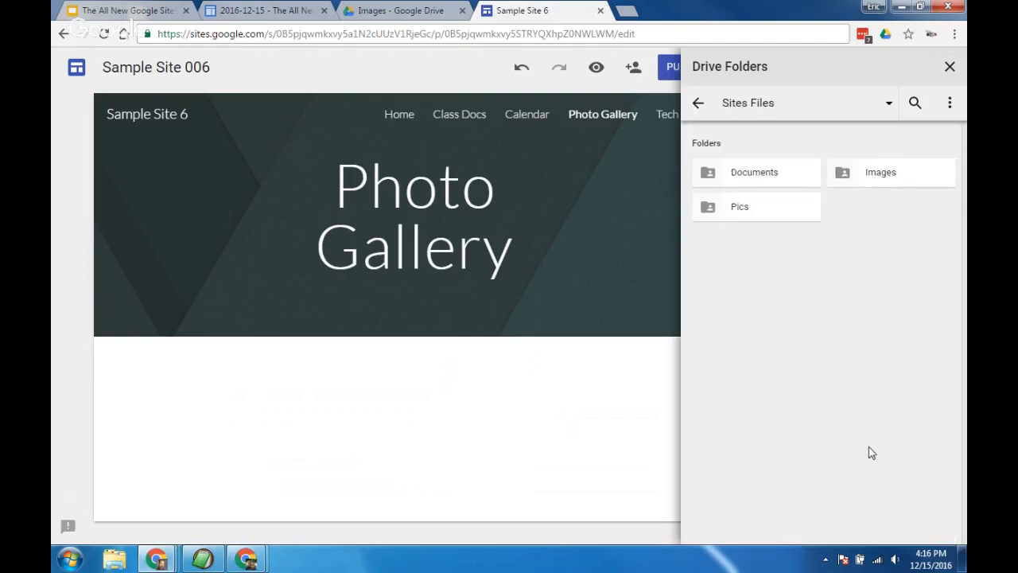
click(888, 183)
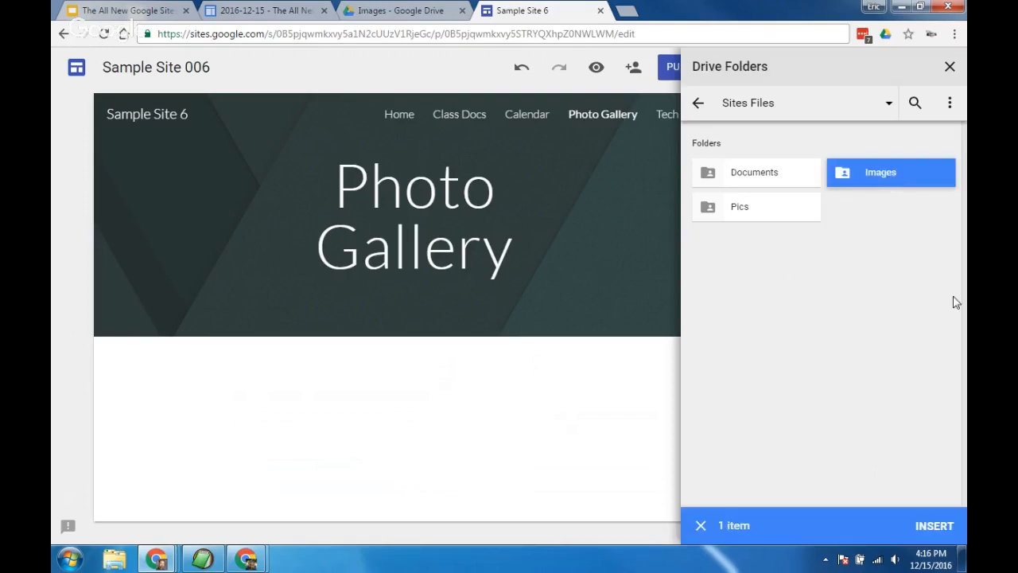
click(934, 528)
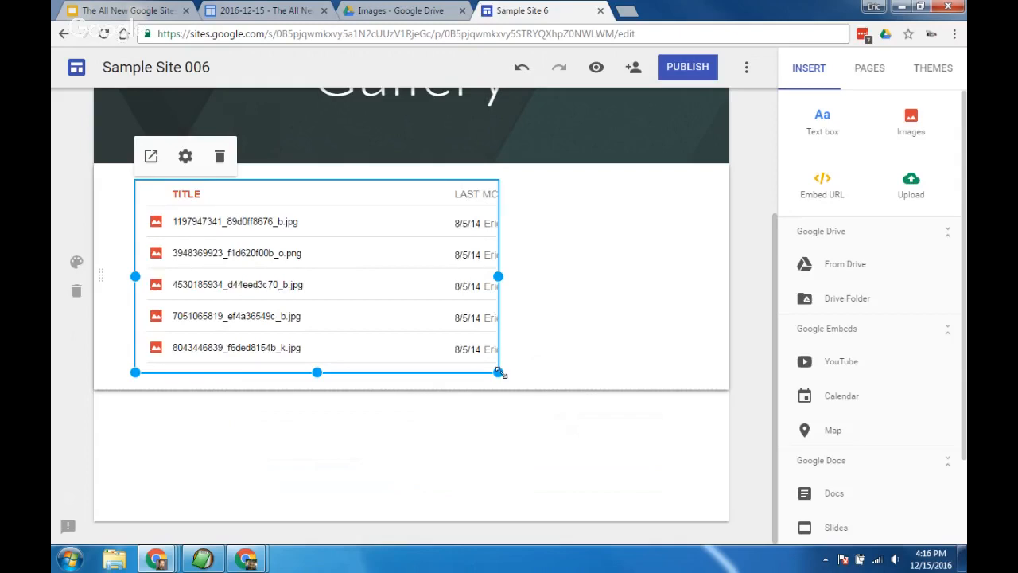
drag(498, 372, 689, 482)
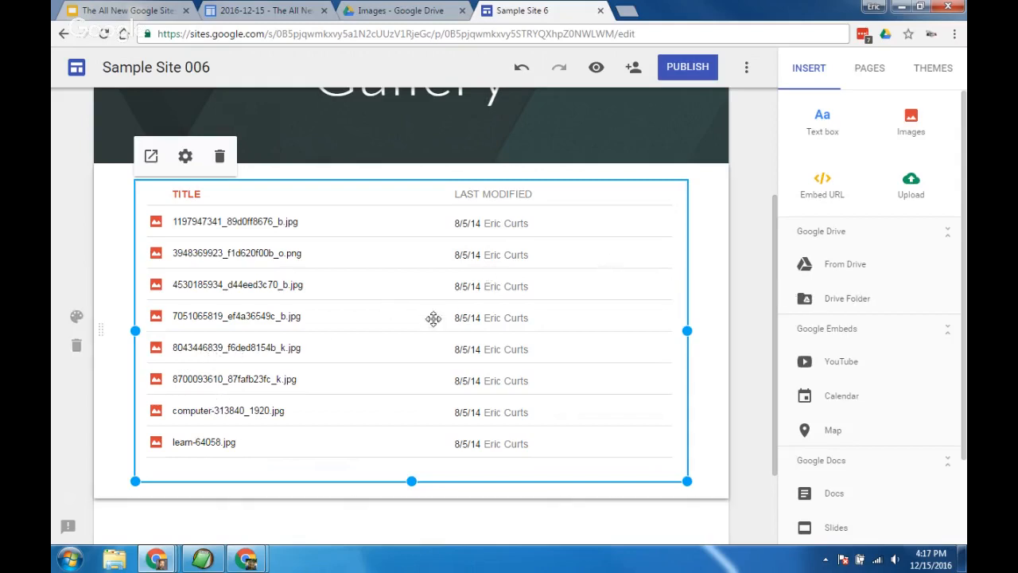
Step: Set the embedded Images folder's view type to Grid View and look over the image thumbnails
click(185, 157)
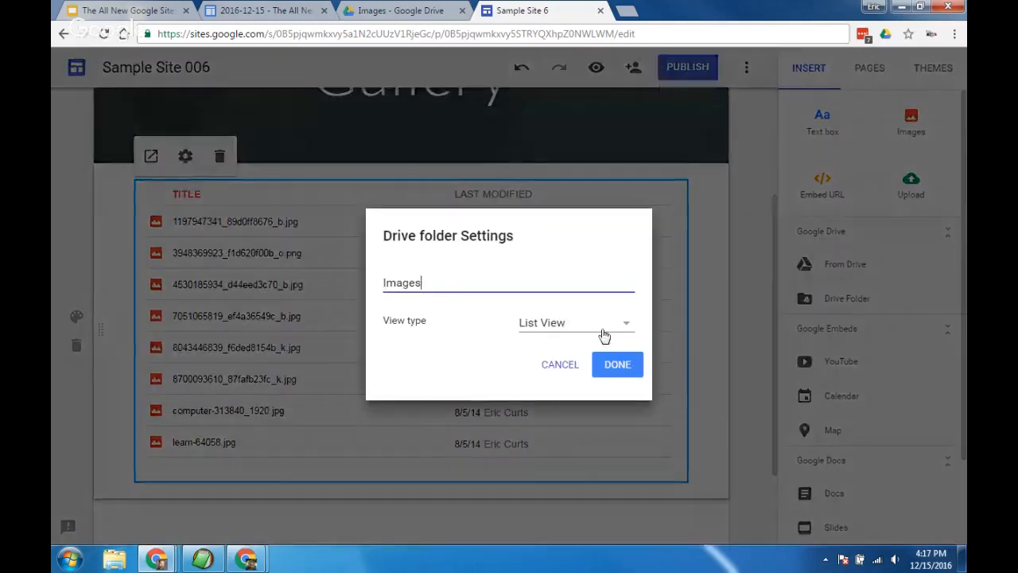
click(610, 324)
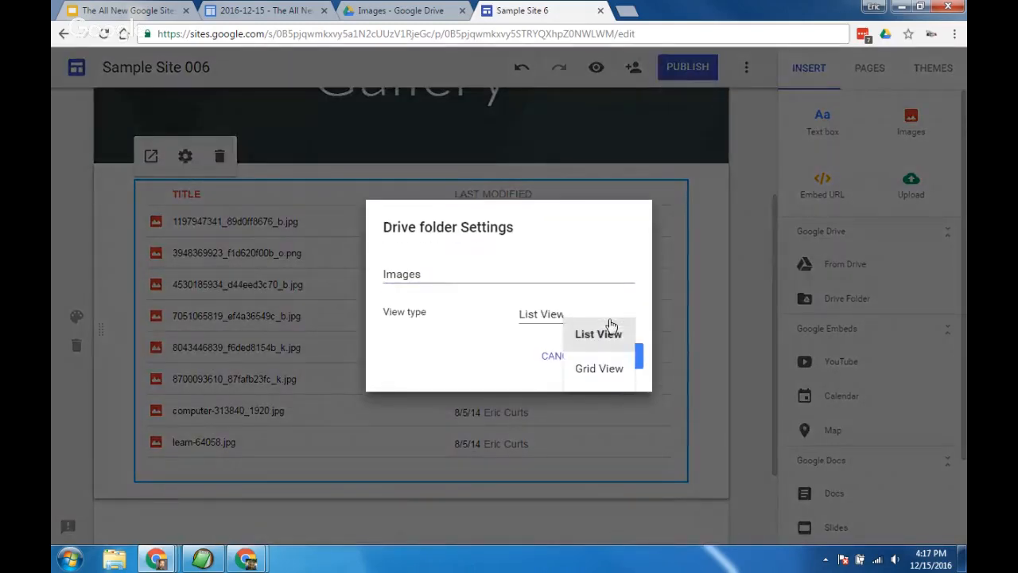
click(616, 370)
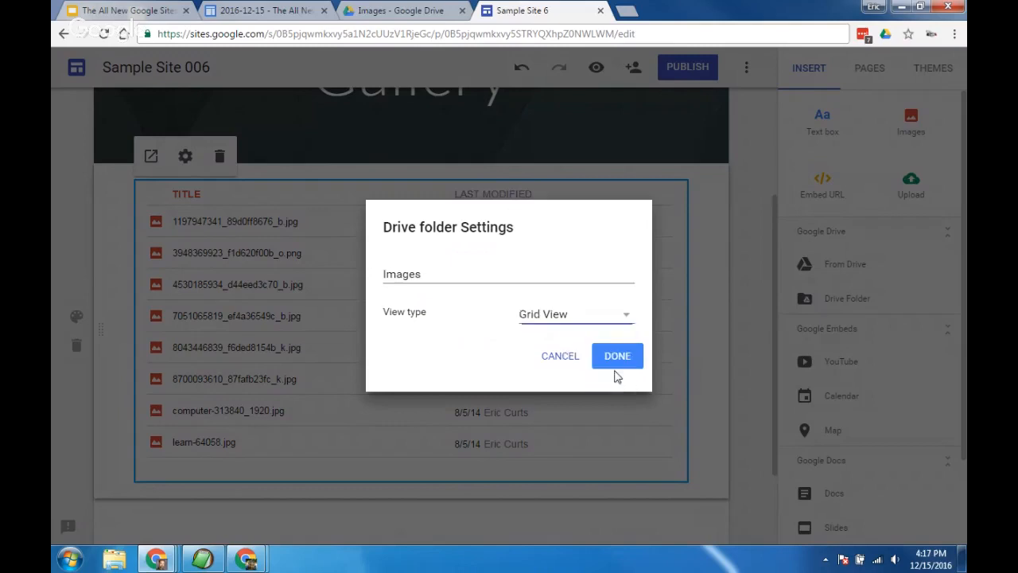
click(620, 356)
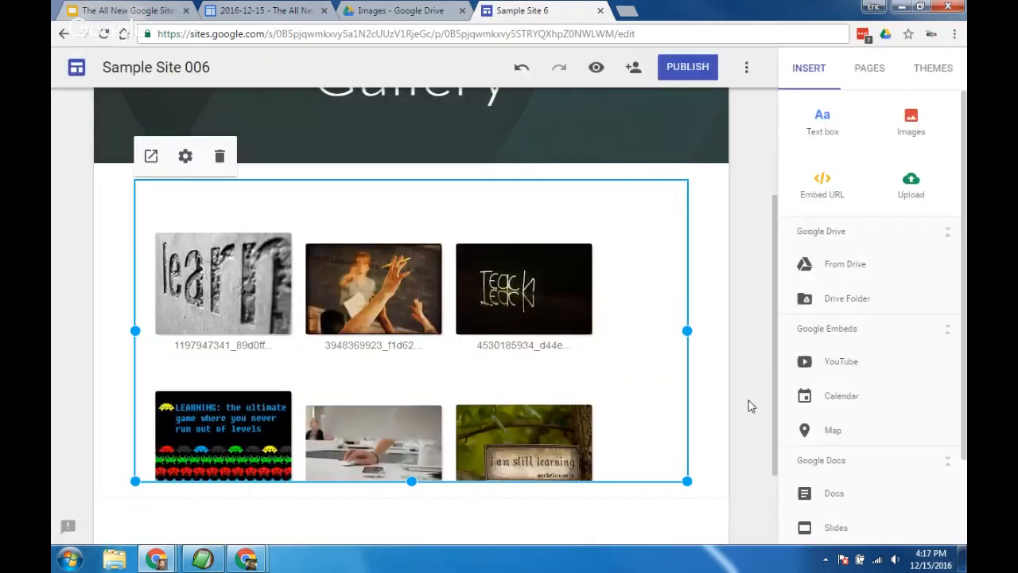
scroll(720, 446, down, 1)
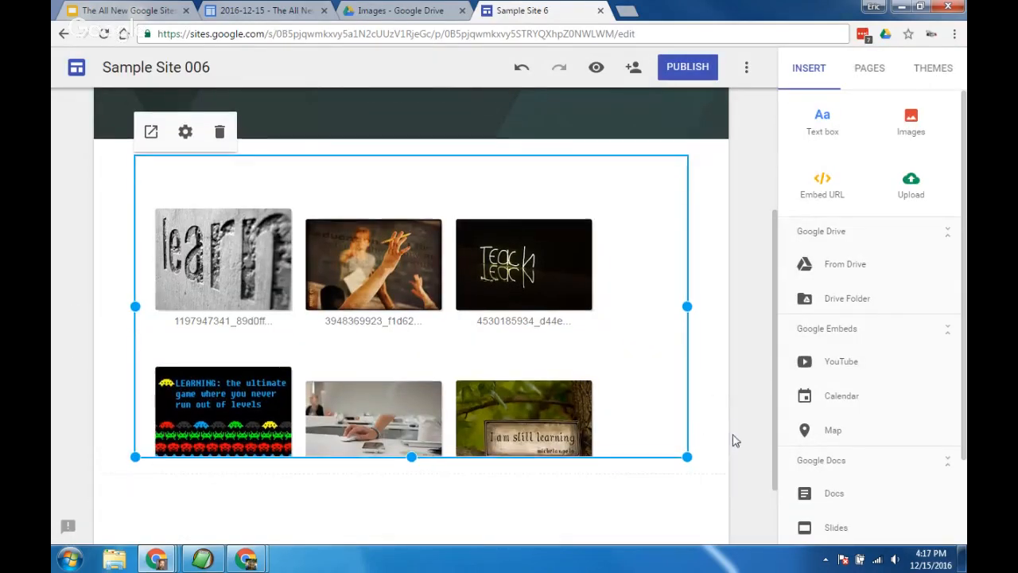
scroll(562, 348, up, 2)
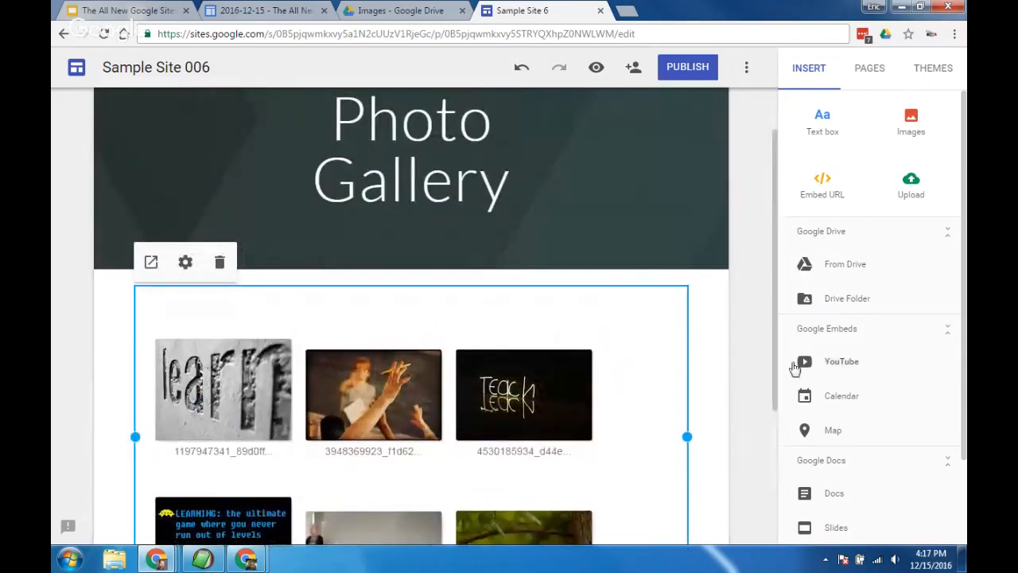
click(753, 379)
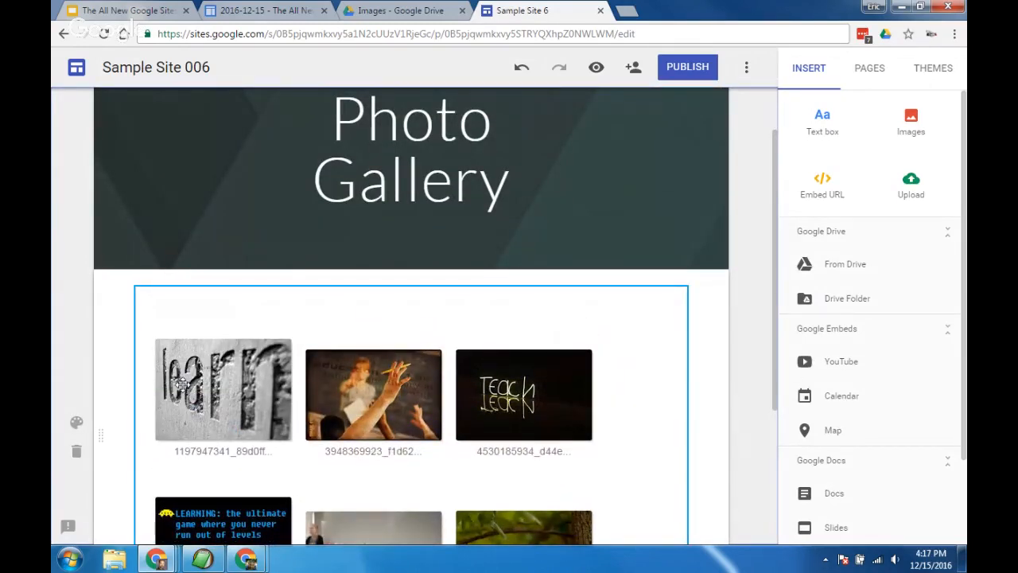
scroll(753, 436, down, 3)
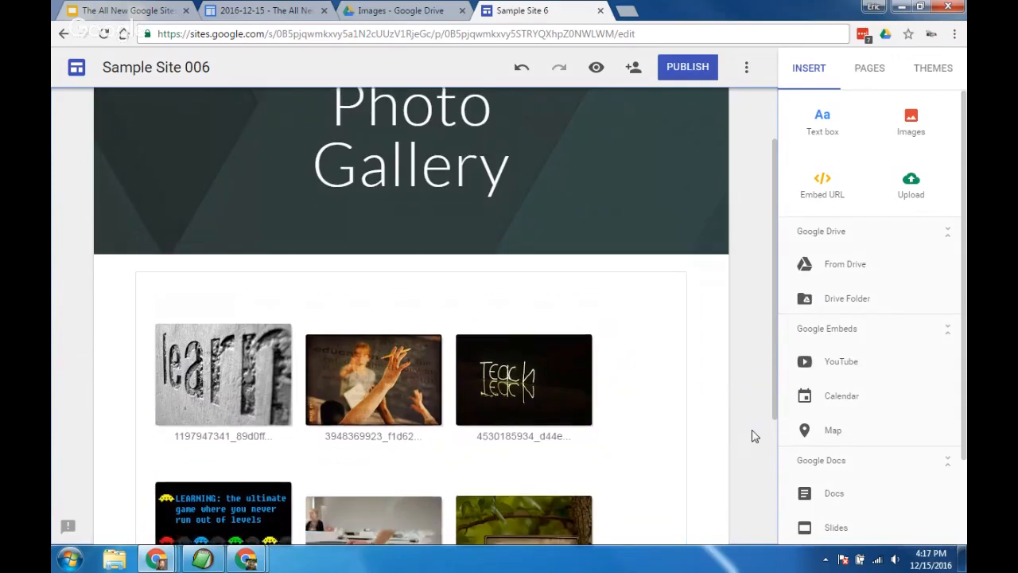
scroll(752, 436, up, 3)
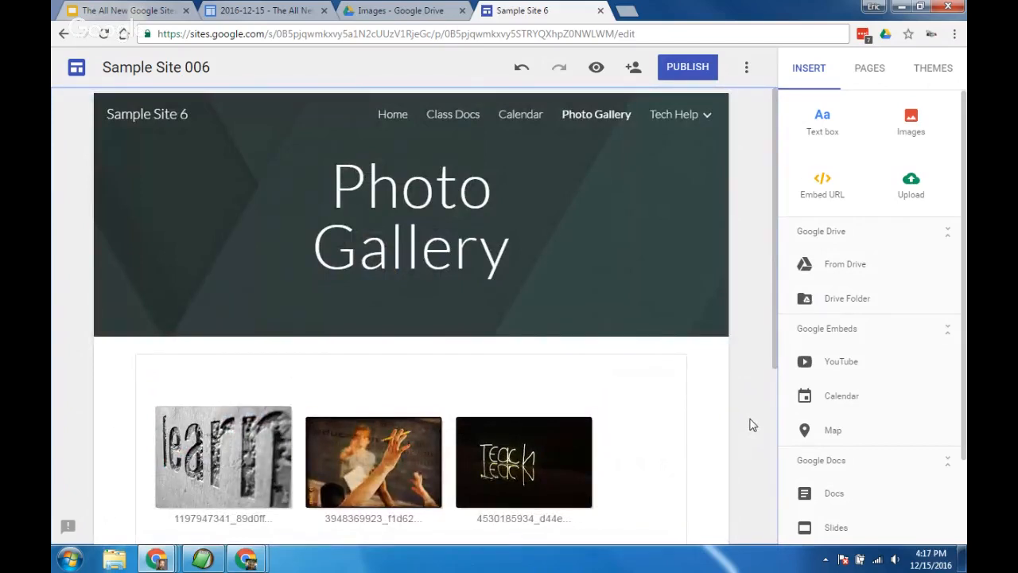
Step: Open the Google Drawings subpage under Tech Help and embed the Using Google Drawings document, found by searching Docs for "using google drawings"
mouse_move(695, 123)
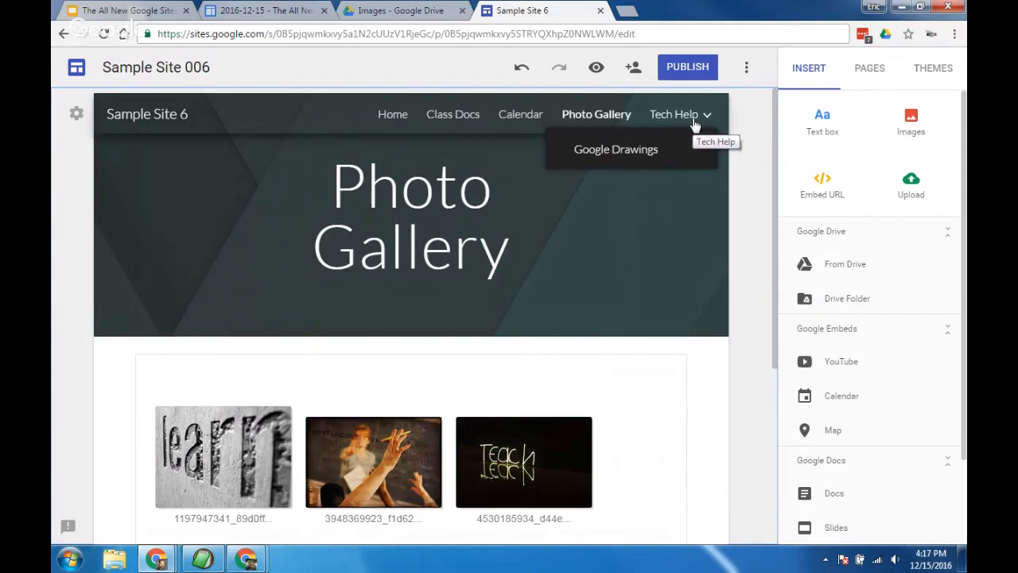
click(646, 155)
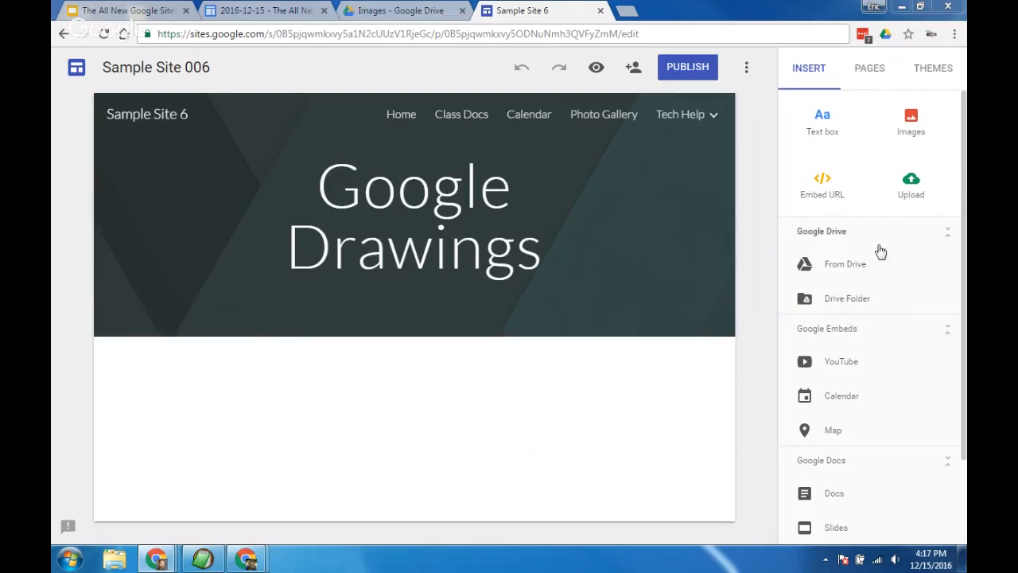
scroll(924, 301, down, 2)
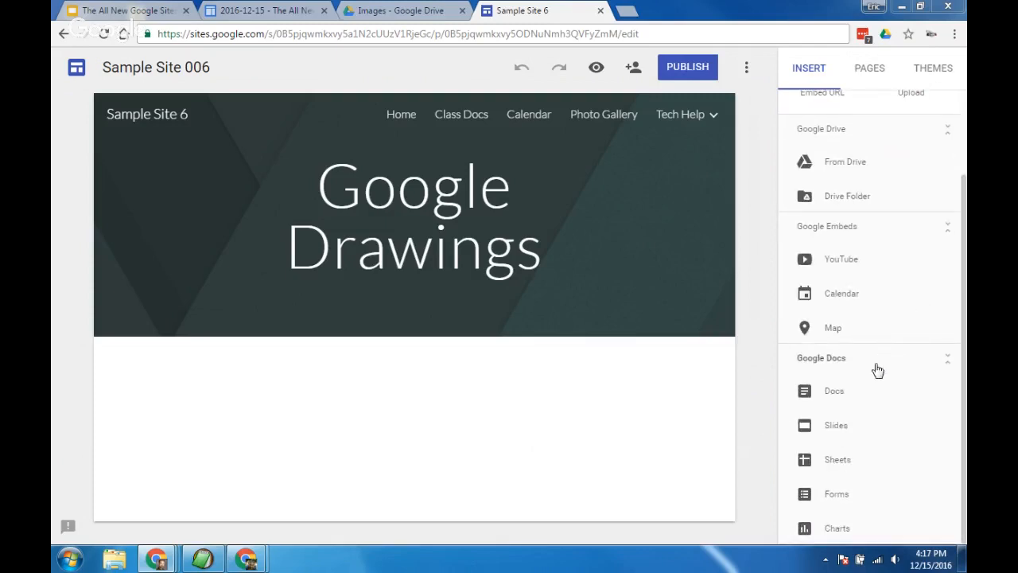
click(835, 393)
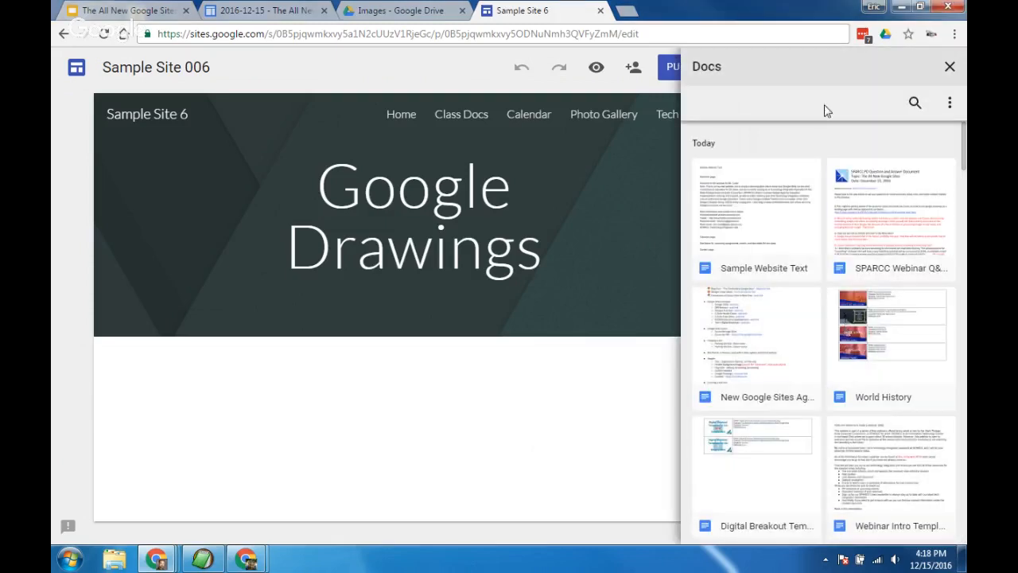
click(915, 103)
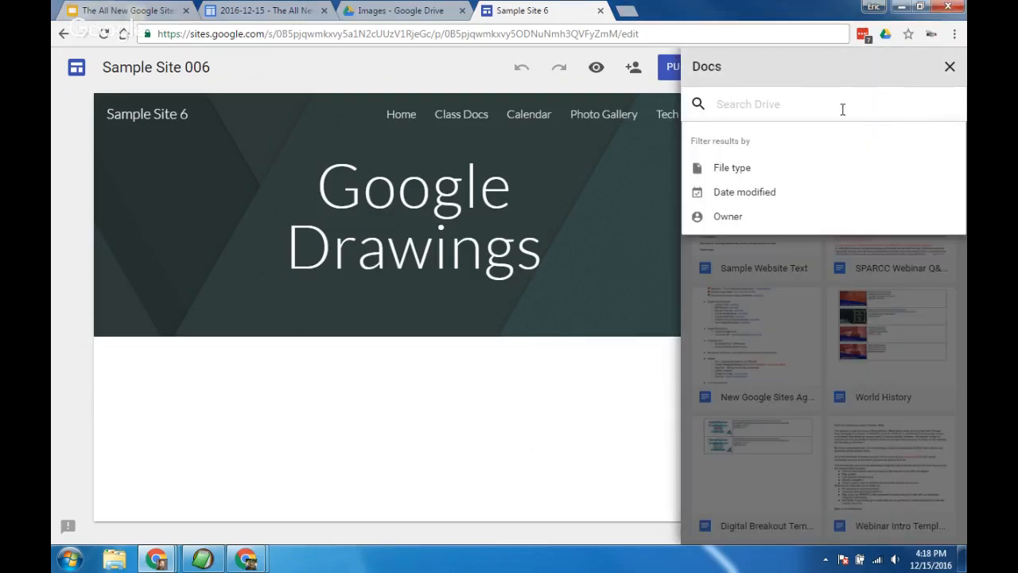
text(using)
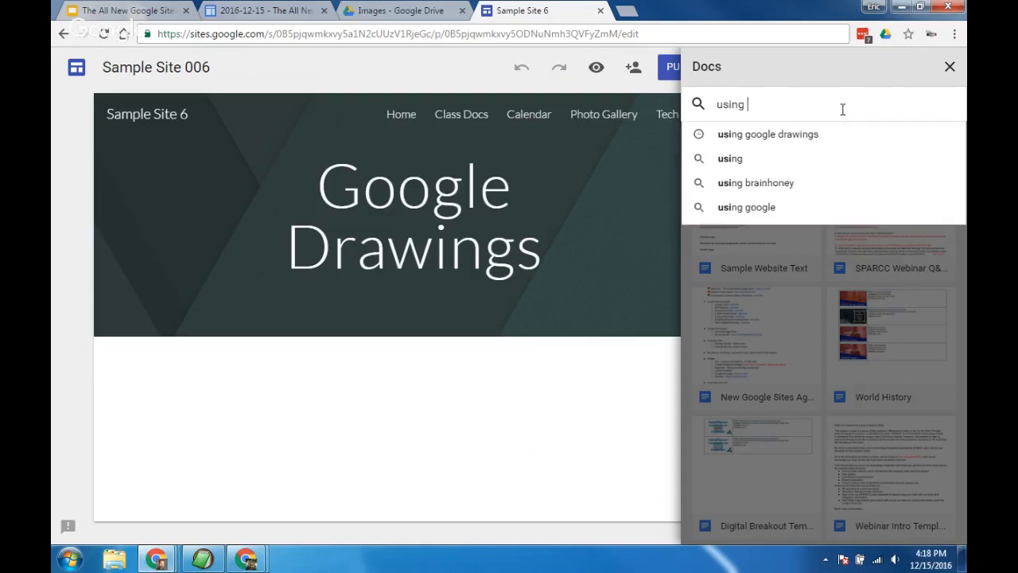
click(814, 134)
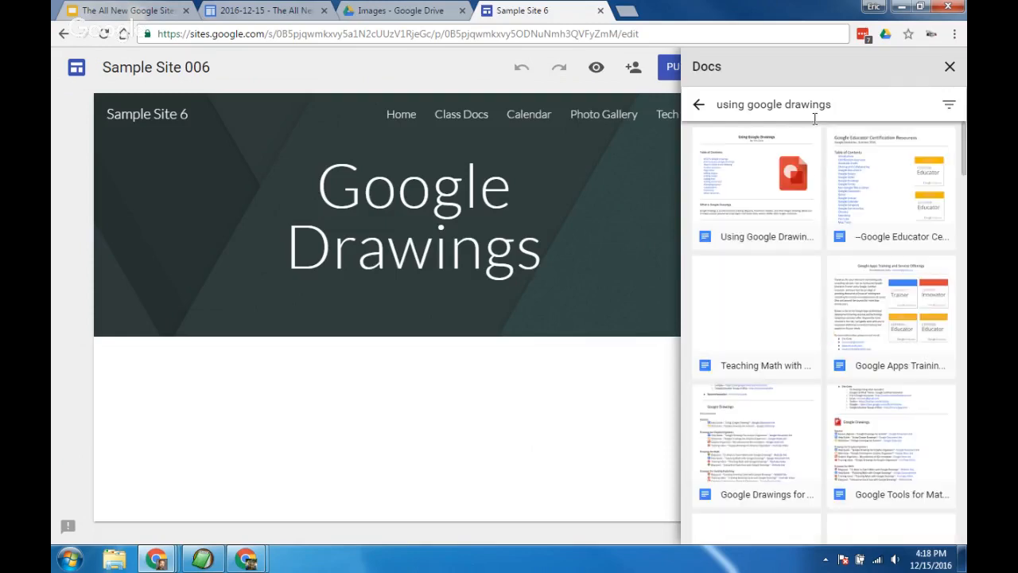
click(747, 191)
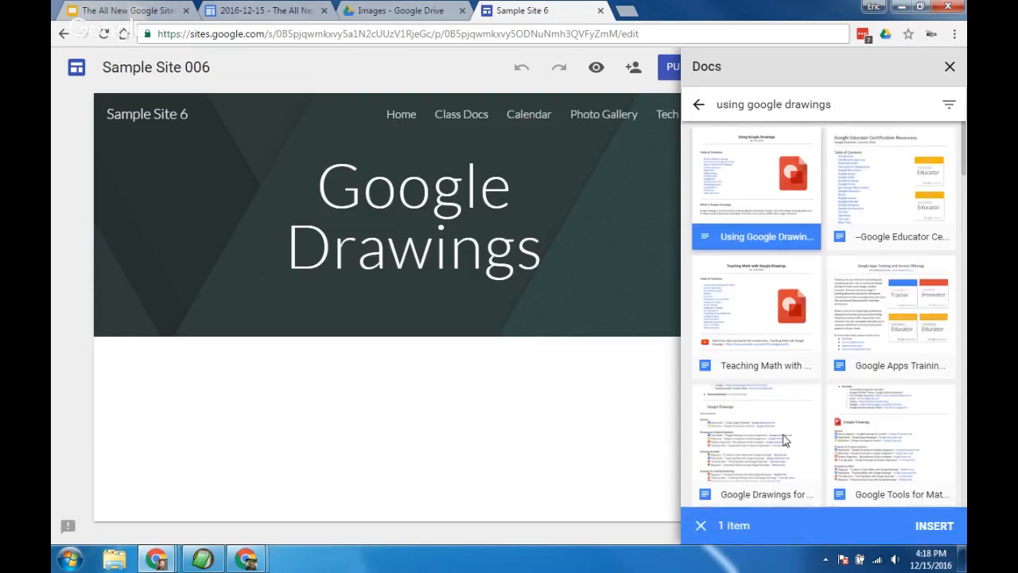
click(934, 526)
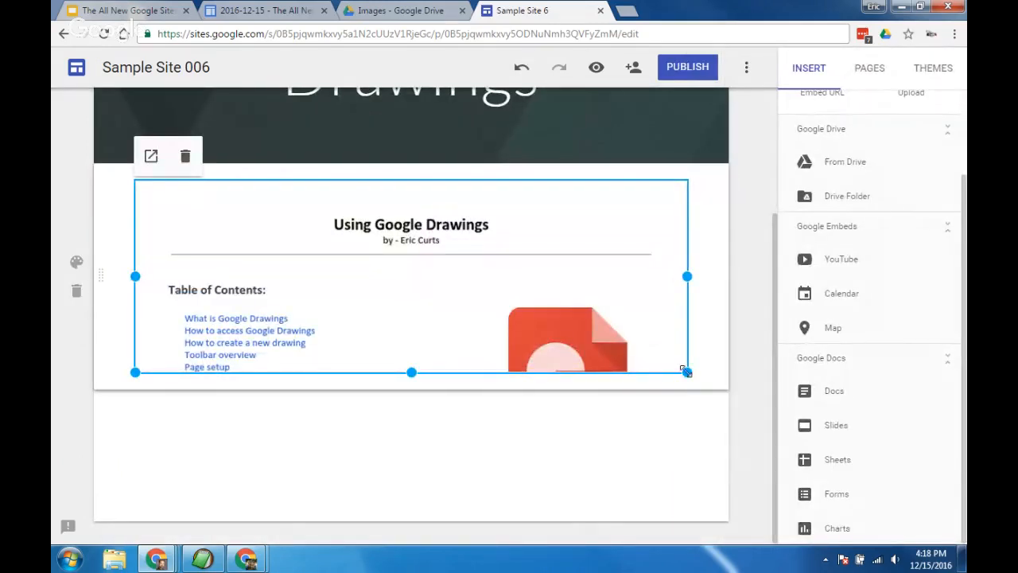
Step: Narrow the embedded Using Google Drawings document to about half the page width and make it taller to fit its whole first page
drag(686, 371, 403, 436)
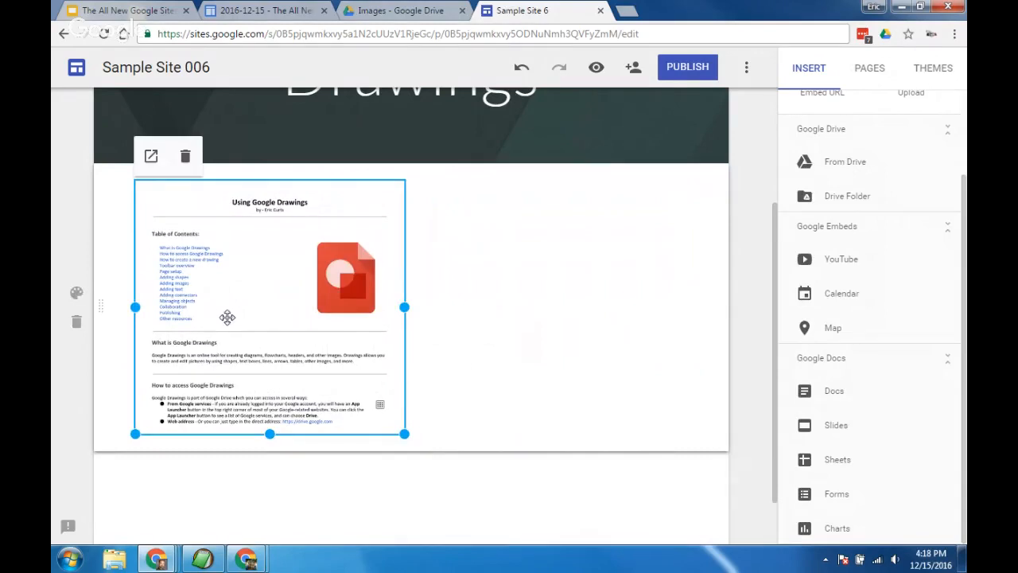
scroll(228, 317, down, 1)
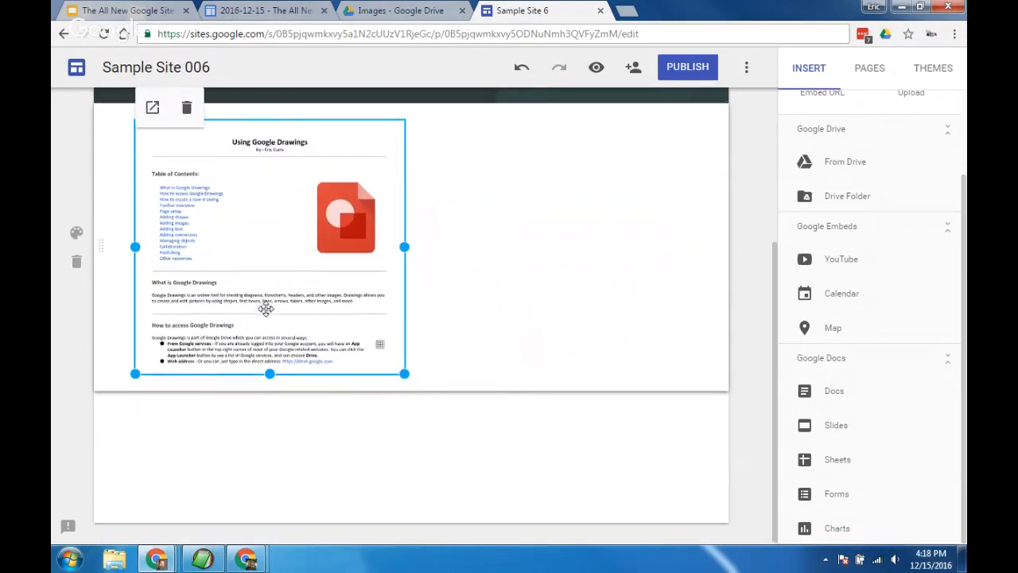
scroll(266, 310, up, 1)
drag(271, 443, 273, 523)
scroll(482, 389, down, 2)
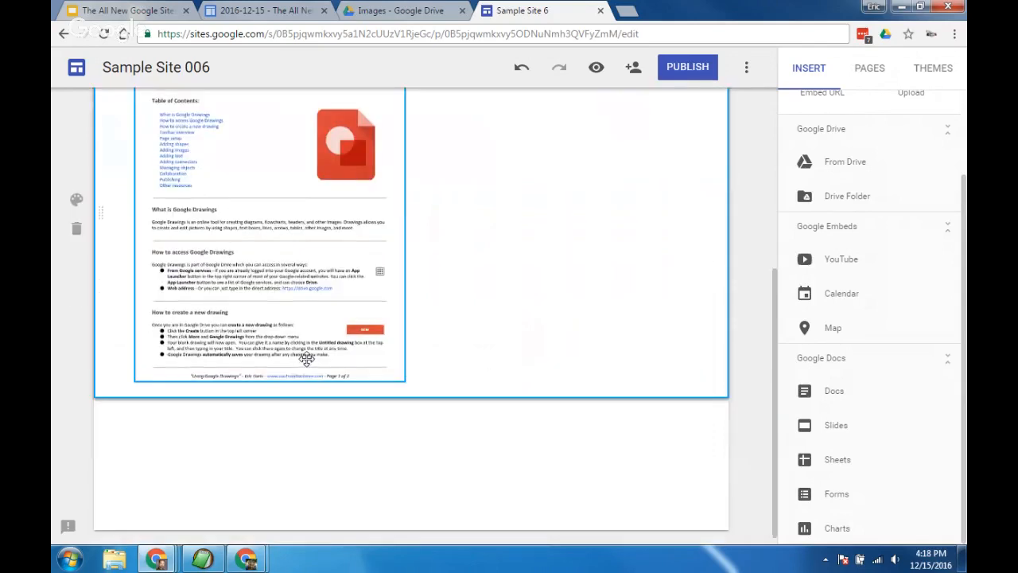
Step: Shorten the embedded Using Google Drawings document so it ends at the How to create a new drawing heading
click(305, 359)
mouse_move(270, 382)
mouse_down()
mouse_move(269, 362)
mouse_move(269, 371)
mouse_up()
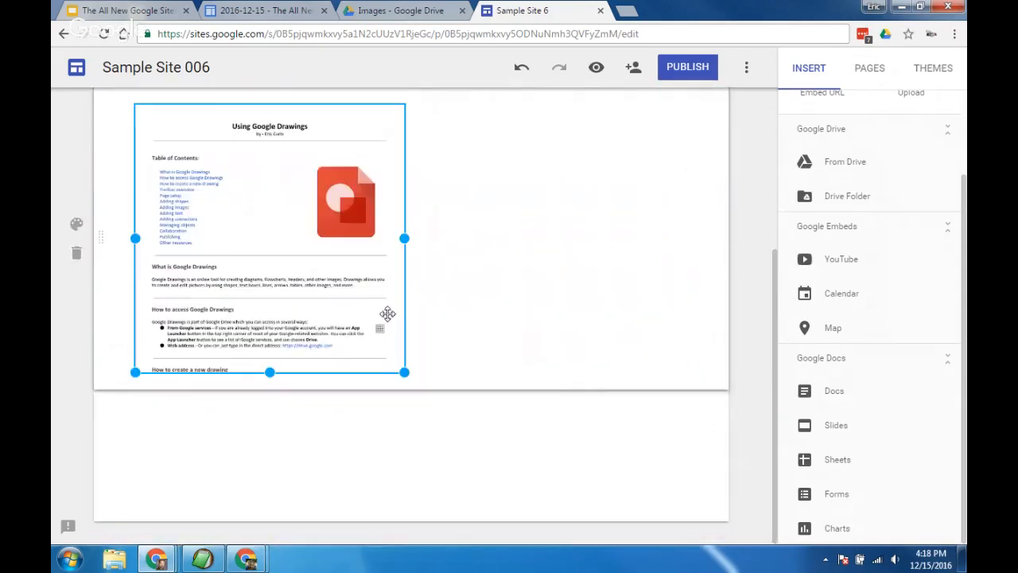
click(491, 303)
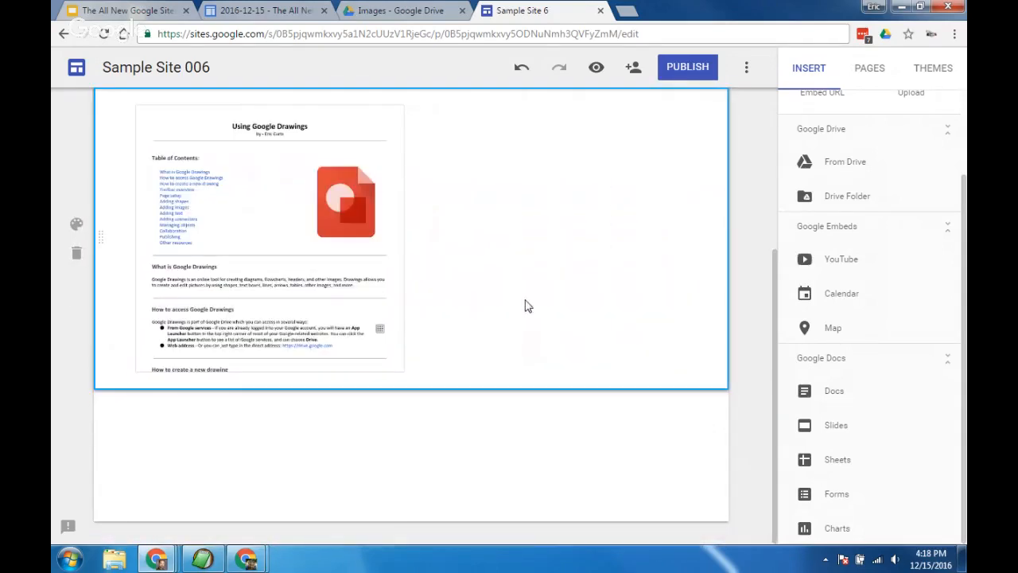
Step: Embed the Google Drawings for Schools presentation, found by searching Slides for "google drawings schools"
click(837, 429)
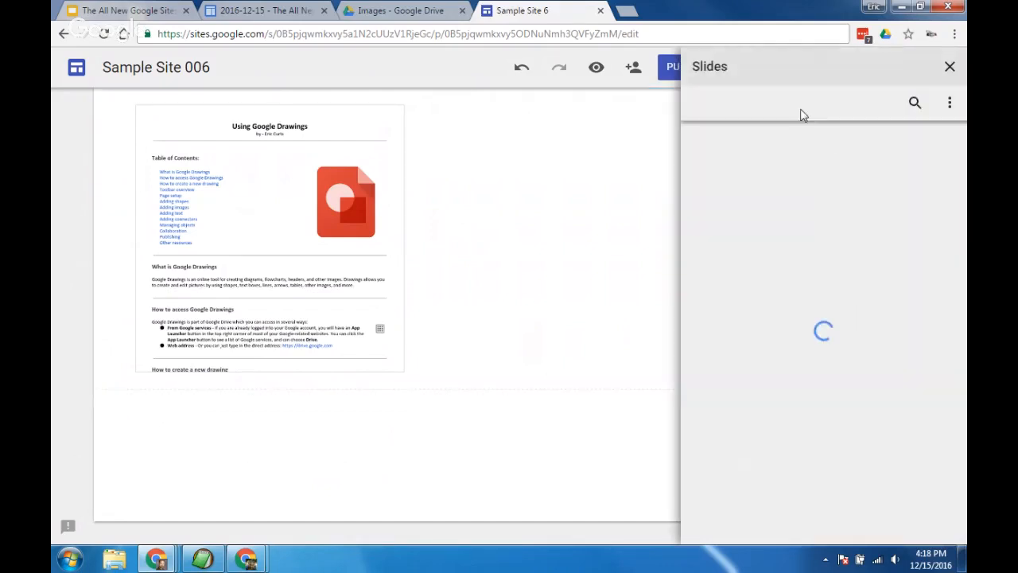
click(914, 104)
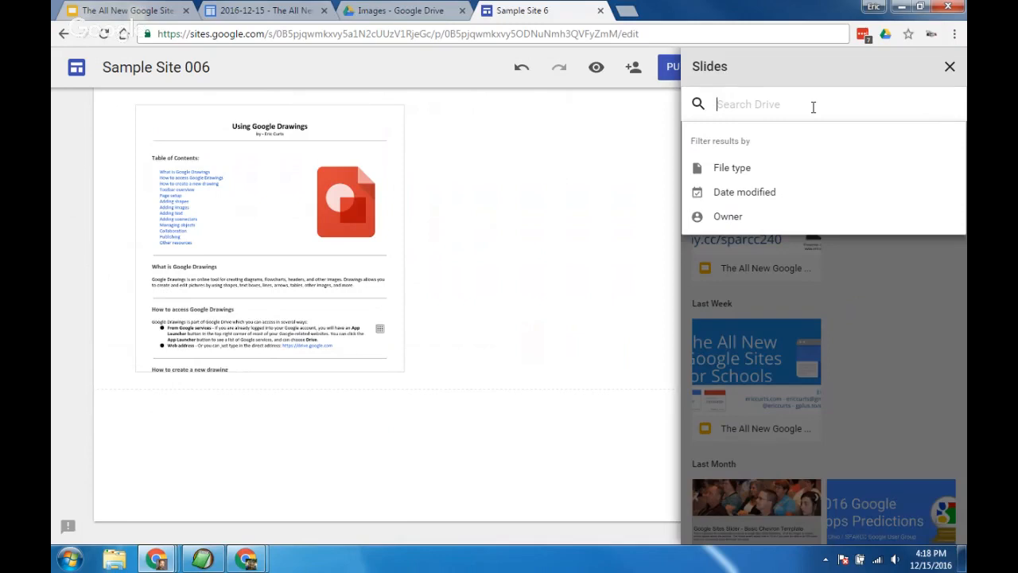
text(google dr)
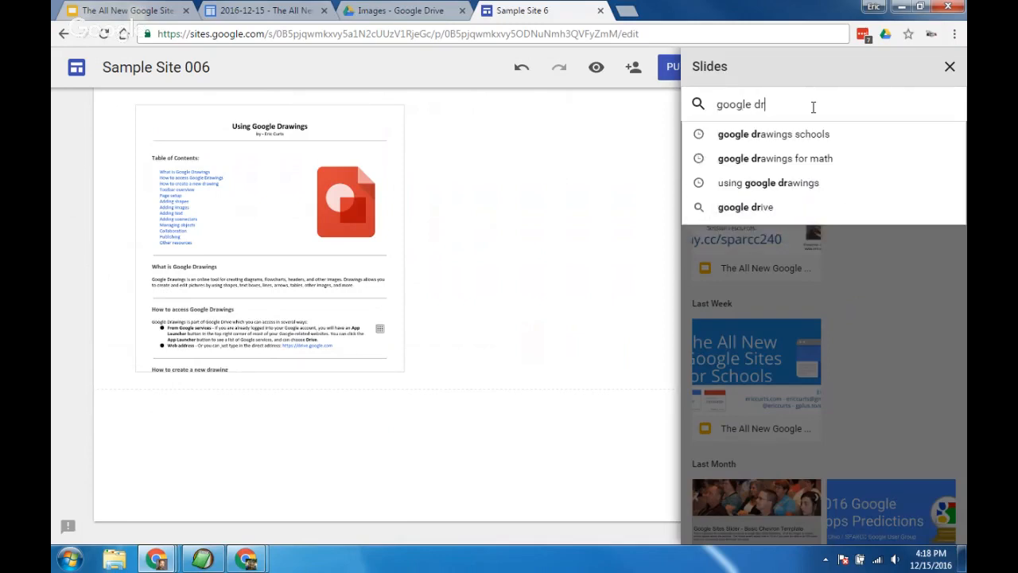
text(awings)
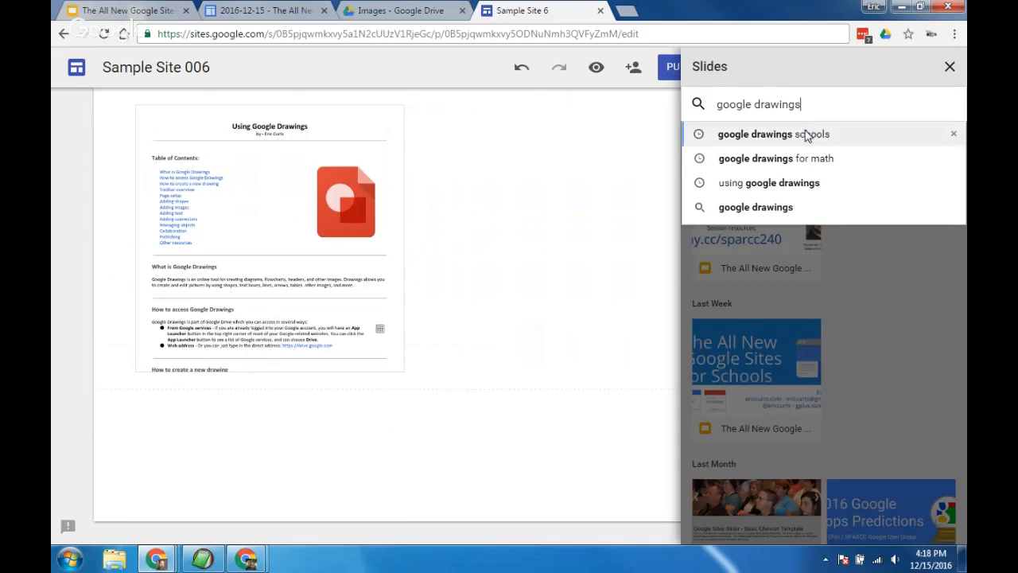
click(805, 135)
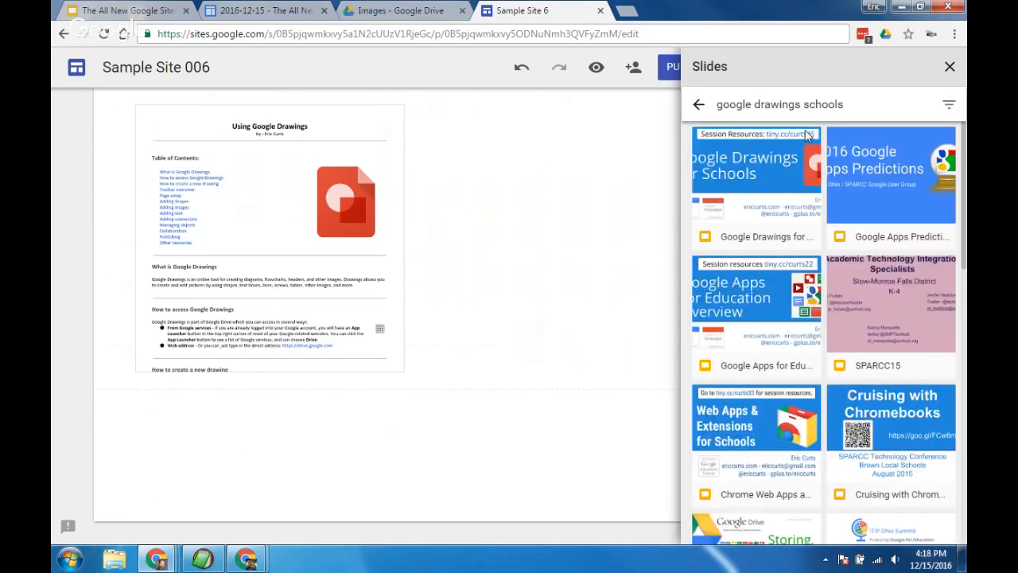
click(743, 177)
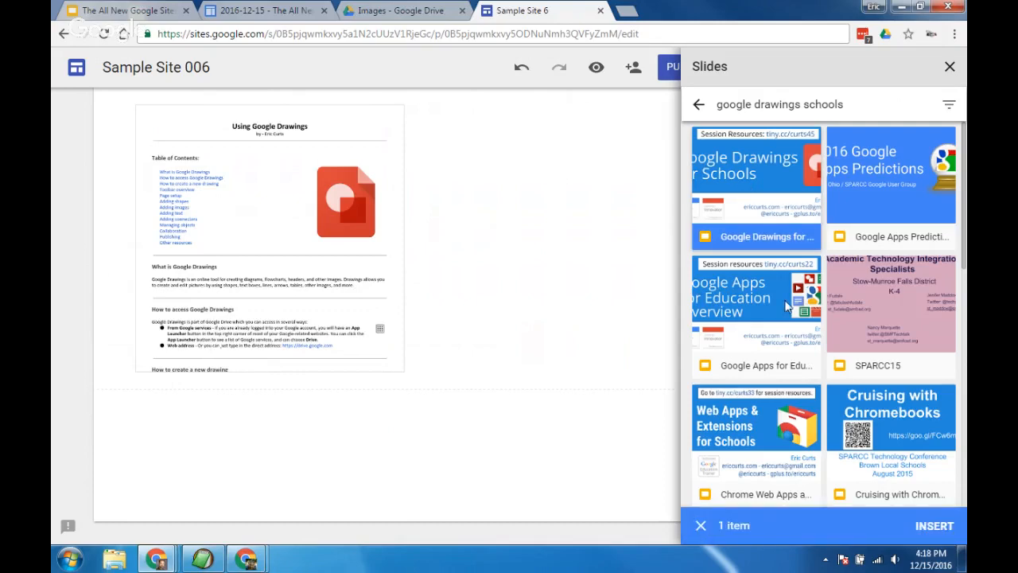
click(935, 532)
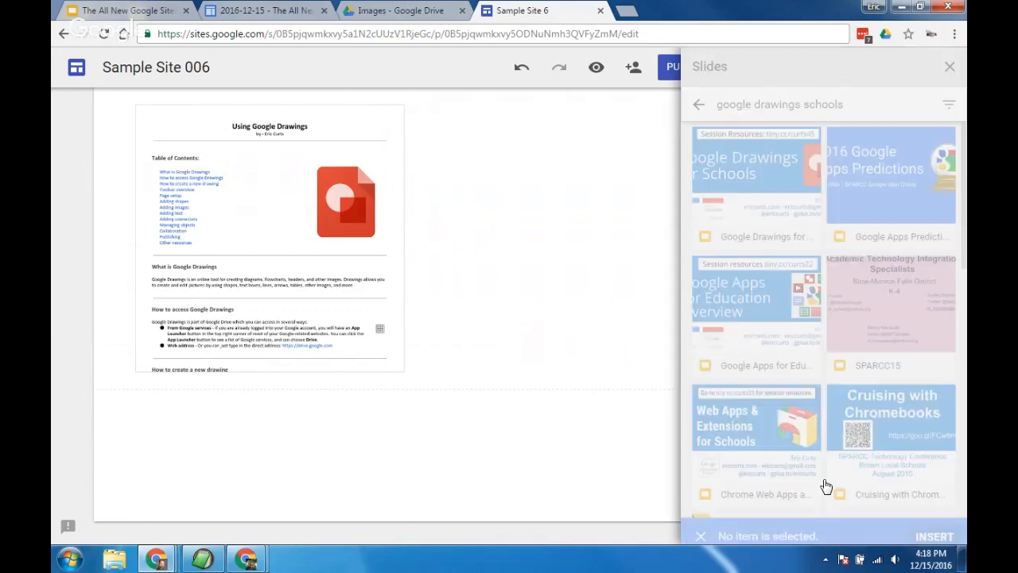
Step: Move the embedded presentation up beside the Using Google Drawings document, aligned with the document's upper edge
scroll(488, 310, up, 2)
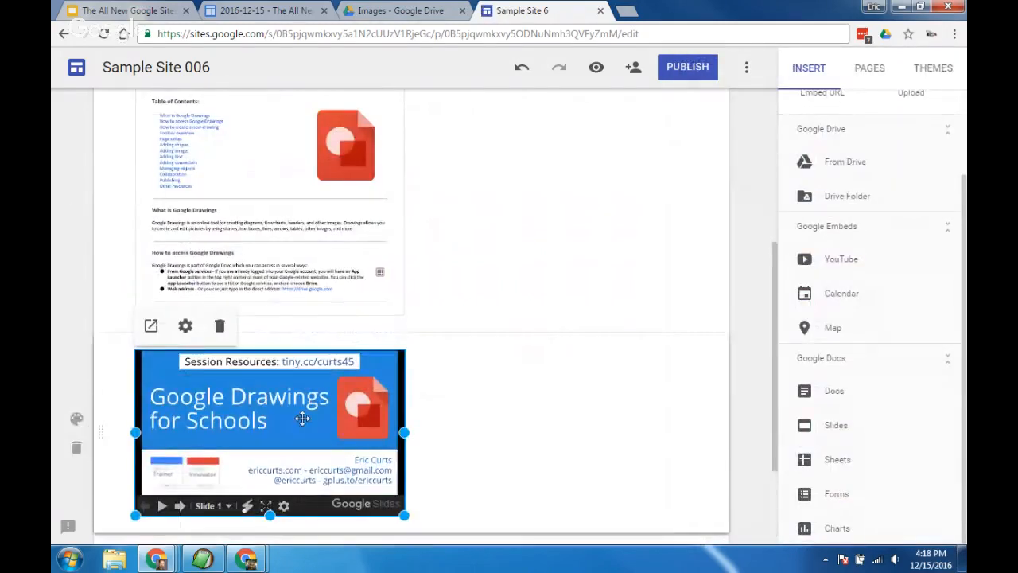
drag(303, 416, 531, 148)
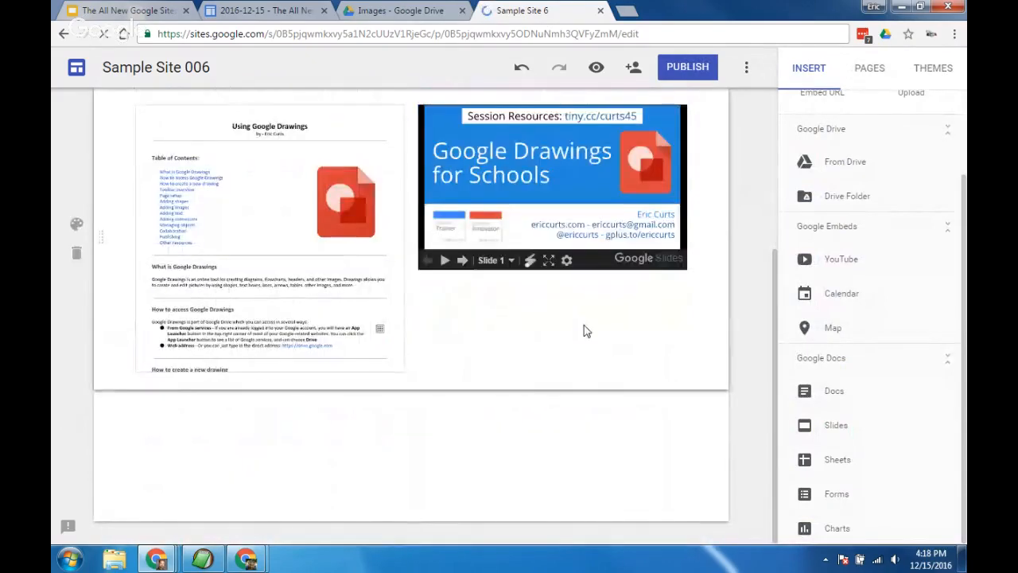
scroll(589, 338, up, 1)
scroll(602, 336, down, 2)
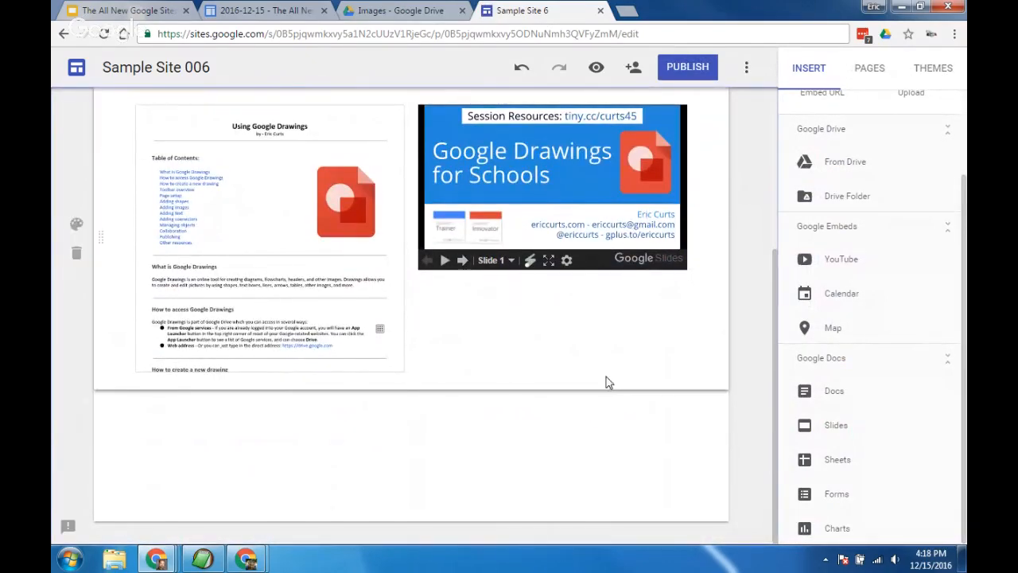
Step: Embed the YouTube video Teaching Math with Google Drawings, searching for that title plus the presenter's surname
click(843, 259)
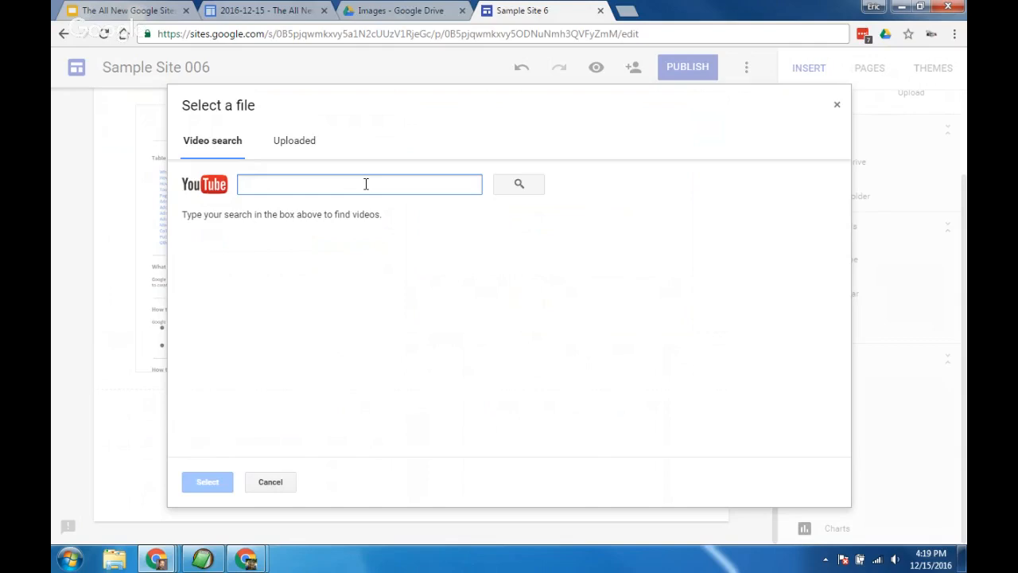
text(teaching math with google drawing)
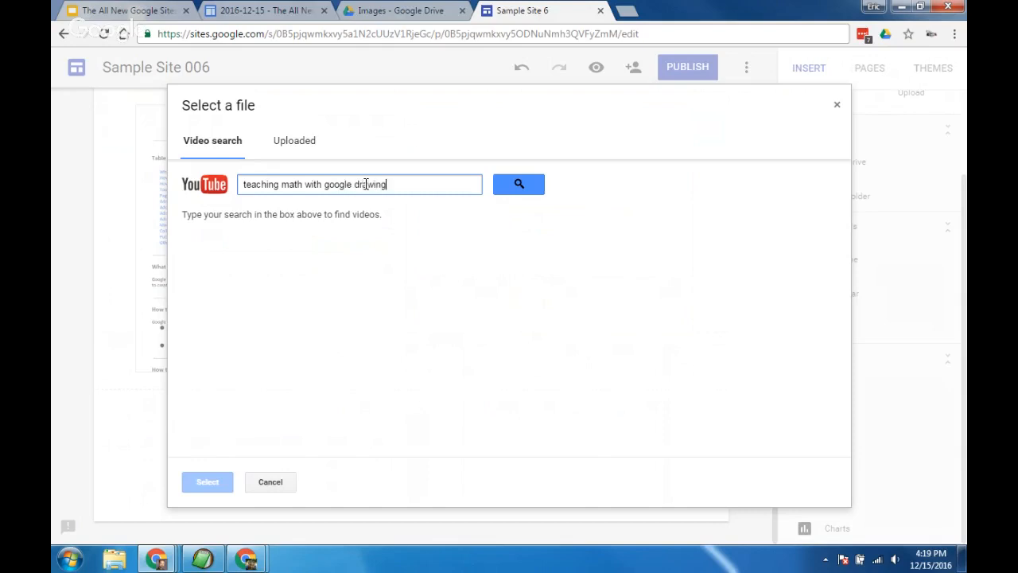
text(s curts)
key(Return)
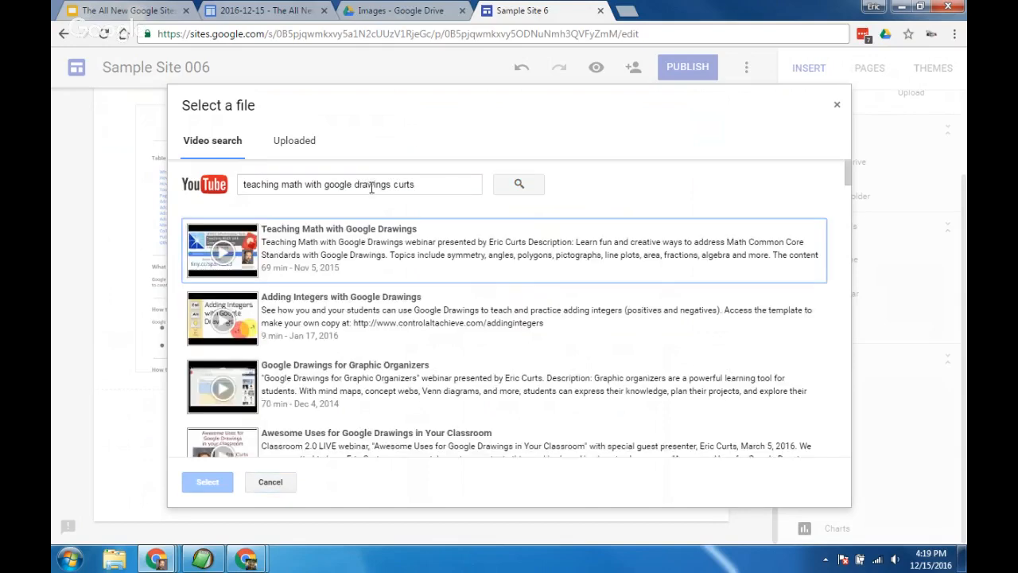
click(357, 254)
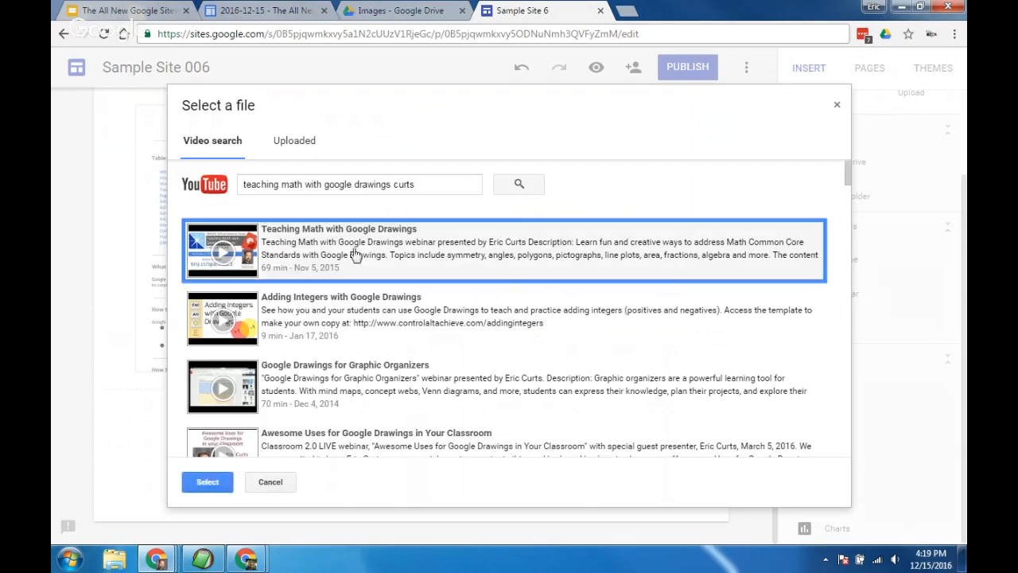
click(203, 482)
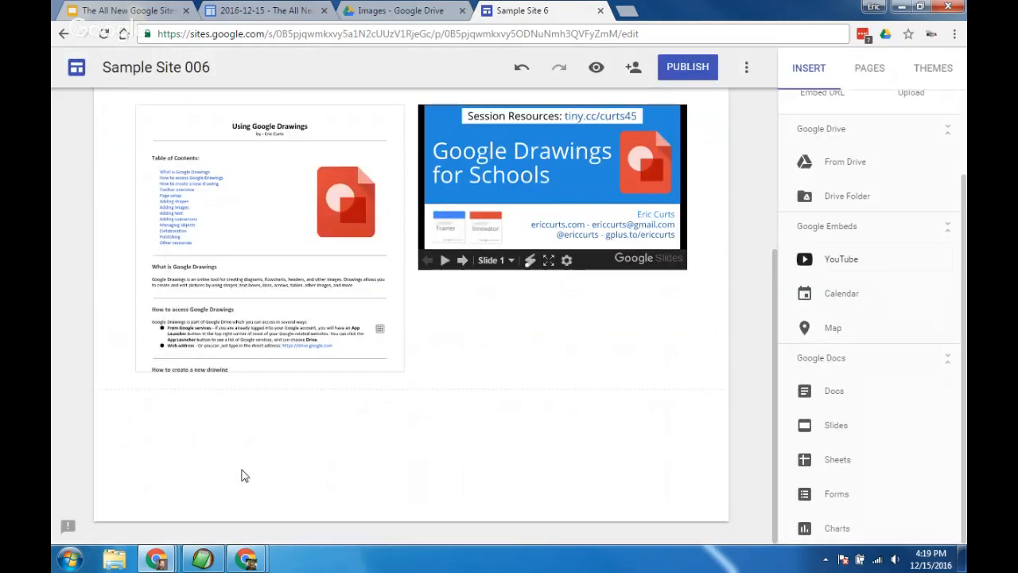
scroll(541, 318, up, 2)
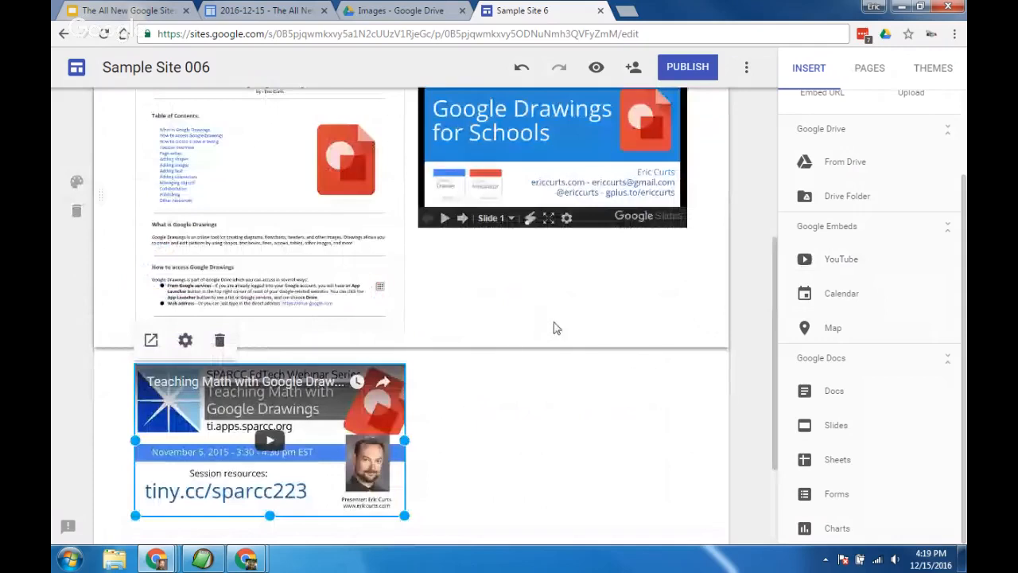
scroll(555, 327, down, 2)
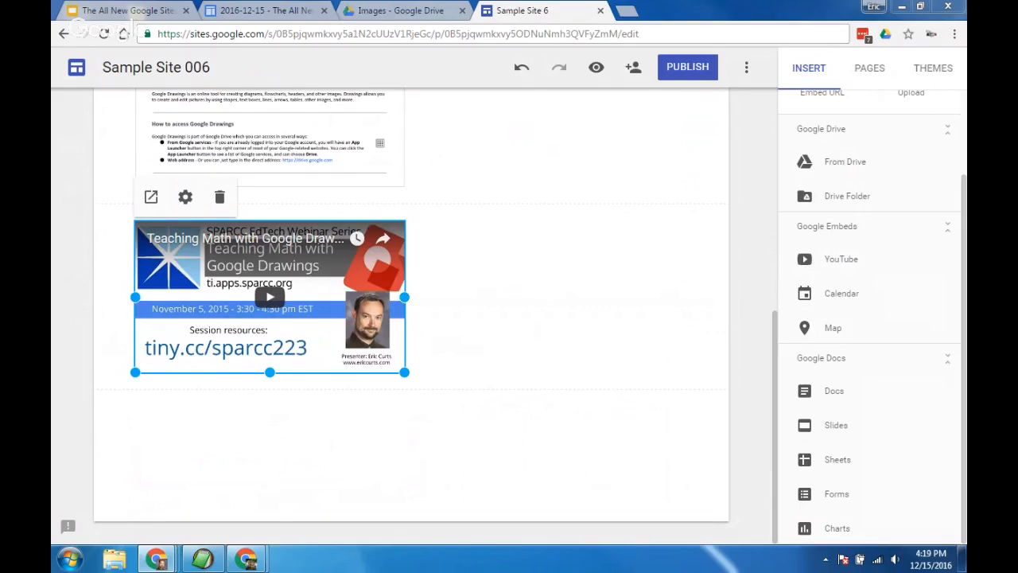
click(564, 350)
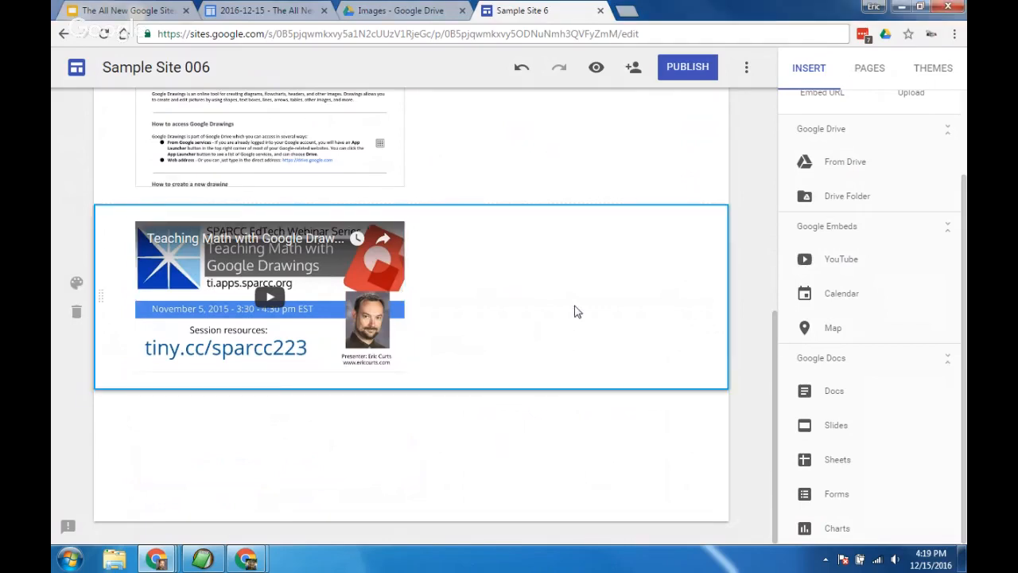
scroll(573, 311, up, 3)
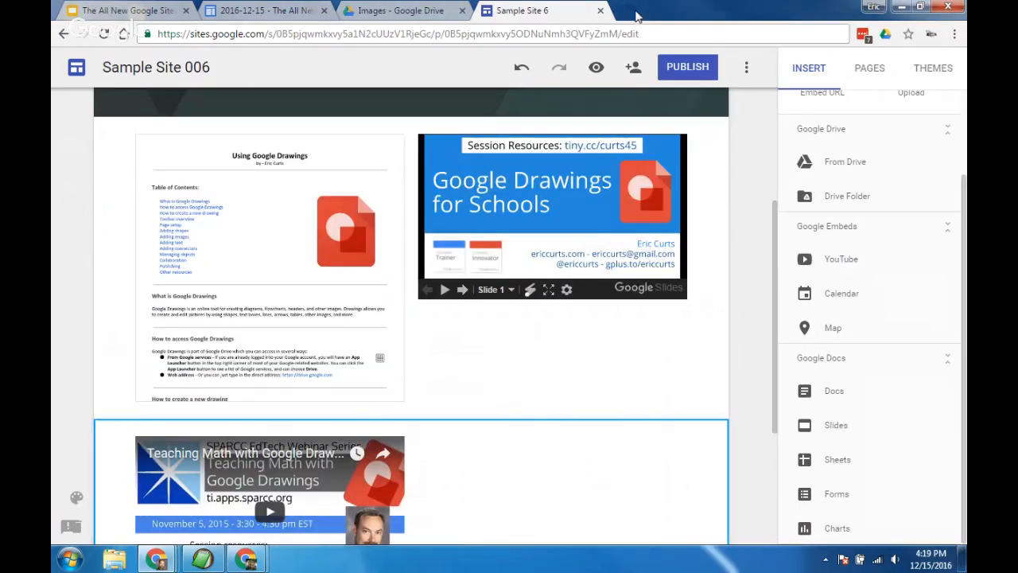
click(627, 10)
text(http://www.controlaltachieve.com/2016/06/math-google-drawings.html)
key(Return)
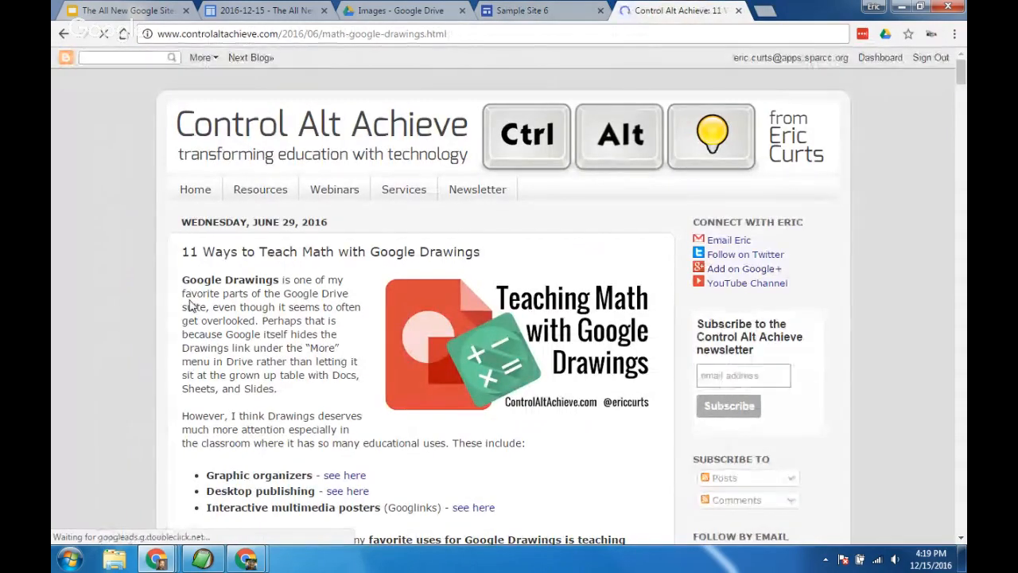
scroll(199, 334, down, 2)
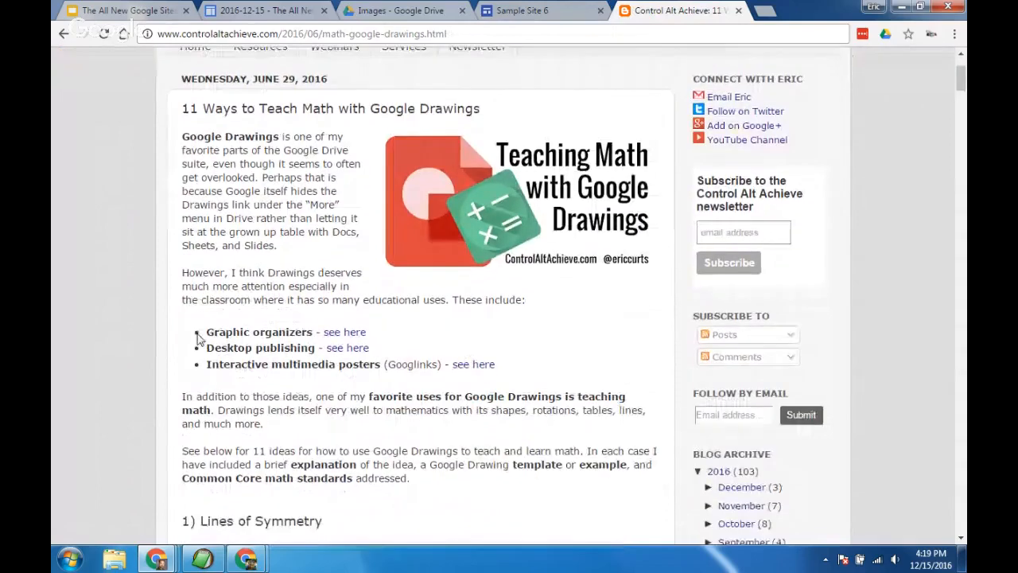
scroll(199, 338, up, 2)
click(383, 35)
key(ctrl+c)
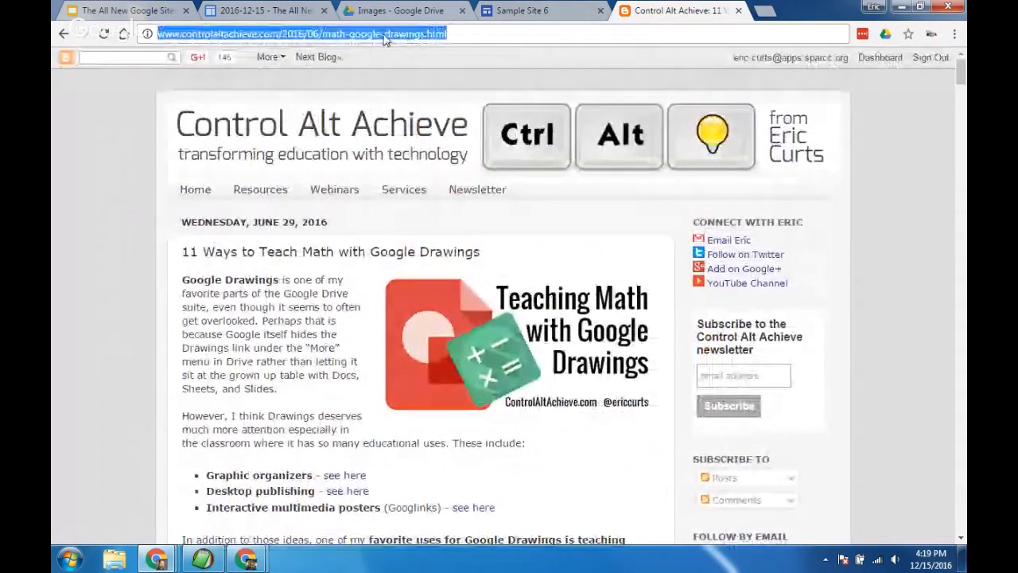
right_click(384, 36)
click(411, 86)
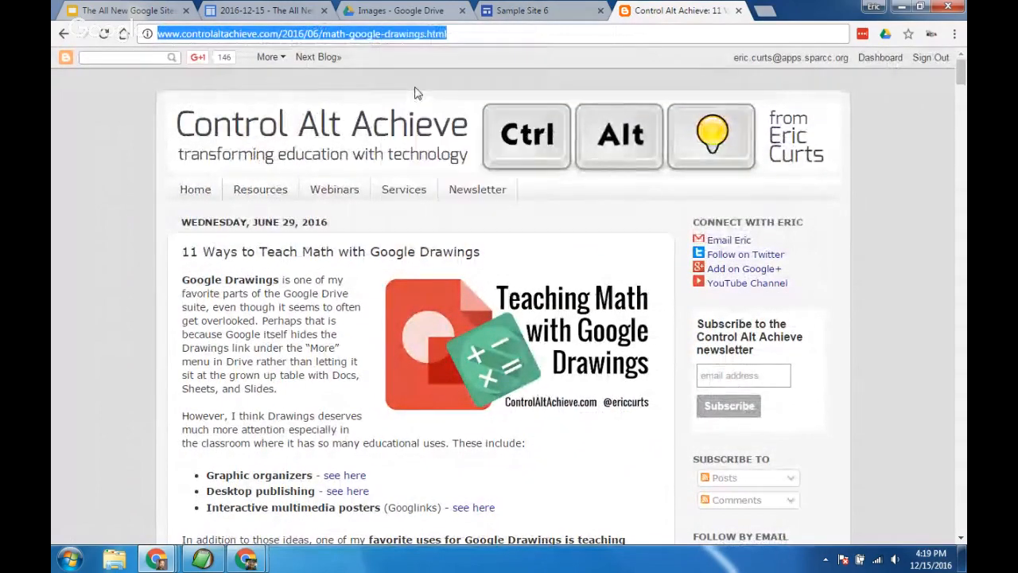
Step: Return to the Sample Site 6 editor and embed the copied blog post URL on the Google Drawings page
click(521, 11)
scroll(756, 273, up, 3)
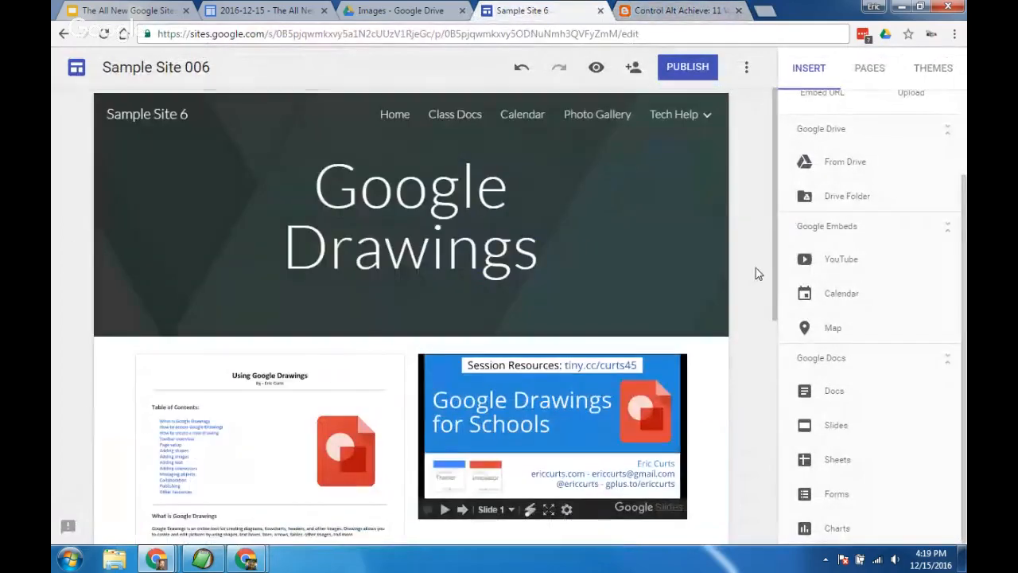
scroll(841, 159, up, 2)
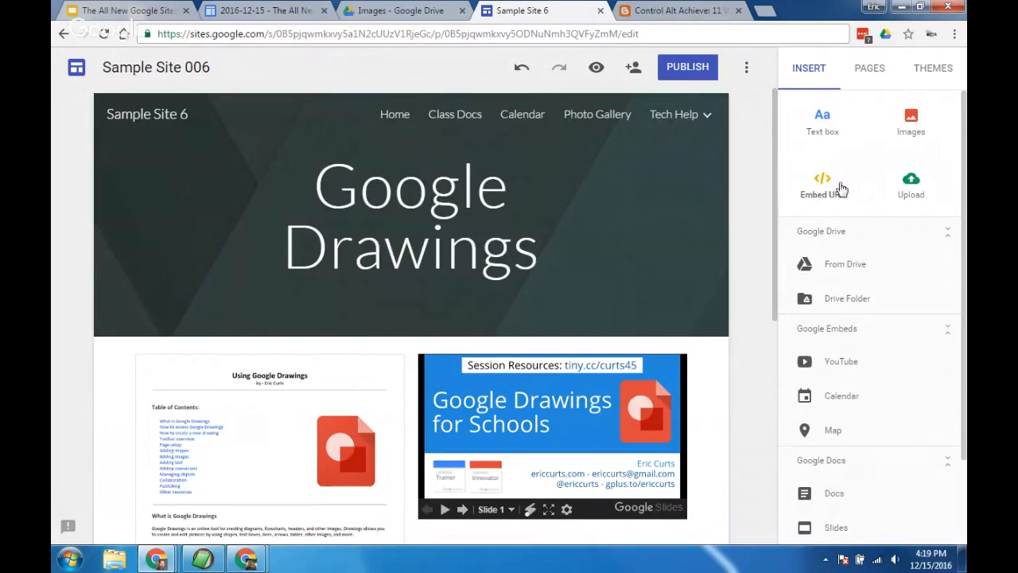
click(819, 196)
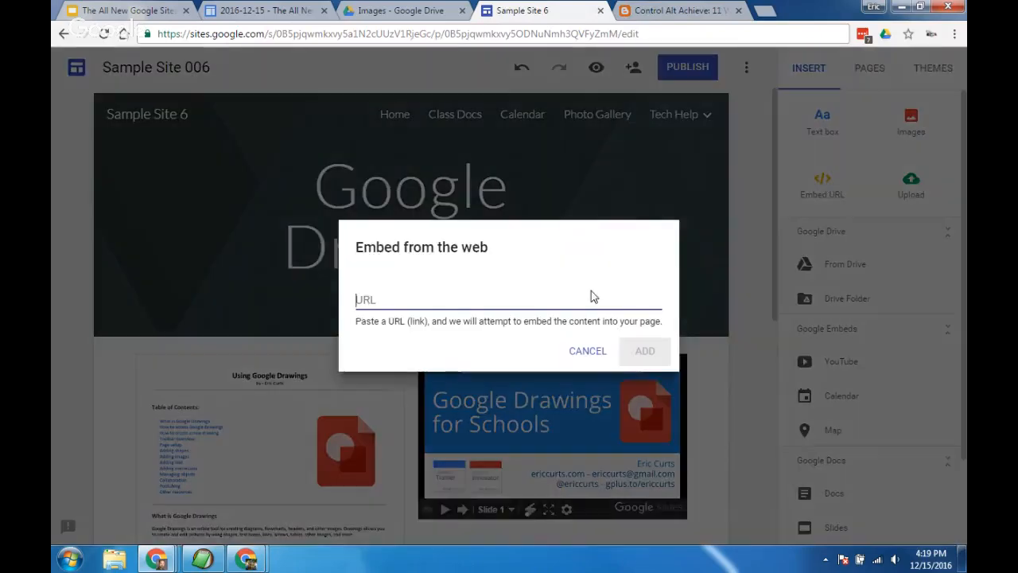
right_click(488, 304)
click(522, 387)
click(617, 434)
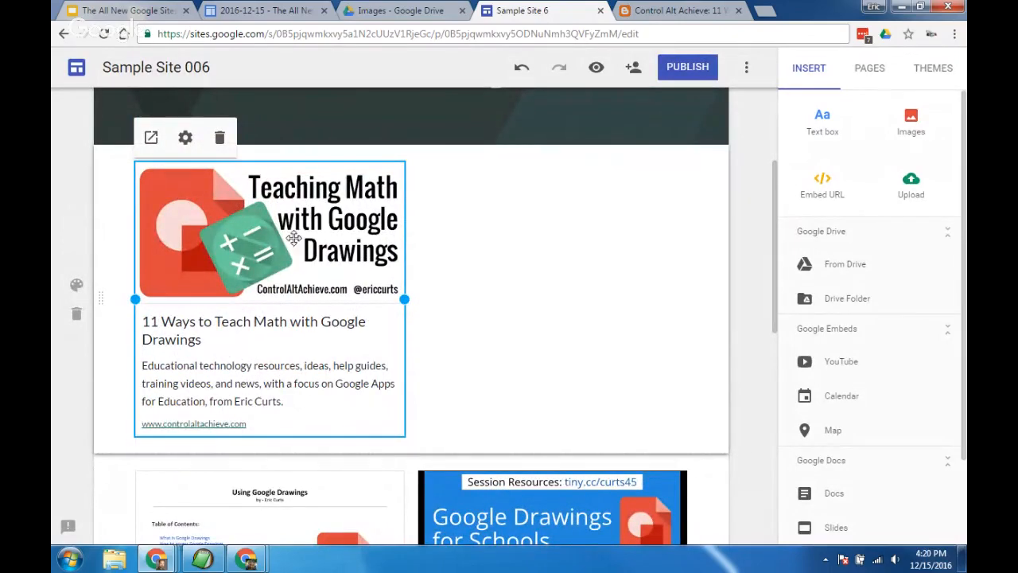
Step: Move the embedded blog post preview down the page to sit beside the Teaching Math with Google Drawings video
drag(305, 182, 513, 232)
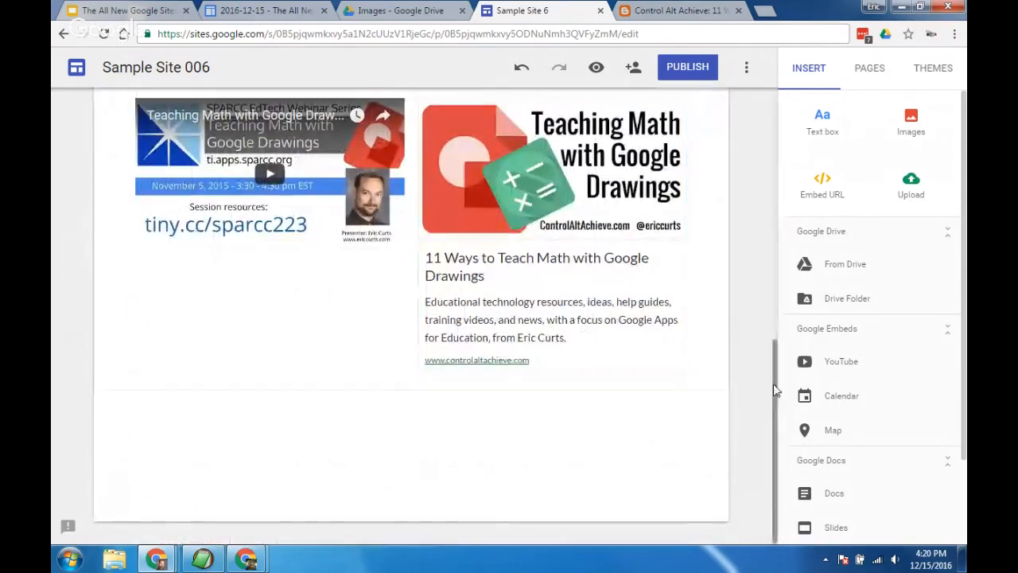
scroll(743, 393, up, 3)
scroll(741, 388, up, 2)
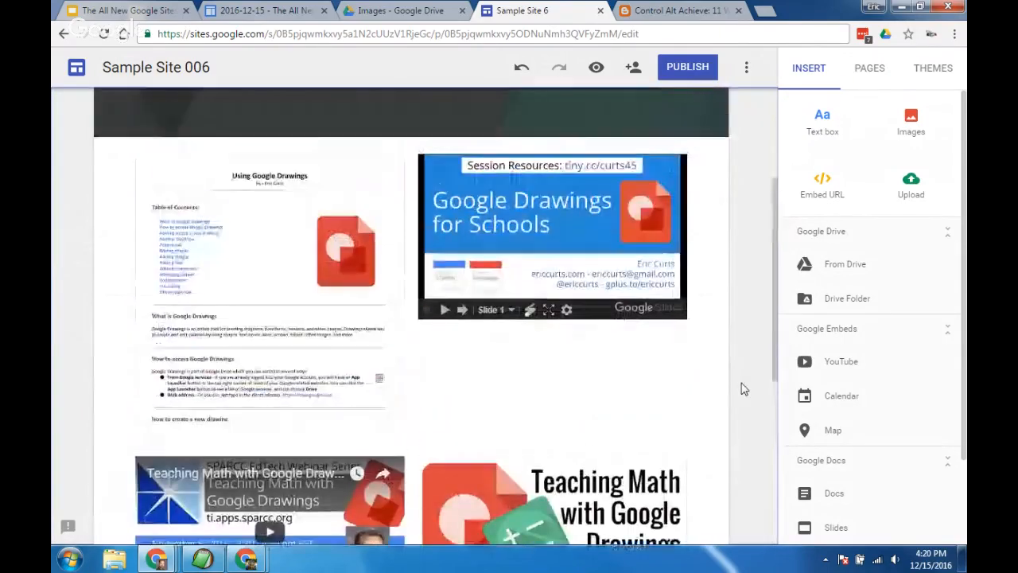
Step: Swap the video and the document so the video sits beside the presentation and the document beside the blog post preview
scroll(741, 386, down, 3)
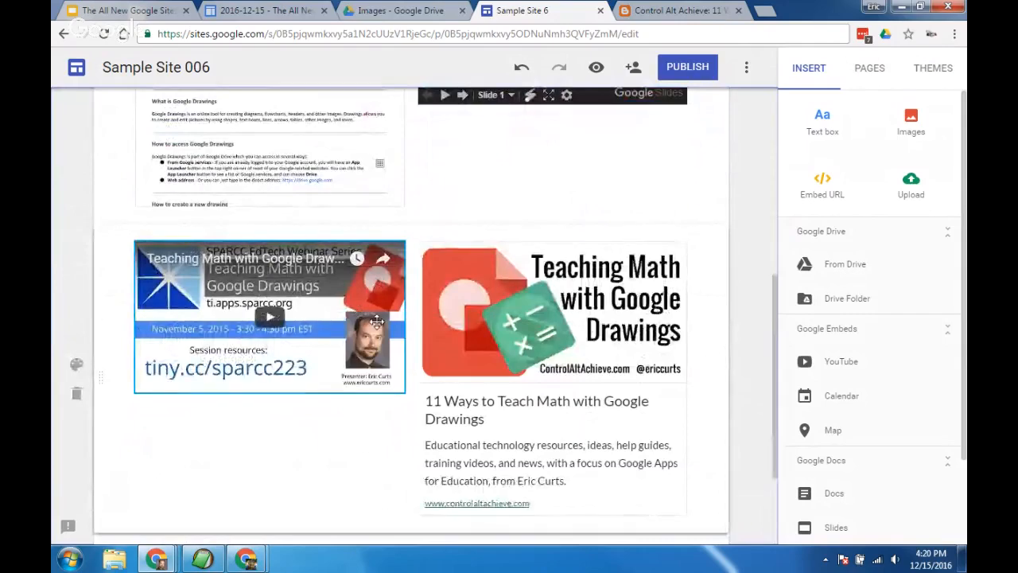
drag(377, 284, 285, 478)
scroll(293, 300, up, 3)
scroll(293, 303, up, 2)
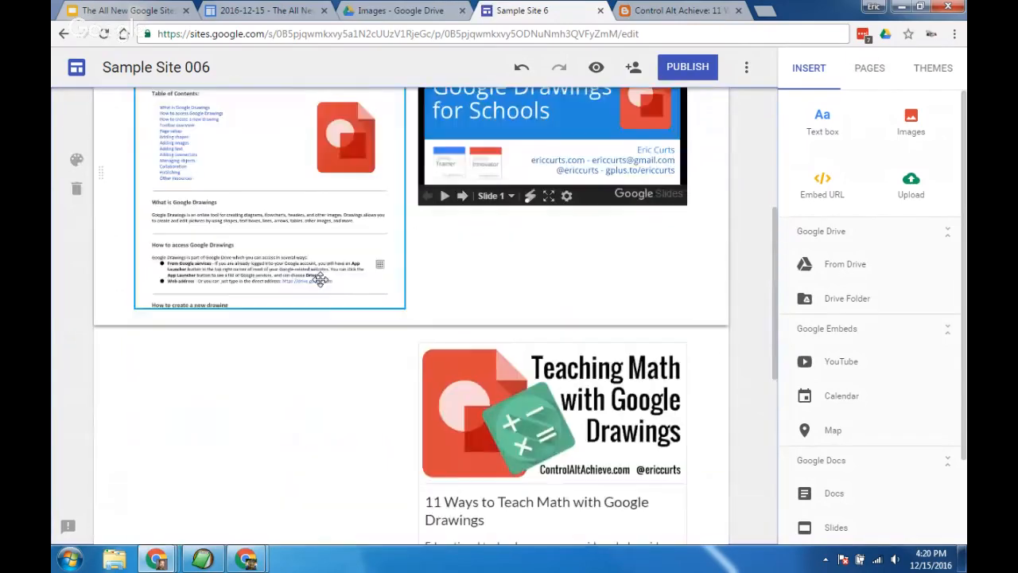
drag(299, 208, 200, 403)
scroll(304, 405, down, 3)
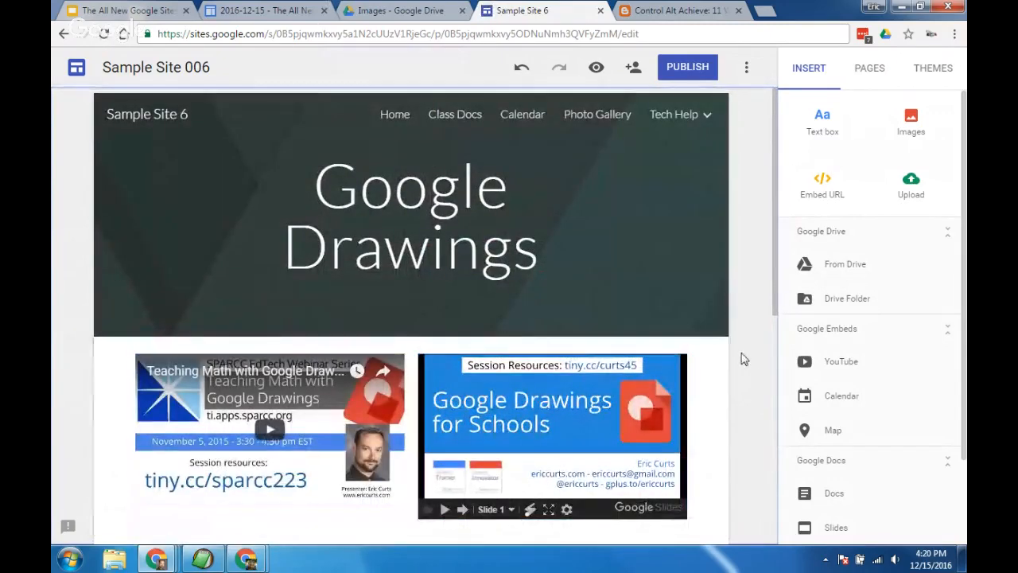
scroll(682, 321, down, 3)
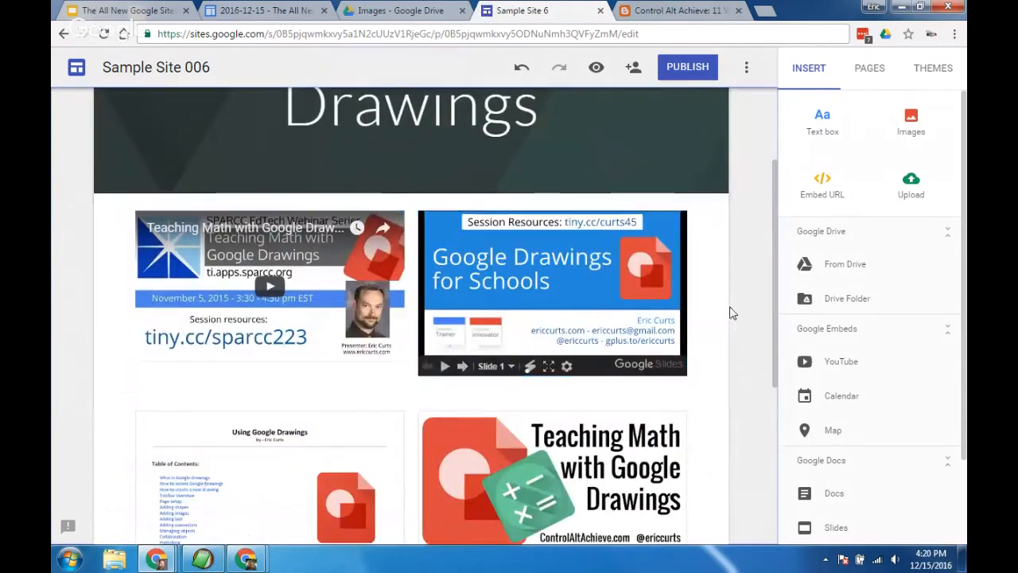
Step: Review the layout of the four embedded resources on the Google Drawings page and the available insert options
scroll(720, 318, down, 3)
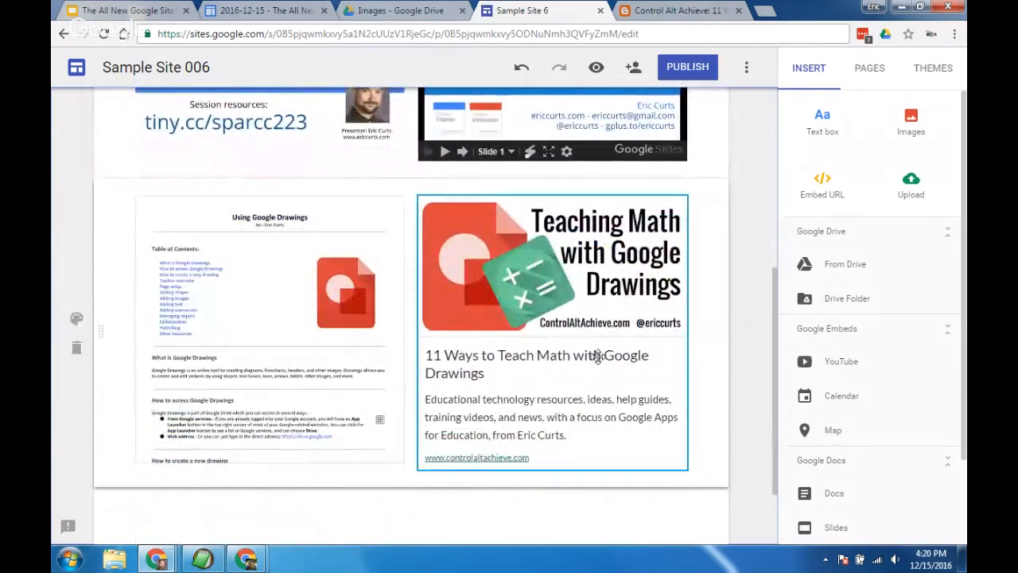
scroll(743, 346, up, 5)
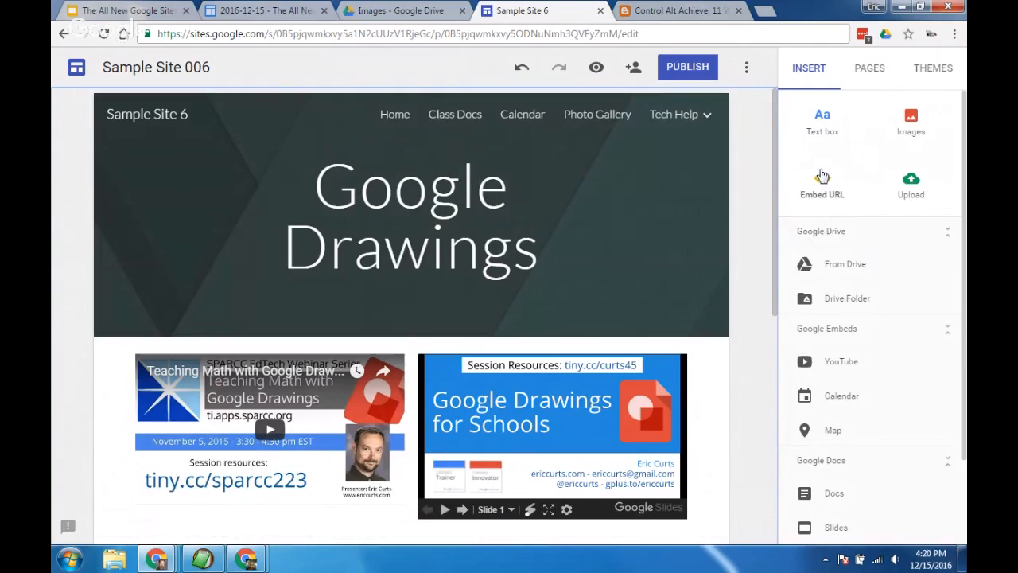
scroll(900, 338, down, 1)
scroll(899, 336, down, 2)
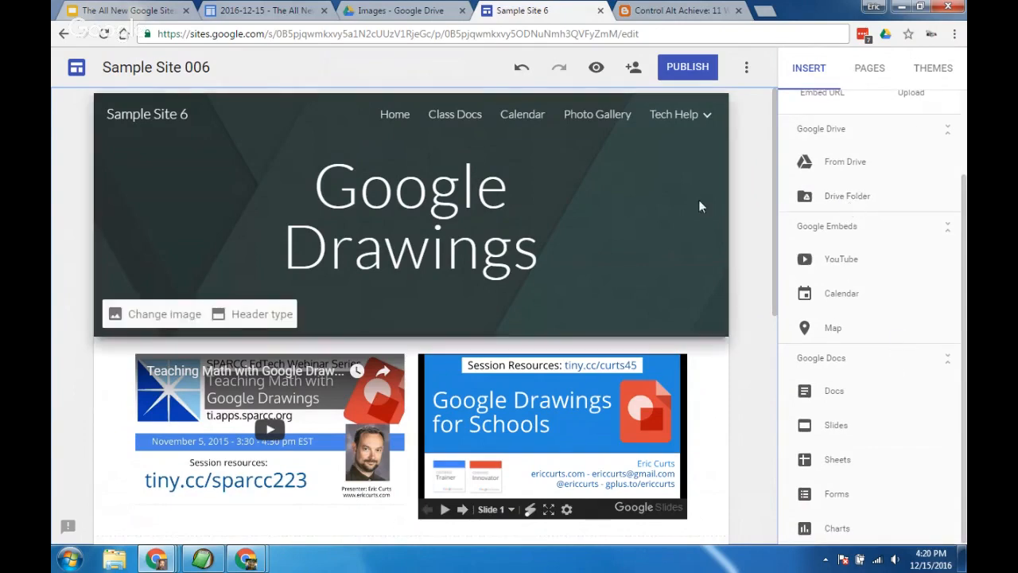
Step: Look through the site's Home, Class Docs and Calendar pages in the editor
click(397, 119)
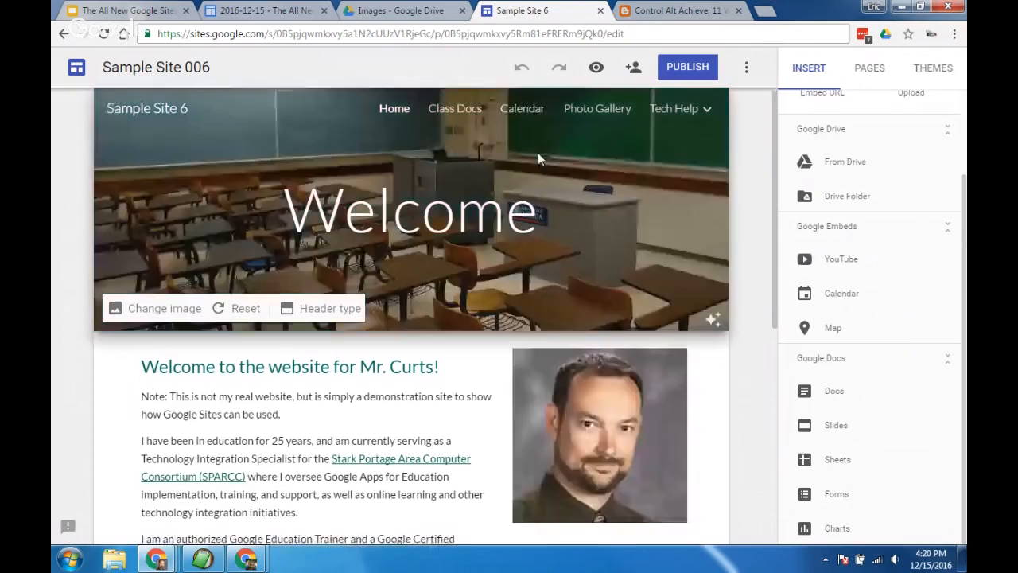
click(455, 114)
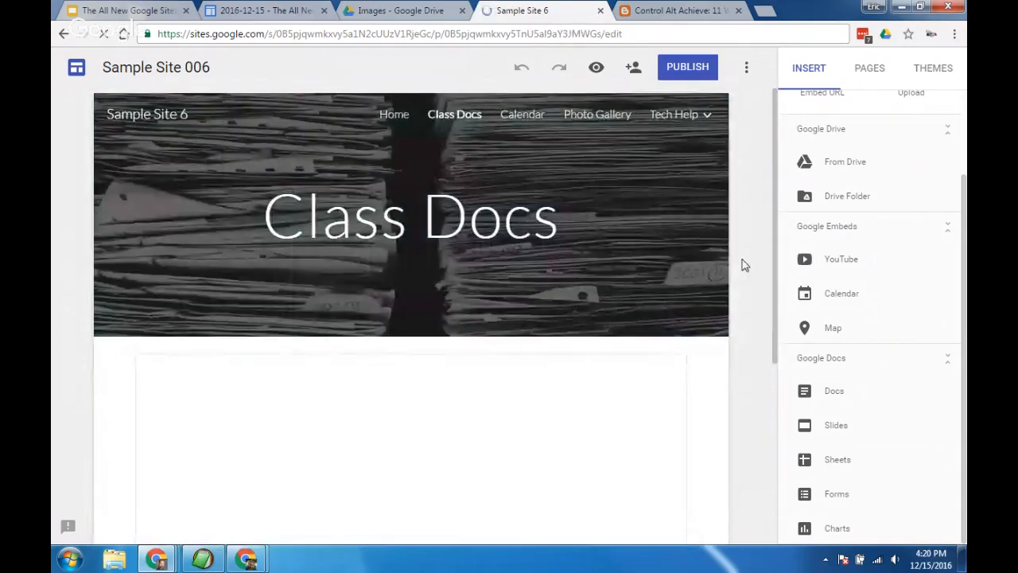
scroll(741, 265, down, 3)
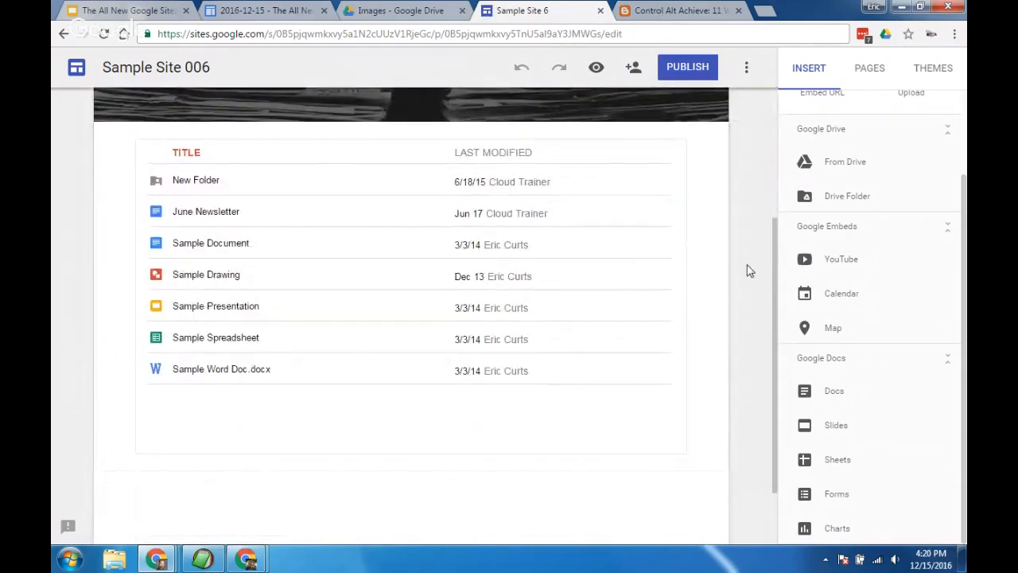
scroll(748, 272, up, 3)
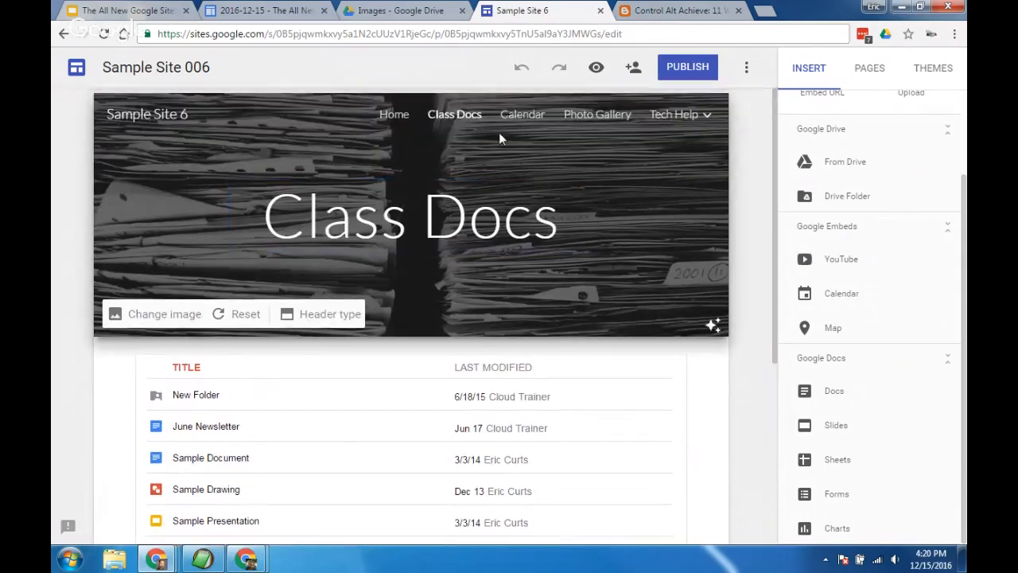
click(522, 114)
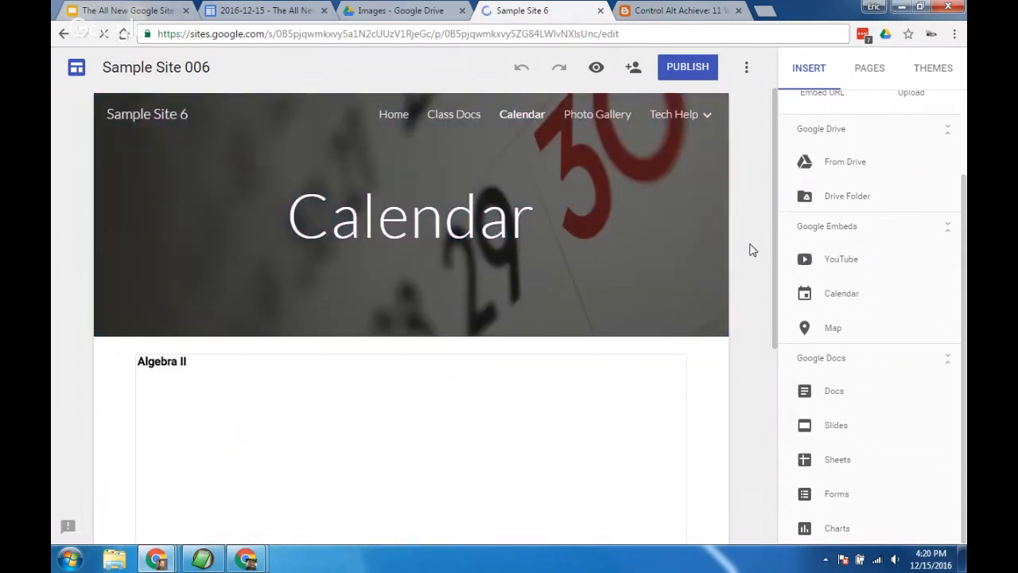
scroll(752, 249, down, 3)
scroll(750, 250, up, 3)
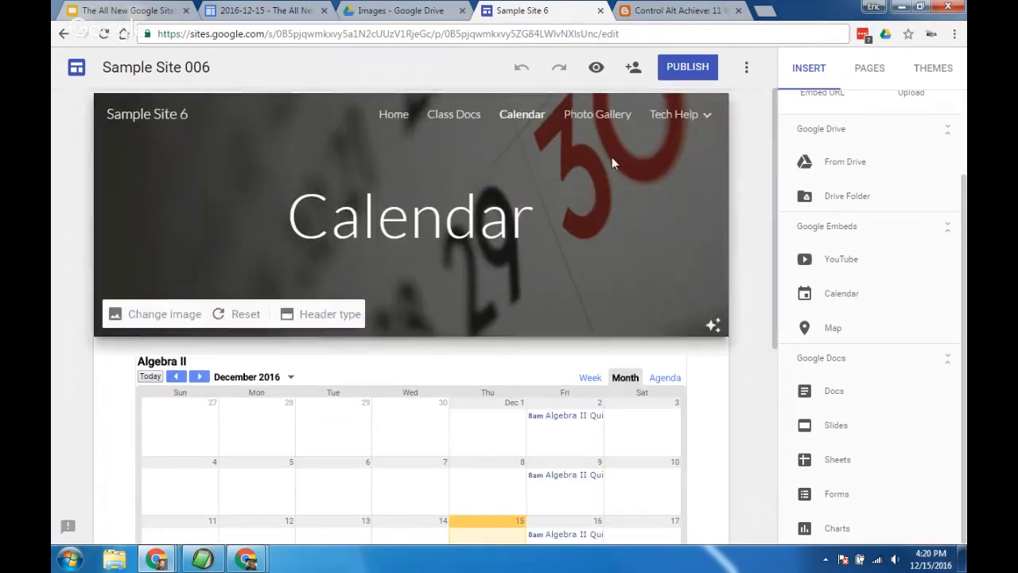
Step: Check the Photo Gallery page and the Google Drawings subpage under Tech Help from top to bottom
click(588, 116)
scroll(737, 234, down, 3)
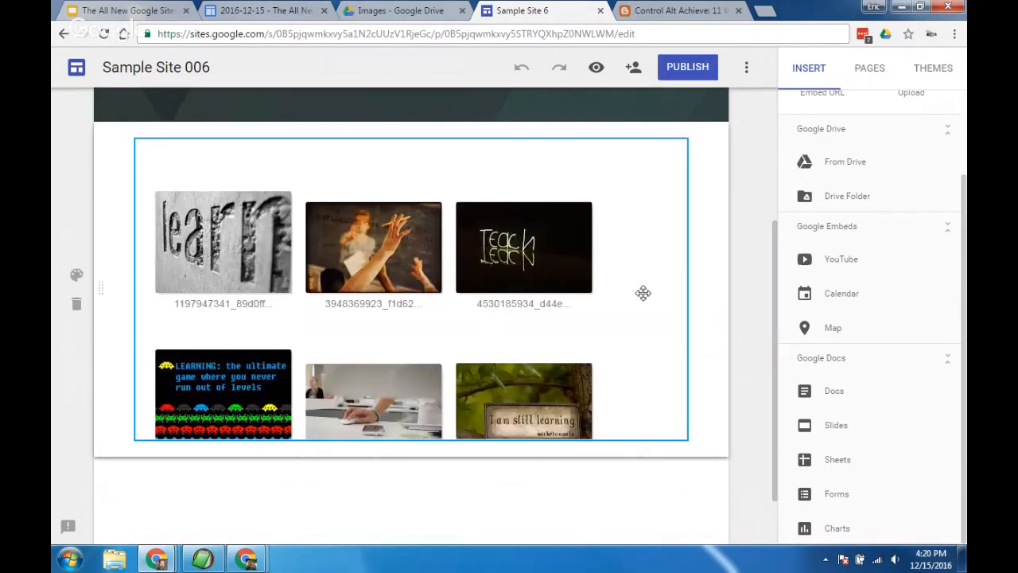
scroll(752, 279, up, 3)
mouse_move(684, 116)
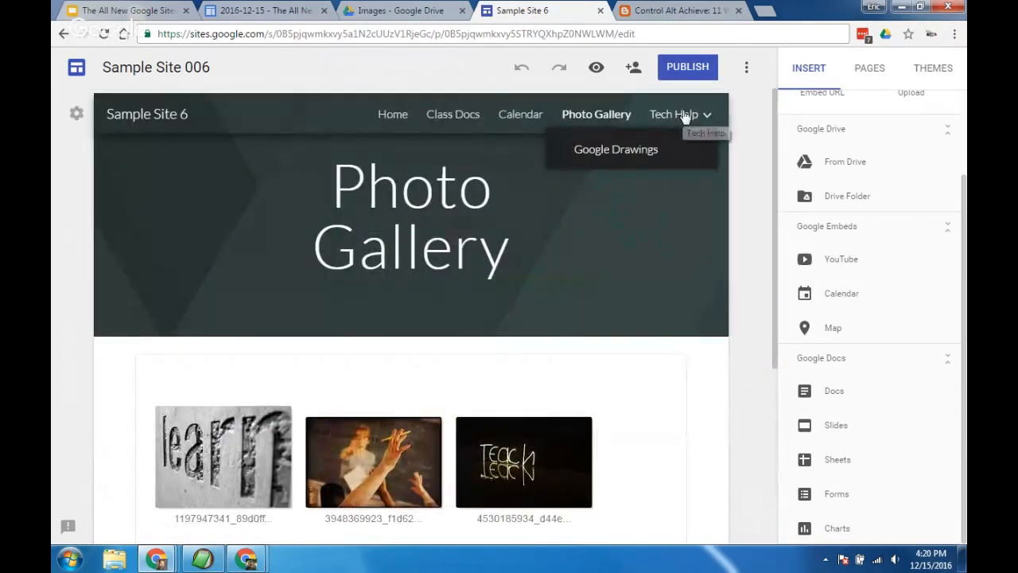
click(598, 151)
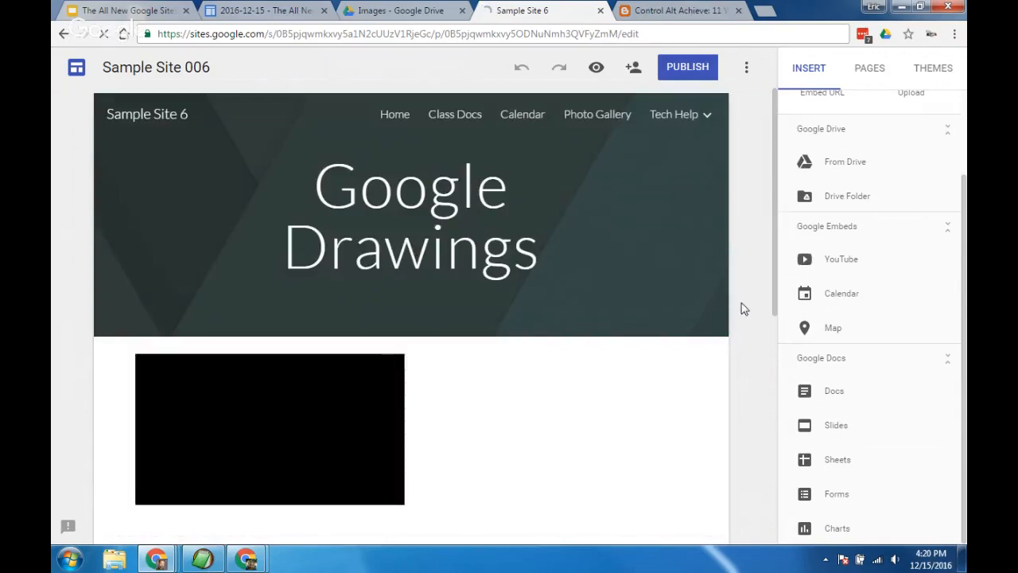
scroll(740, 304, down, 5)
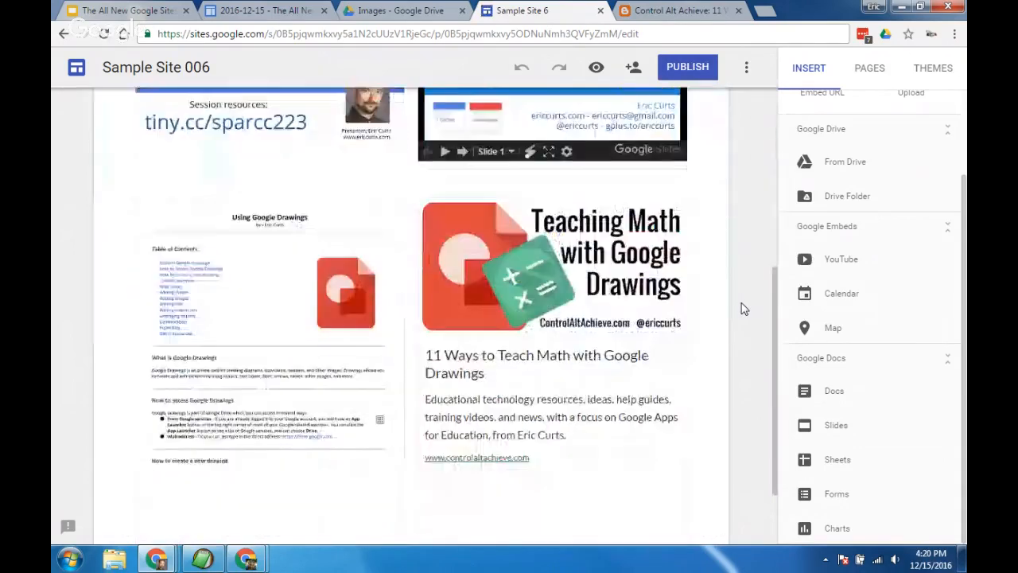
scroll(739, 302, up, 6)
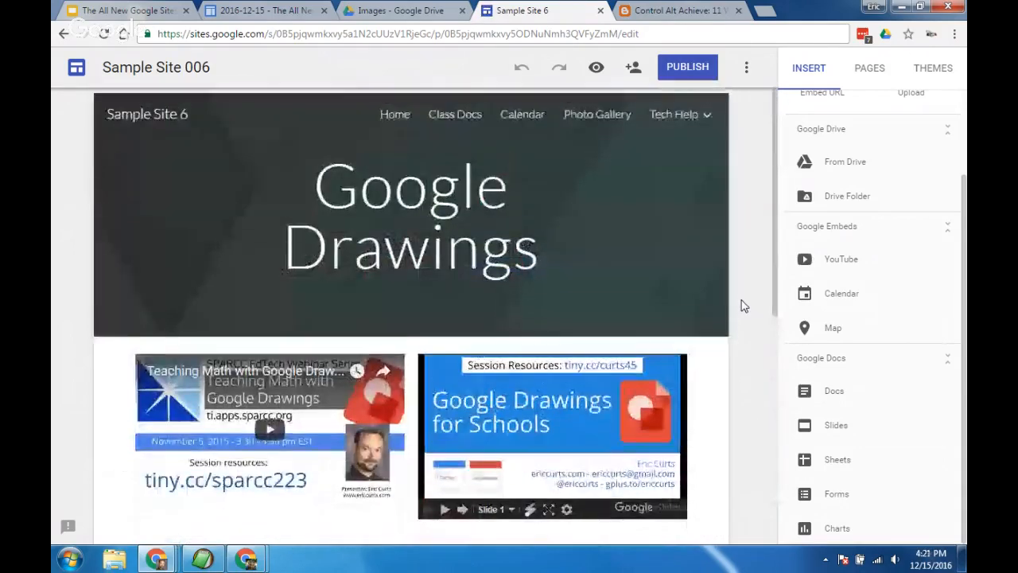
Step: Return to the Home page and look over its welcome text, photo and contact section
click(405, 119)
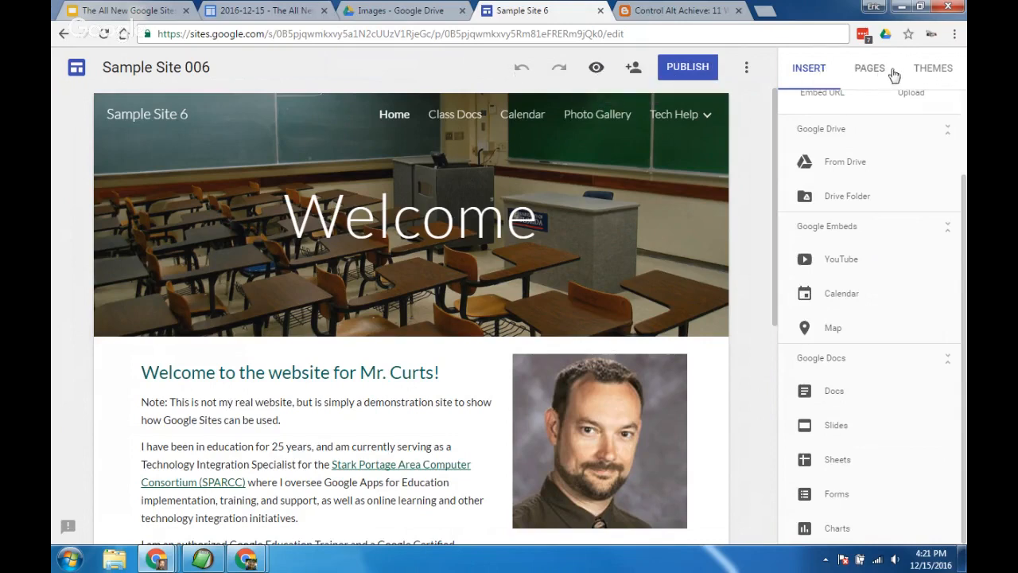
click(596, 70)
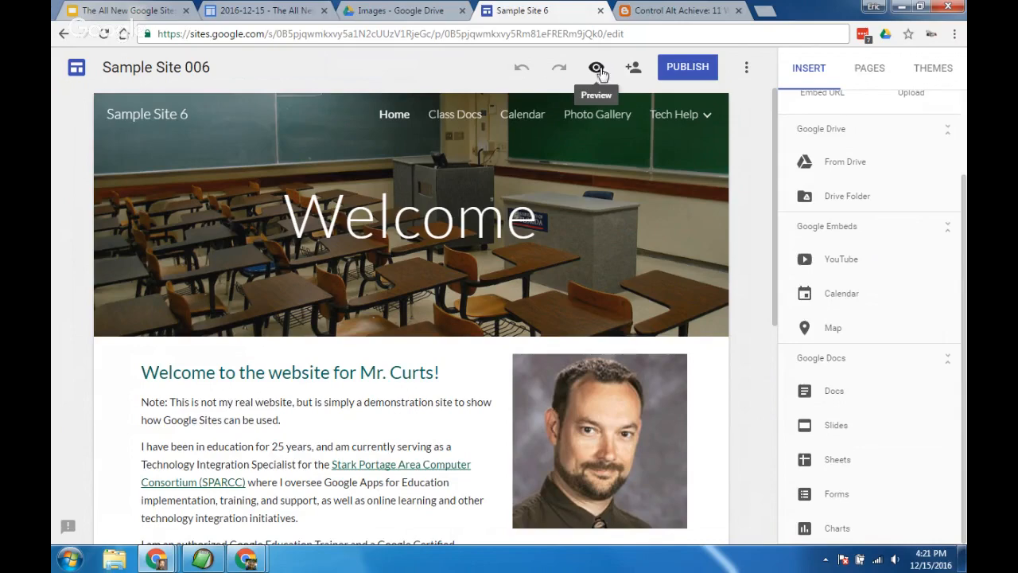
scroll(744, 341, down, 2)
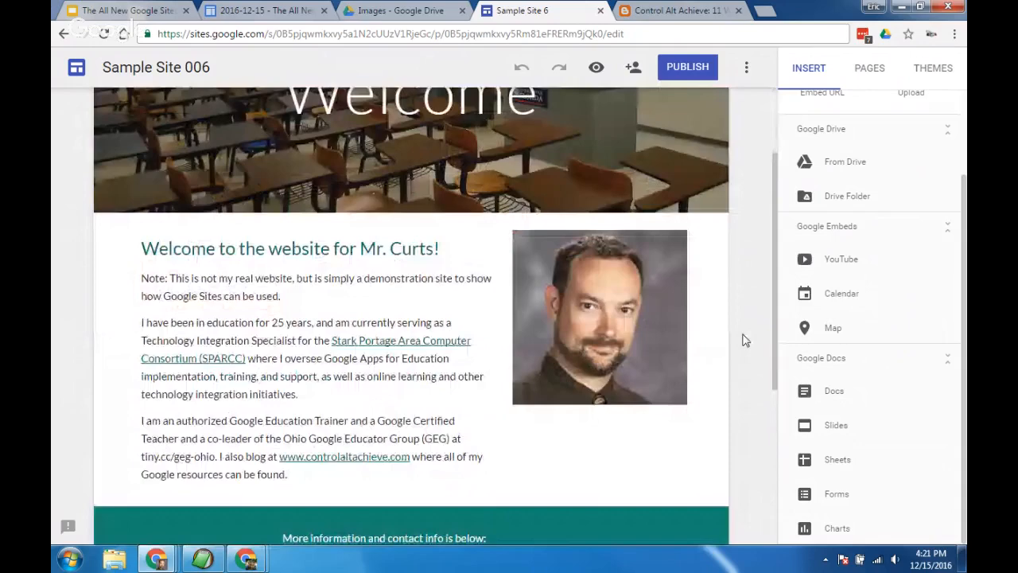
scroll(743, 341, down, 3)
scroll(748, 342, up, 3)
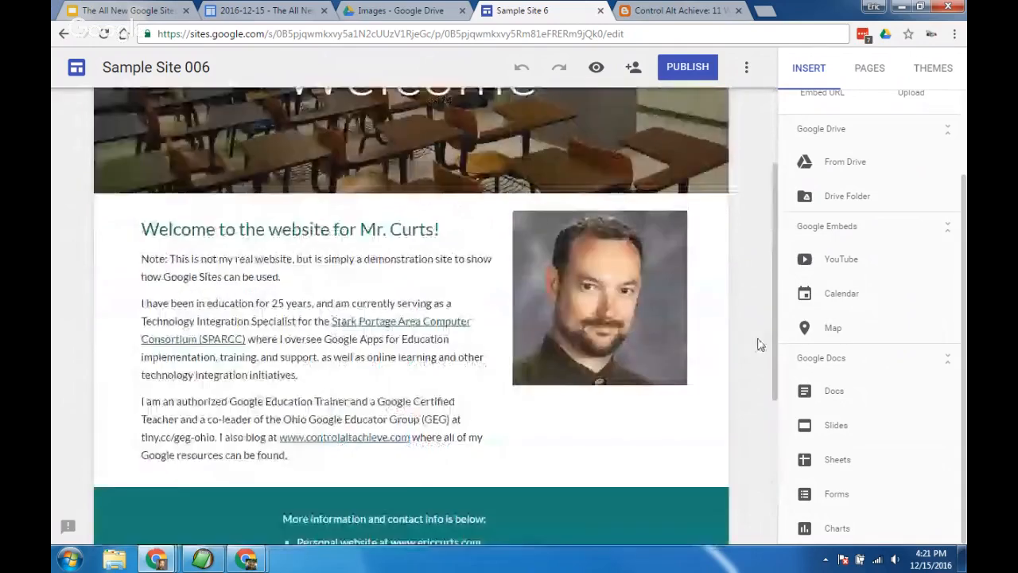
scroll(758, 344, up, 2)
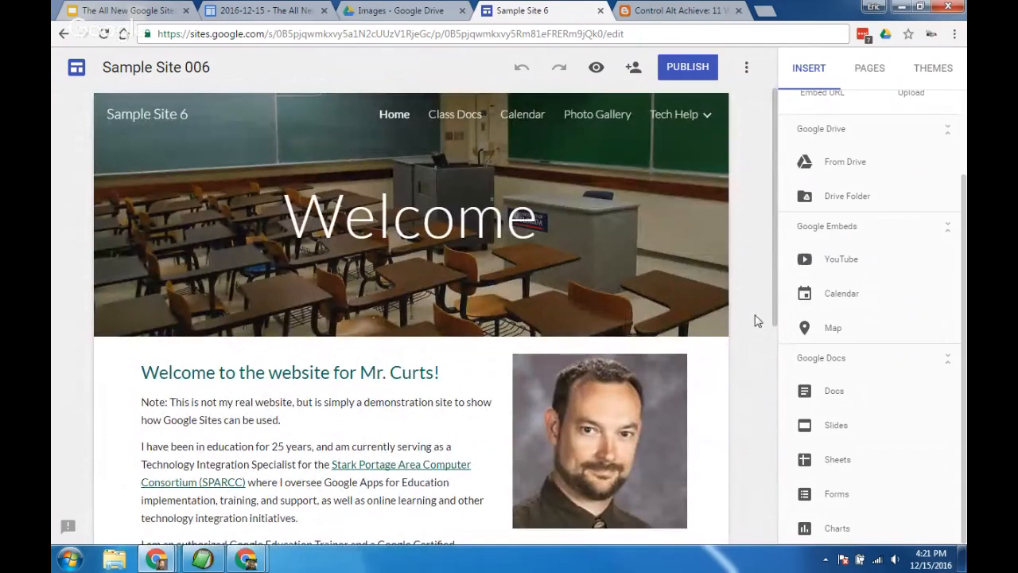
Step: Preview the site and examine the whole Home page in the large screen view
click(597, 69)
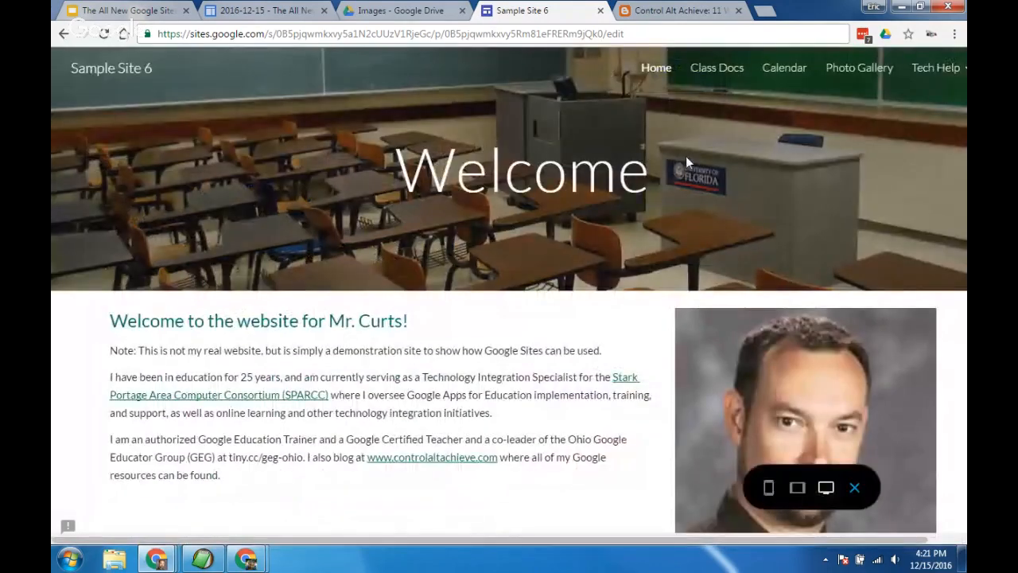
scroll(598, 333, down, 4)
scroll(598, 334, up, 4)
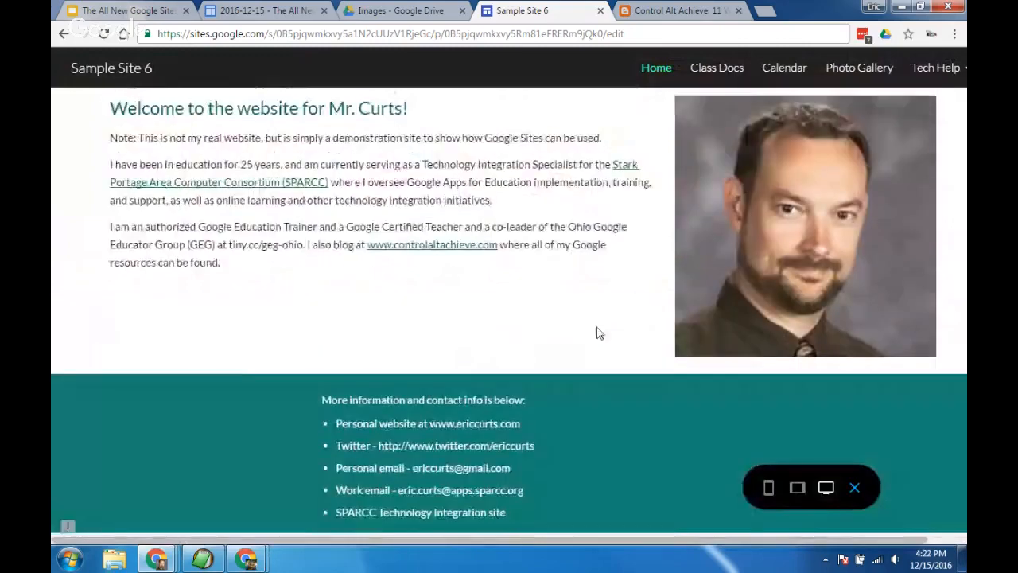
scroll(600, 335, down, 2)
scroll(600, 334, up, 2)
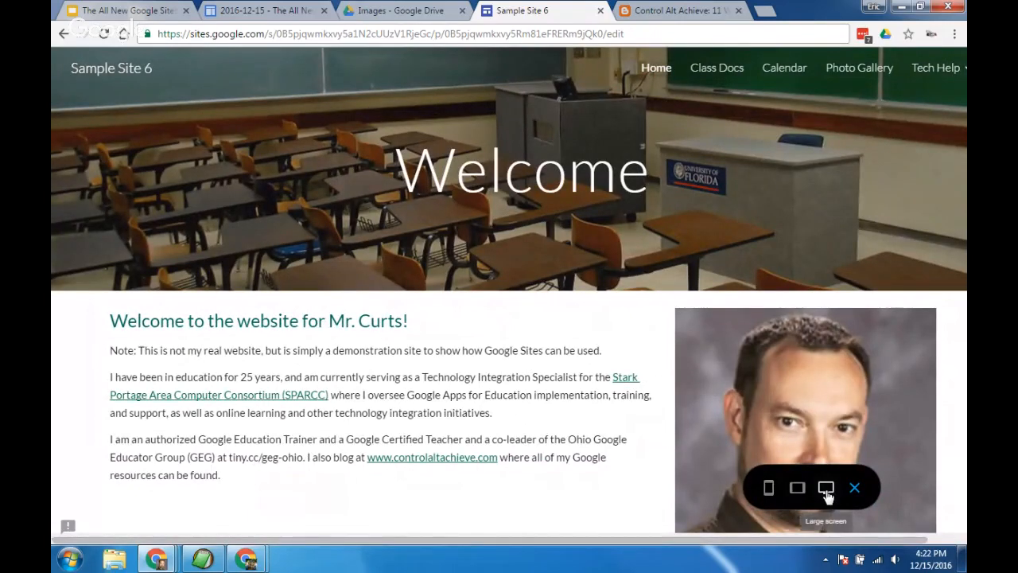
scroll(560, 365, down, 5)
scroll(560, 365, up, 5)
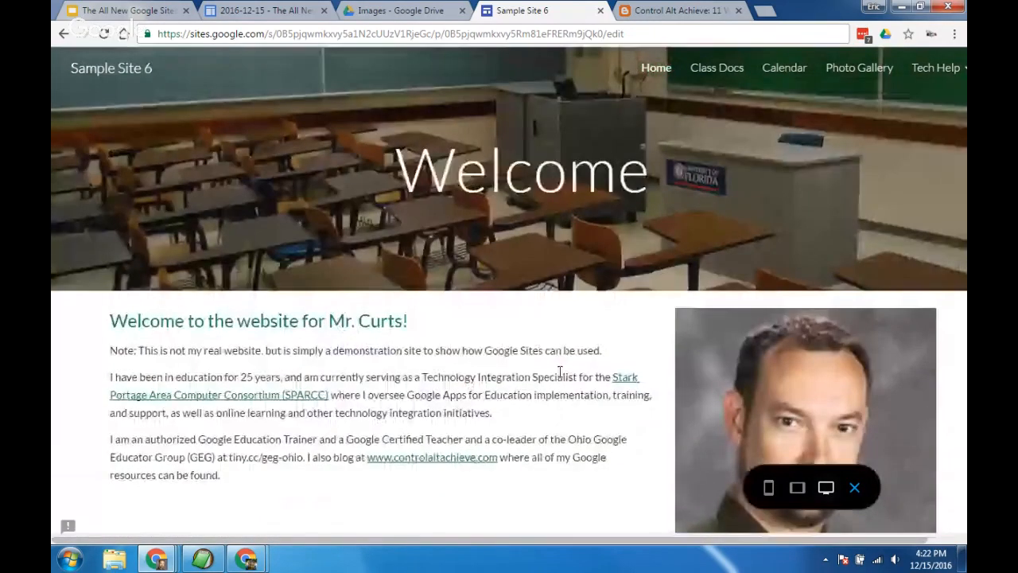
scroll(560, 372, down, 3)
scroll(557, 375, up, 3)
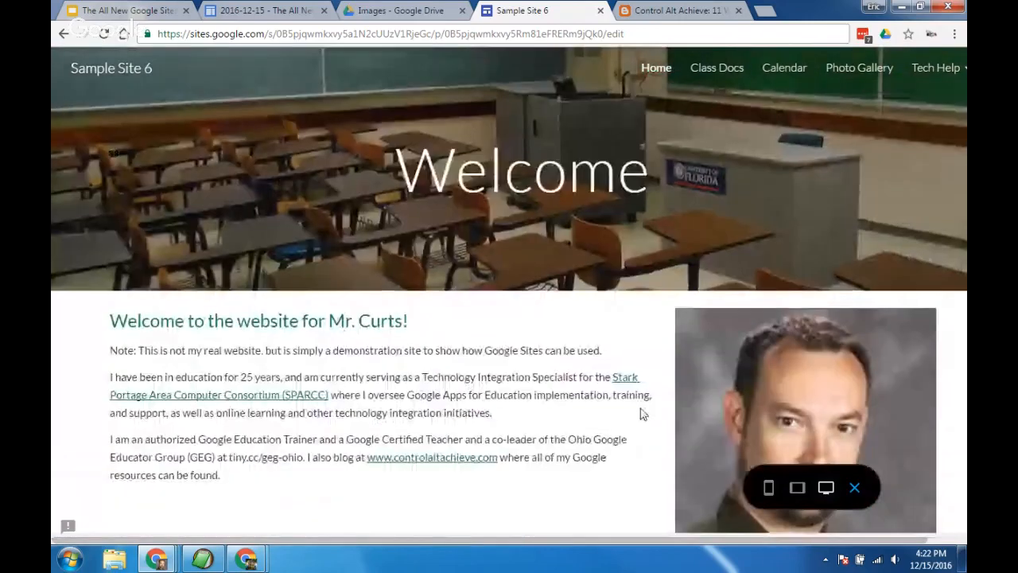
Step: Switch the preview to tablet size and examine the Home page layout
click(798, 493)
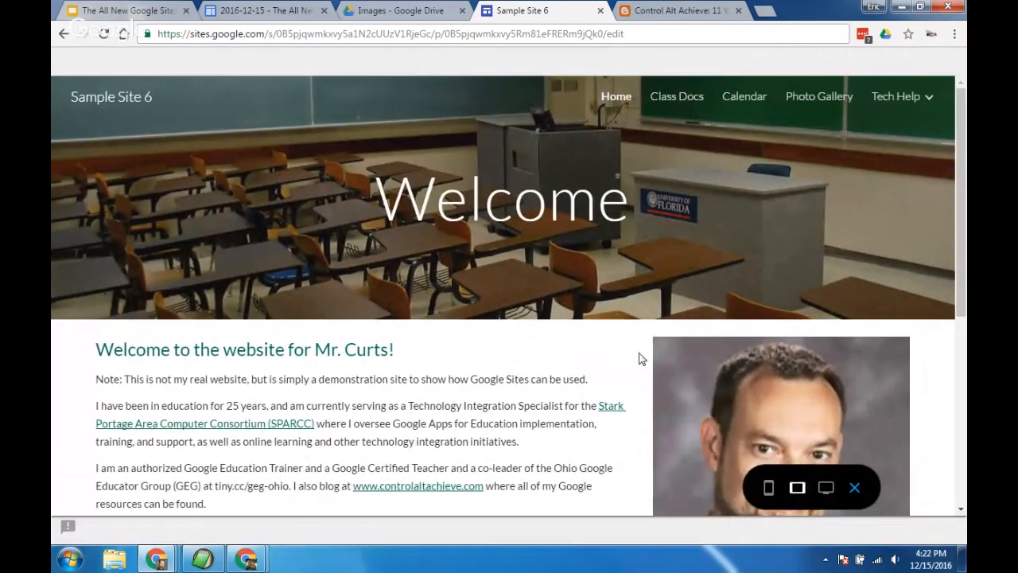
scroll(593, 341, down, 2)
scroll(592, 339, down, 4)
scroll(596, 358, up, 5)
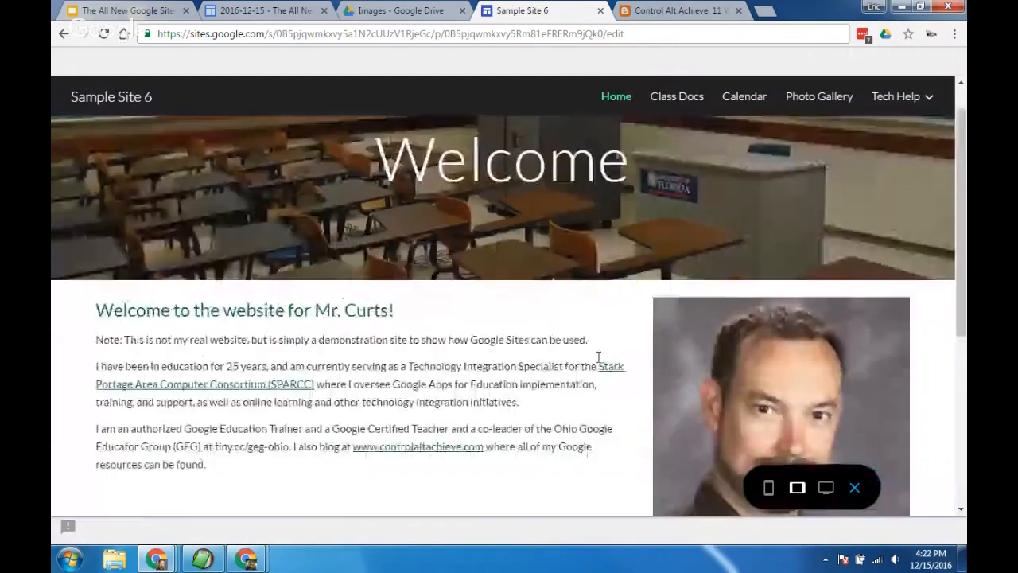
scroll(600, 367, down, 2)
scroll(600, 370, up, 2)
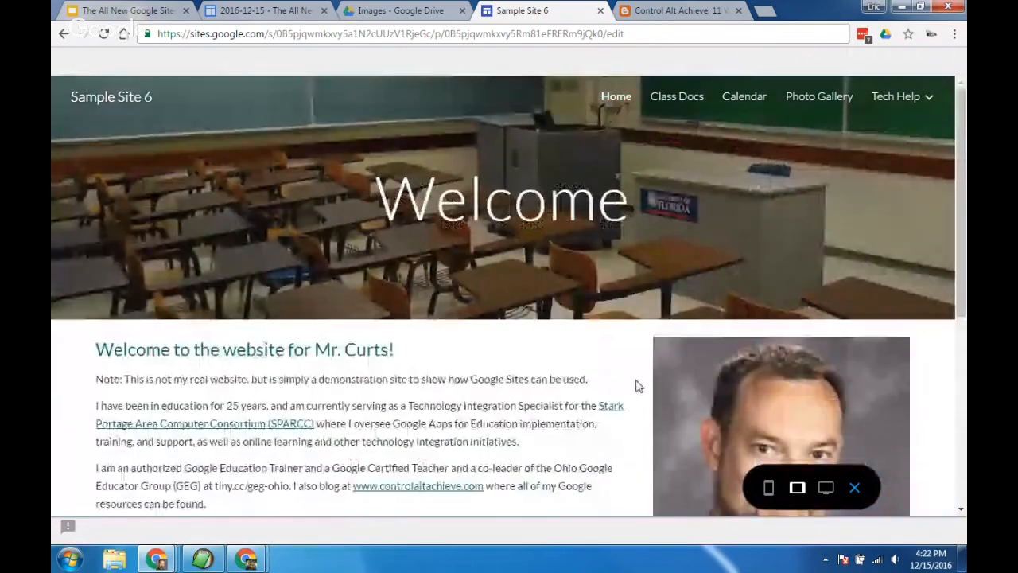
Step: Switch the preview to phone size and examine how the Home page content is arranged
click(769, 491)
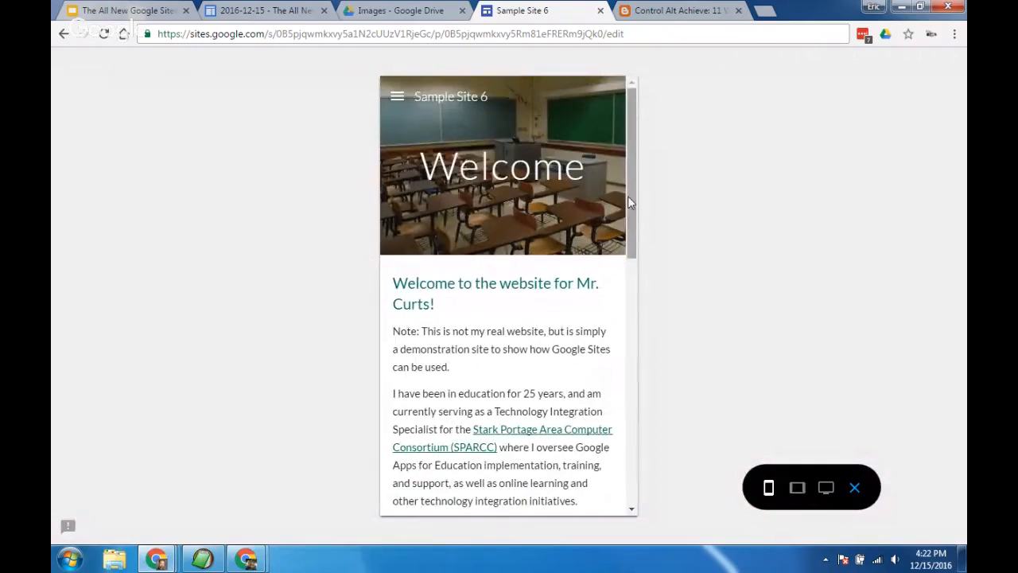
mouse_move(629, 195)
mouse_down()
mouse_move(639, 263)
mouse_move(634, 462)
mouse_move(631, 241)
mouse_move(634, 189)
mouse_move(637, 439)
mouse_move(646, 188)
mouse_up()
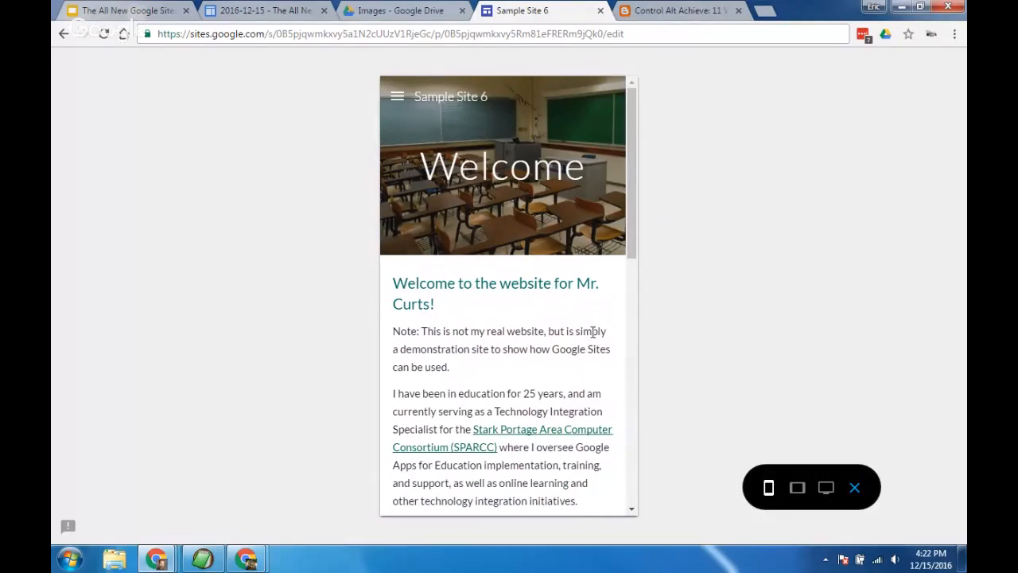
drag(631, 213, 620, 189)
Step: Browse the Class Docs, Calendar and Photo Gallery pages in the phone preview using the site's navigation
click(397, 97)
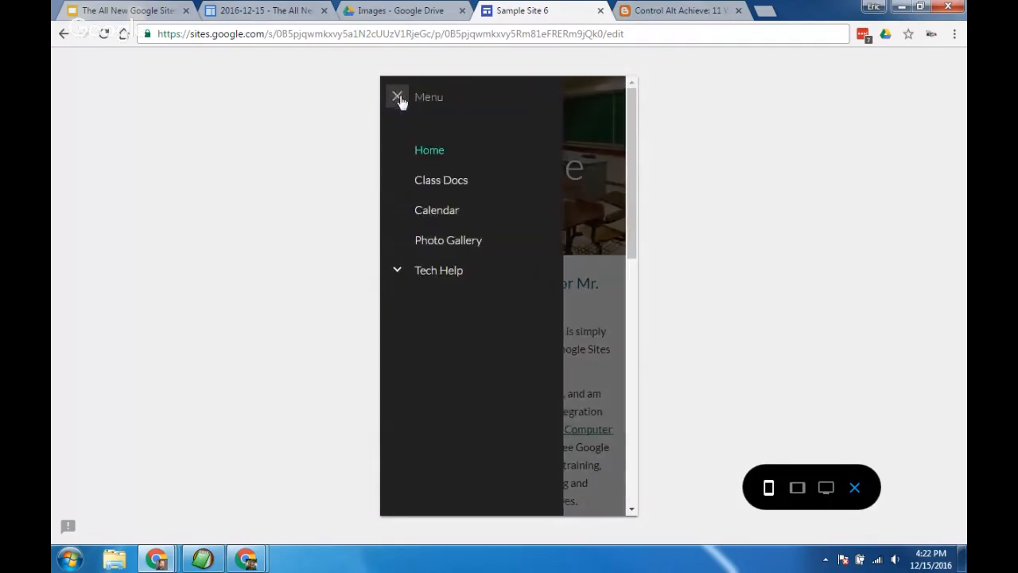
click(448, 175)
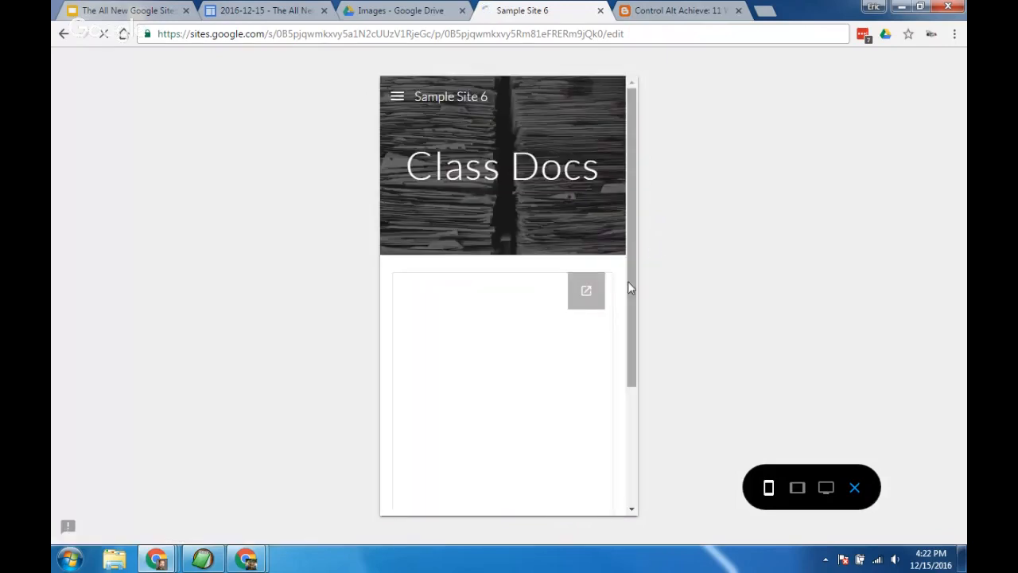
mouse_move(632, 277)
mouse_down()
mouse_move(629, 349)
mouse_move(630, 269)
mouse_up()
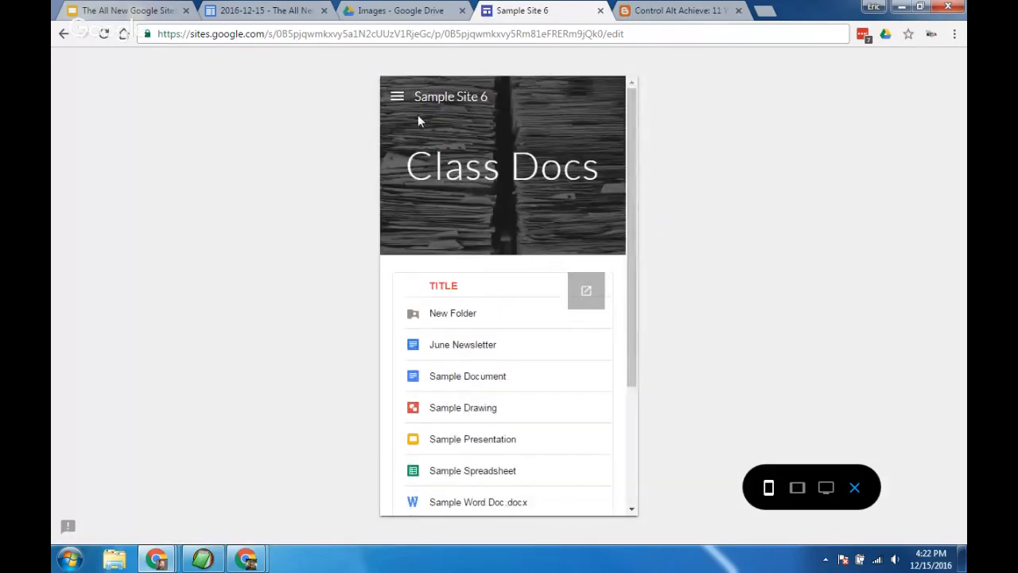
click(397, 99)
click(447, 208)
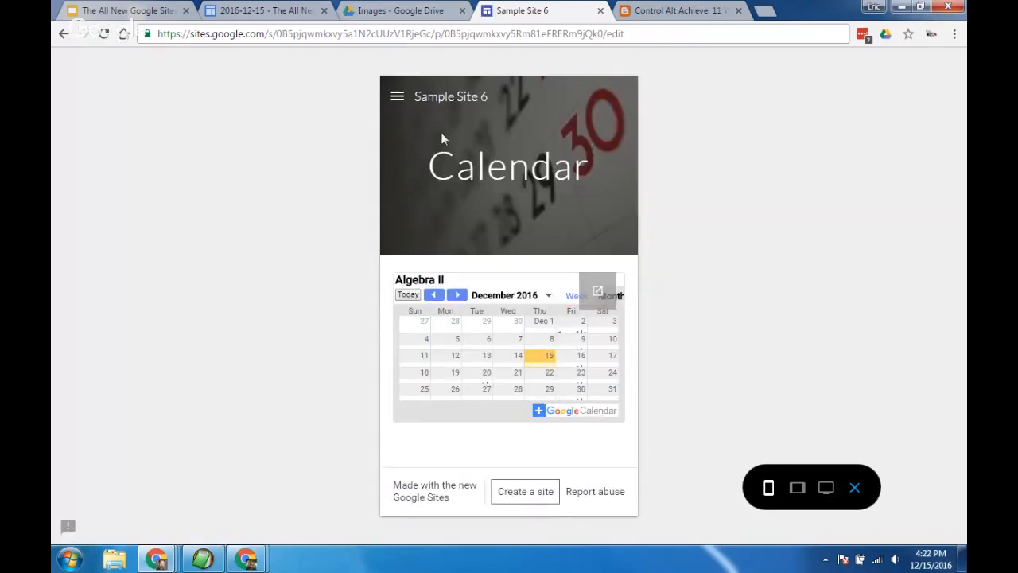
click(397, 99)
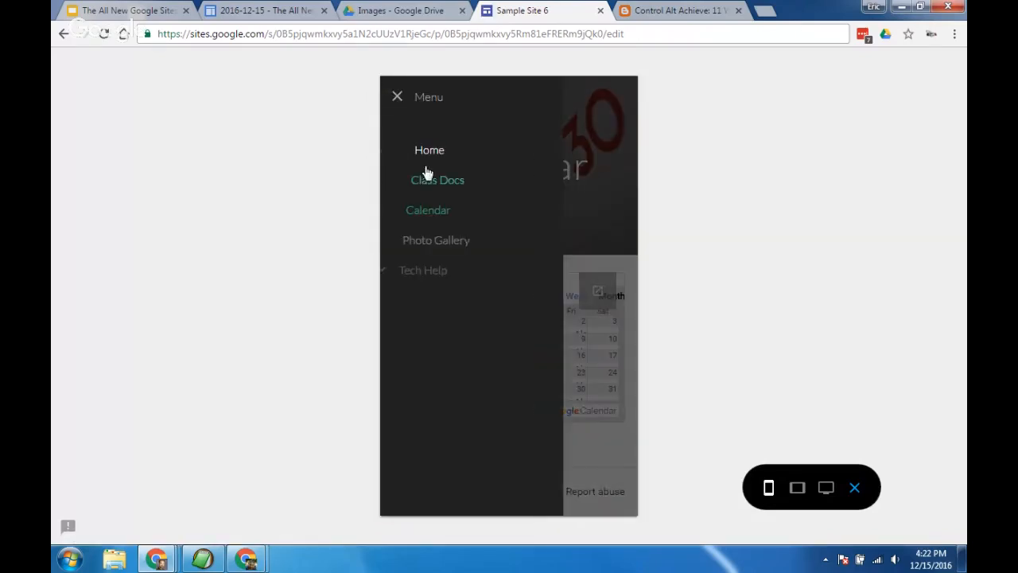
click(440, 245)
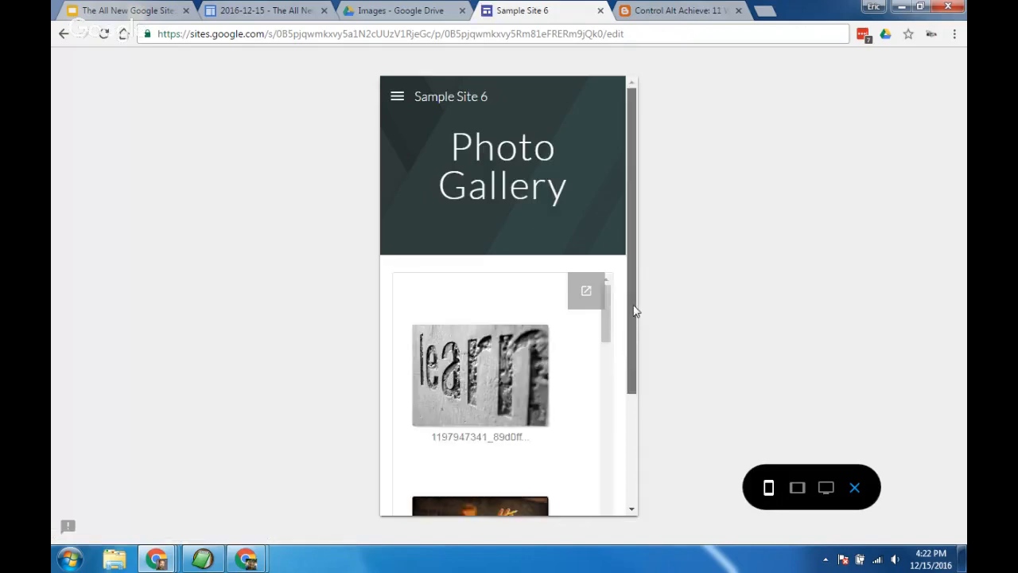
Step: Open the Google Drawings page under Tech Help in the phone preview and examine its layout
drag(635, 310, 634, 270)
click(395, 96)
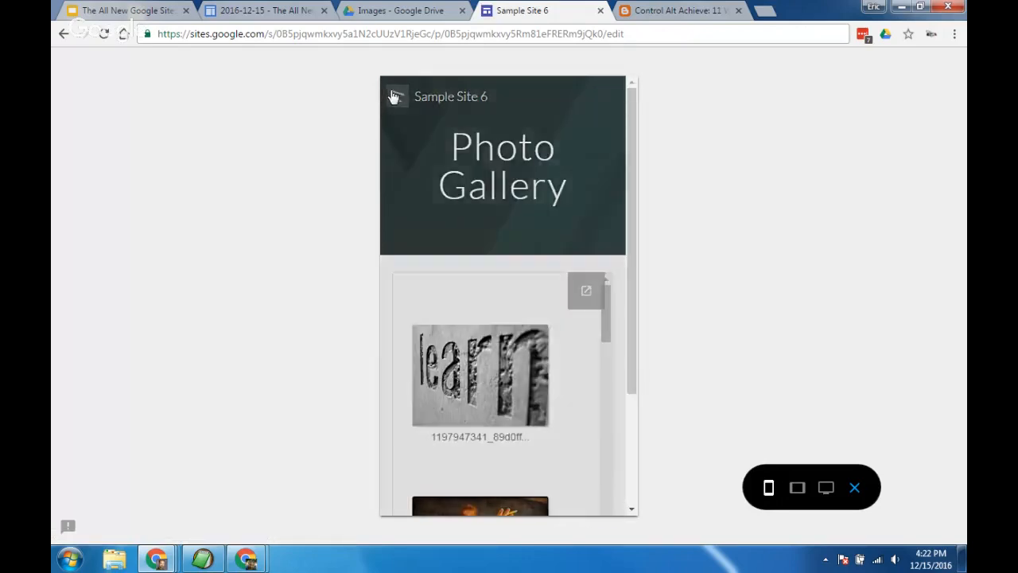
click(396, 272)
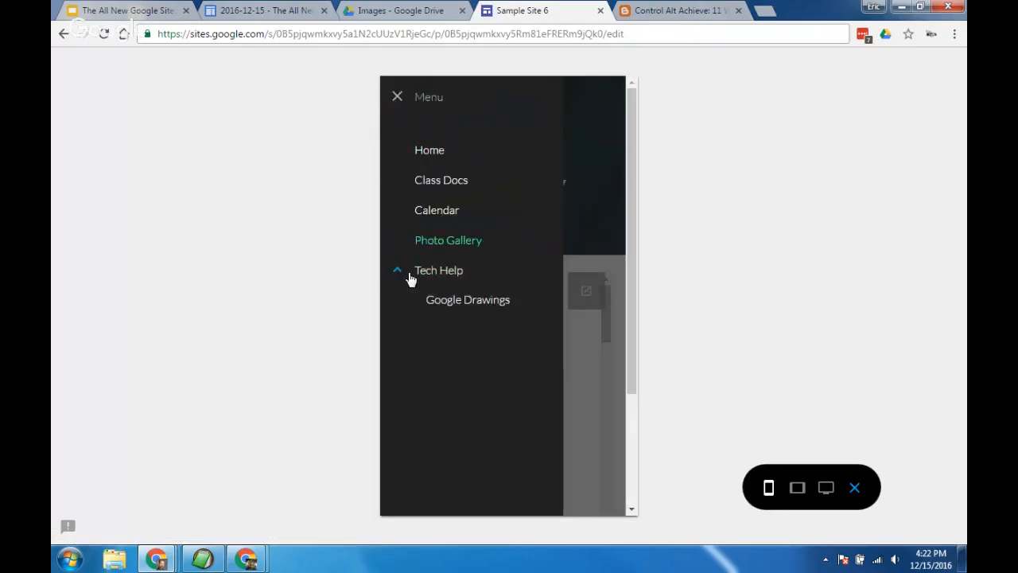
click(467, 301)
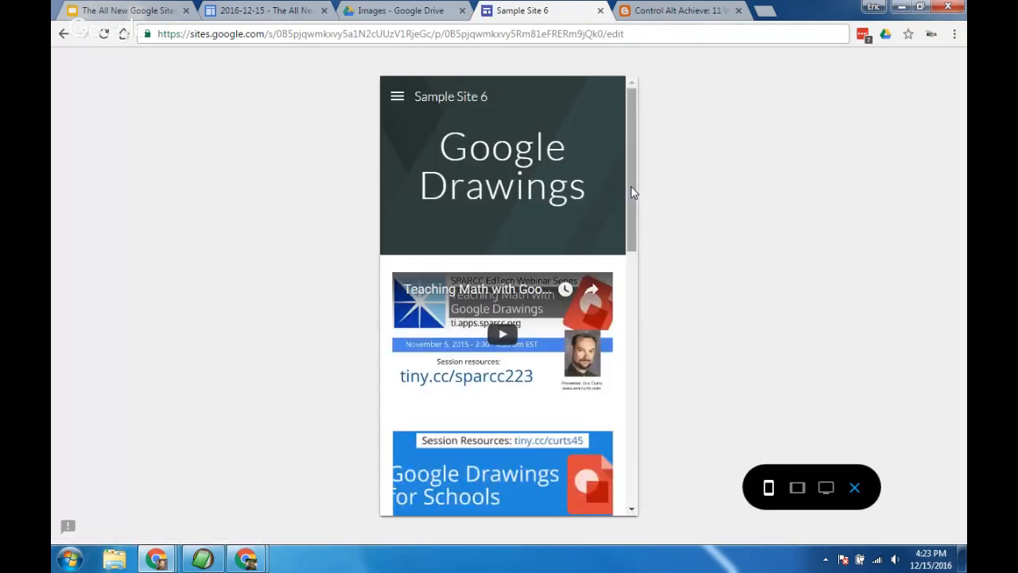
mouse_move(631, 186)
mouse_down()
mouse_move(624, 430)
mouse_move(630, 166)
mouse_up()
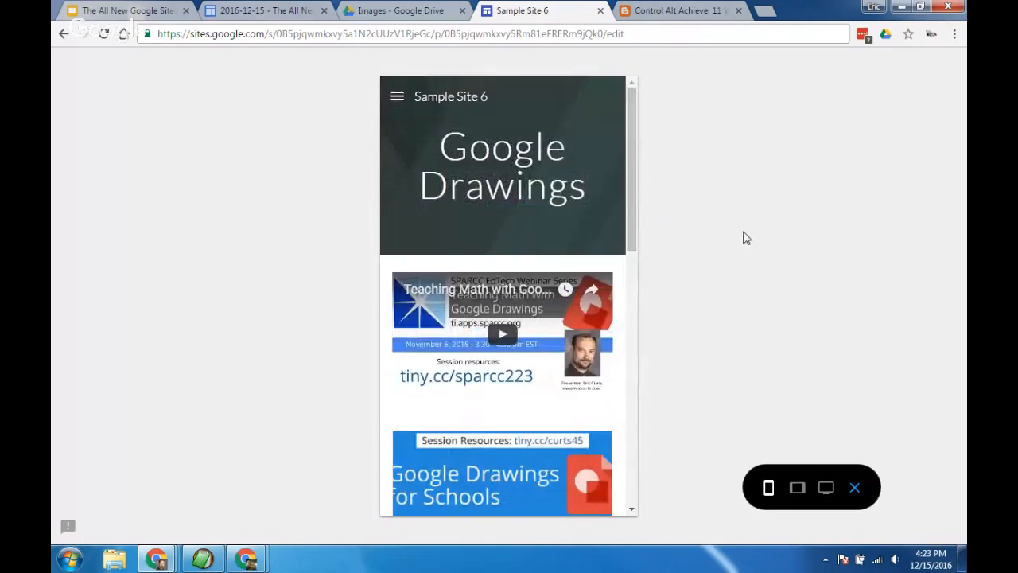
Step: Exit the preview and return to the Home page in the site editor
click(853, 487)
click(856, 491)
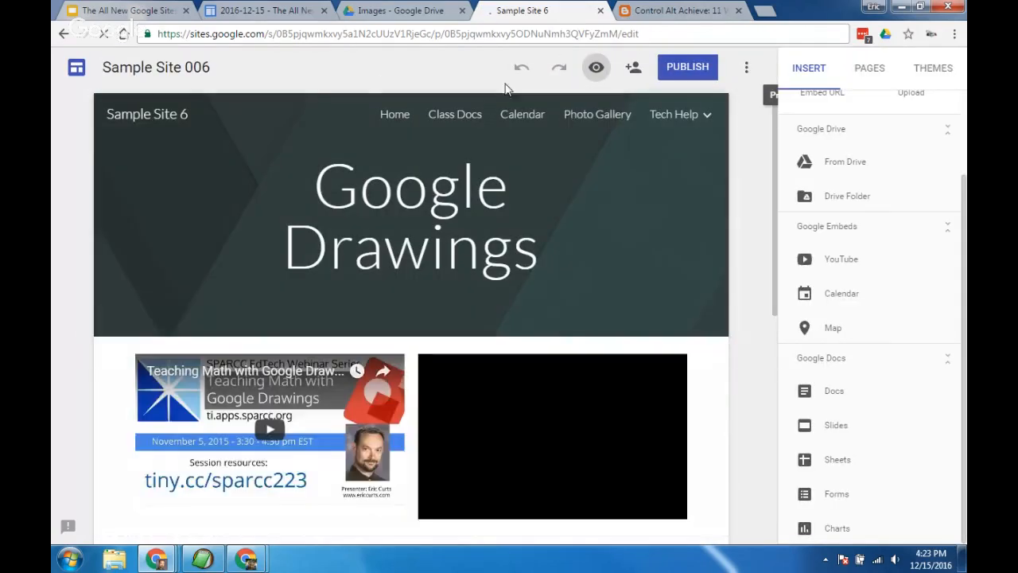
click(395, 115)
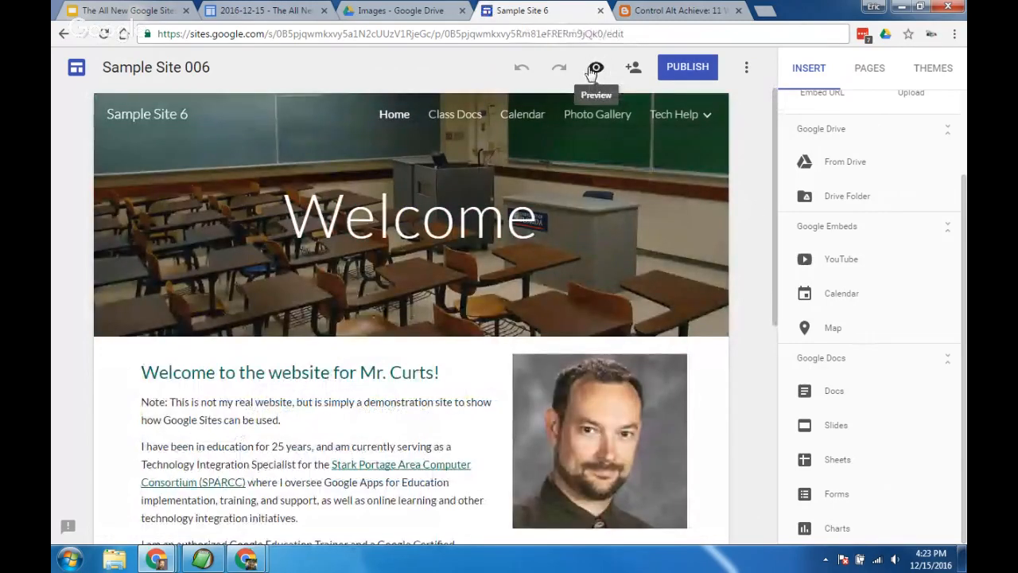
Step: Invite a colleague from the suggested contacts as an editor of the site, with notification enabled, and finish sharing
click(634, 72)
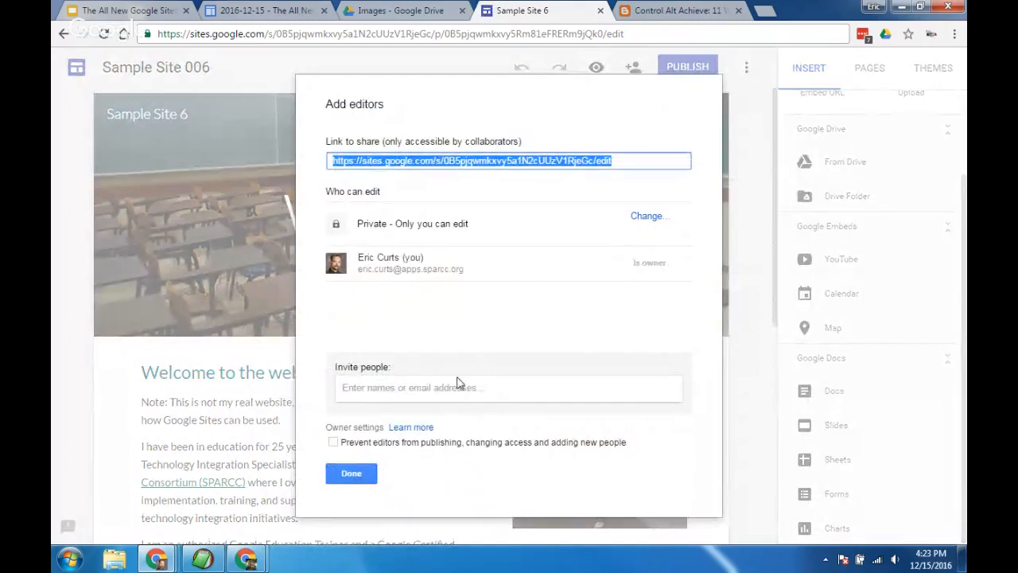
click(411, 389)
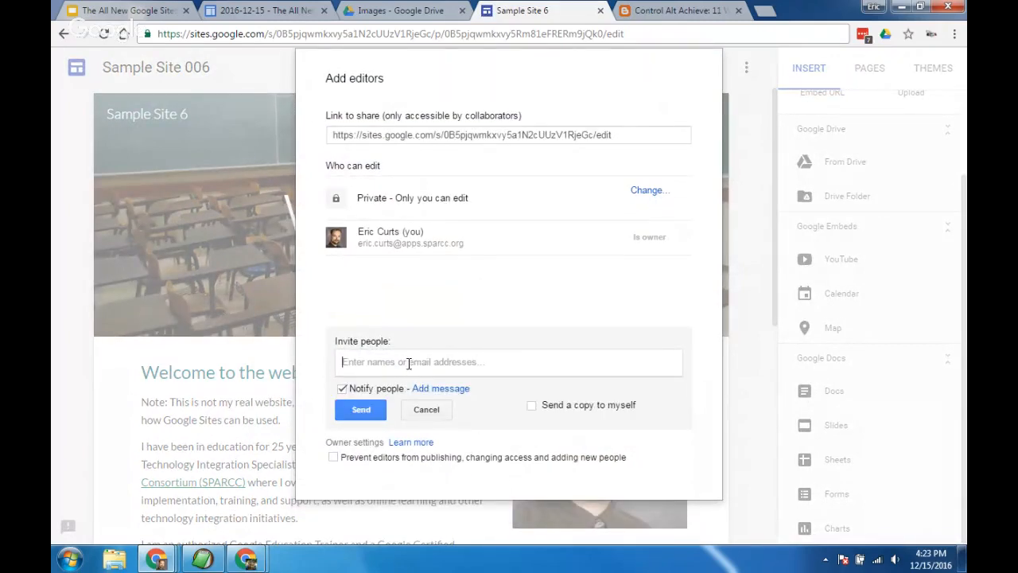
text(anth)
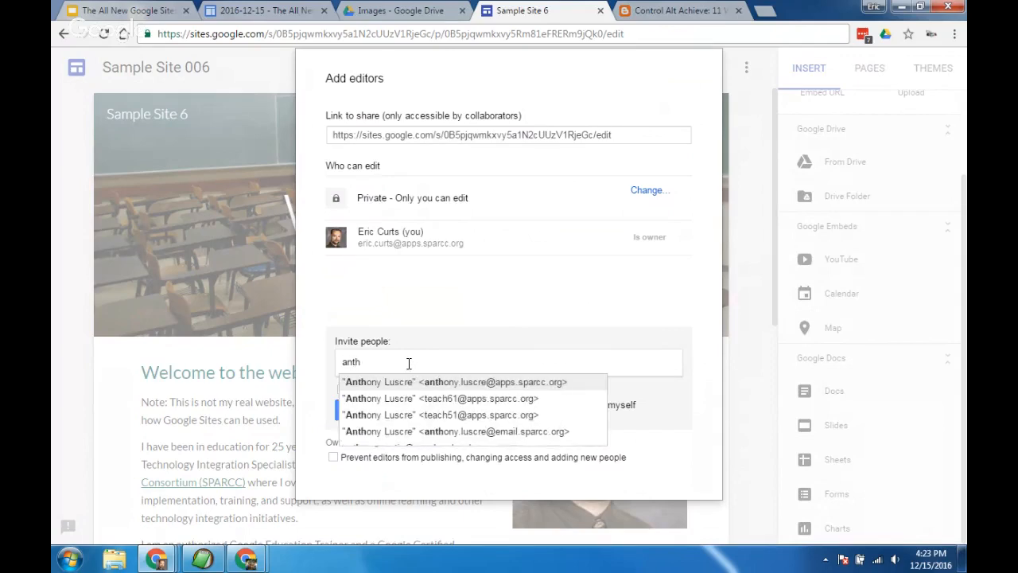
click(420, 382)
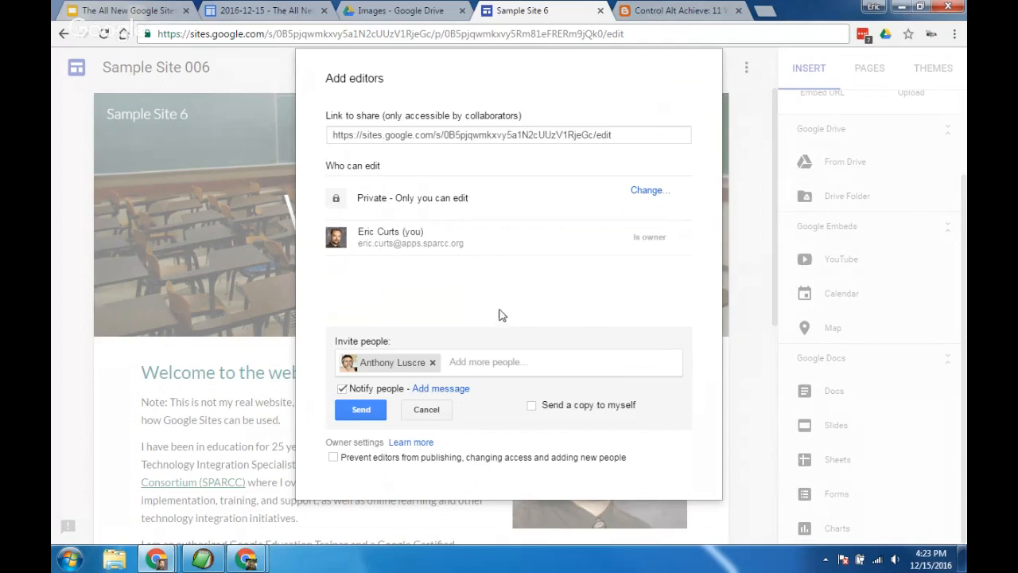
click(362, 409)
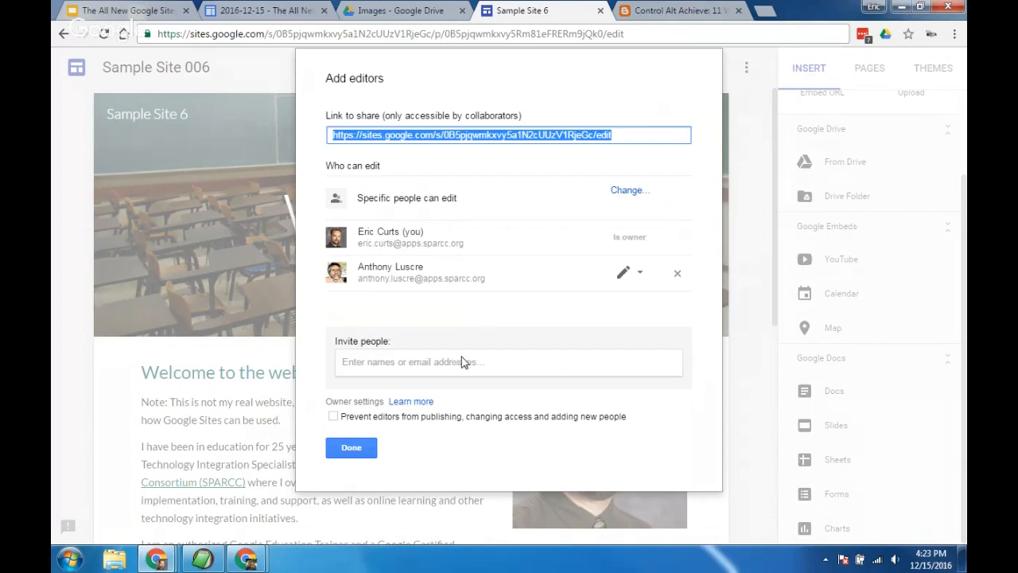
click(353, 449)
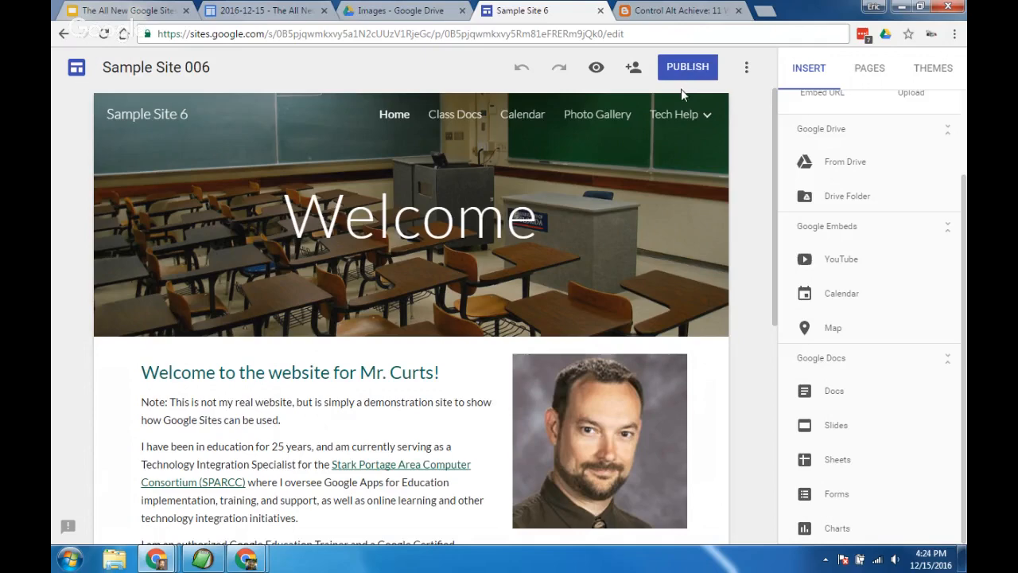
Step: Publish the site at location sample006, visible to anyone on the web and excluded from search results
click(695, 68)
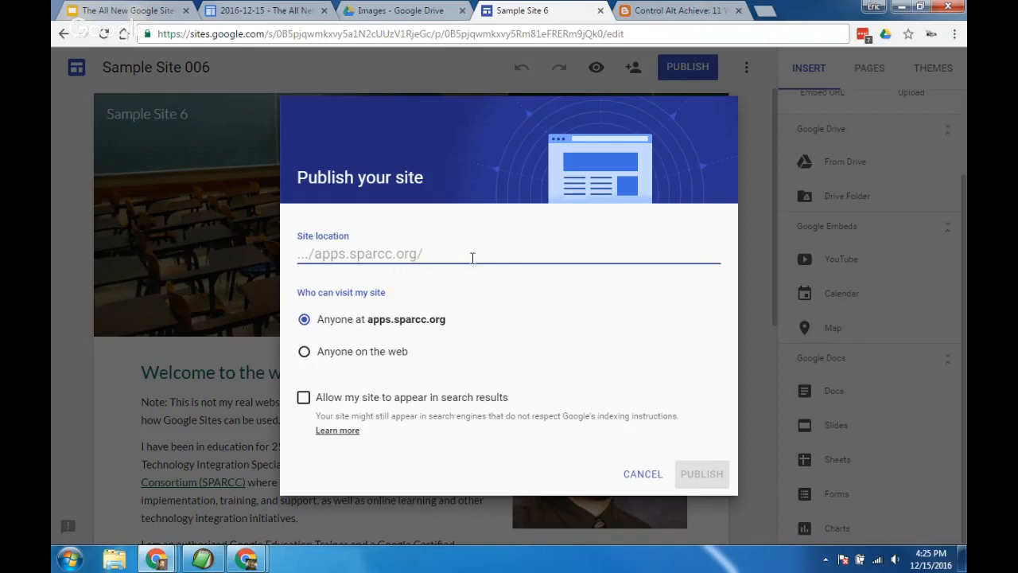
text(sample006)
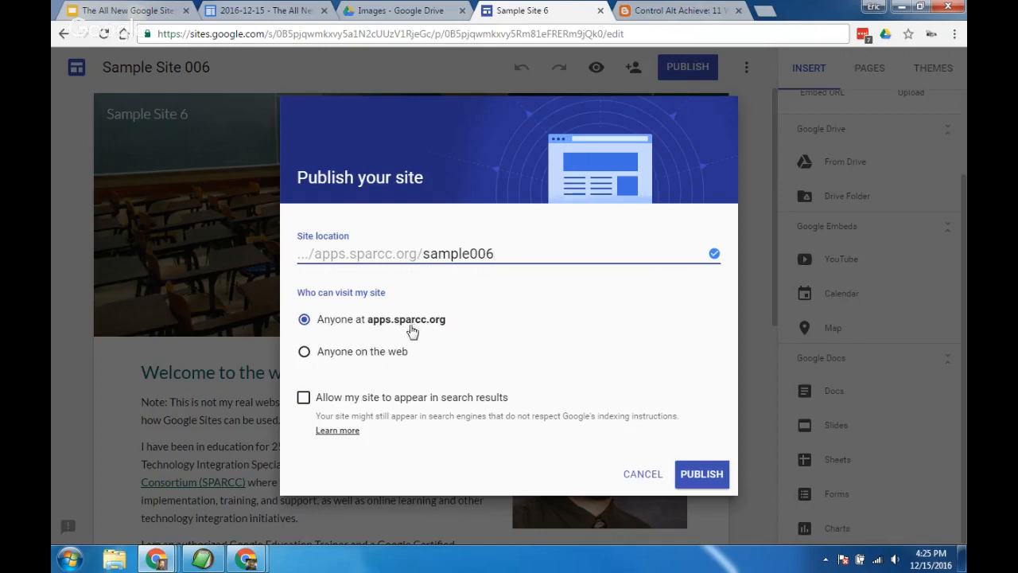
click(306, 354)
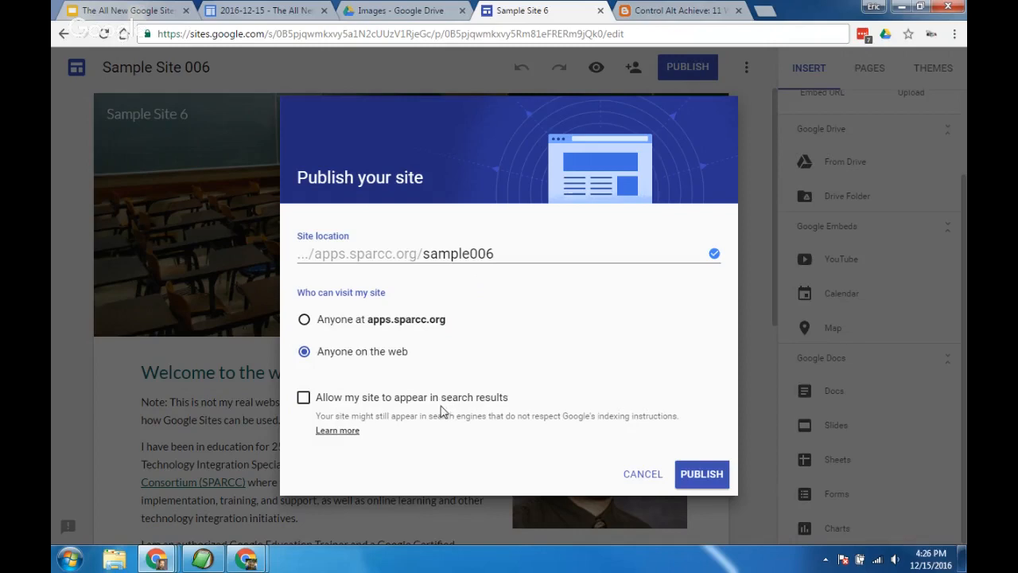
click(303, 397)
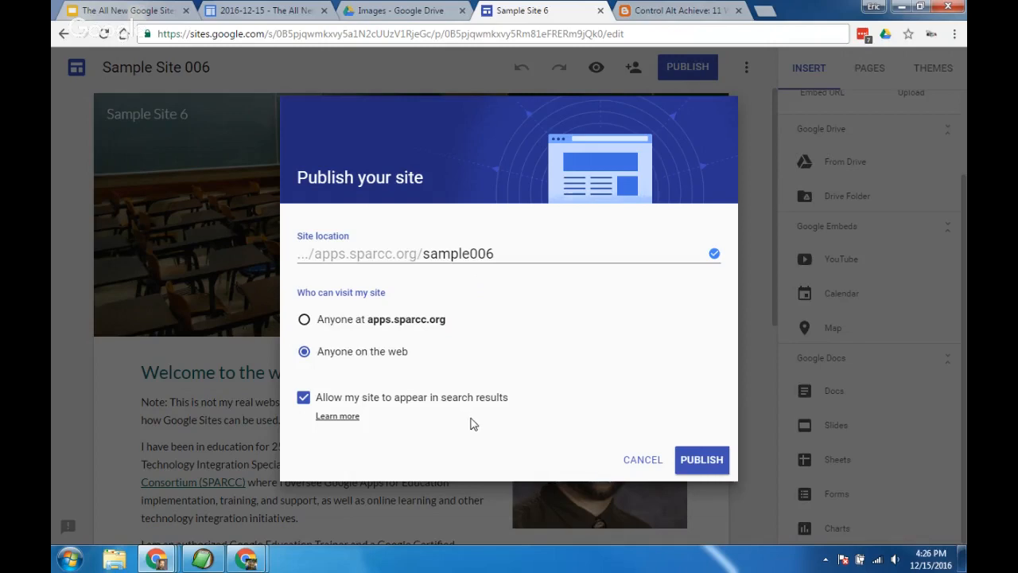
click(303, 398)
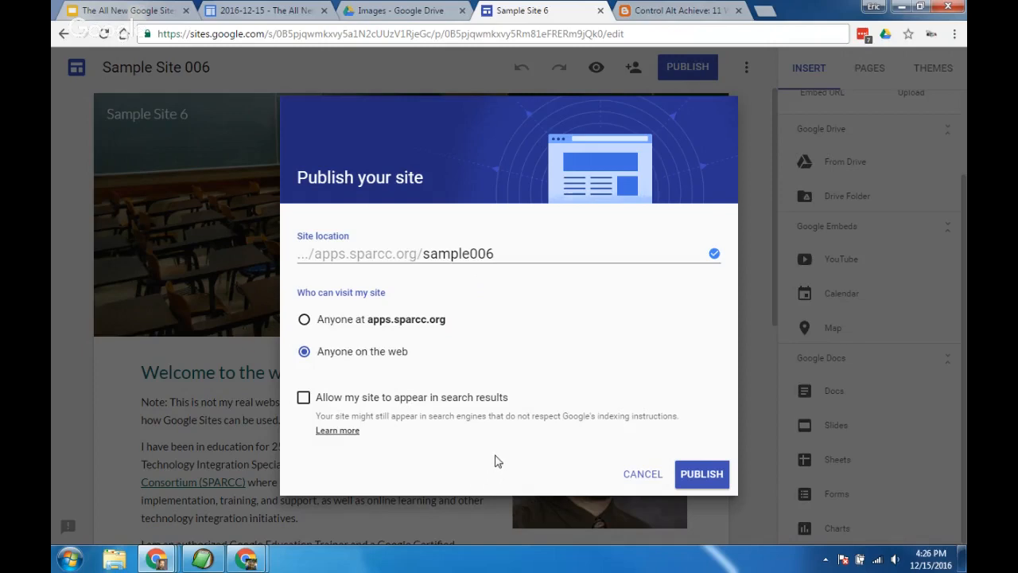
click(708, 478)
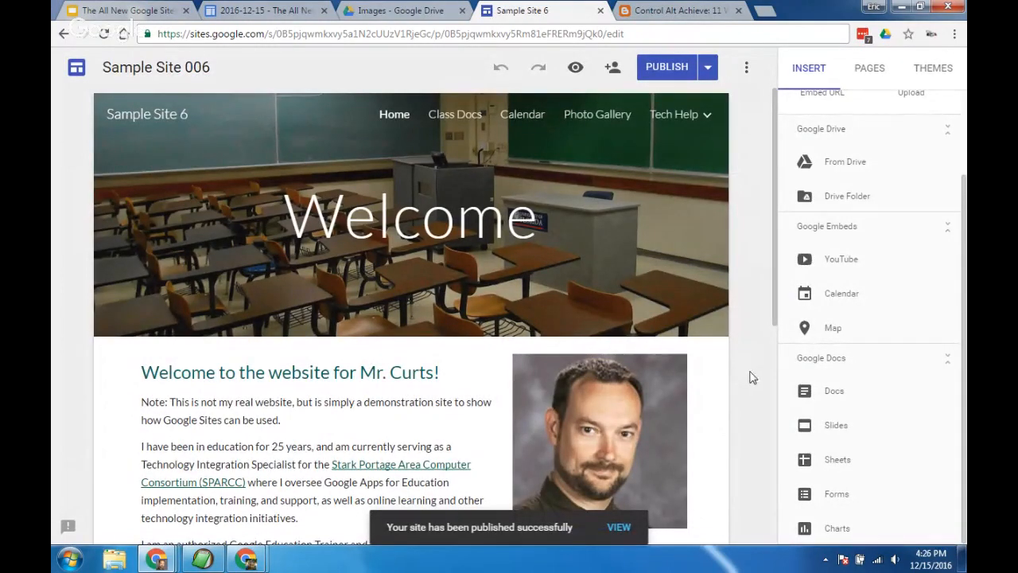
Step: View the published site and select its full web address
click(707, 70)
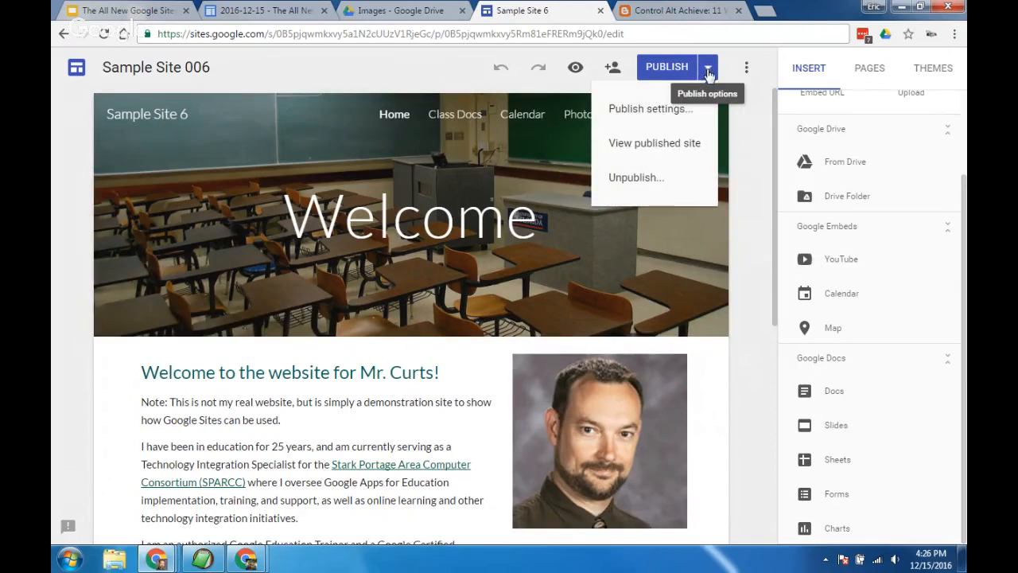
click(668, 145)
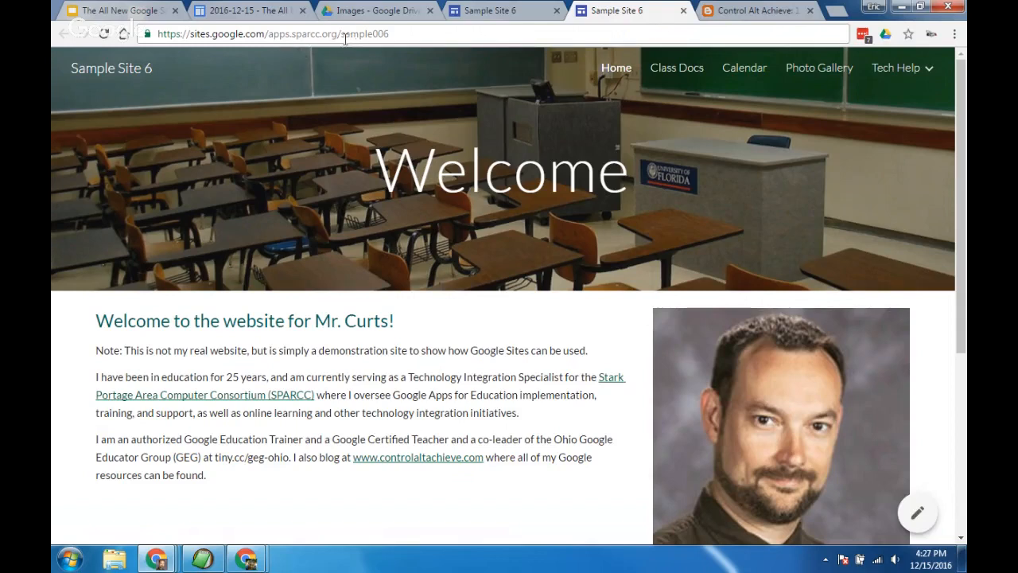
click(398, 34)
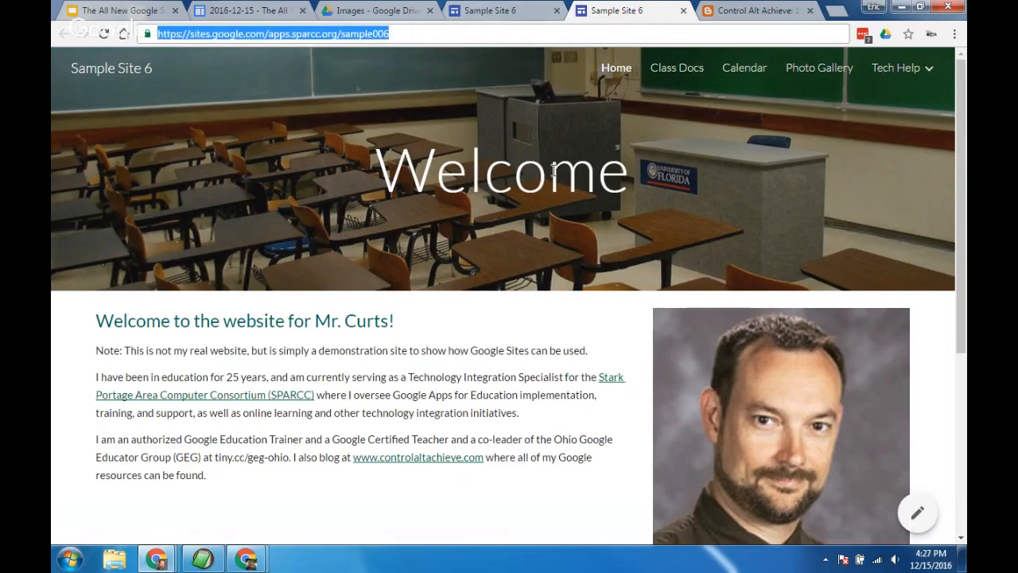
Step: Return to the site editor and review the publish settings without changing them
click(510, 11)
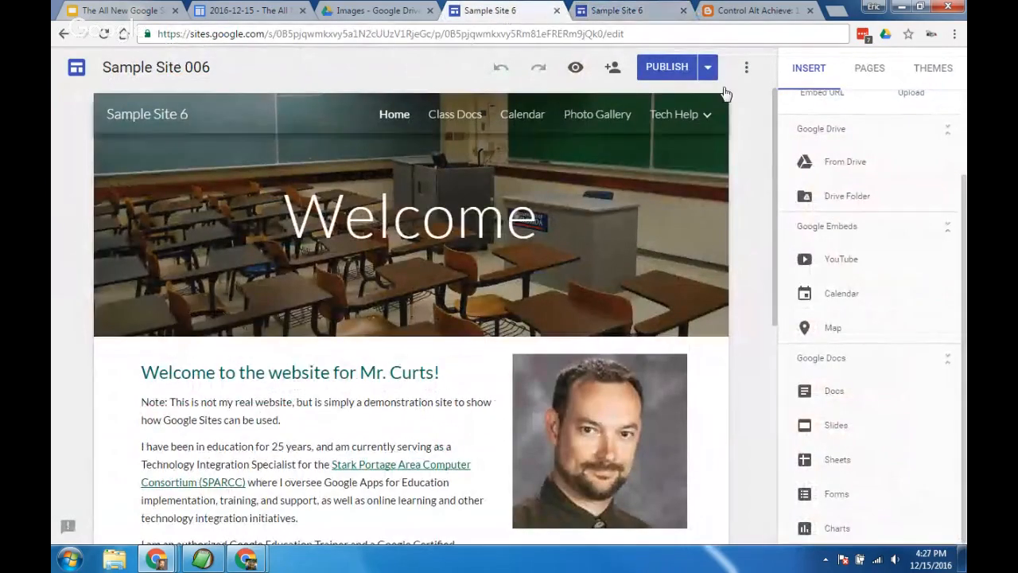
click(708, 70)
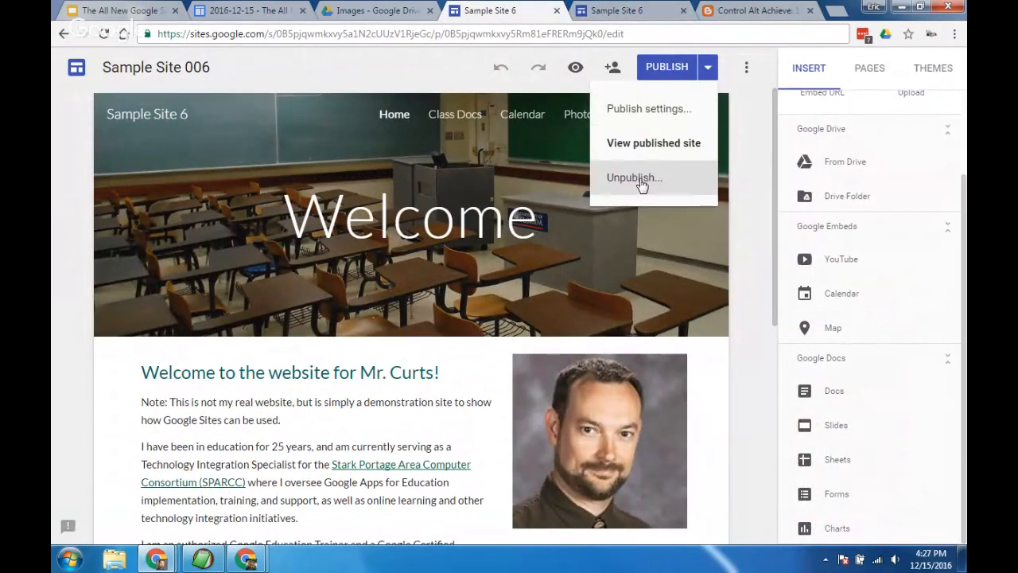
click(657, 115)
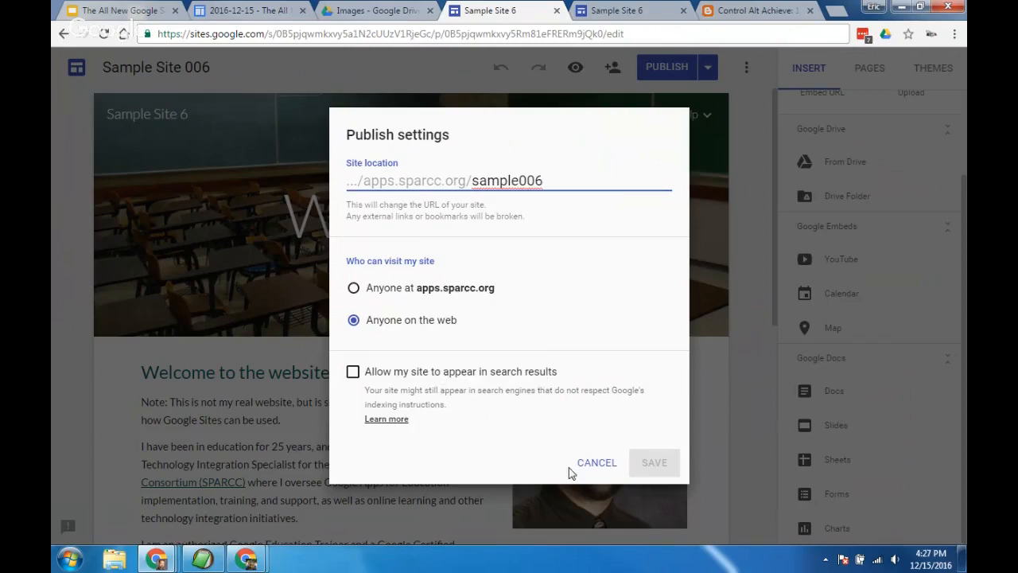
click(598, 465)
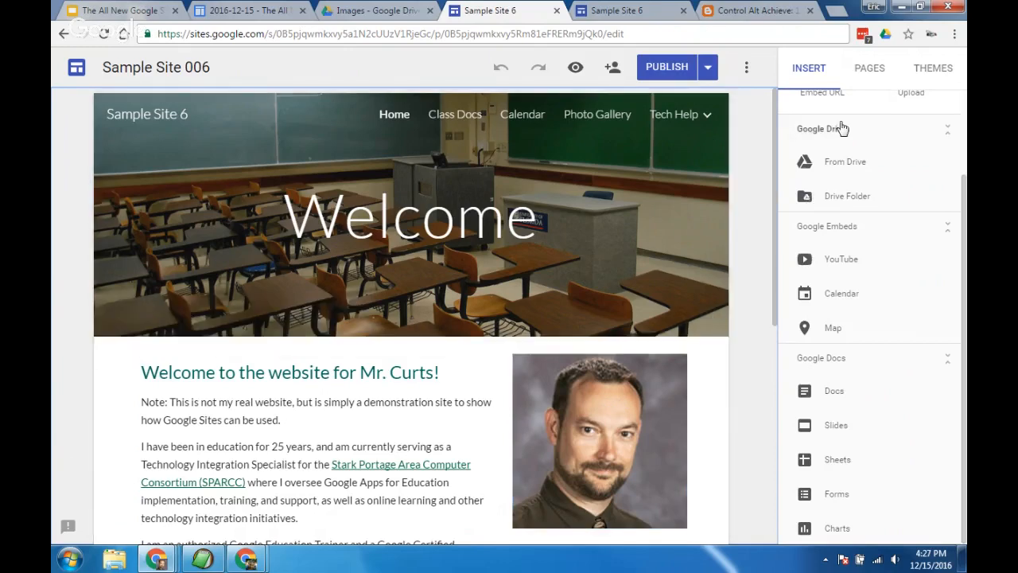
Step: Add a new page named Newsletter to the site
click(870, 68)
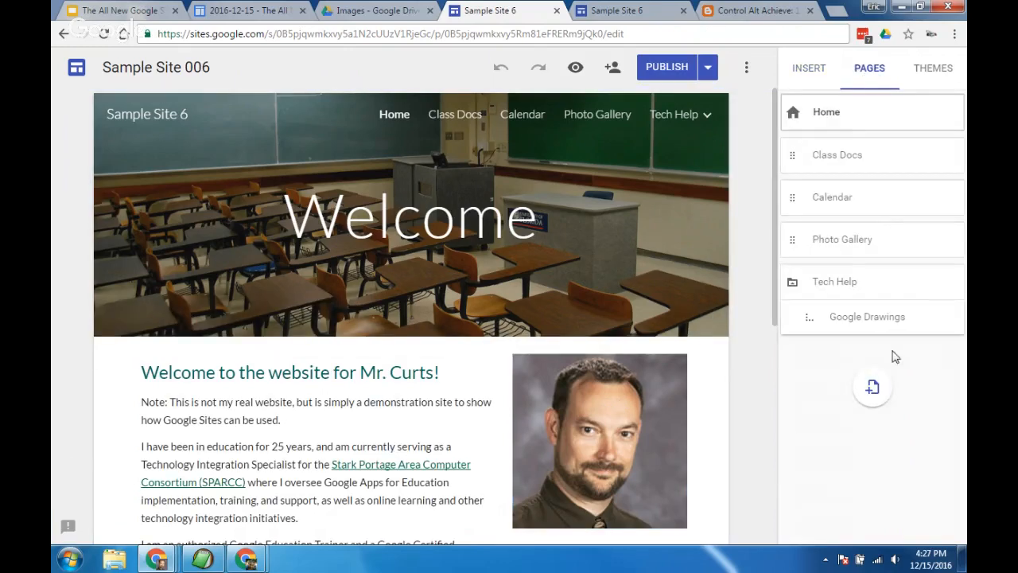
click(877, 388)
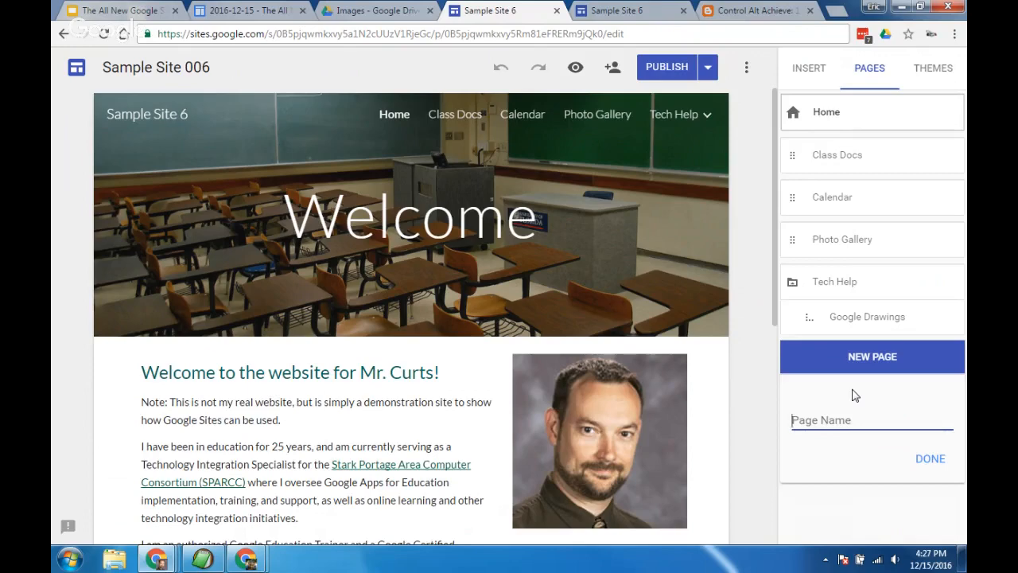
text(Newsletter)
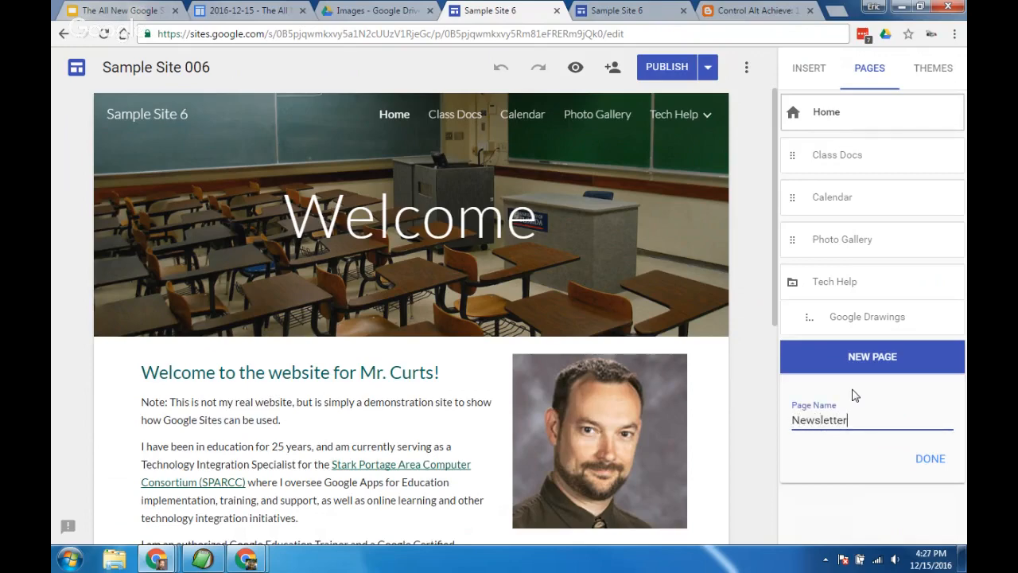
key(Return)
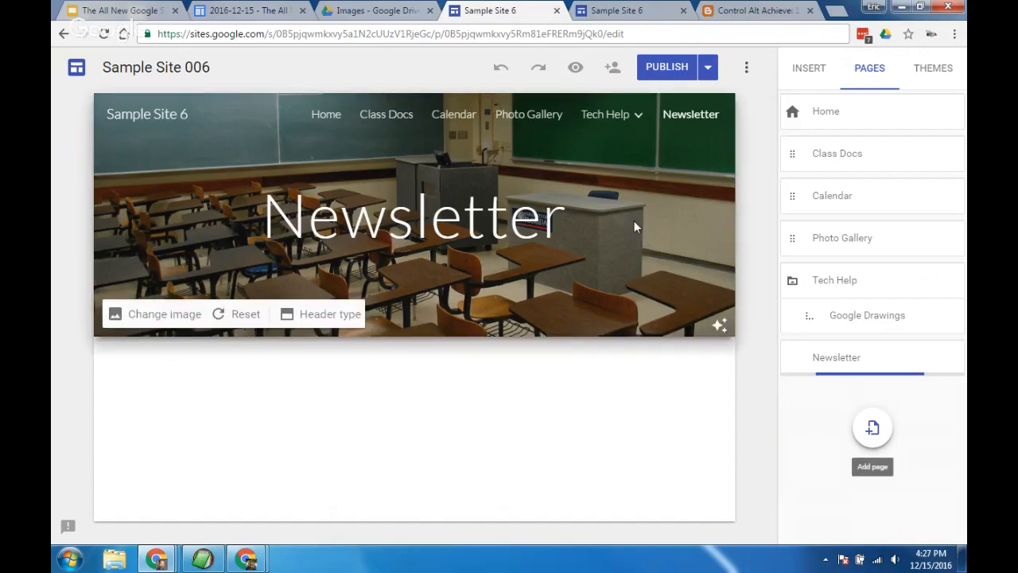
Step: Reload the published site to check its navigation for the Newsletter page, and return to the site editor
click(636, 11)
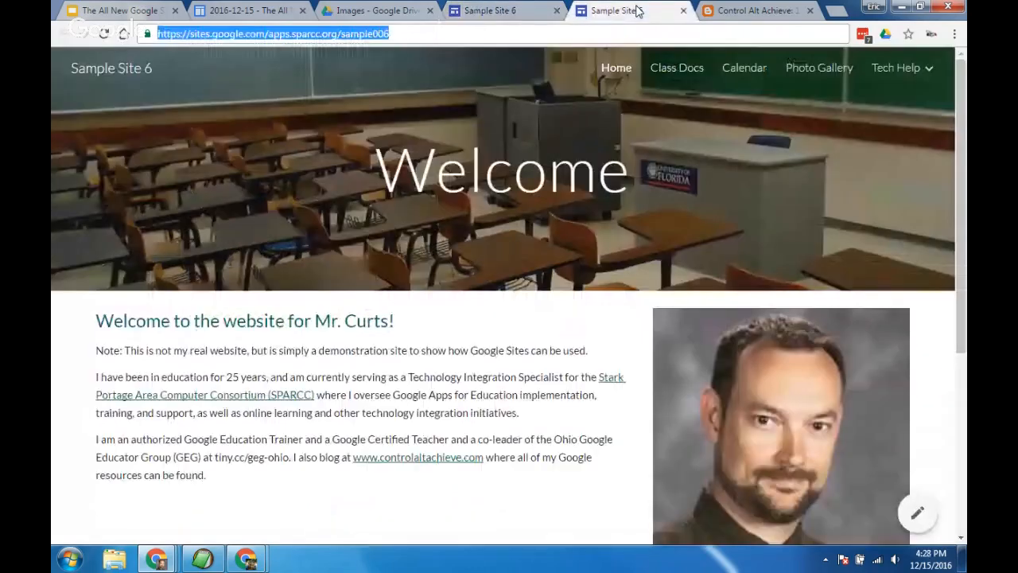
click(104, 34)
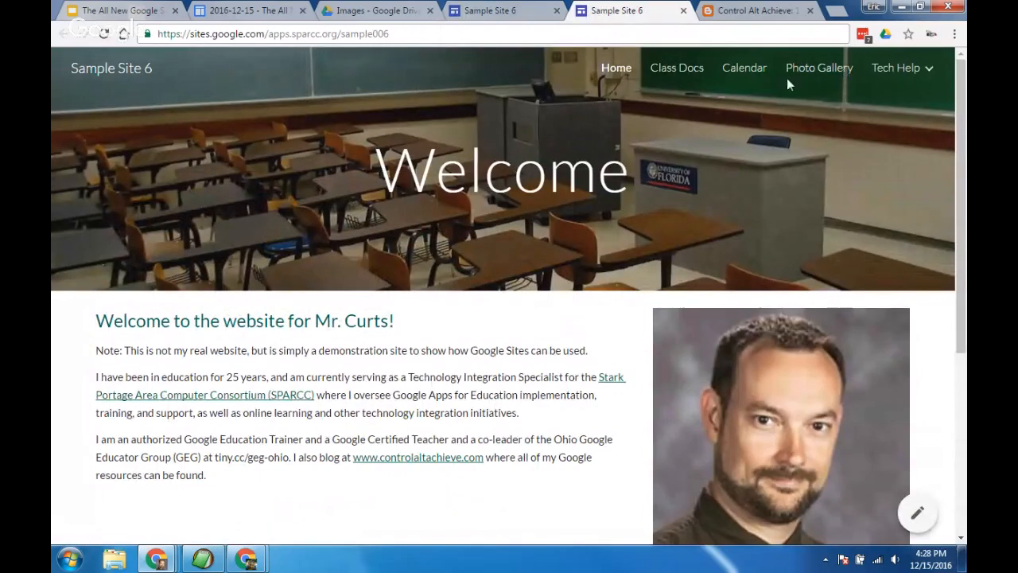
click(501, 10)
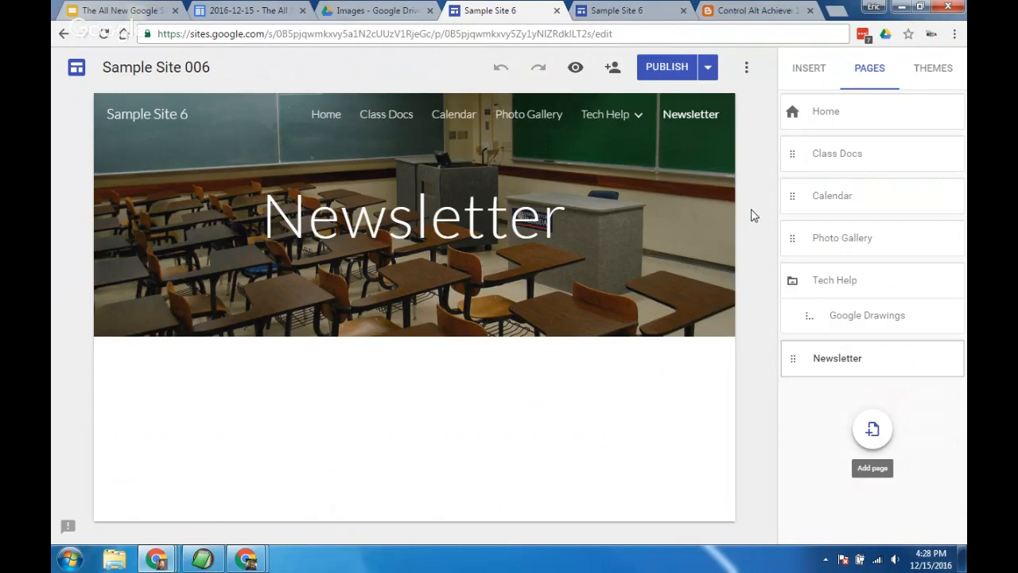
Step: Publish the site again with the Newsletter page included and reload the published site to check its navigation
click(668, 68)
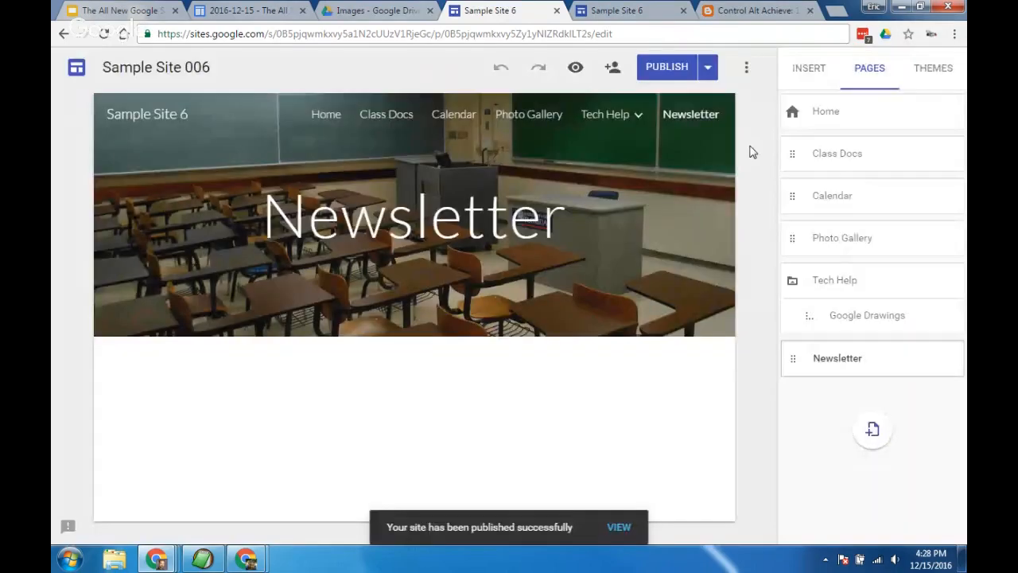
click(642, 12)
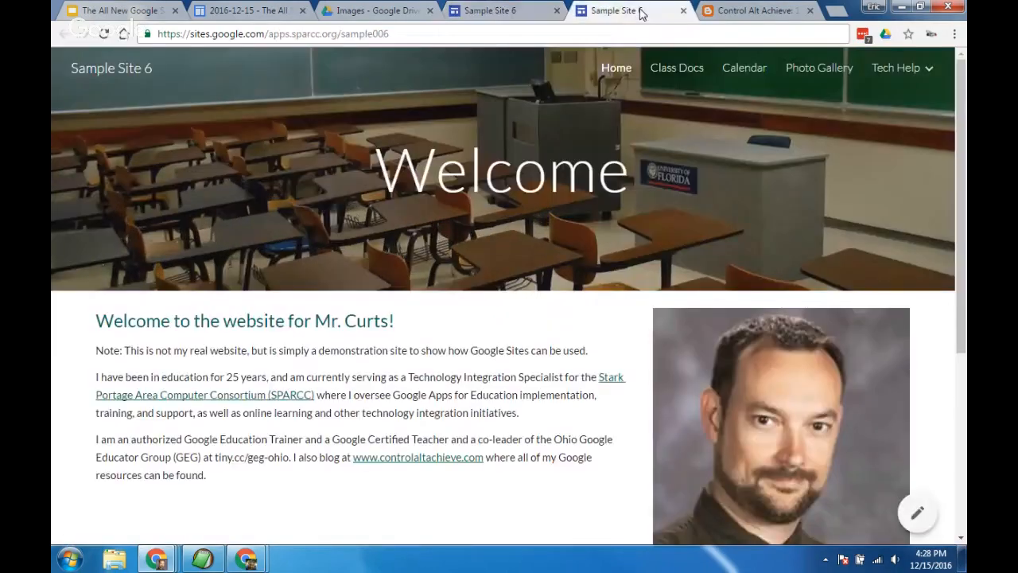
key(F5)
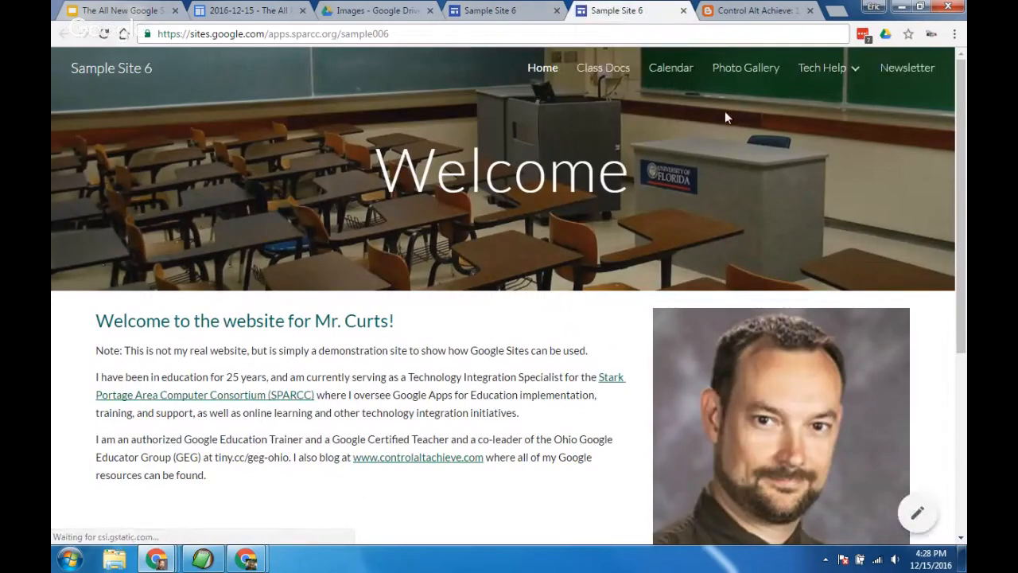
Step: View the Newsletter page on the published site, and return to the Home page in the site editor
click(903, 75)
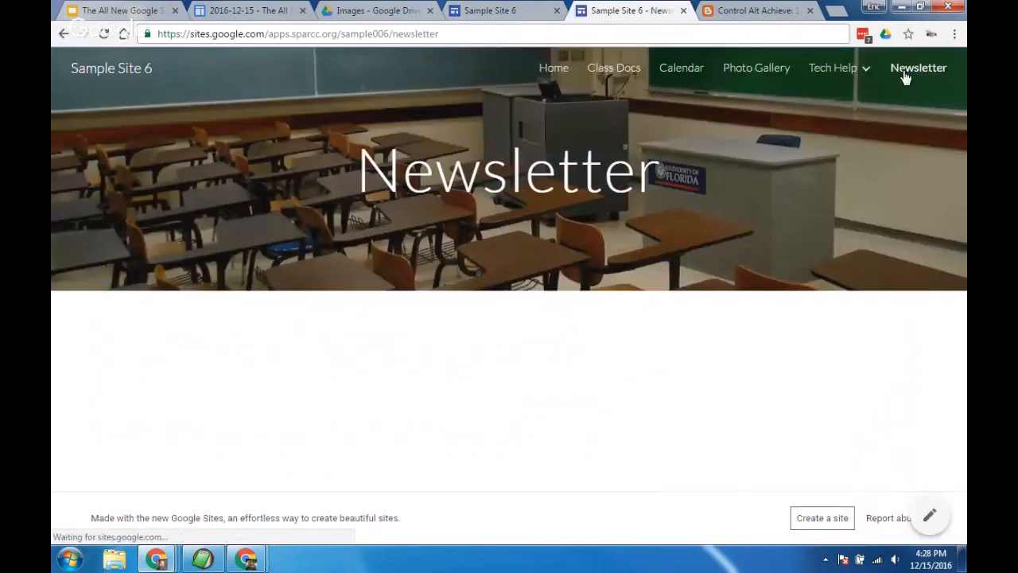
click(491, 10)
mouse_move(654, 146)
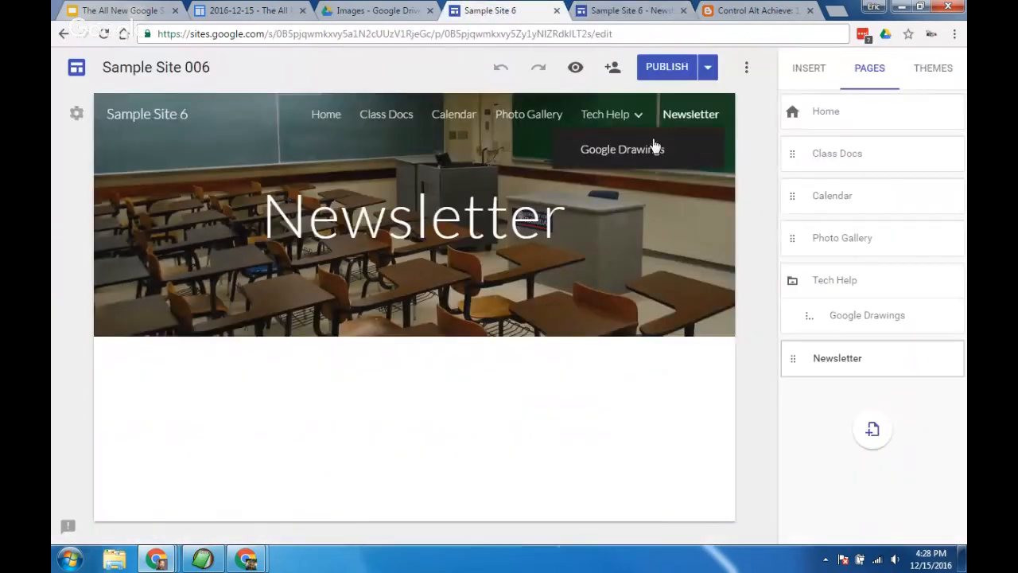
click(325, 114)
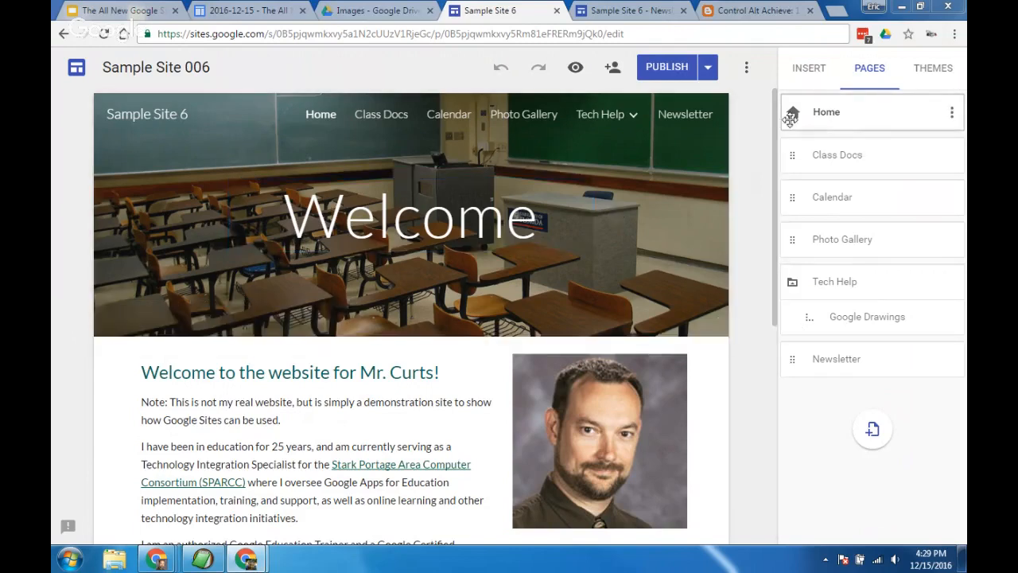
click(833, 116)
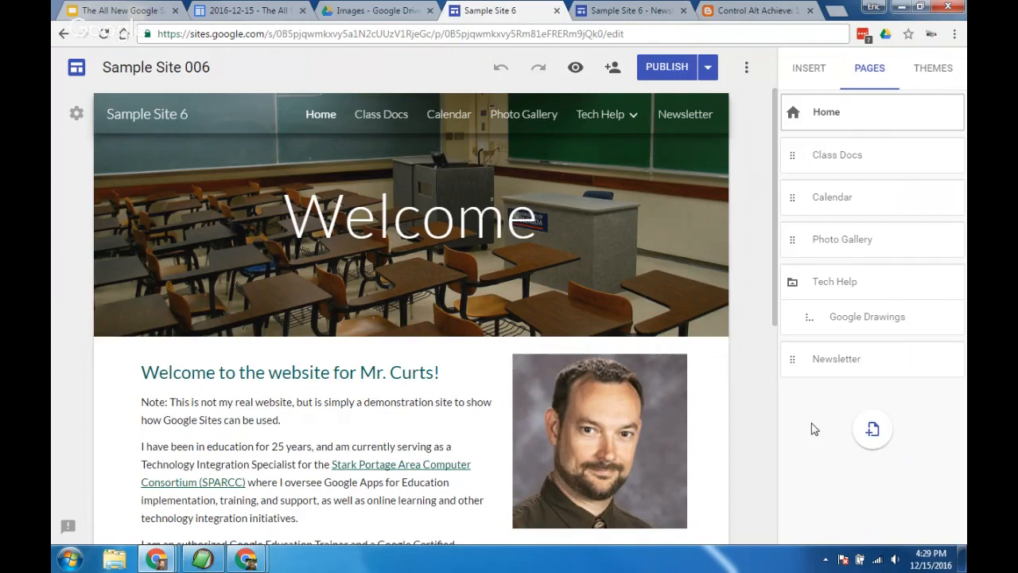
mouse_move(614, 127)
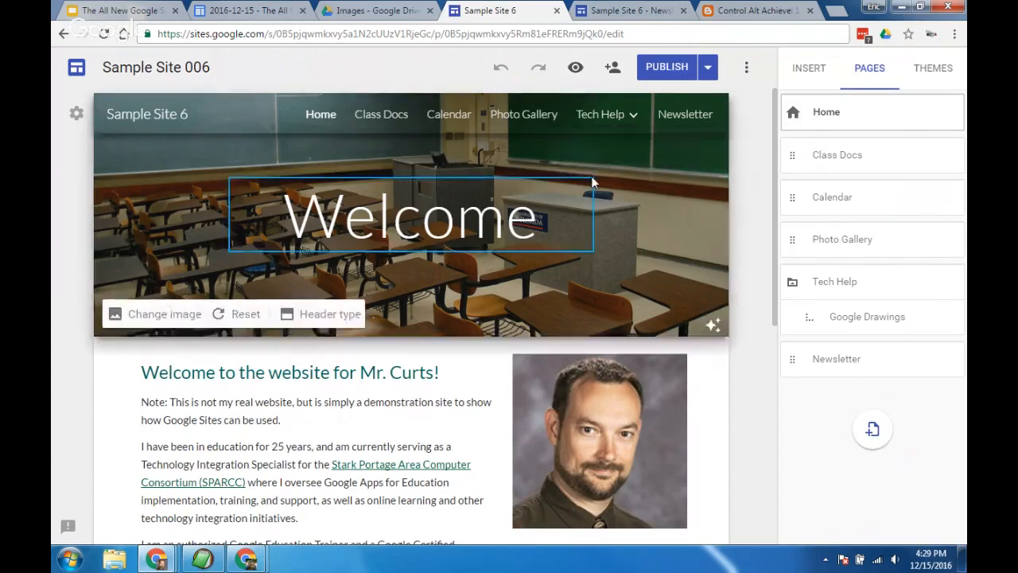
Step: Add two new pages named Google Docs and Google Sheets to the site
click(872, 429)
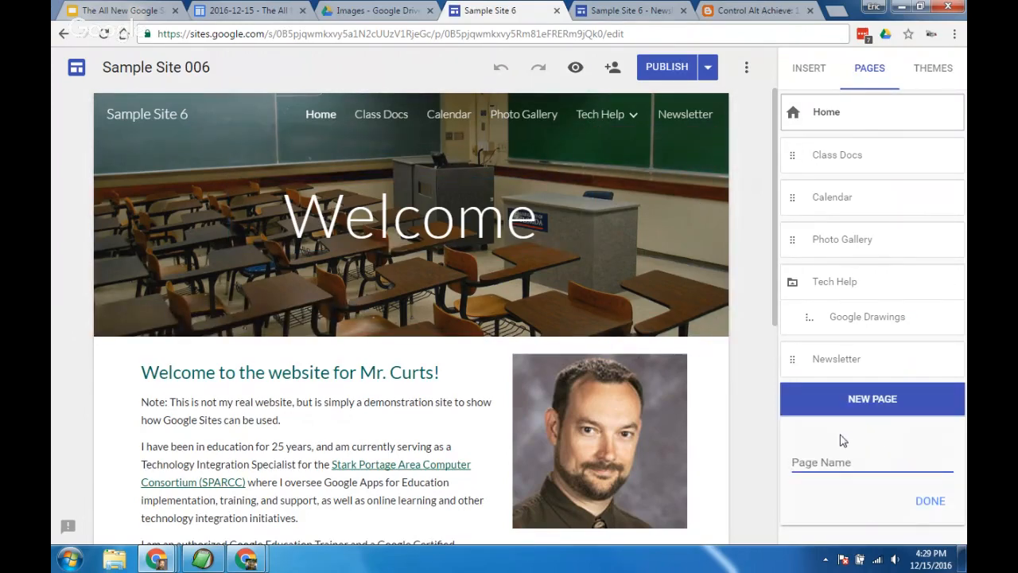
text(Google Docs)
key(Return)
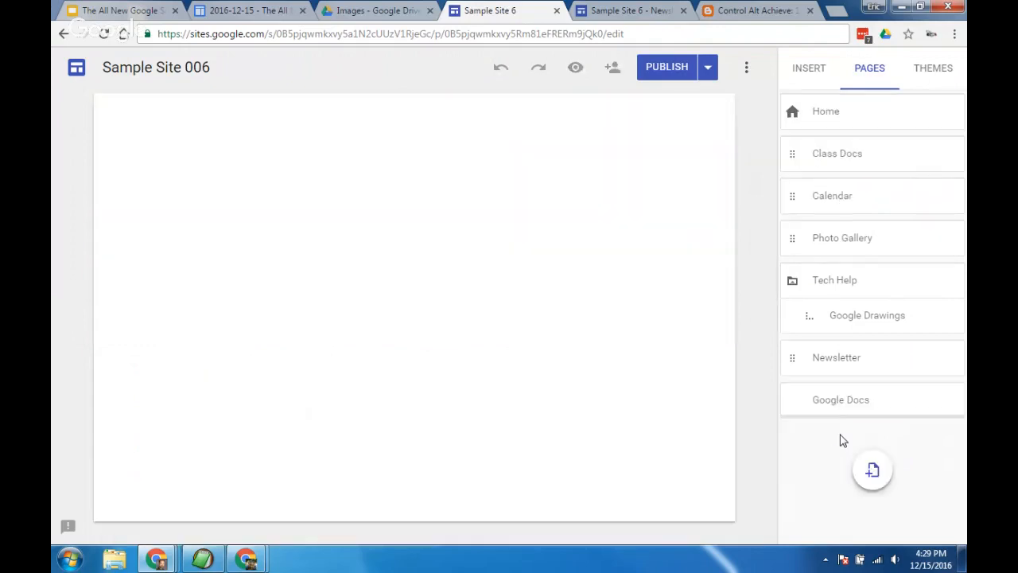
click(874, 470)
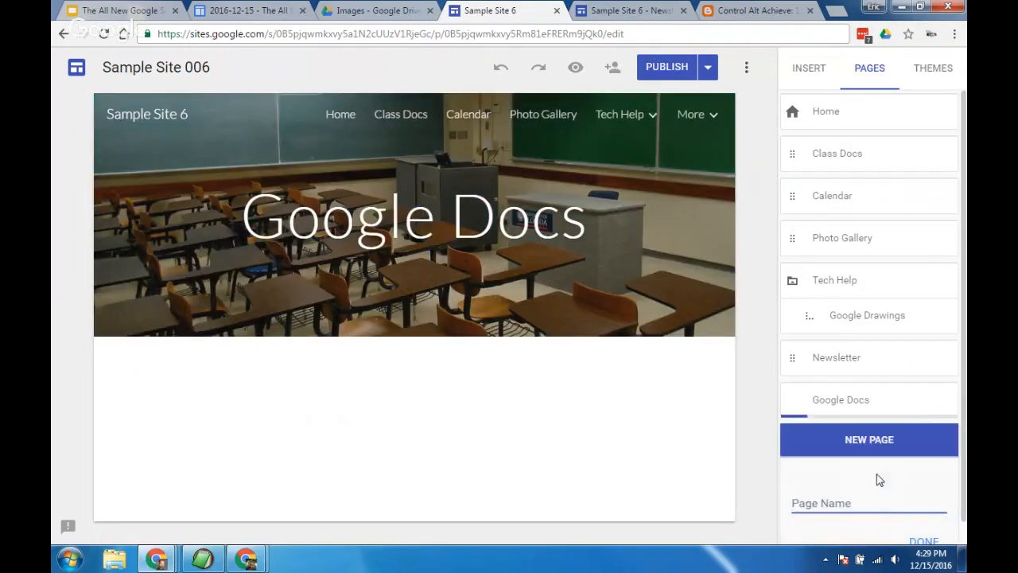
text(Google Sheets)
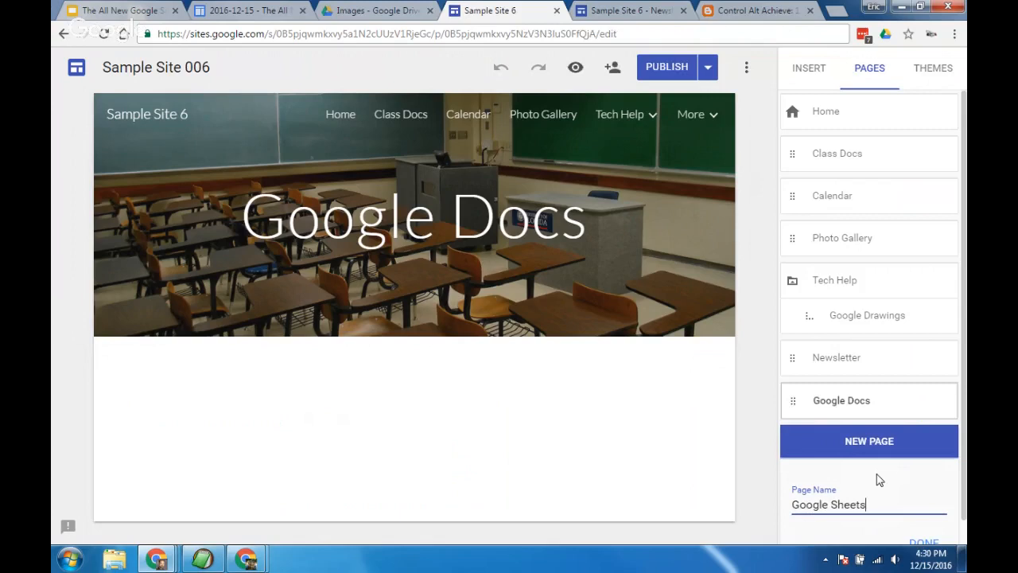
key(Return)
Step: Nest the Google Docs and Google Sheets pages under Tech Help, with Google Sheets placed above Google Docs
drag(823, 401, 881, 322)
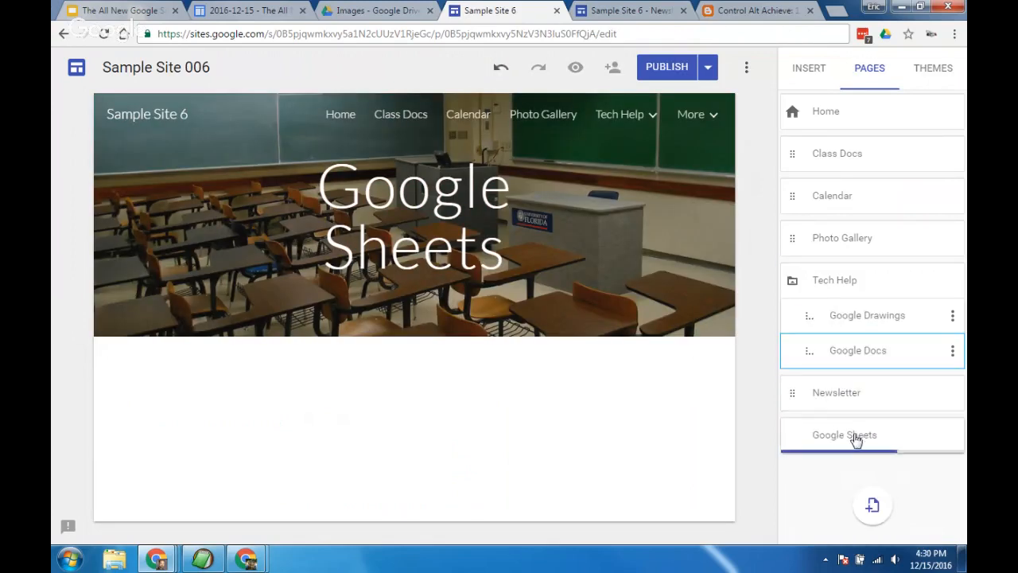
drag(853, 437, 867, 350)
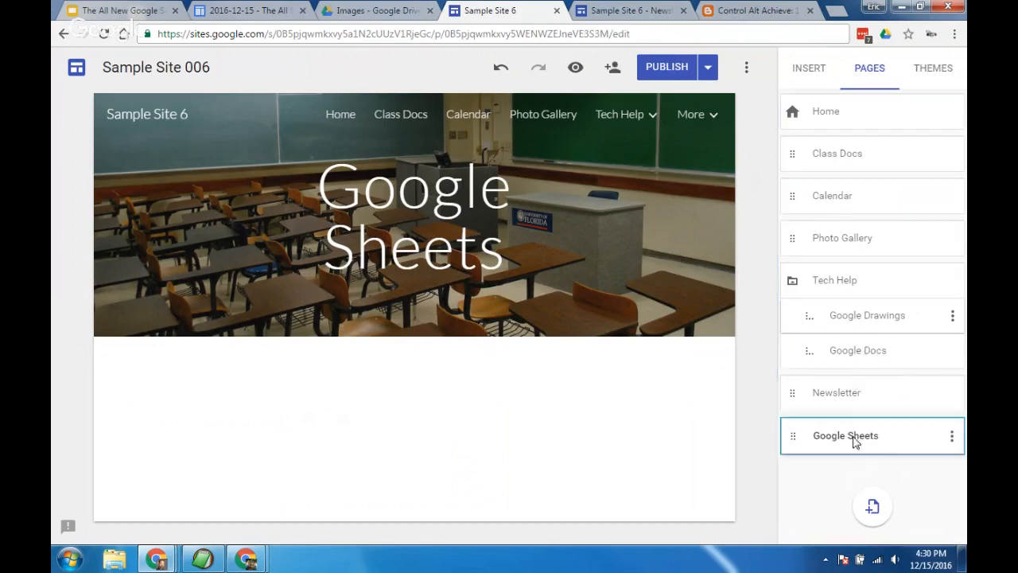
drag(857, 440, 880, 351)
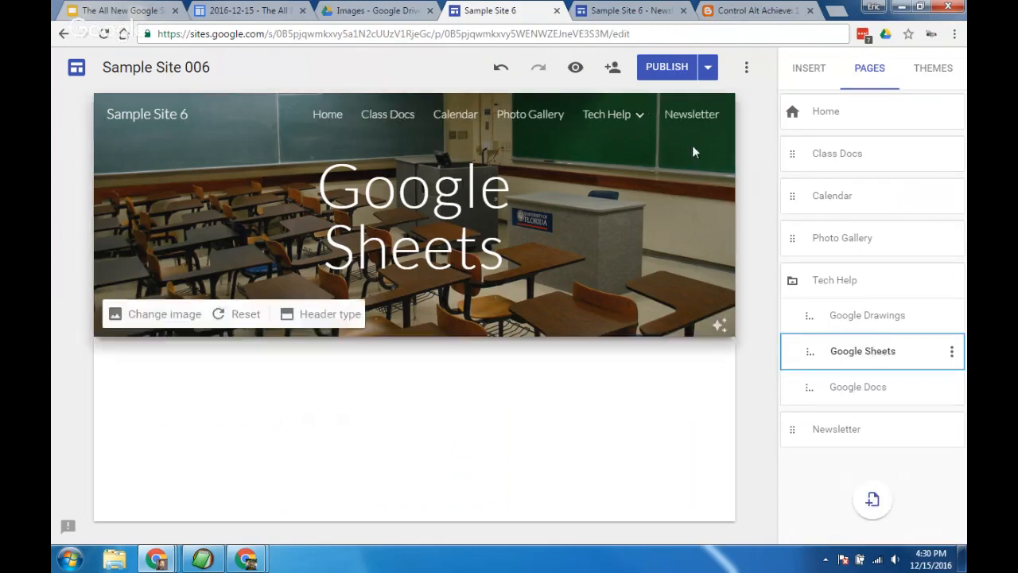
Step: Return to the site's Home page and review the content types available to insert
mouse_move(617, 123)
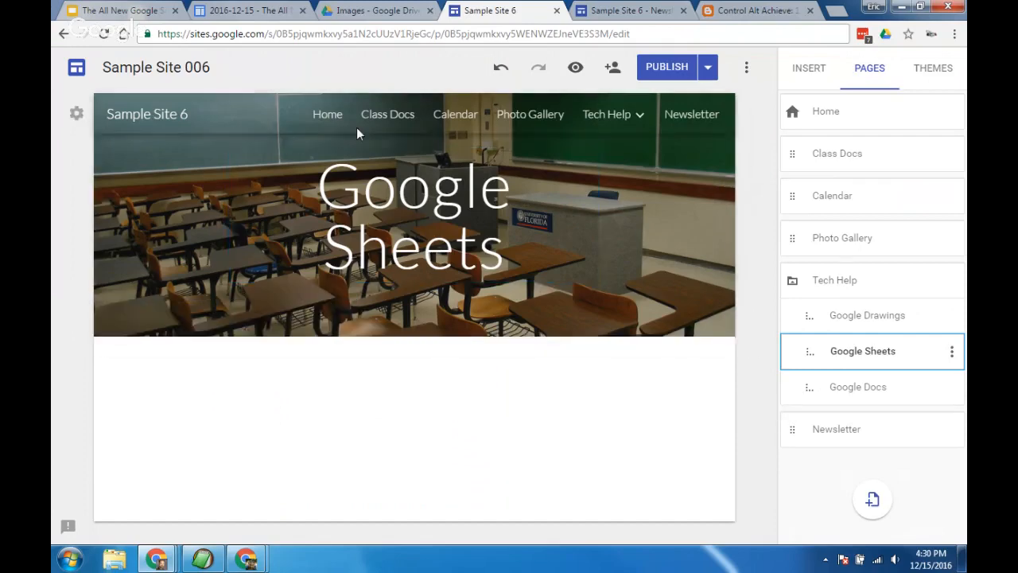
click(326, 115)
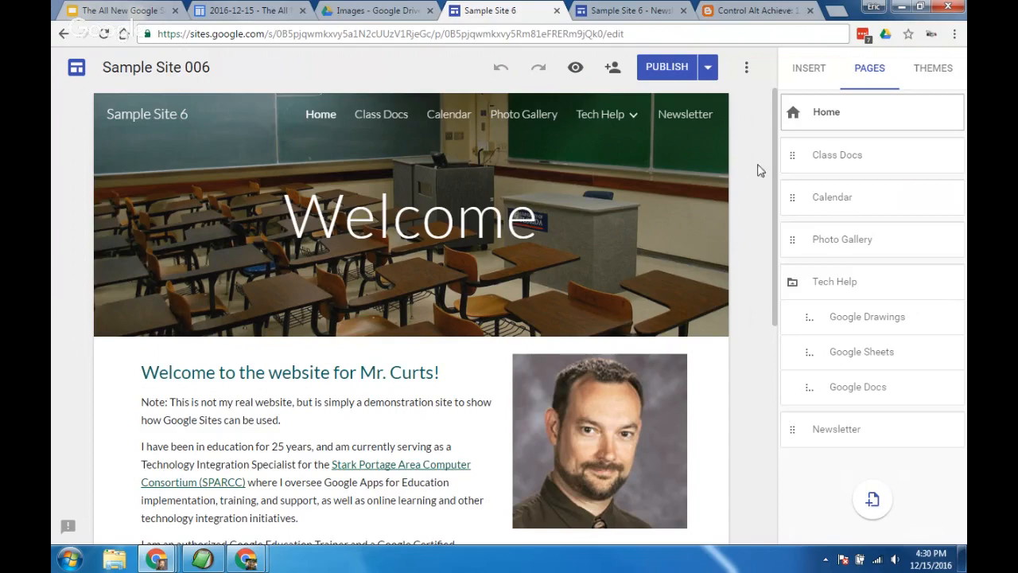
click(805, 74)
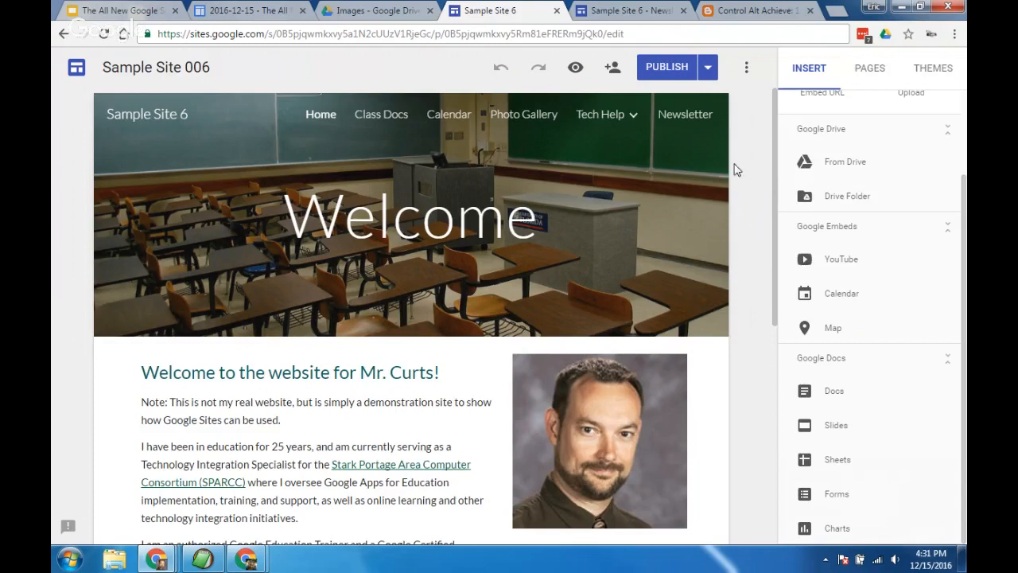
Step: Switch to the presentation and advance it one slide, and view the Session Resources on the training session's web page
click(137, 11)
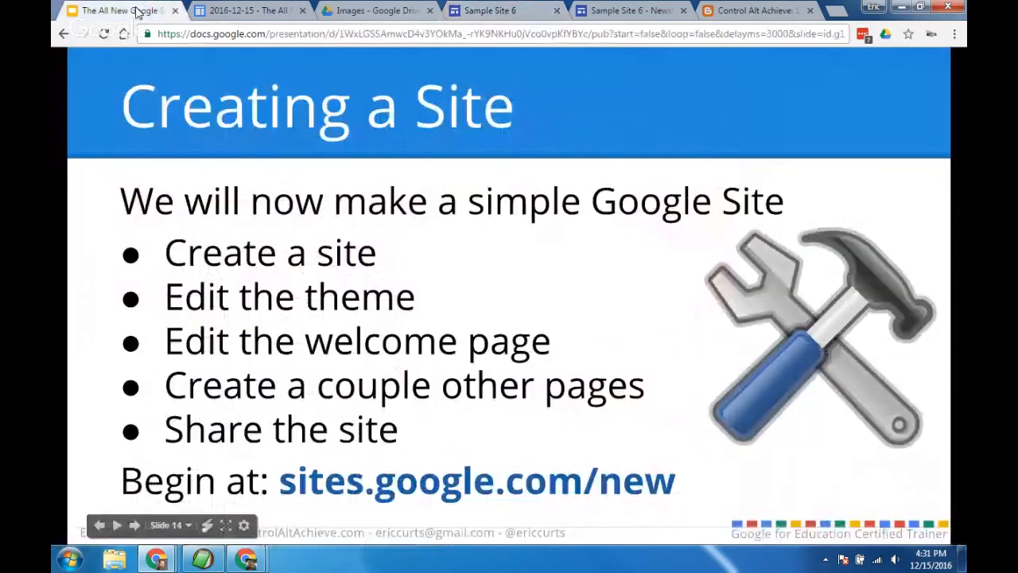
click(326, 231)
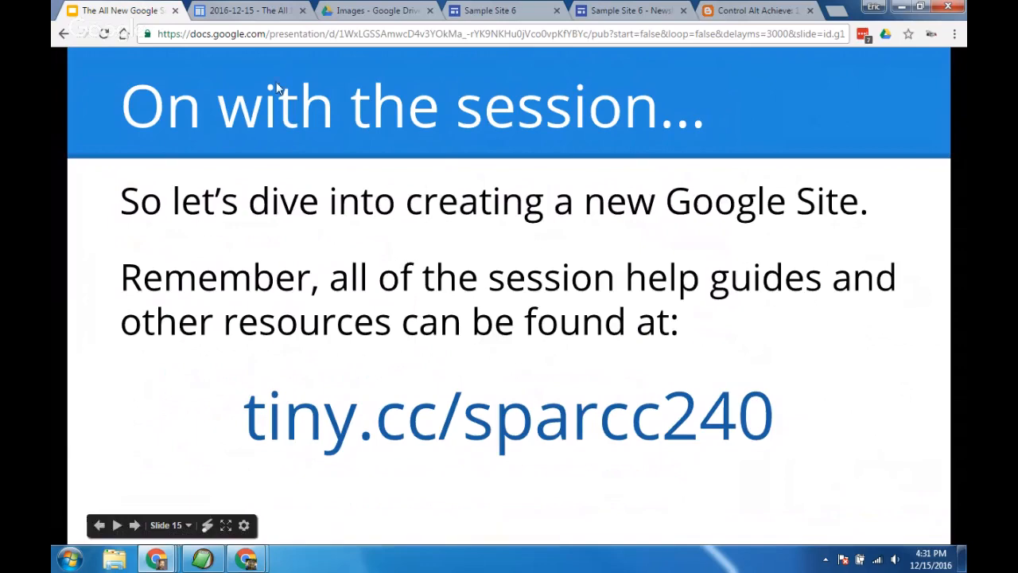
click(269, 11)
scroll(212, 231, up, 6)
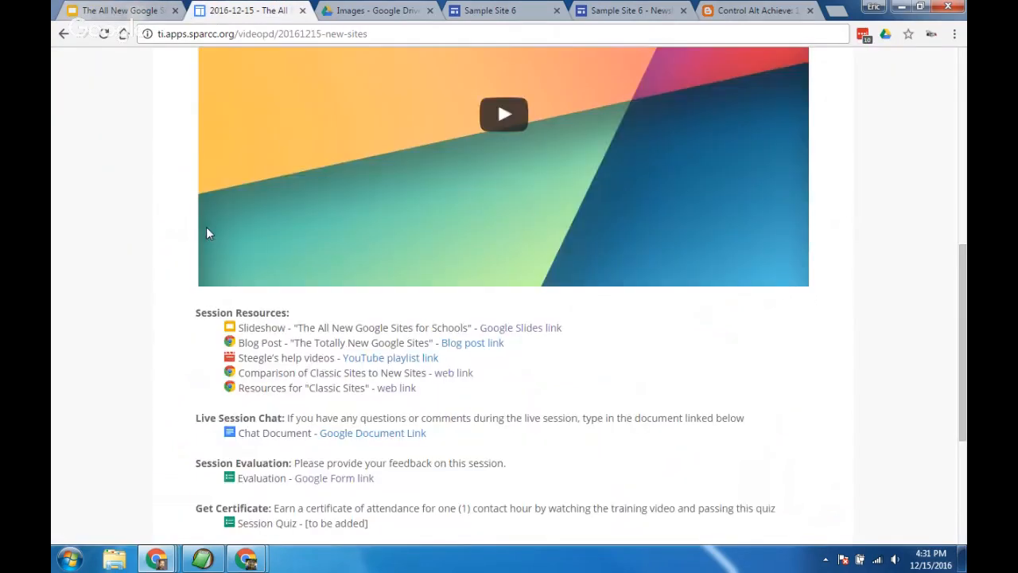